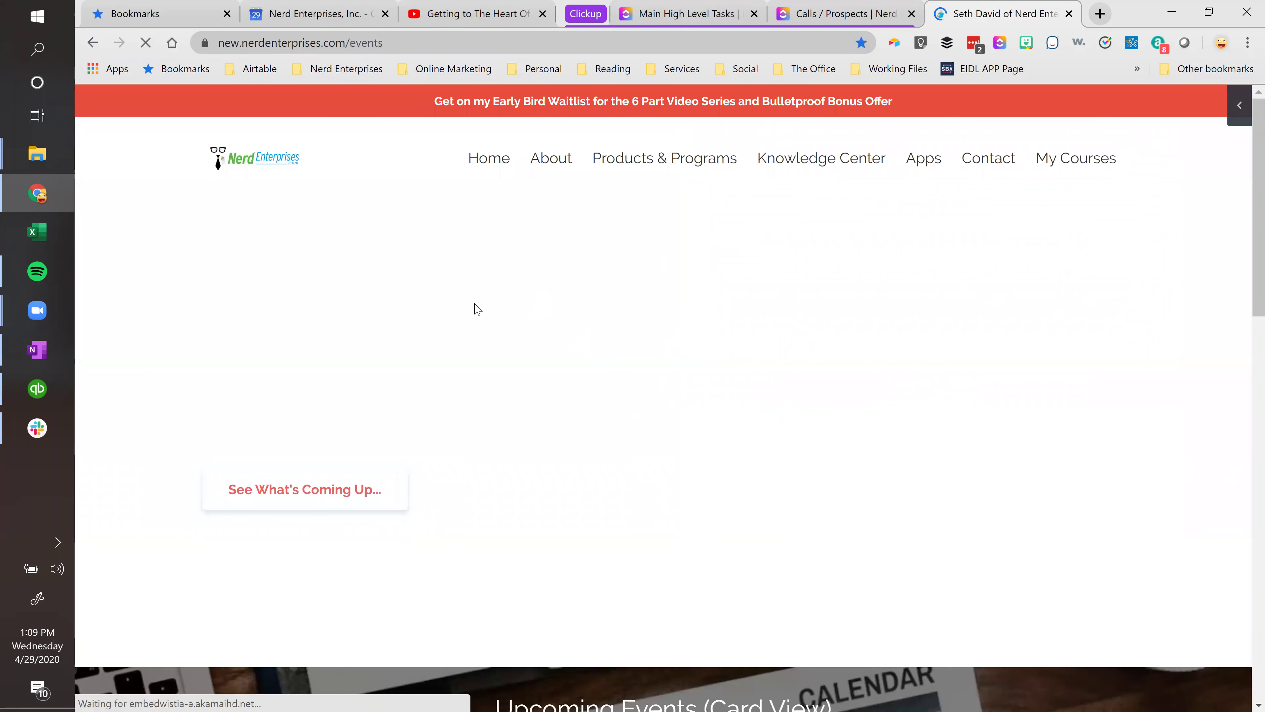
# Look through the cards in the Upcoming Events card view on the Nerd Enterprises events page.
pyautogui.scroll(-3, 870, 294)
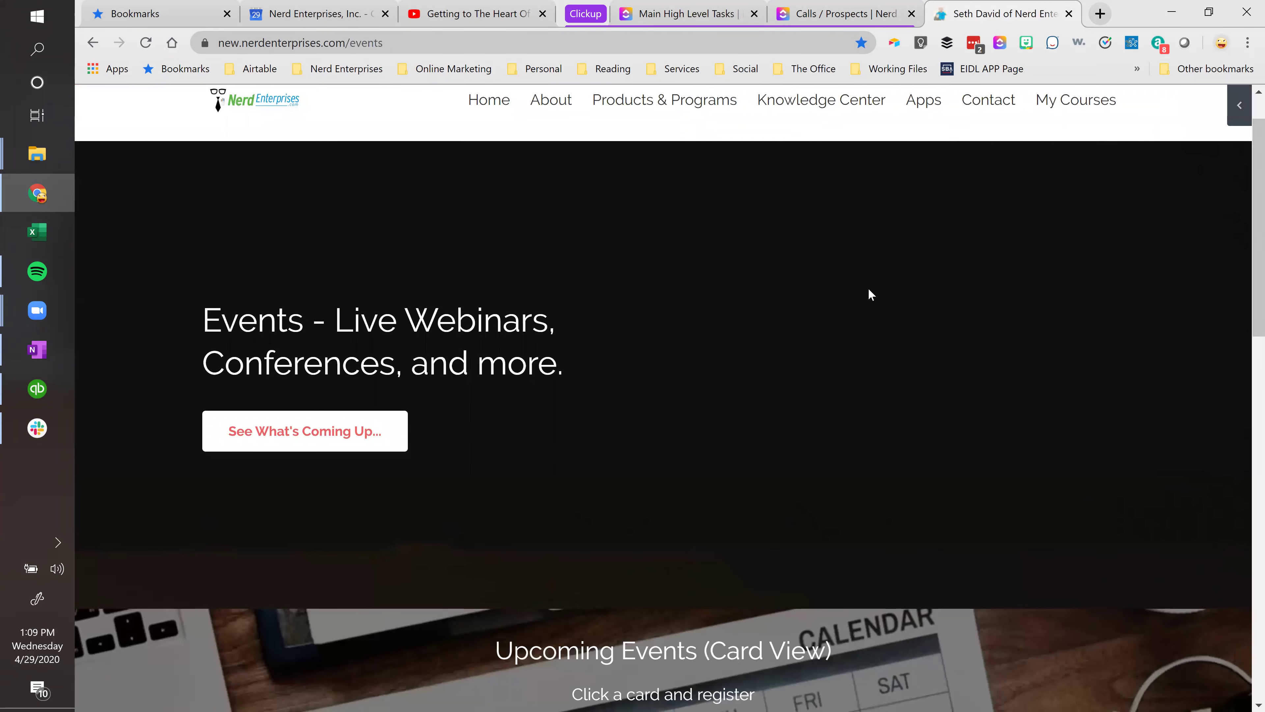
pyautogui.scroll(-2, 909, 272)
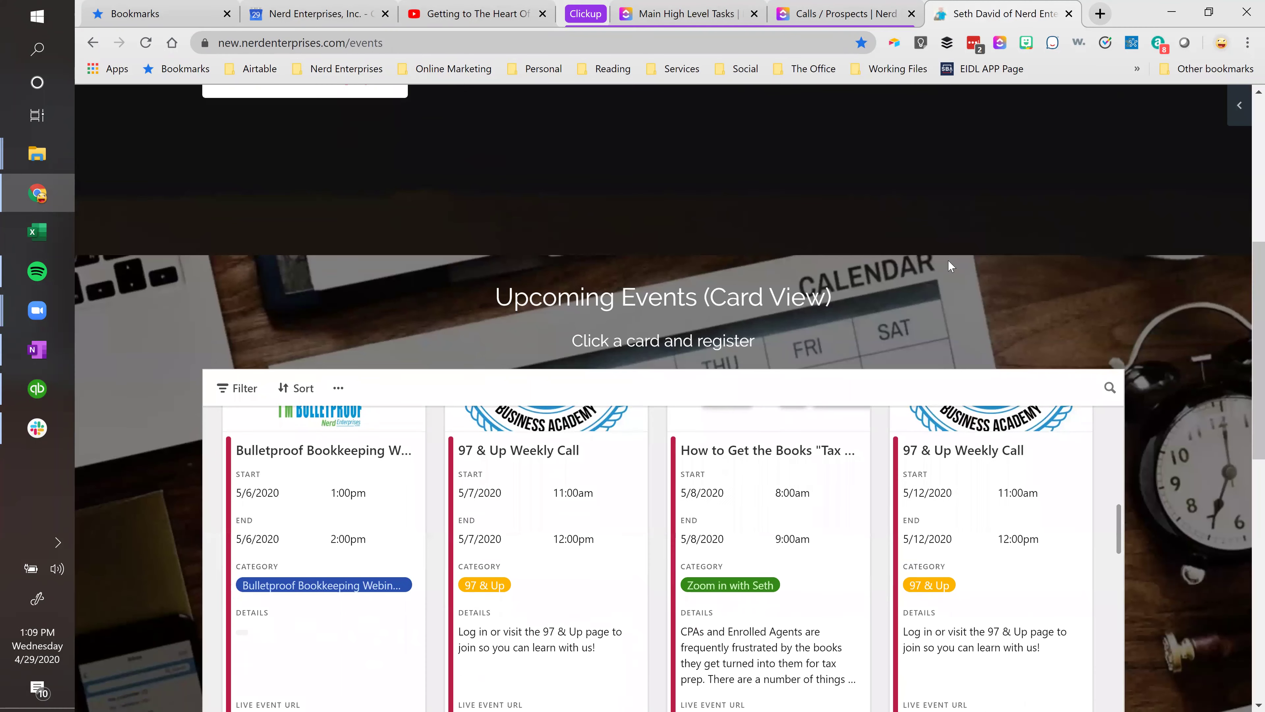
pyautogui.scroll(-6, 948, 260)
pyautogui.scroll(5, 567, 424)
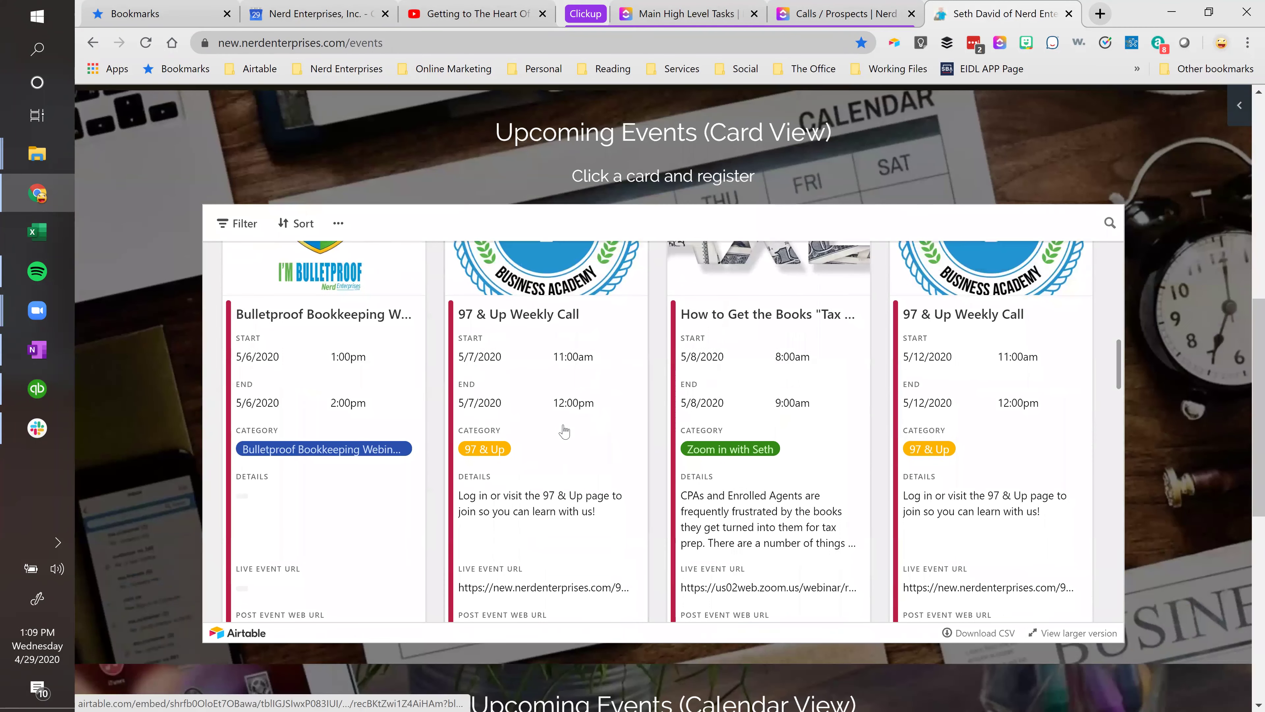
pyautogui.scroll(-2, 547, 279)
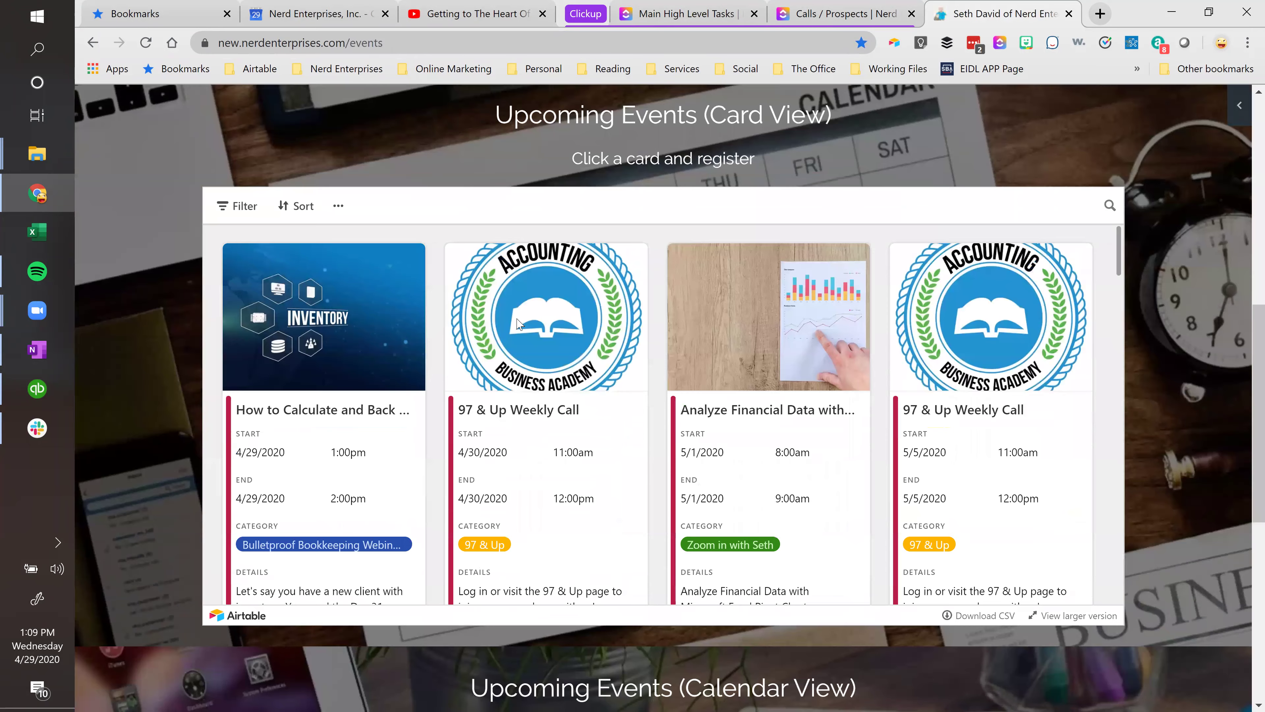
pyautogui.scroll(1, 880, 309)
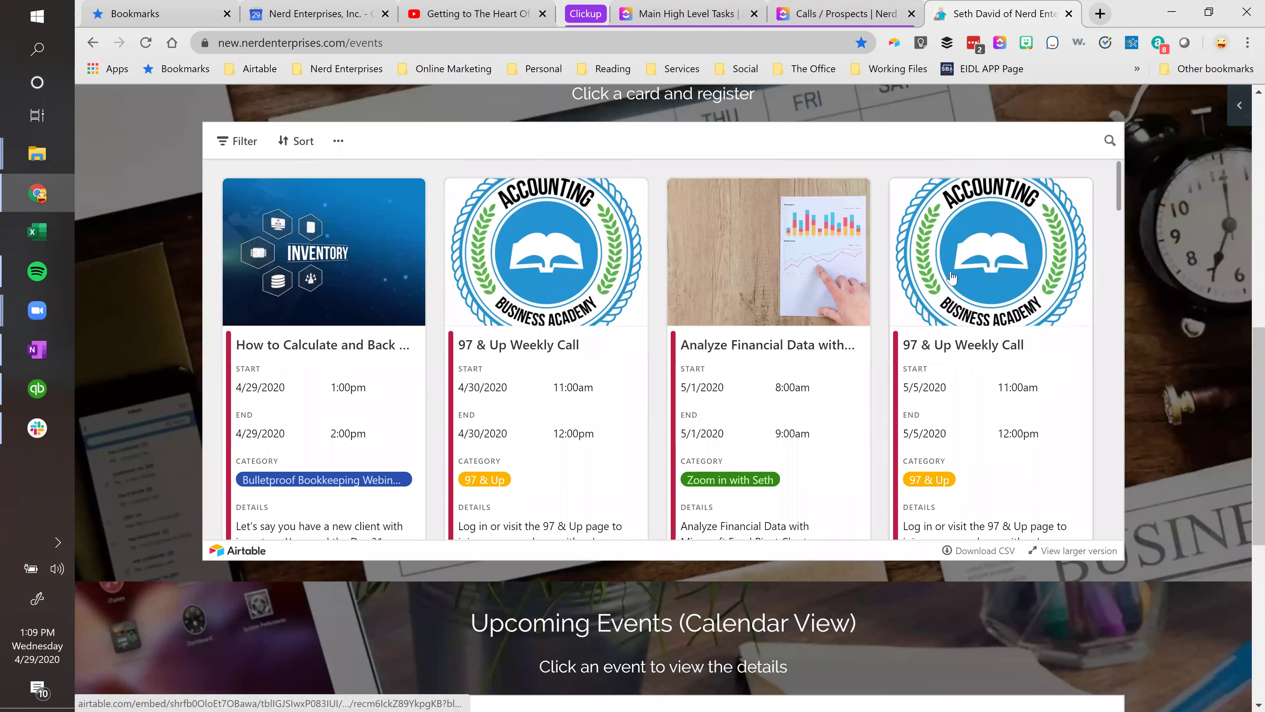
# Open a 97 & Up Weekly Call event card, check its live event URL, and close the details.
pyautogui.click(988, 343)
pyautogui.scroll(-5, 655, 370)
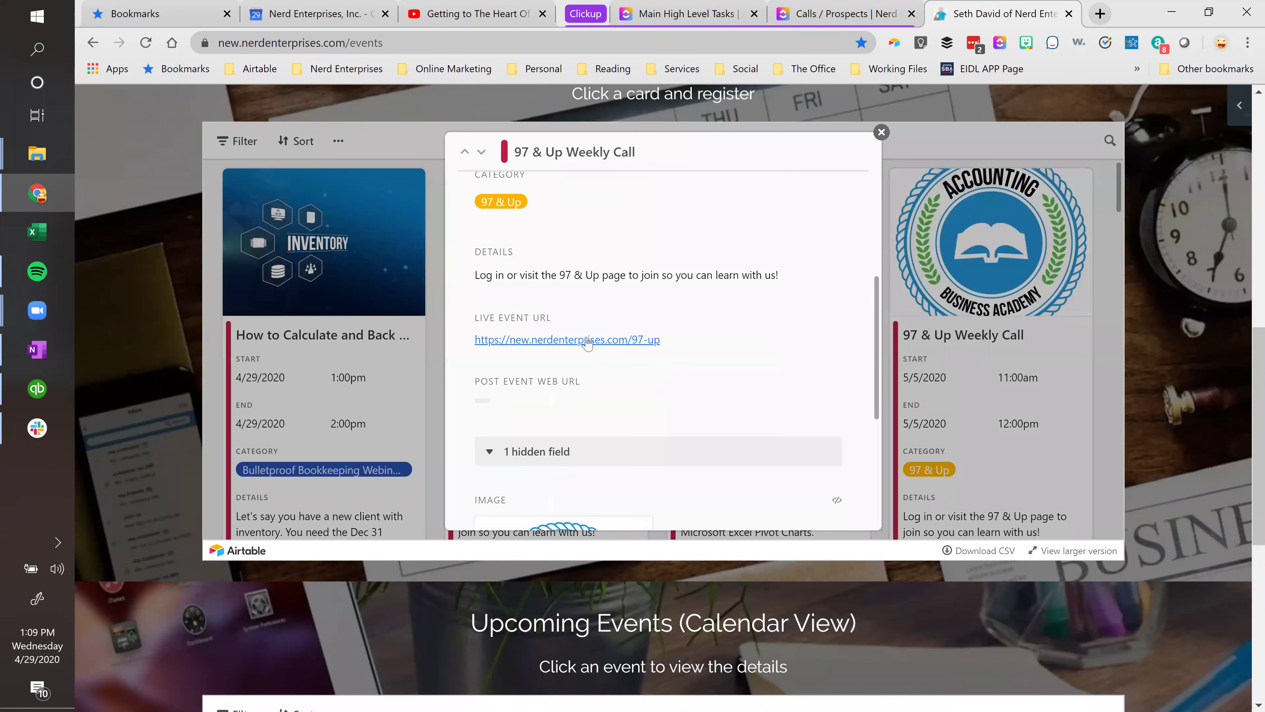
pyautogui.click(881, 133)
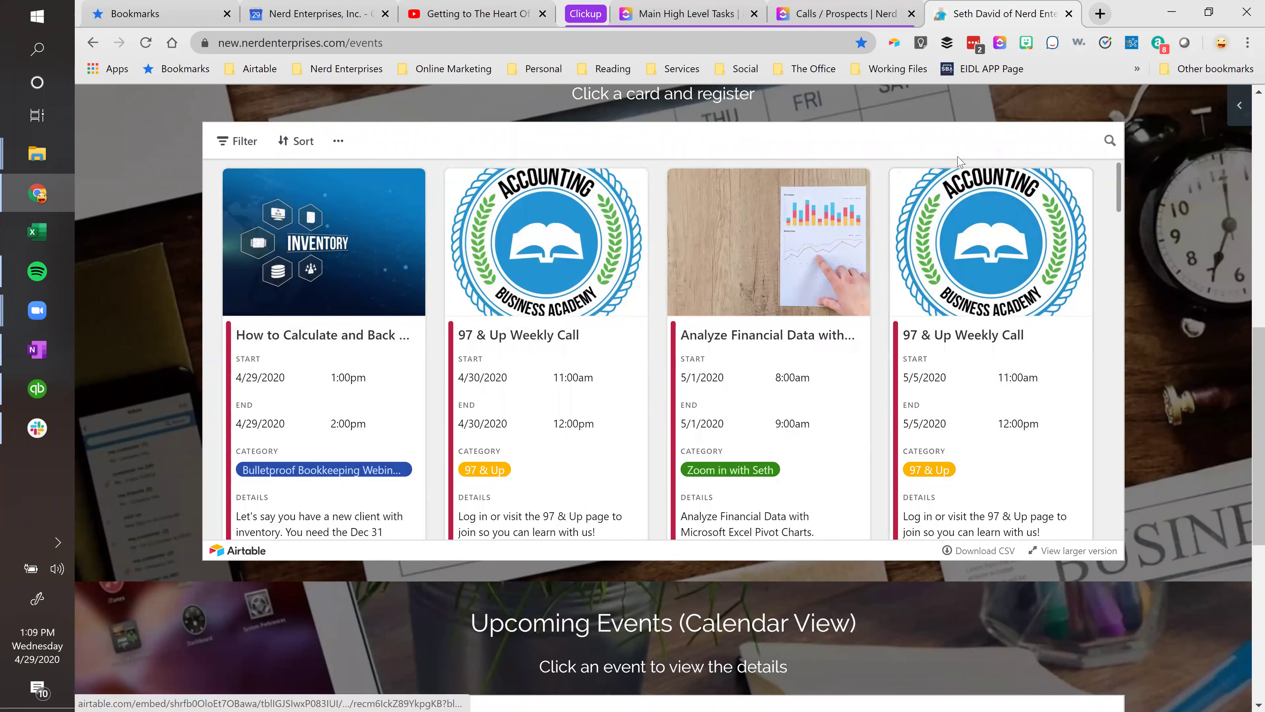
# Open the 5/6/2020 Bulletproof Bookkeeping Webinars event card further down, check its topic, and close the details.
pyautogui.scroll(-2, 332, 362)
pyautogui.scroll(-1, 333, 362)
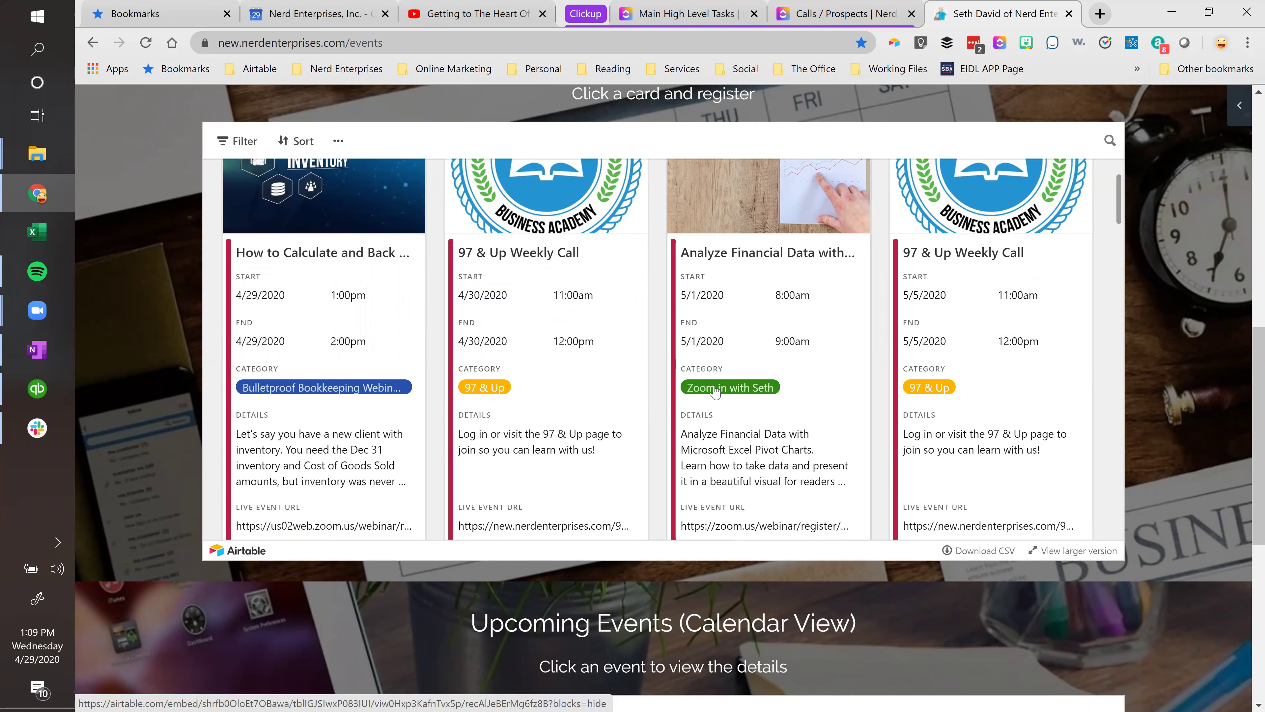
pyautogui.scroll(-6, 745, 430)
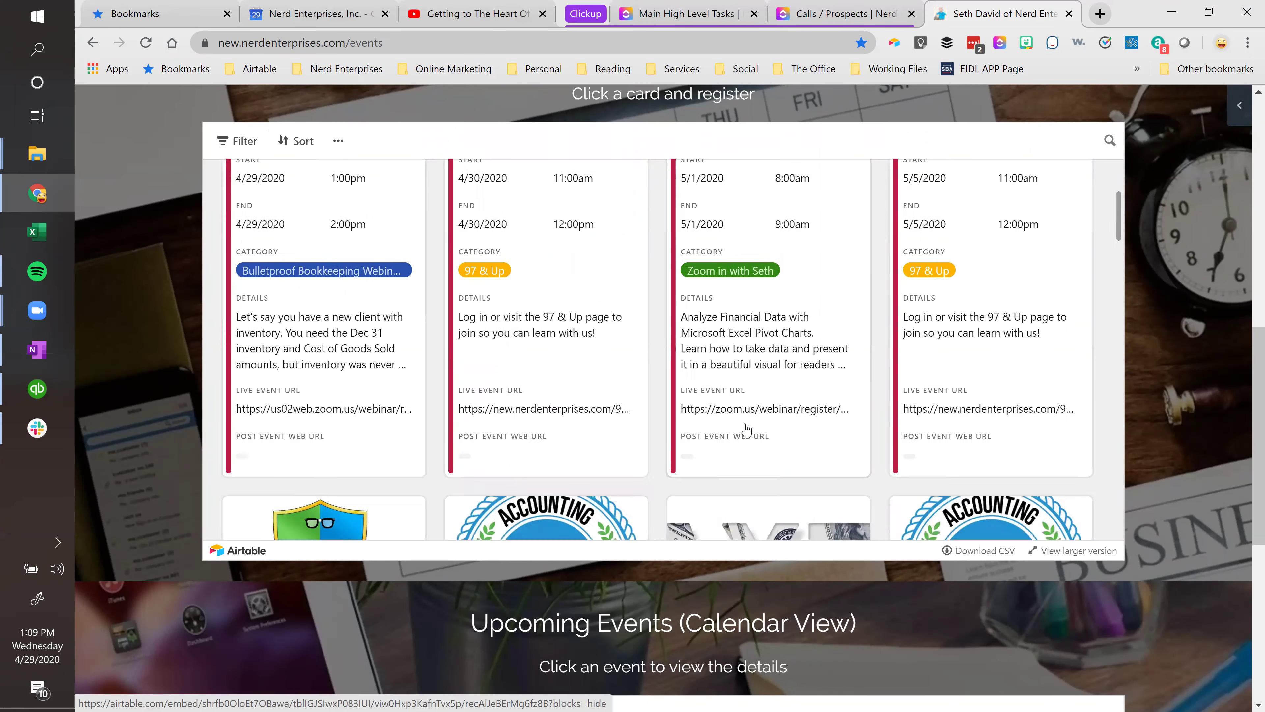
pyautogui.scroll(-2, 746, 430)
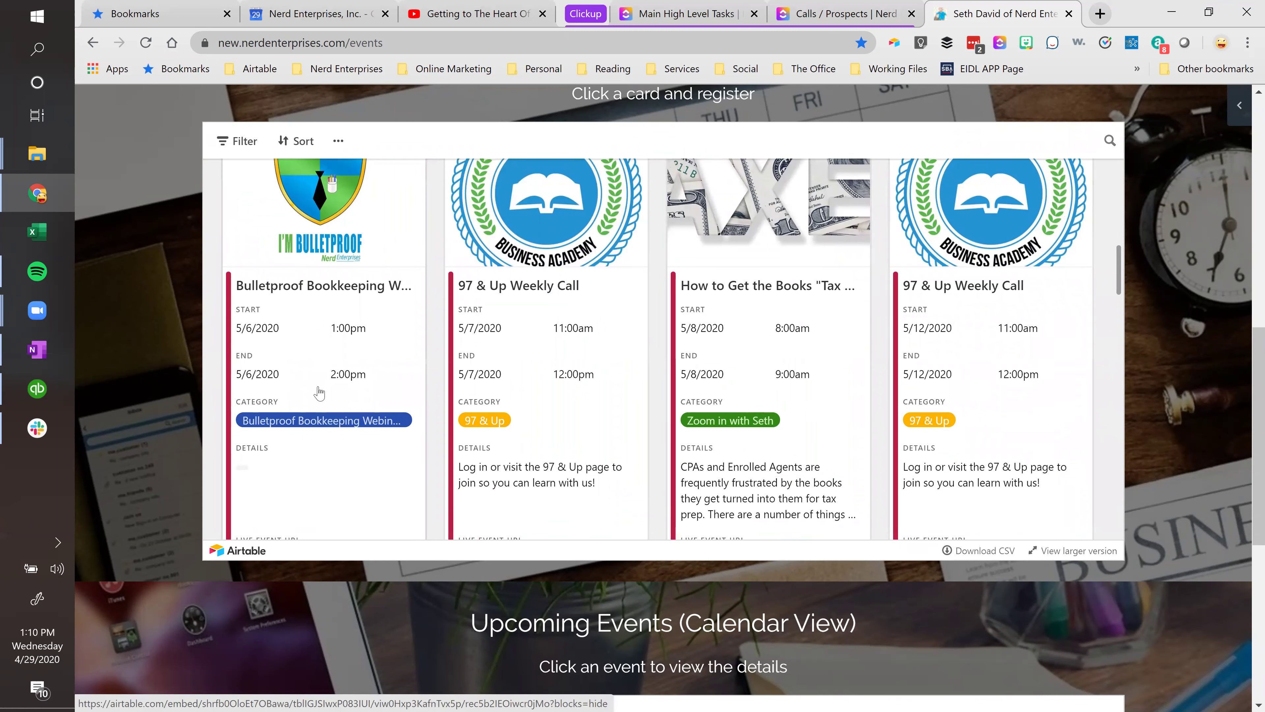
pyautogui.scroll(-2, 304, 426)
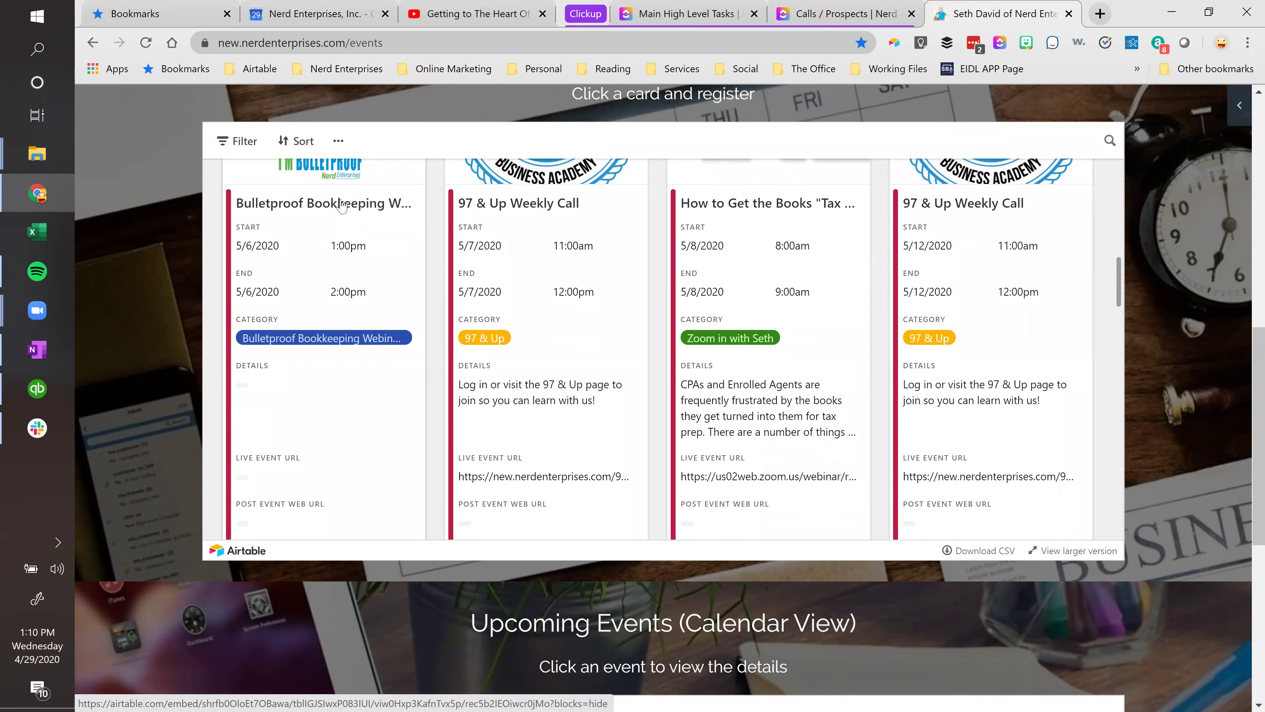
pyautogui.click(333, 207)
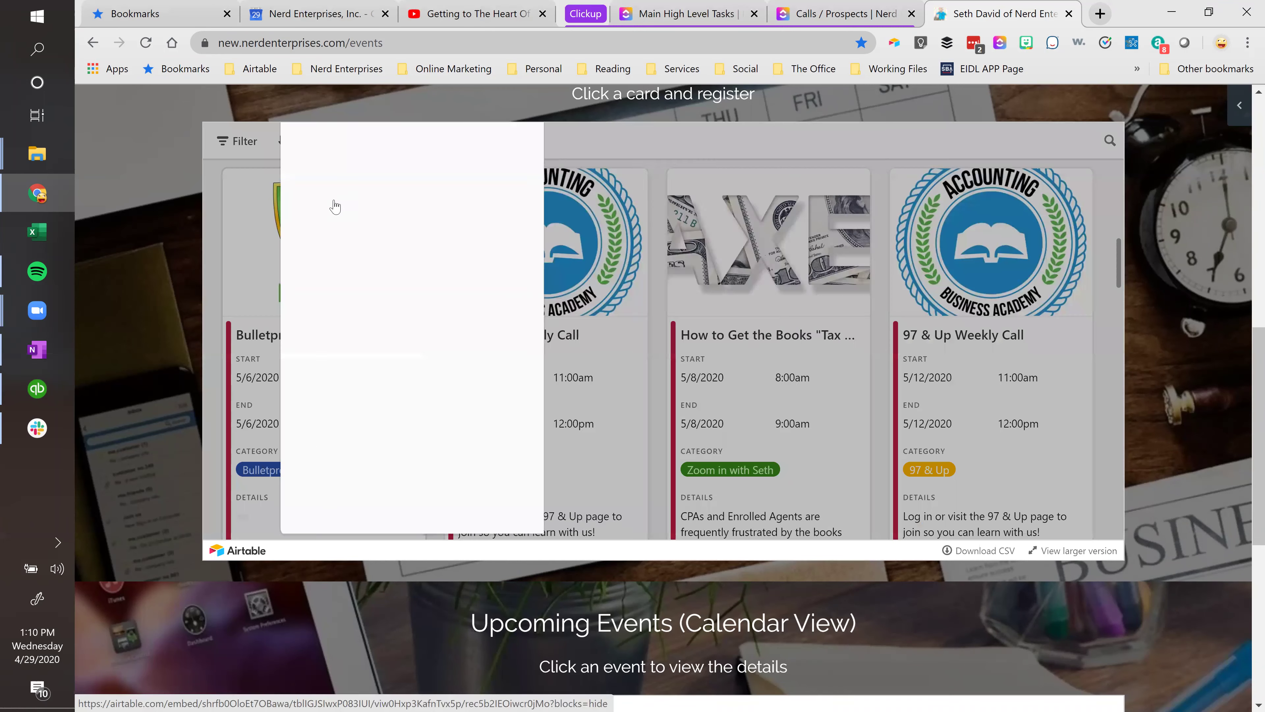
pyautogui.moveTo(696, 277); pyautogui.dragTo(672, 277)
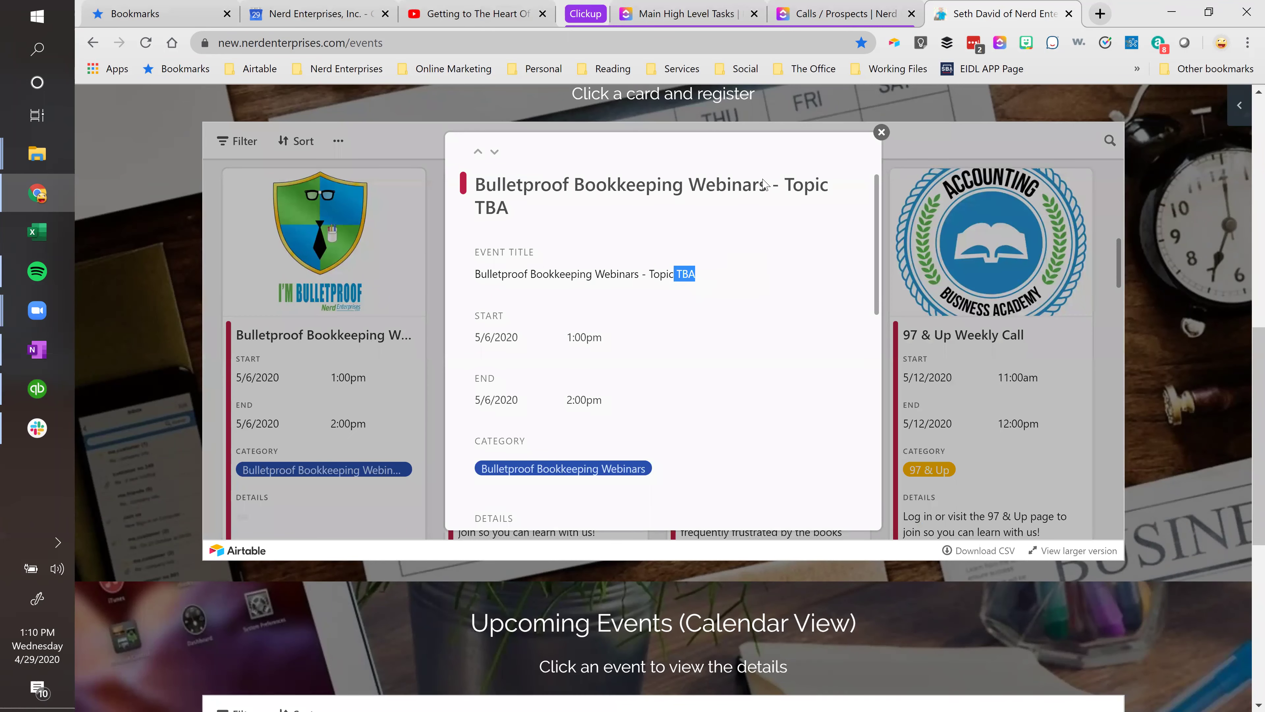
pyautogui.click(879, 133)
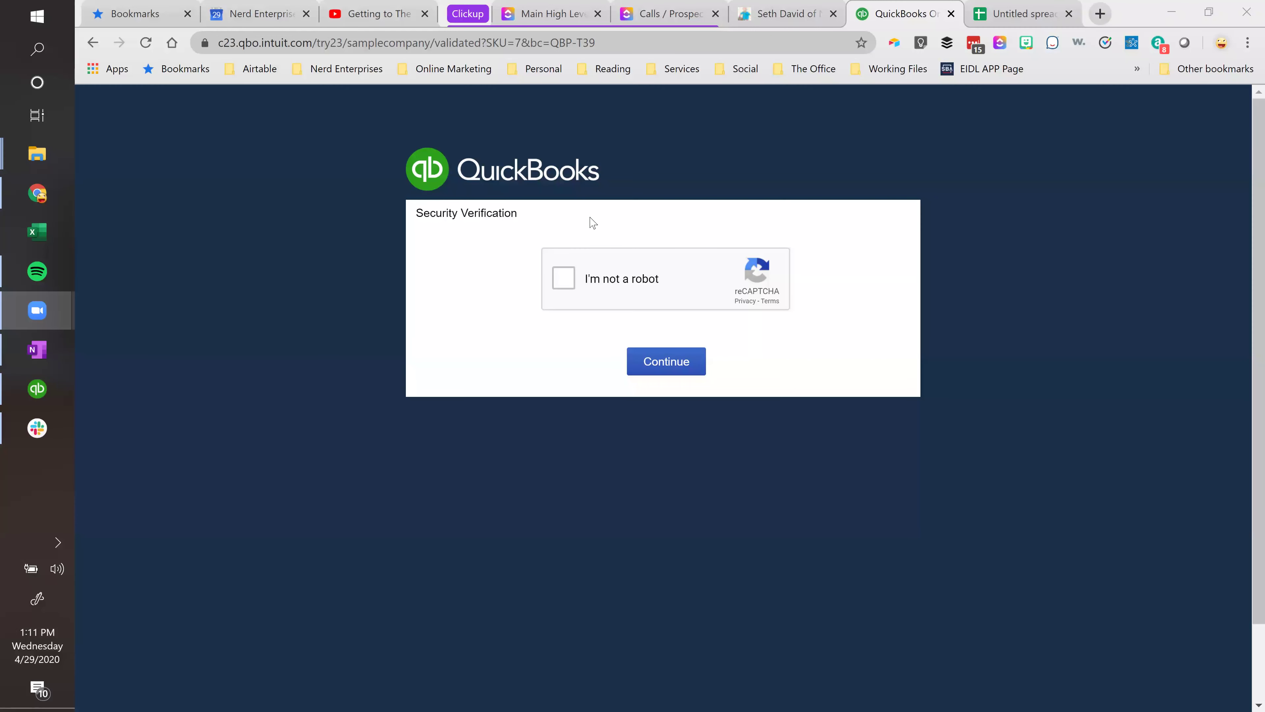
# Pass the security verification to open the QuickBooks sample company, and move the Clickup tab group directly after the Bookmarks tab.
pyautogui.click(662, 363)
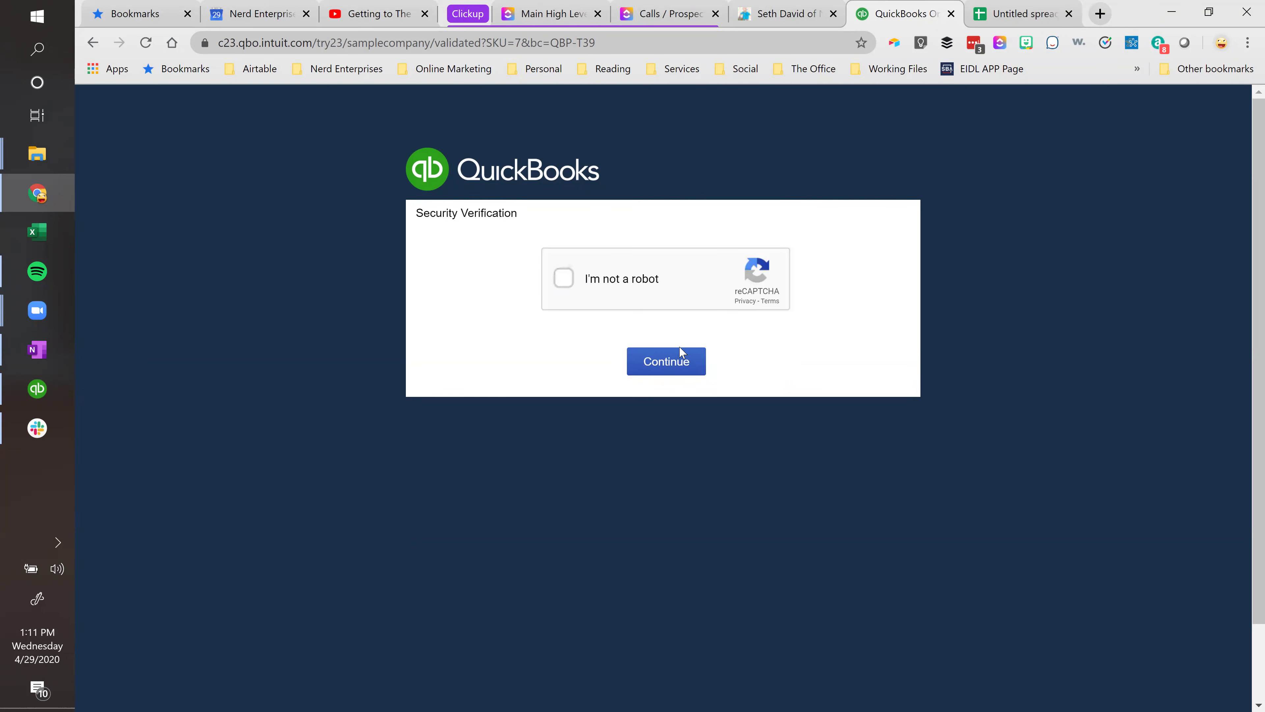
pyautogui.click(667, 367)
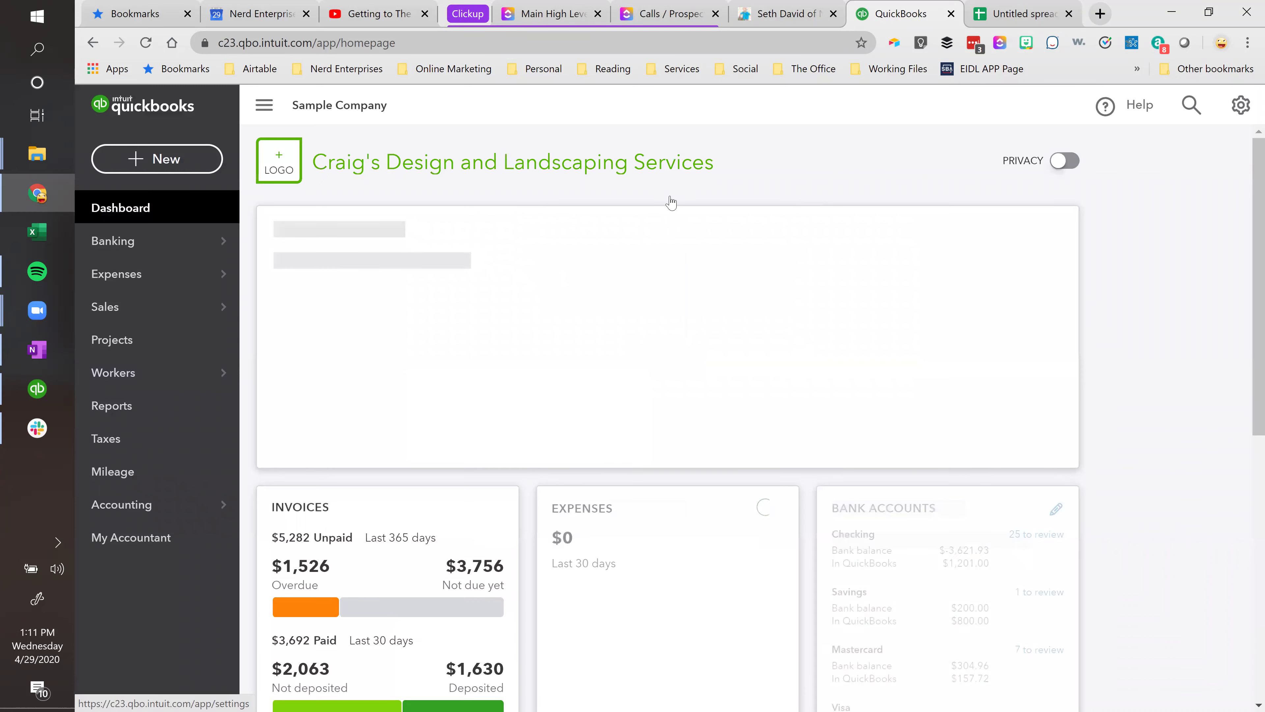
pyautogui.moveTo(462, 16); pyautogui.dragTo(217, 15)
# Switch to the untitled Google Sheets spreadsheet and rename it "Inventory Valuation".
pyautogui.click(1025, 15)
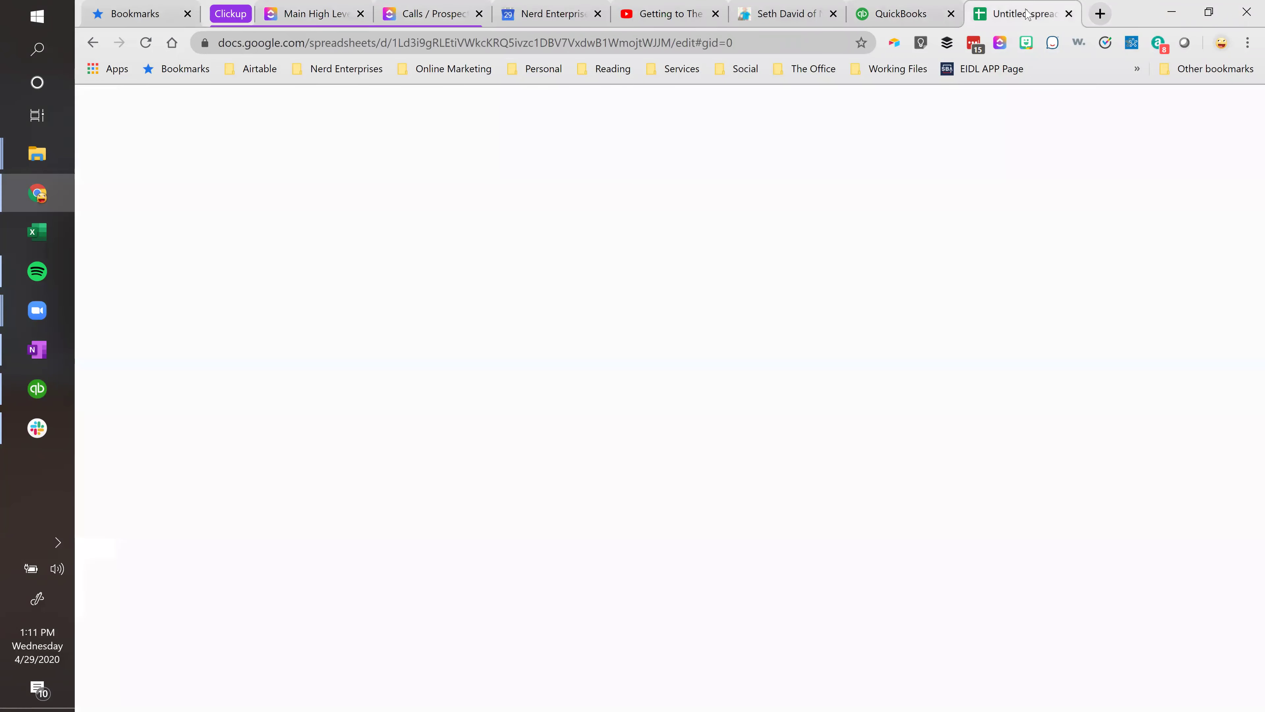
pyautogui.click(899, 8)
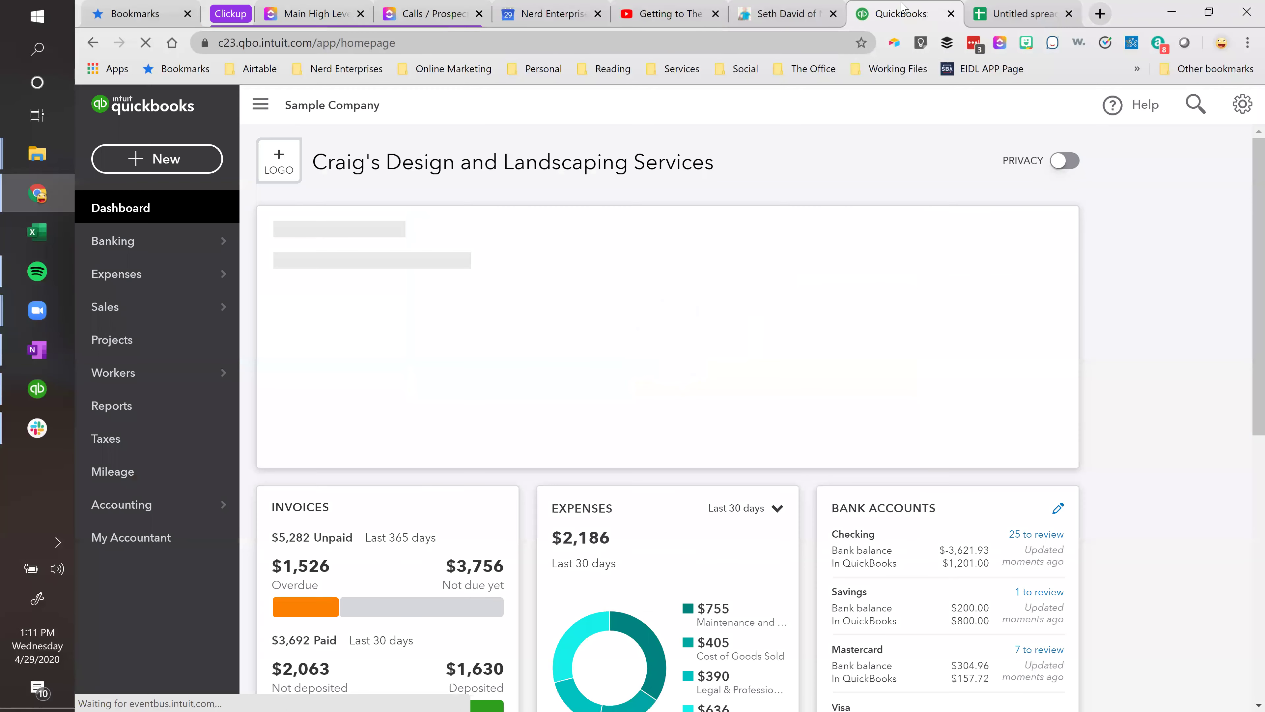
pyautogui.click(1001, 12)
pyautogui.click(209, 102)
pyautogui.hotkey('ctrl', 'a')
pyautogui.write('Inventory ')
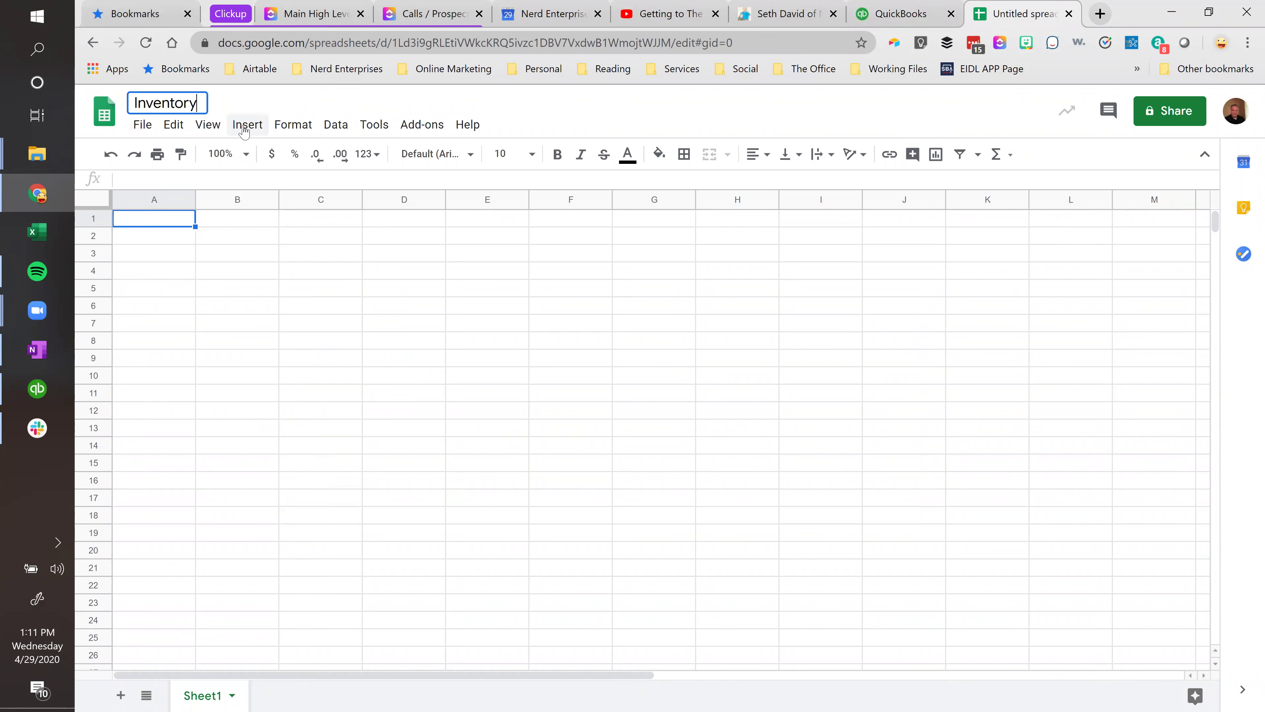
pyautogui.write('Valuation')
pyautogui.press('Return')
# Enter the labels "Beginning Inventory" in B2 and "Plus: Purchases" in B3.
pyautogui.press('Down')
pyautogui.press('Right')
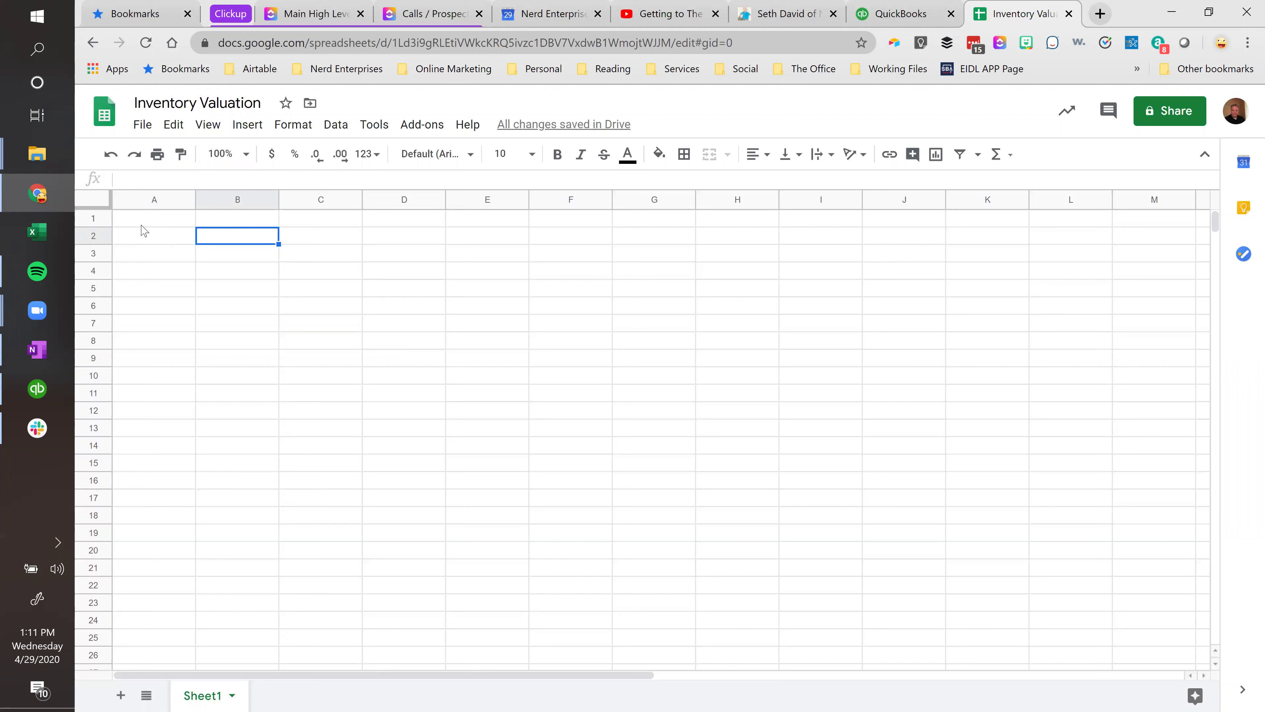
pyautogui.write('Beginning Inventory')
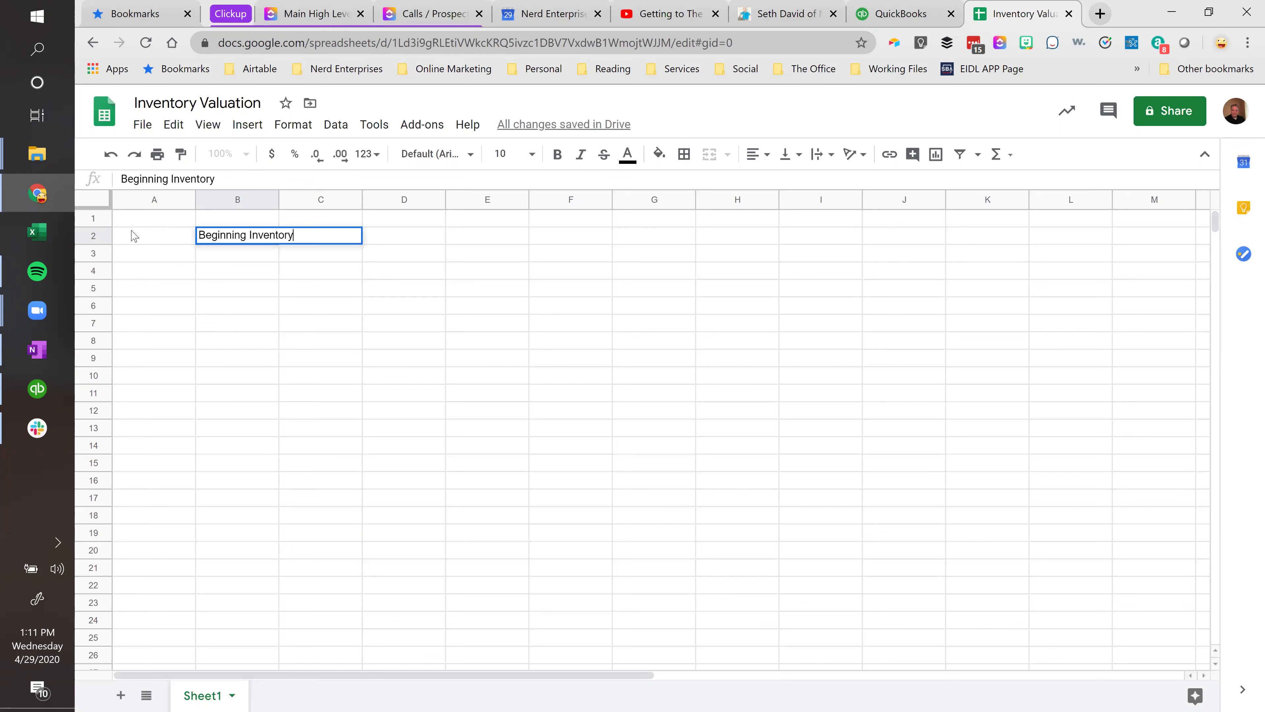
pyautogui.press('Return')
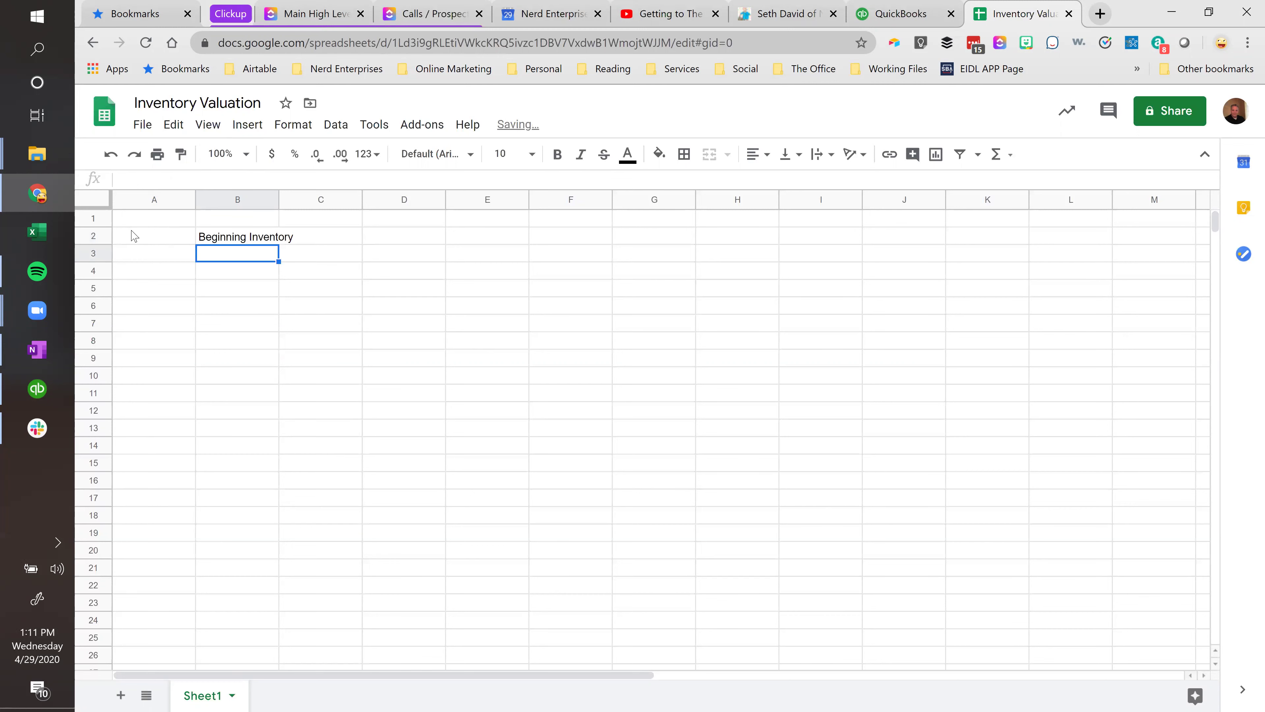
pyautogui.write('Purchases')
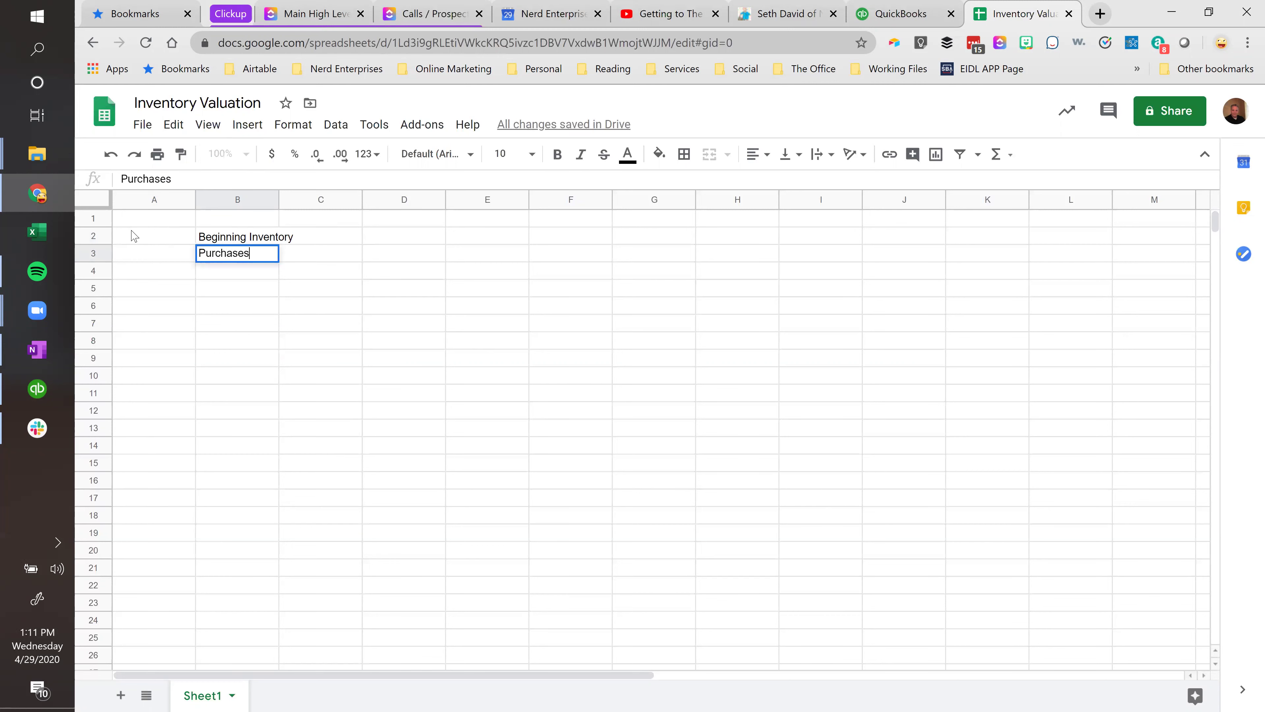
pyautogui.press('Return')
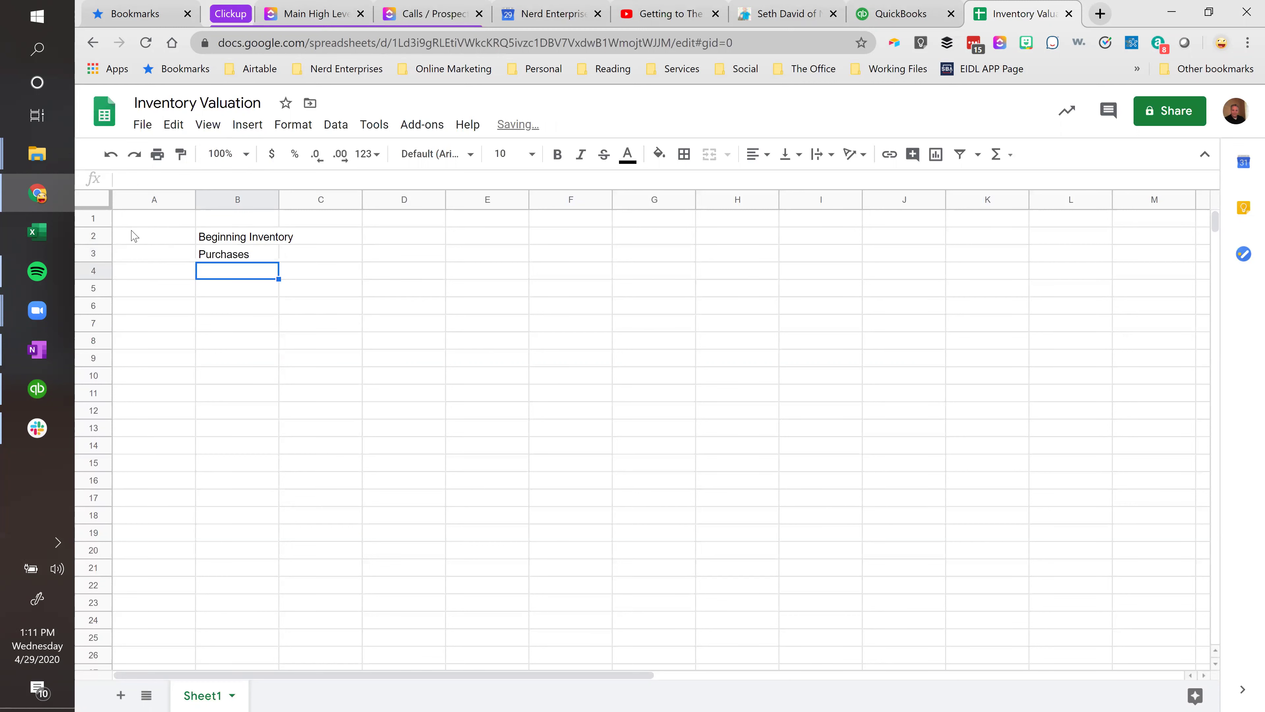
pyautogui.press('Up')
pyautogui.write('P')
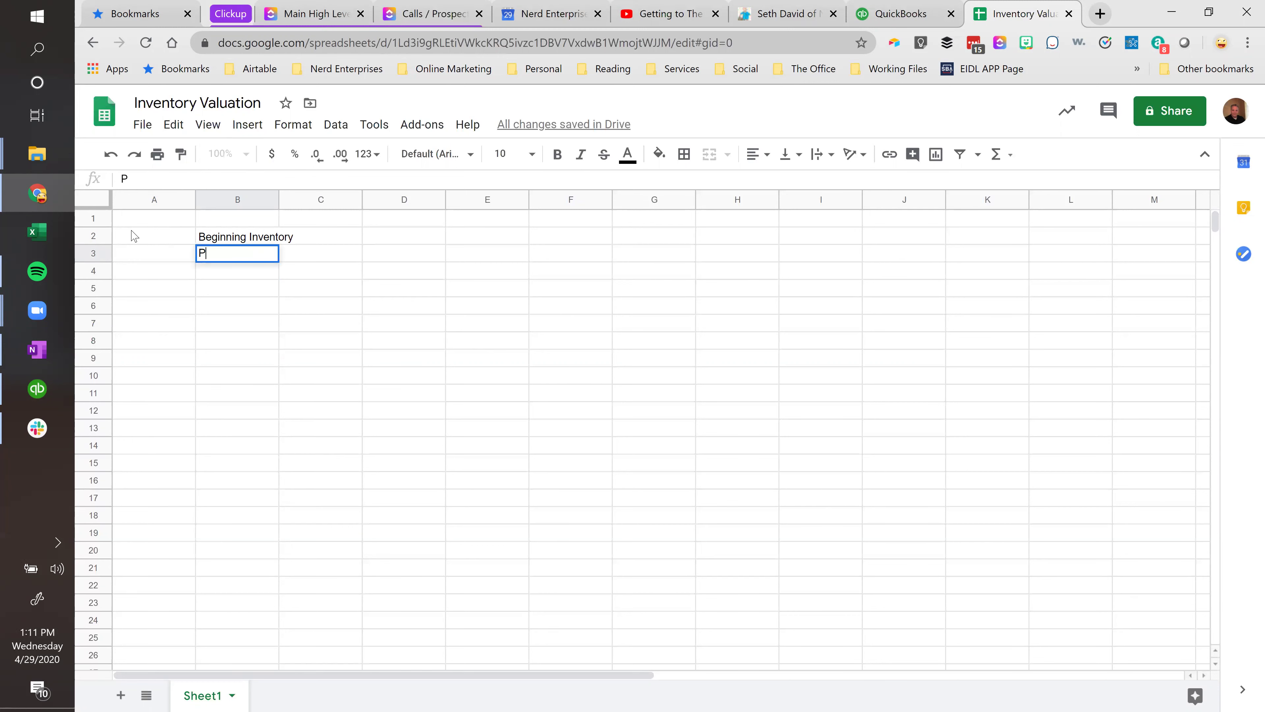
pyautogui.write('lus: Purchases')
pyautogui.press('Return')
# Enter the labels "Less: Cost of Goods Sold" in B4 and "Ending Inventory" in B5.
pyautogui.write('Le')
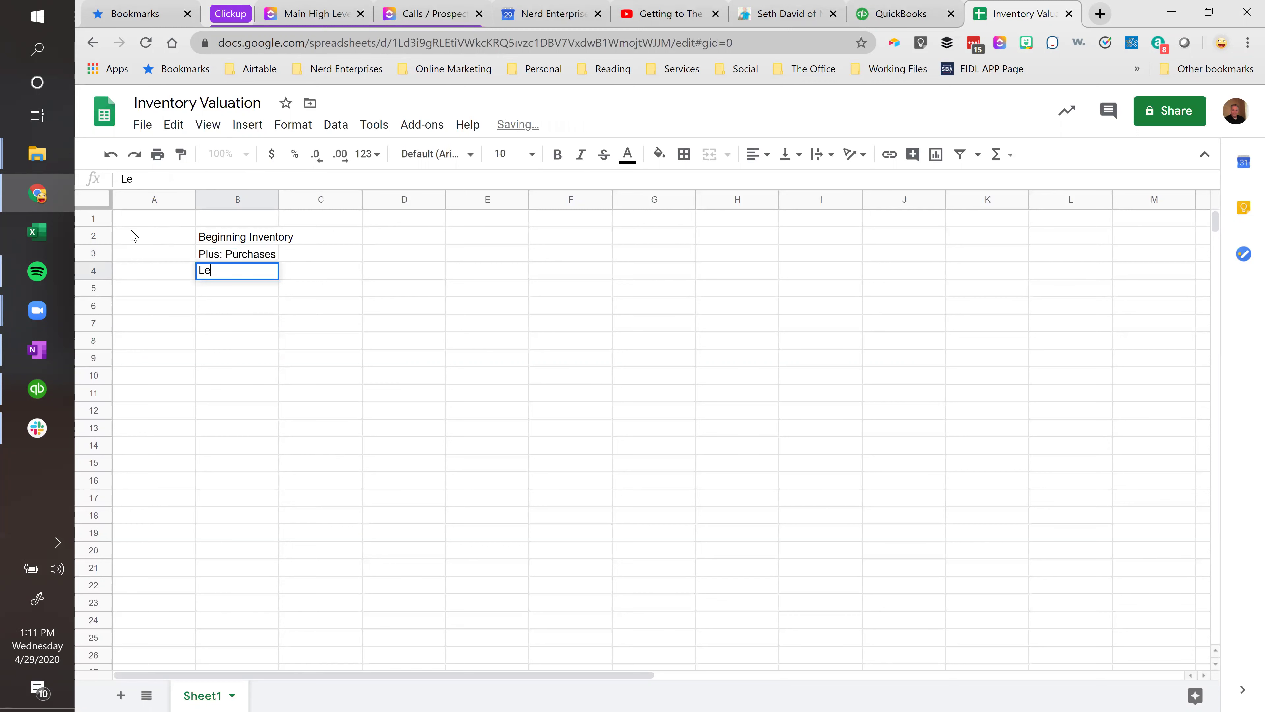
pyautogui.write('ss: Cost')
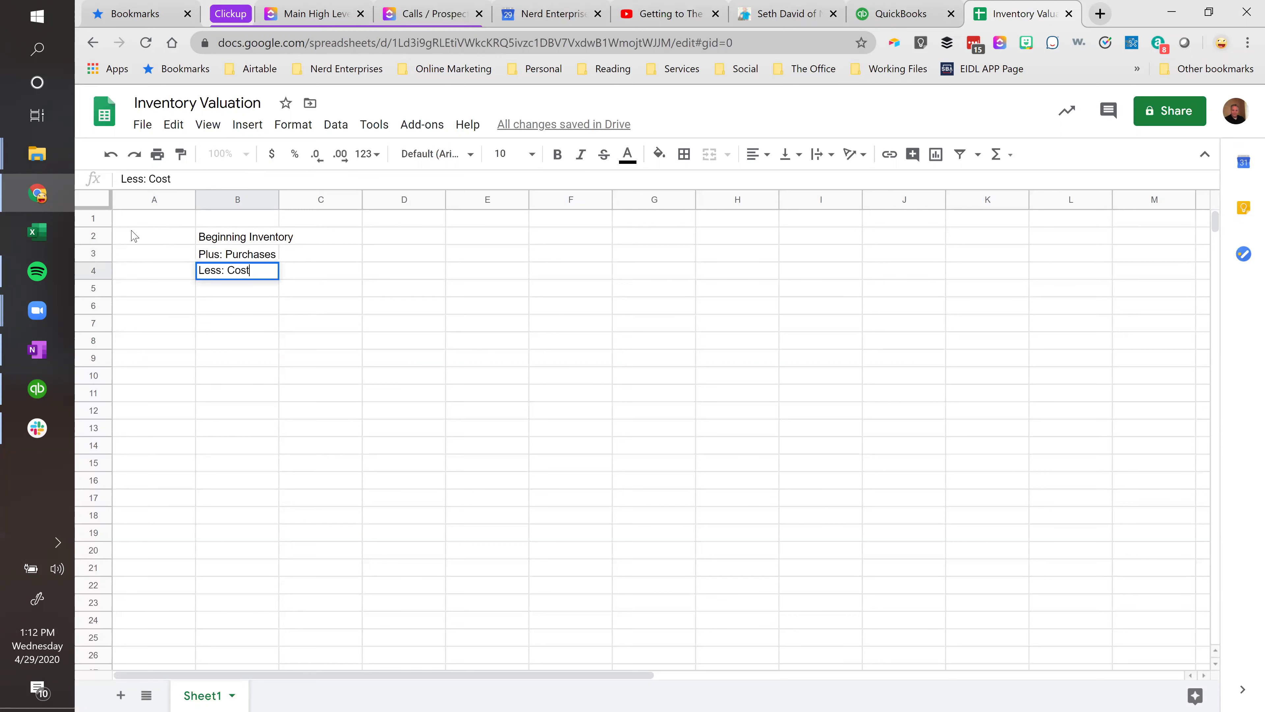
pyautogui.write(' of Goods Sold')
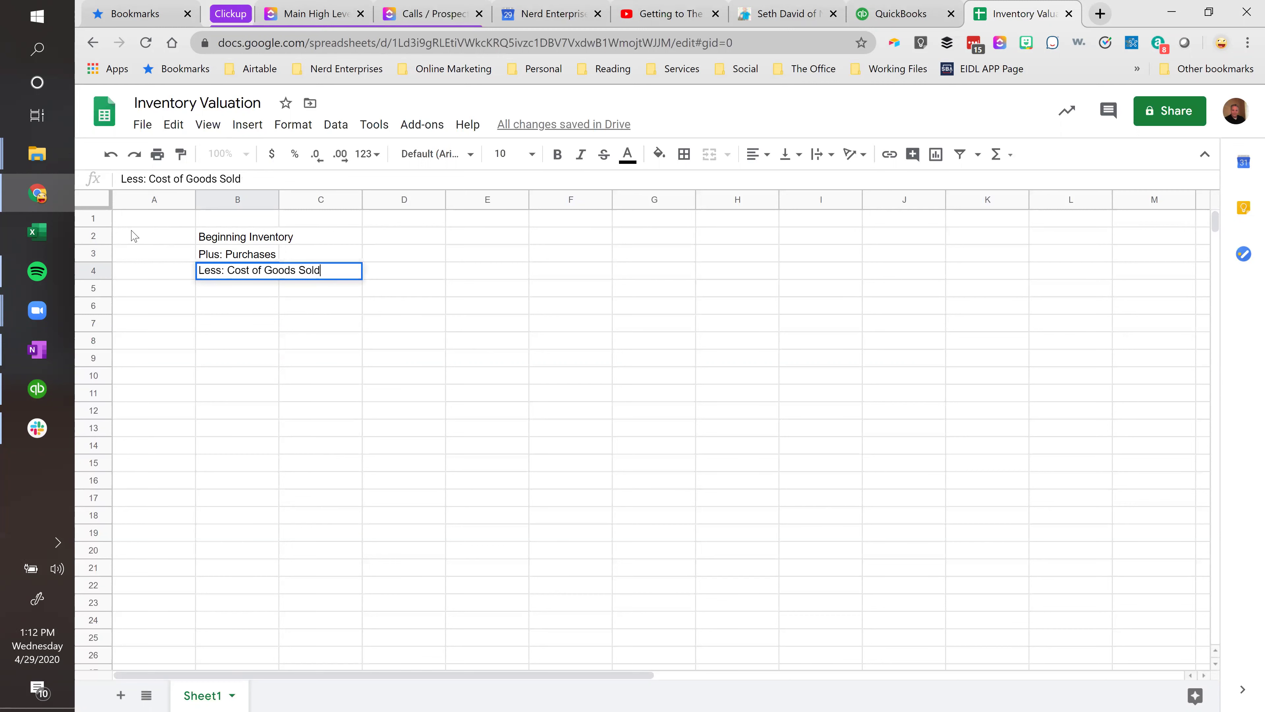
pyautogui.press('Return')
pyautogui.write('Ending Inventory')
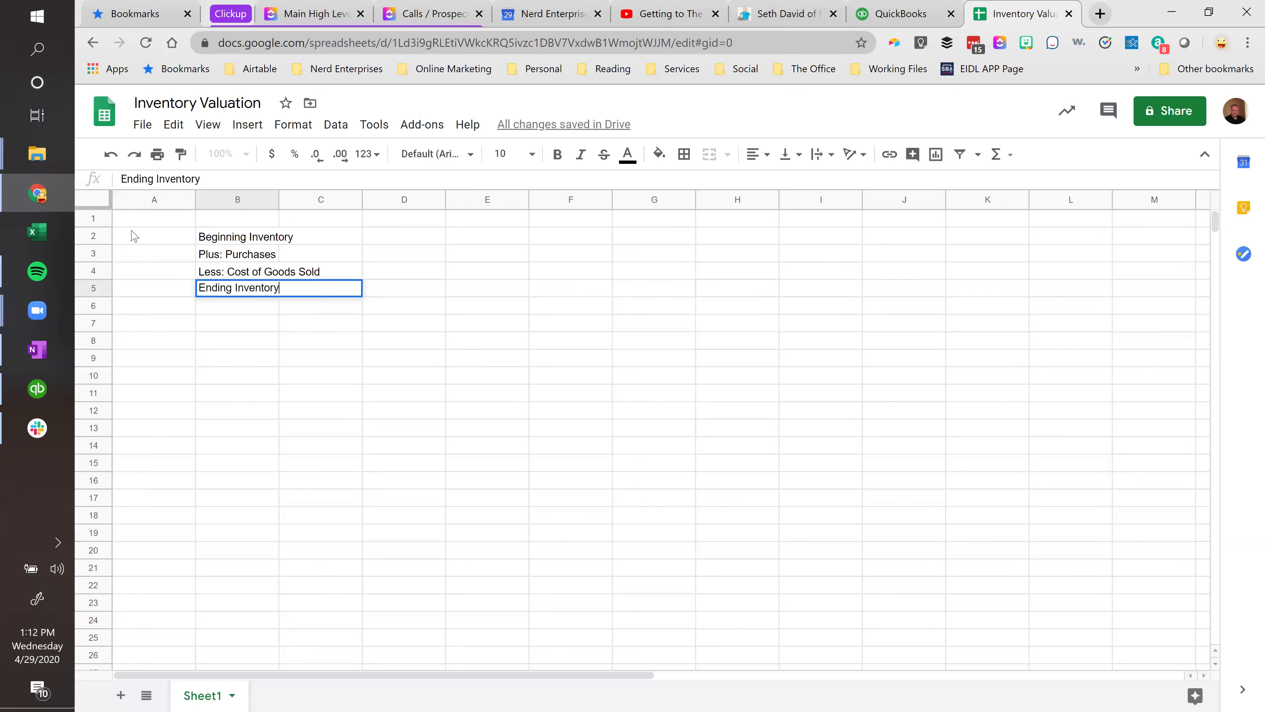
pyautogui.press('Return')
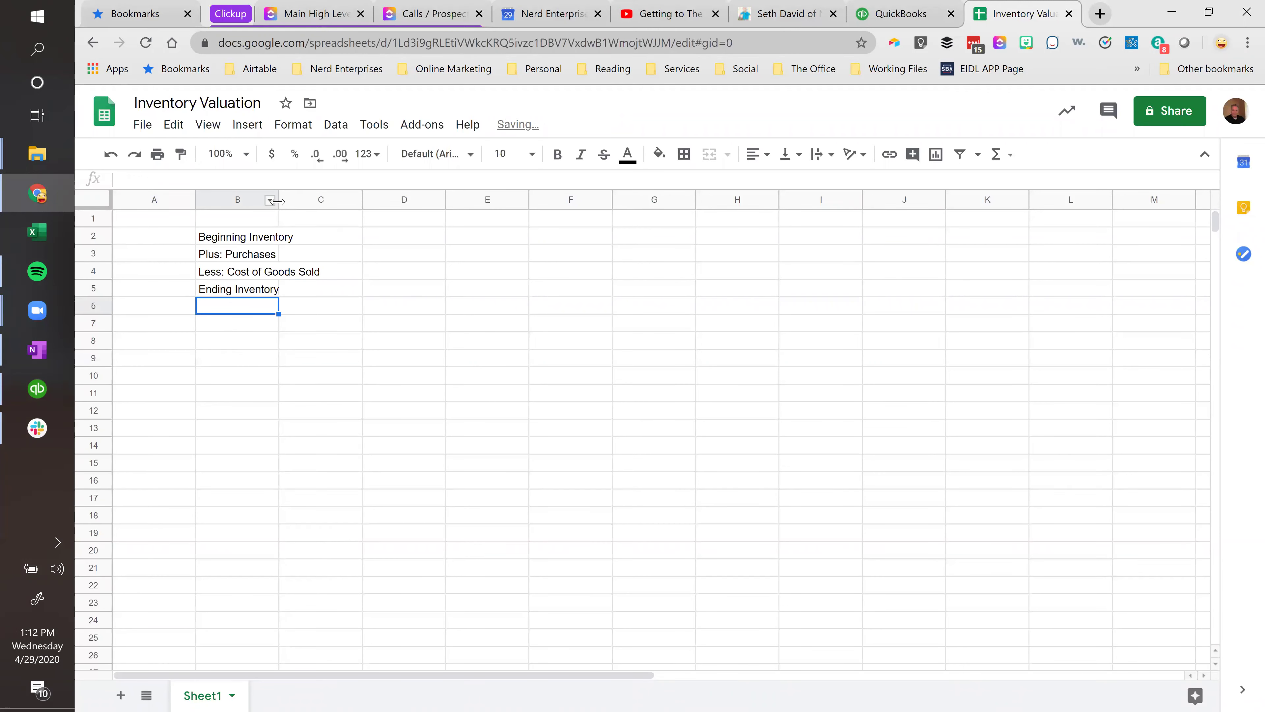
# Widen column B just enough to fit its longest label, "Less: Cost of Goods Sold".
pyautogui.moveTo(279, 200); pyautogui.dragTo(373, 200)
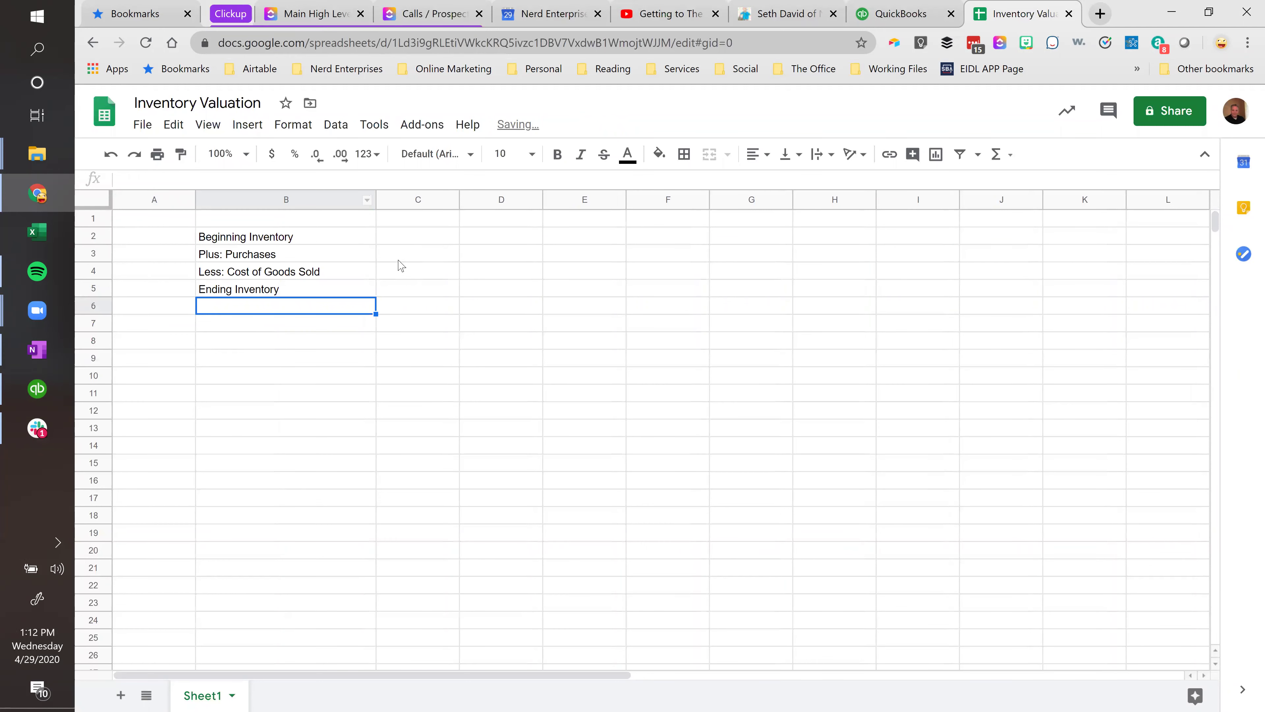
pyautogui.click(401, 271)
pyautogui.click(279, 276)
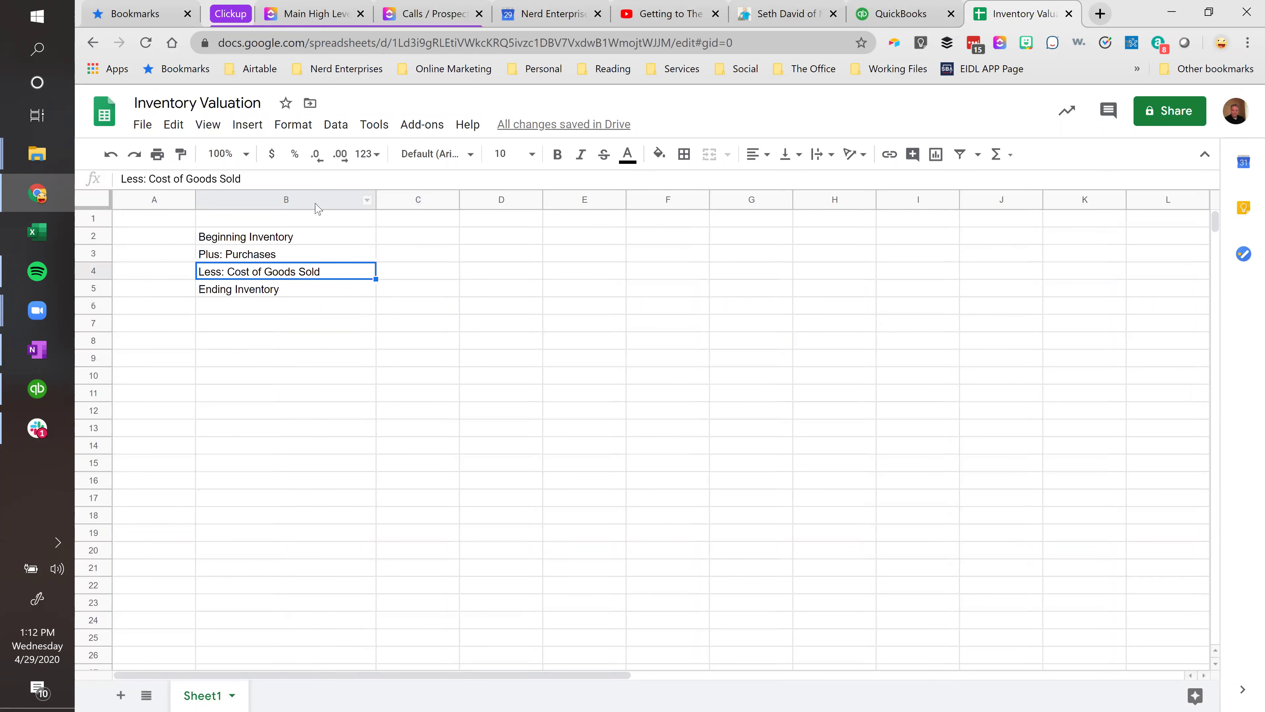
pyautogui.moveTo(374, 203); pyautogui.dragTo(333, 203)
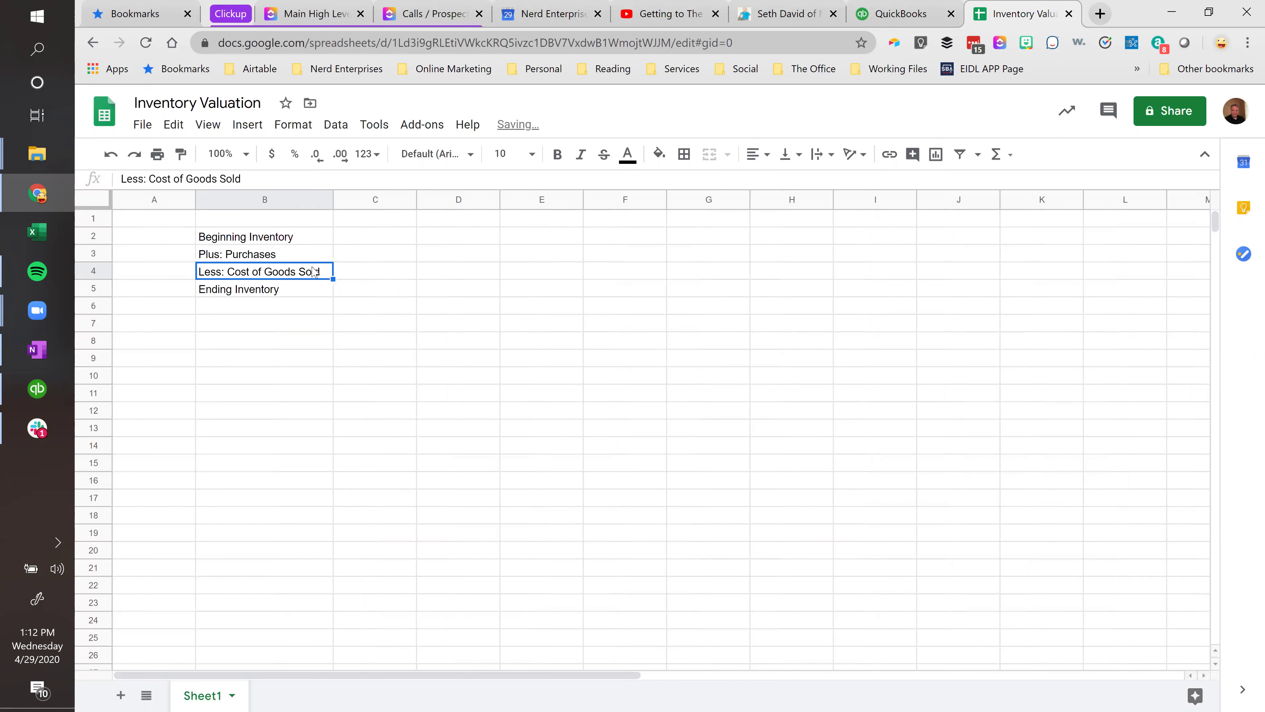
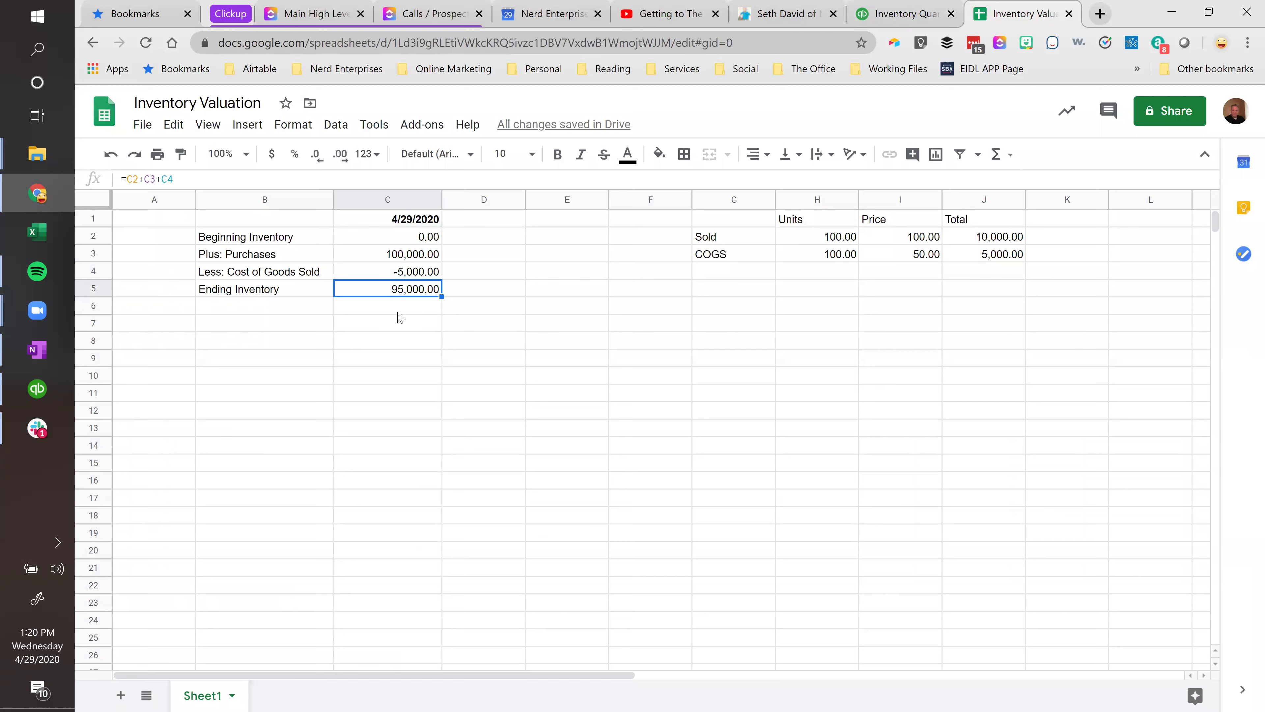
# Enter the date 12/31/19 as a column heading in cell E1.
pyautogui.click(561, 220)
pyautogui.write('12/31/19')
pyautogui.press('Return')
pyautogui.press('Down')
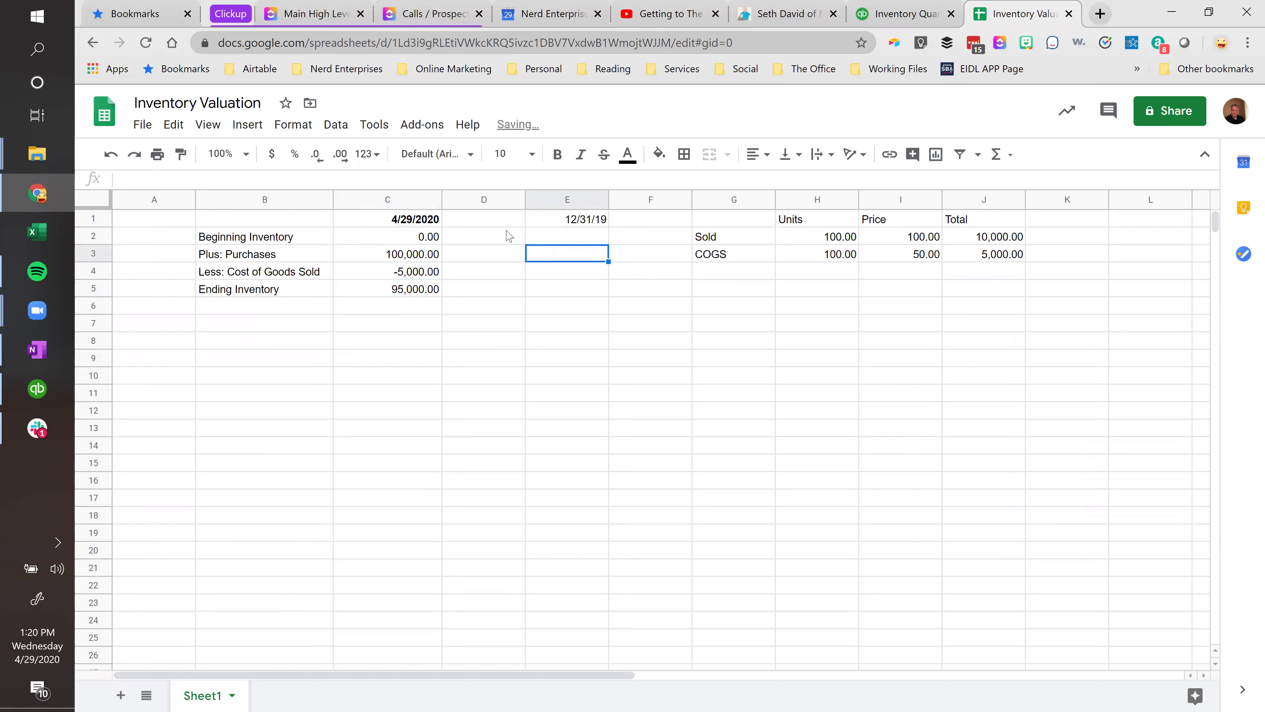
# Enter 95000 as the beginning inventory in E2 of the 12/31/19 column.
pyautogui.moveTo(401, 241); pyautogui.dragTo(419, 289)
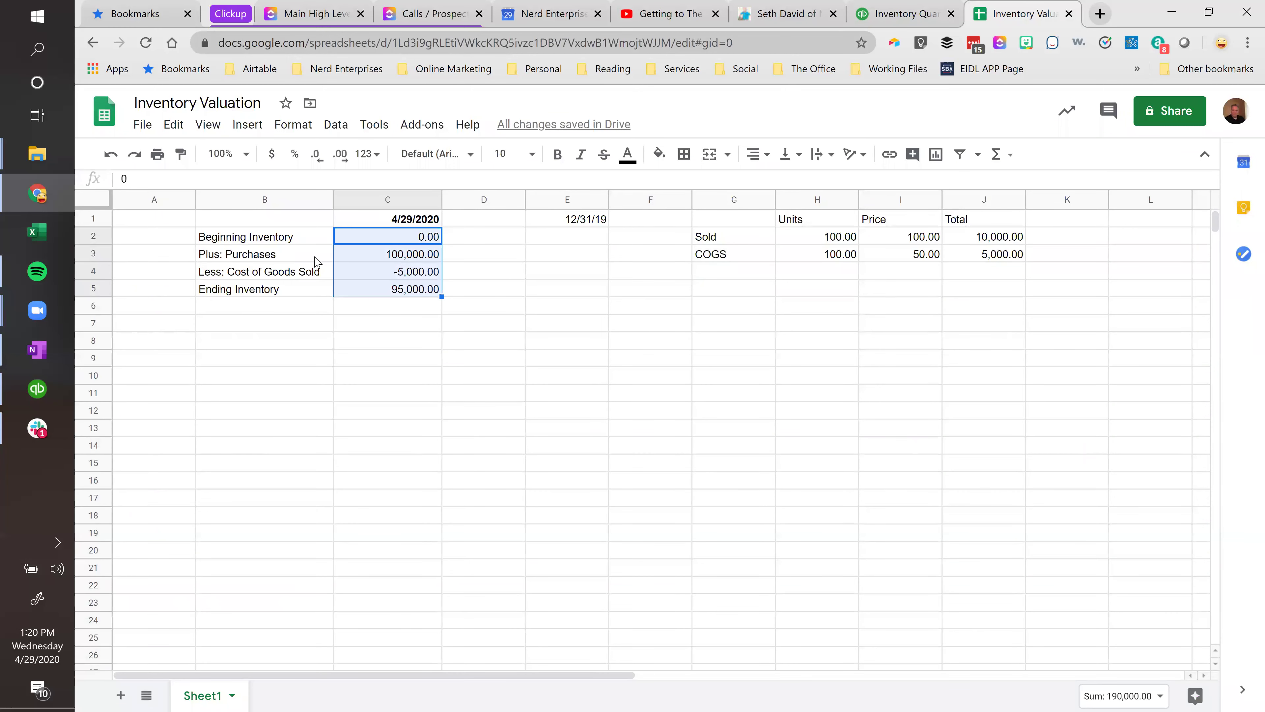
pyautogui.click(558, 296)
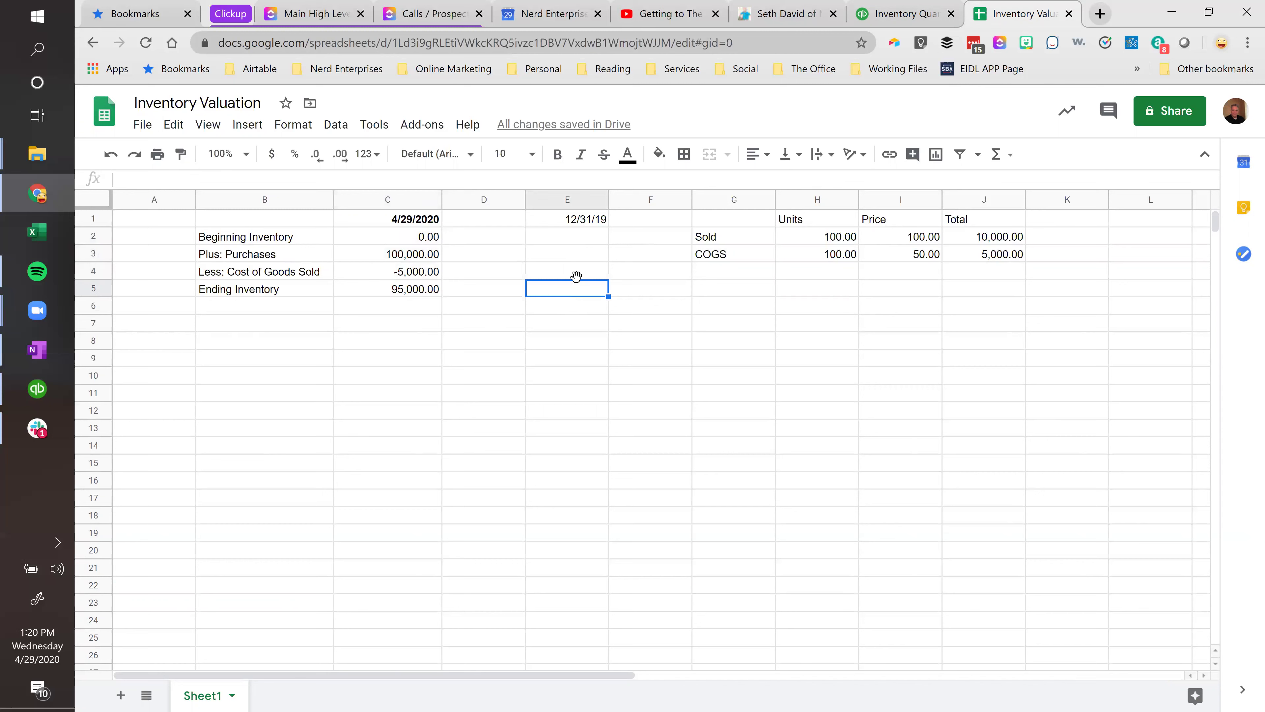
pyautogui.click(568, 235)
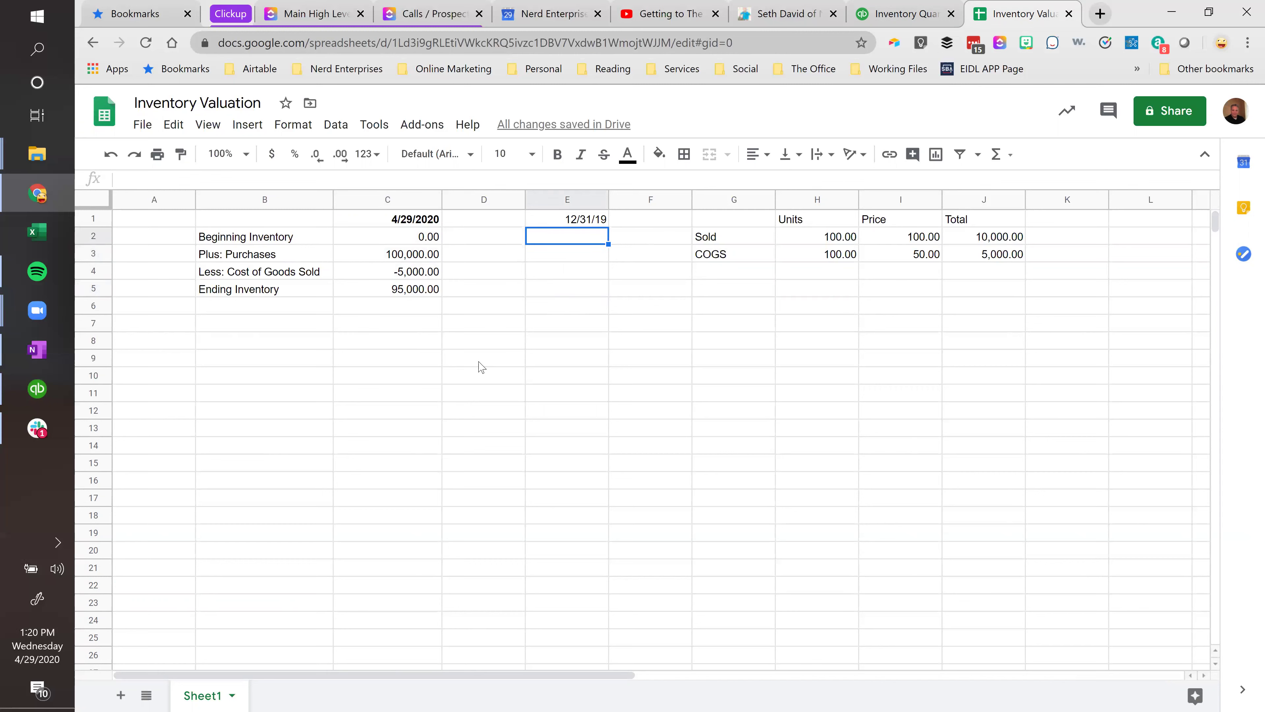
pyautogui.write('95000')
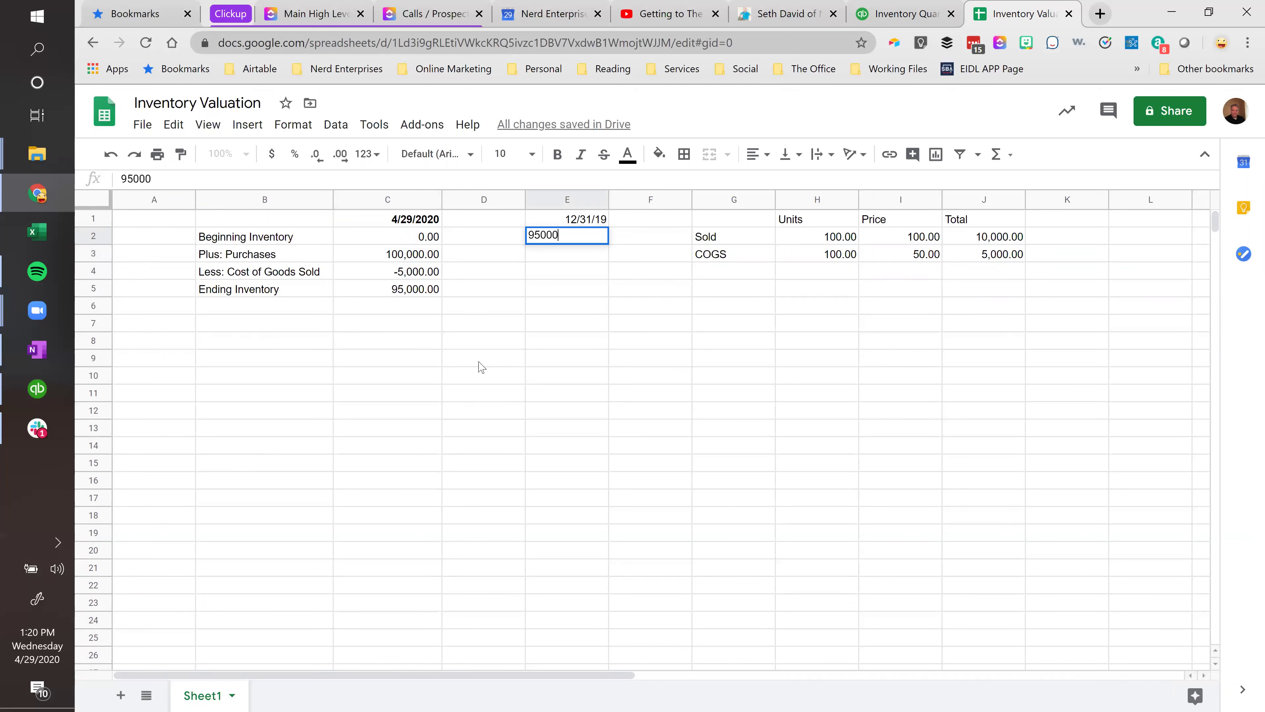
pyautogui.press('Return')
pyautogui.press('Up')
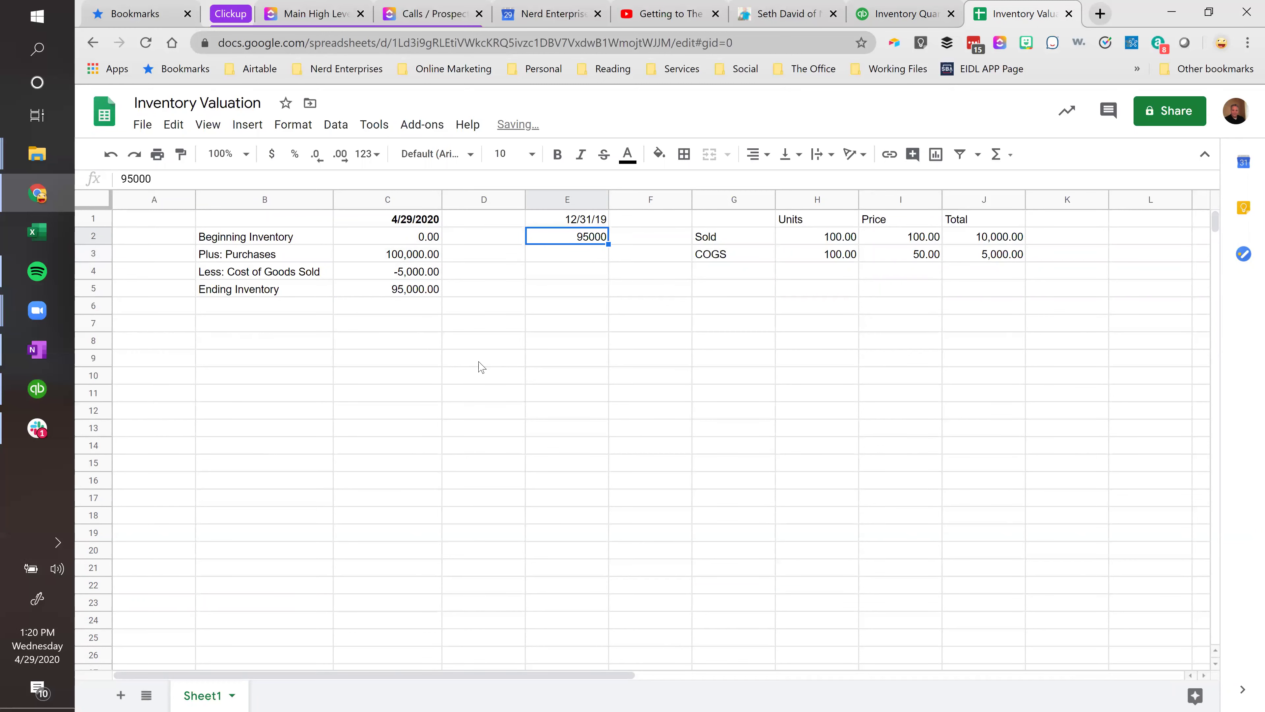
# Apply the Number format with two decimals to cells E2 through E8.
pyautogui.click(377, 161)
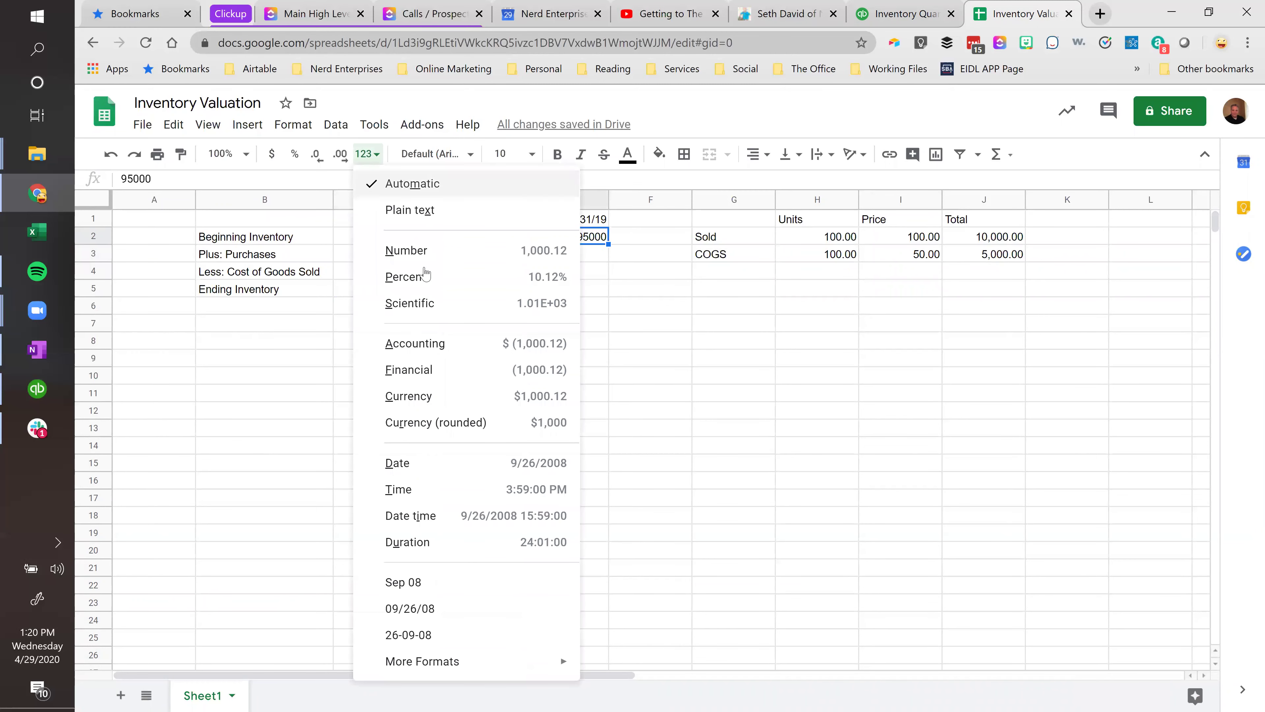
pyautogui.click(466, 249)
pyautogui.moveTo(588, 244); pyautogui.dragTo(576, 332)
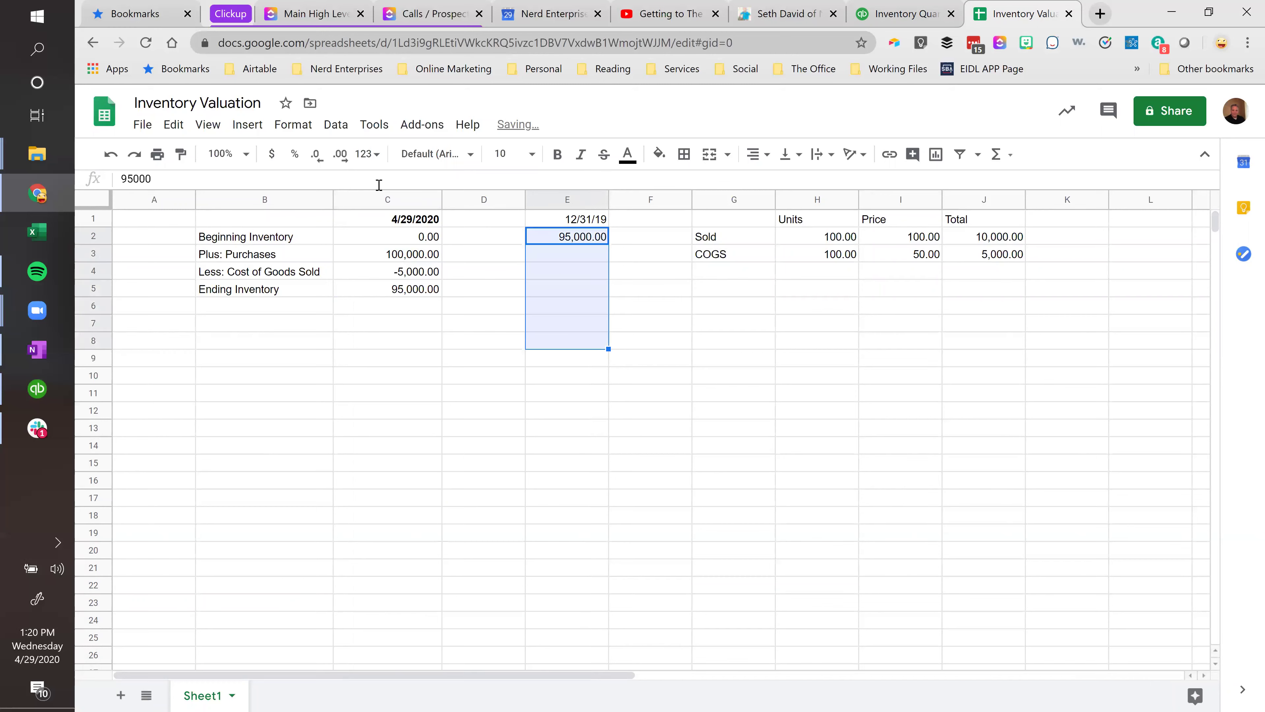
pyautogui.click(361, 160)
pyautogui.click(395, 250)
pyautogui.click(547, 255)
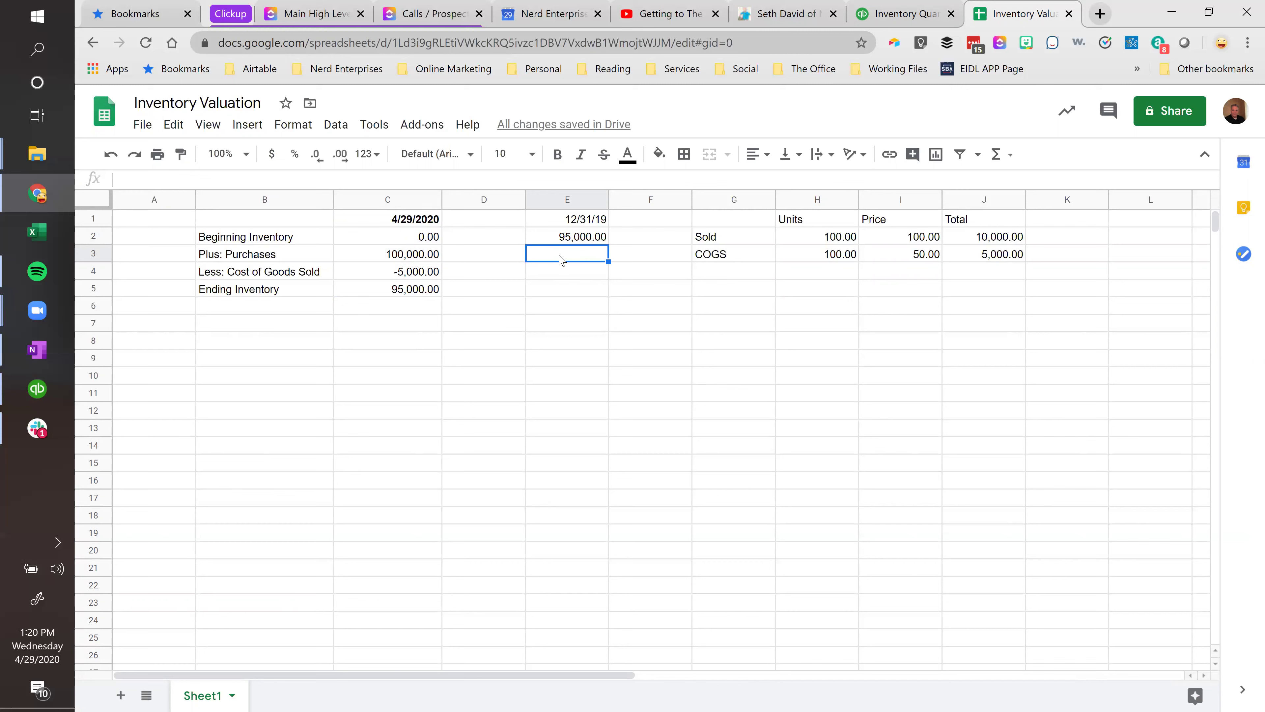
pyautogui.write('-')
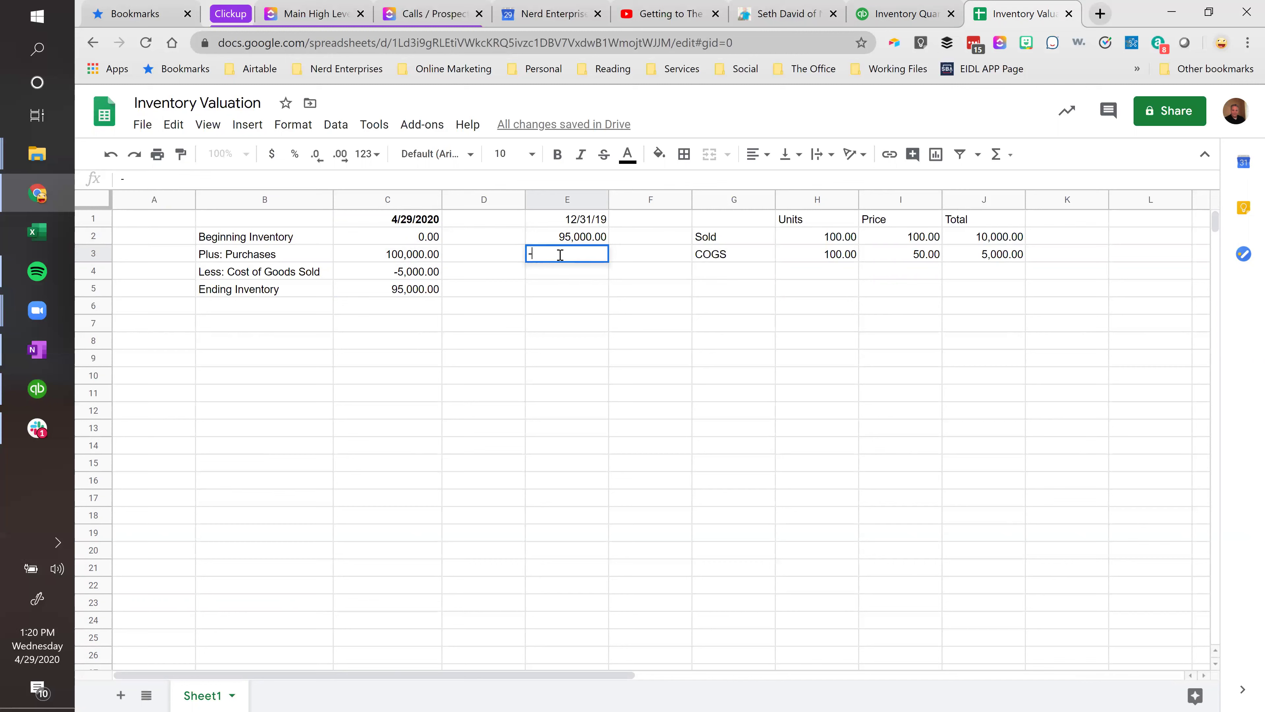
pyautogui.click(404, 257)
# Enter the formula =-C3 in E3 to reverse the purchases in the 12/31/19 column.
pyautogui.click(577, 257)
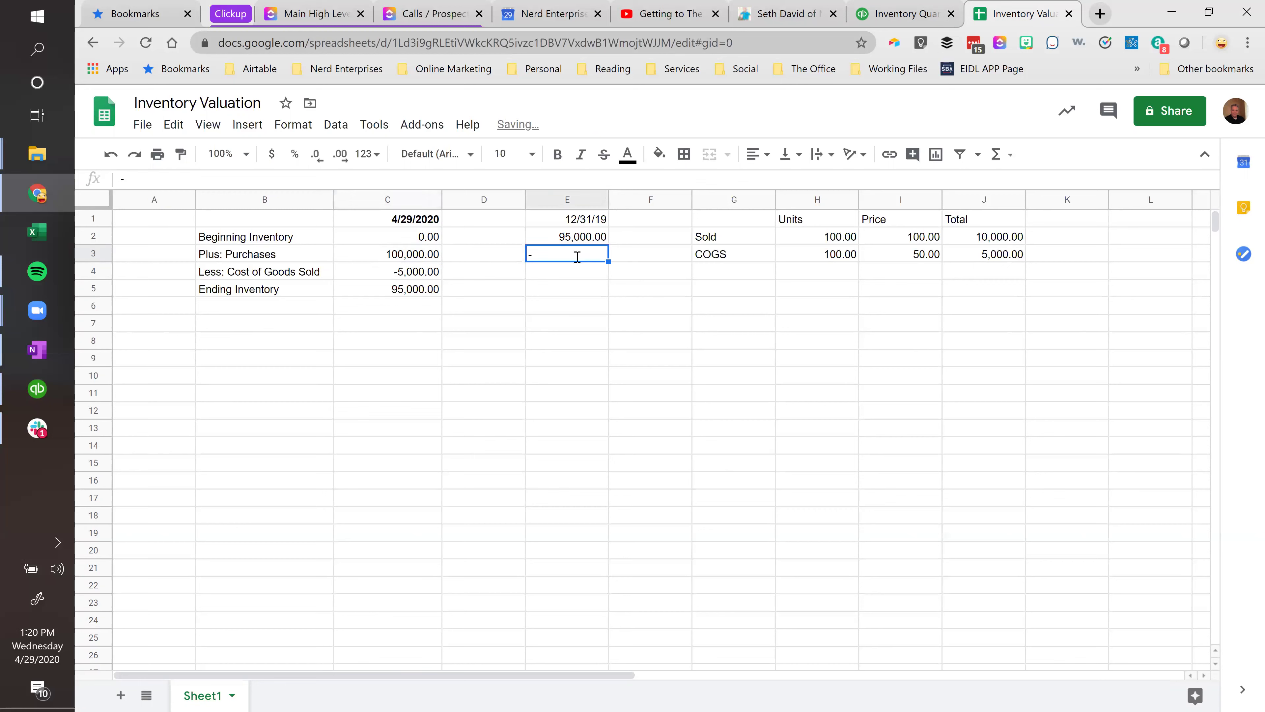
pyautogui.write('=-')
pyautogui.click(403, 259)
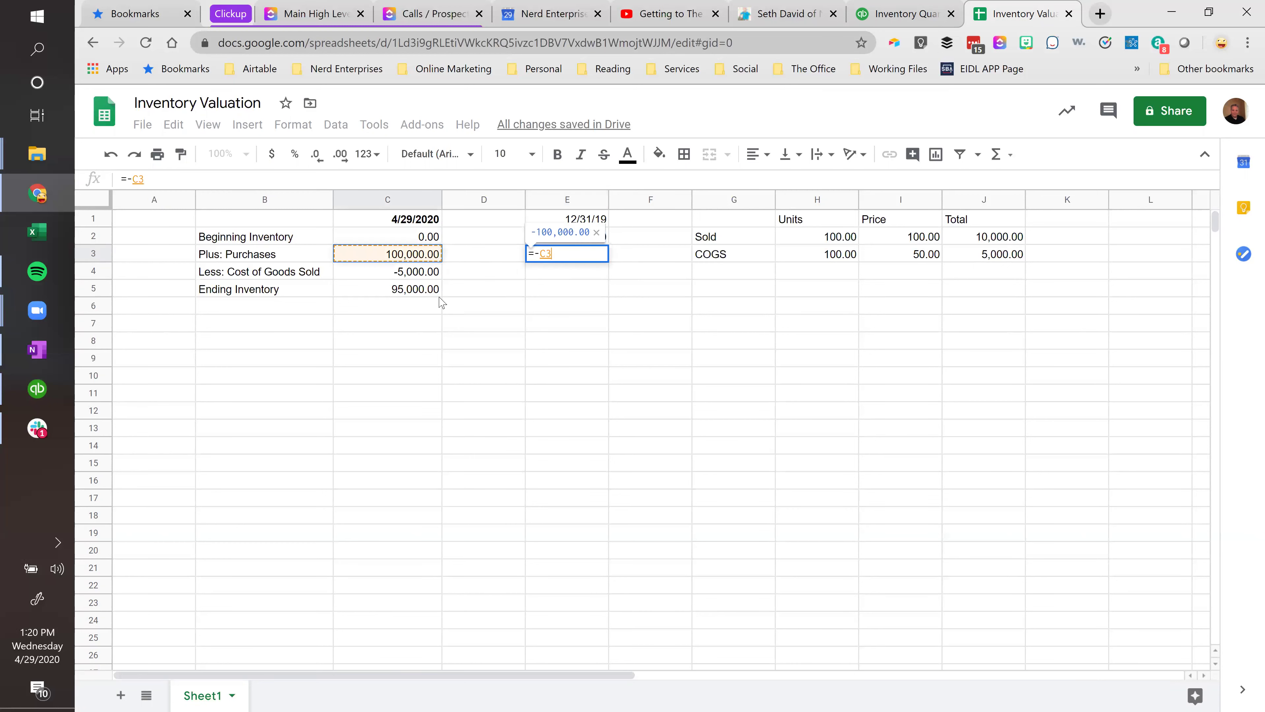
pyautogui.press('Return')
pyautogui.press('Up')
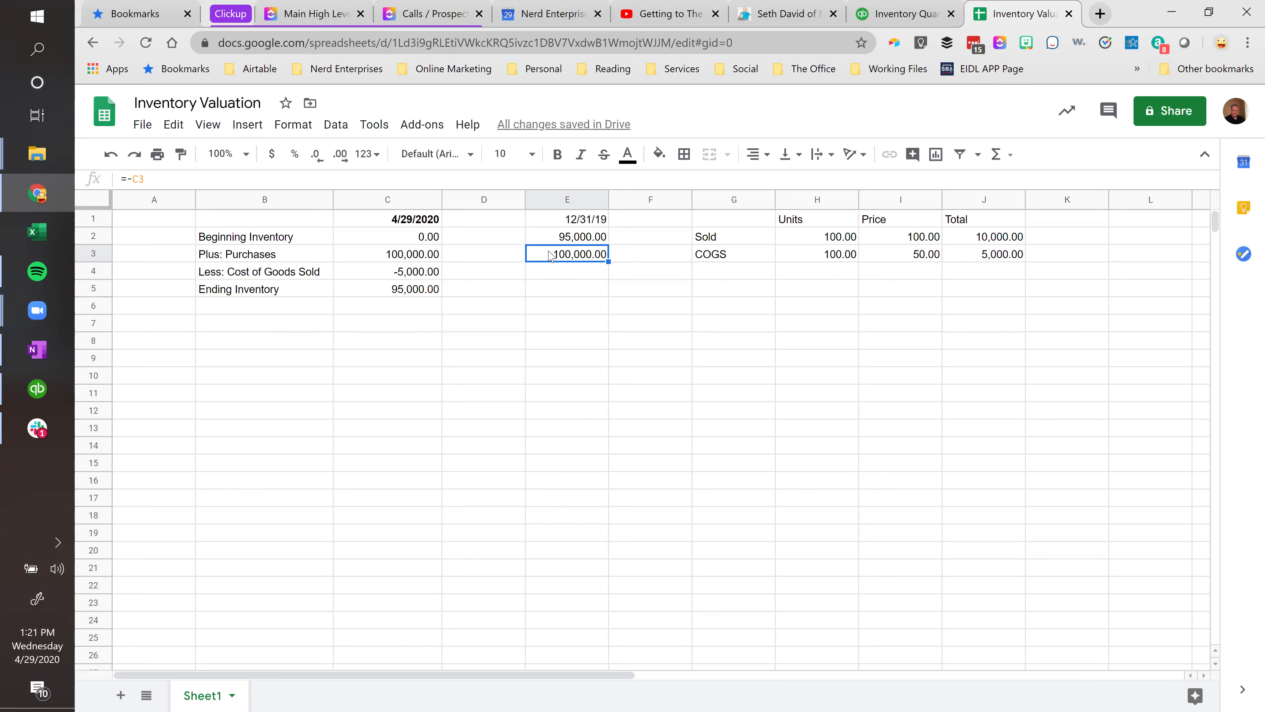
pyautogui.click(550, 275)
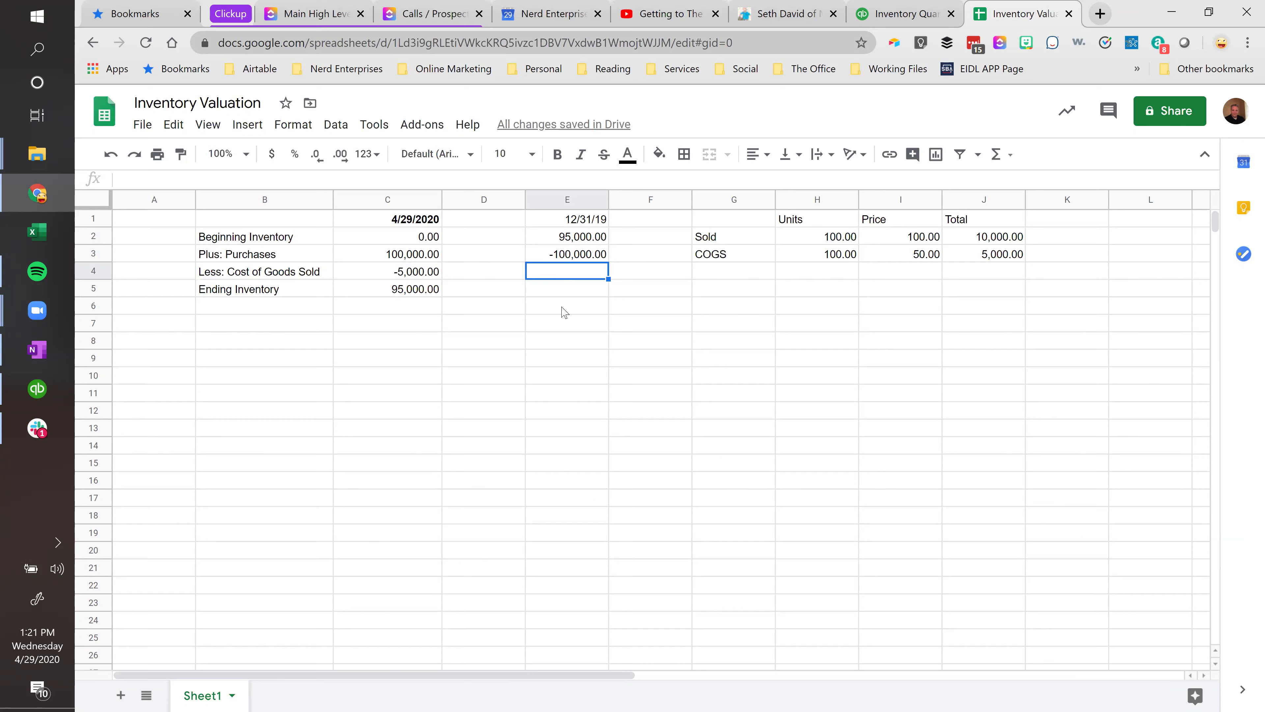
pyautogui.click(567, 242)
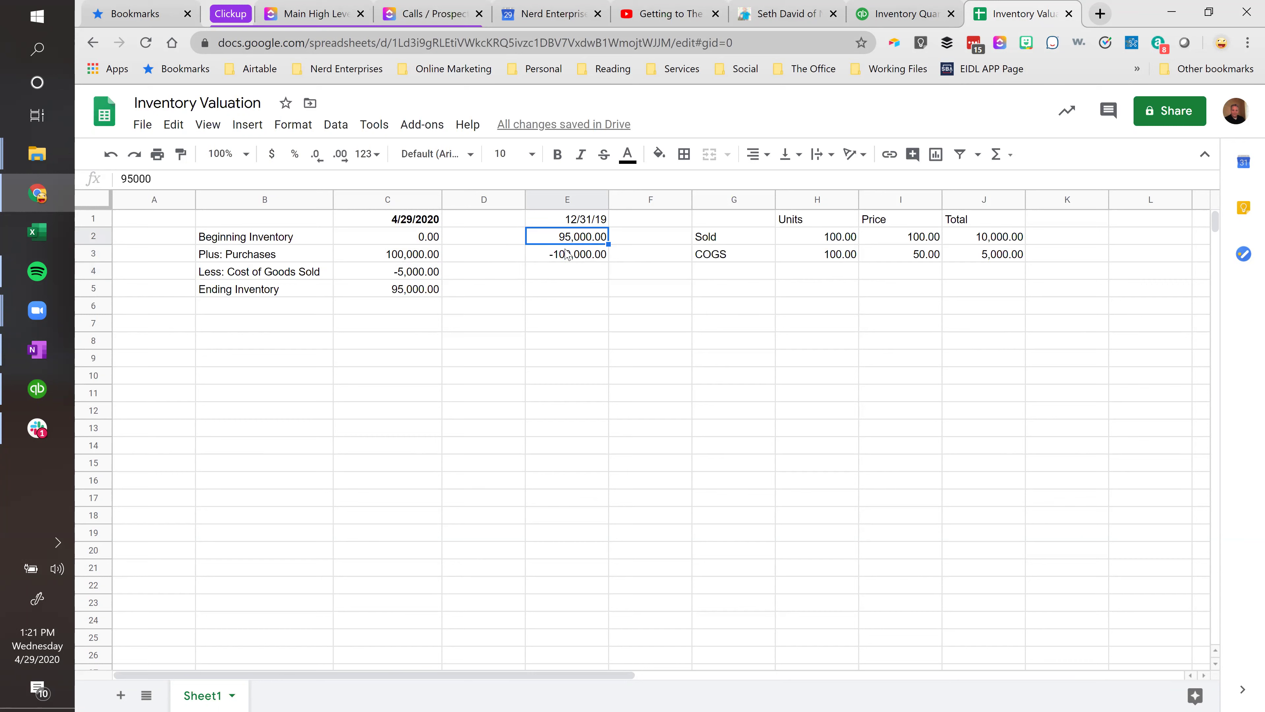
pyautogui.moveTo(568, 244)
pyautogui.mouseDown()
pyautogui.moveTo(564, 279)
pyautogui.moveTo(565, 265)
pyautogui.mouseUp()
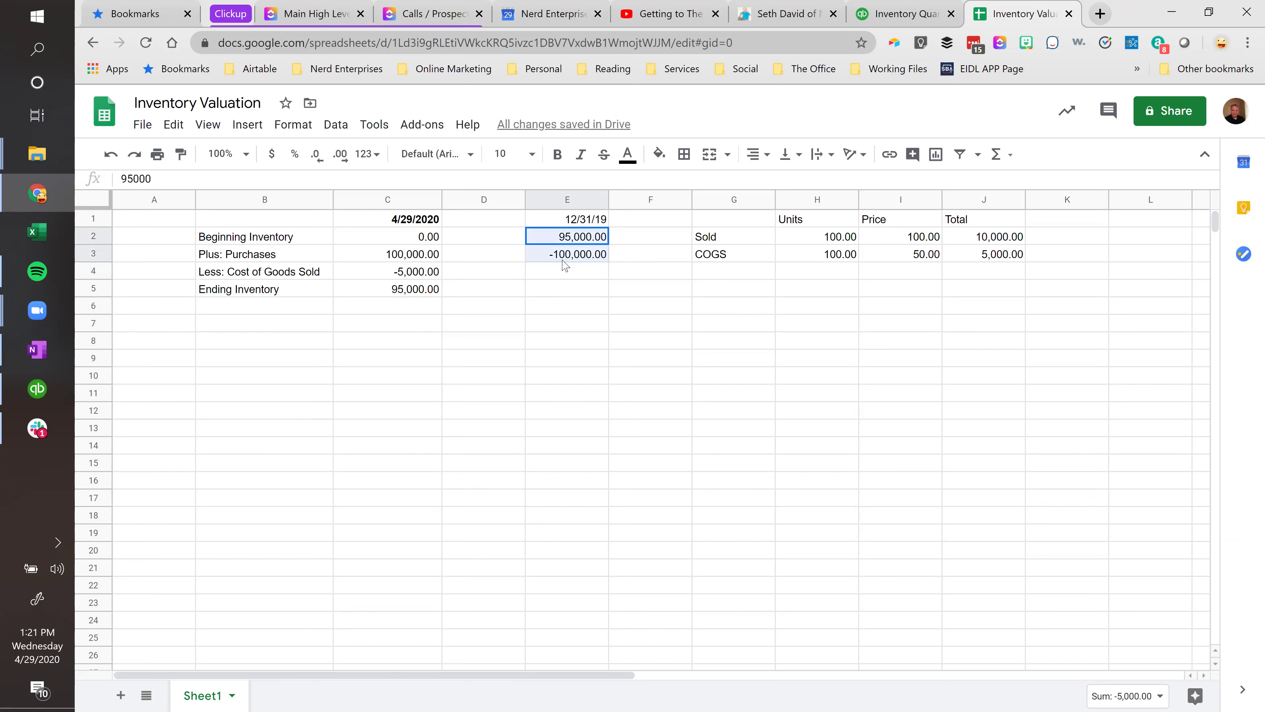
pyautogui.click(590, 238)
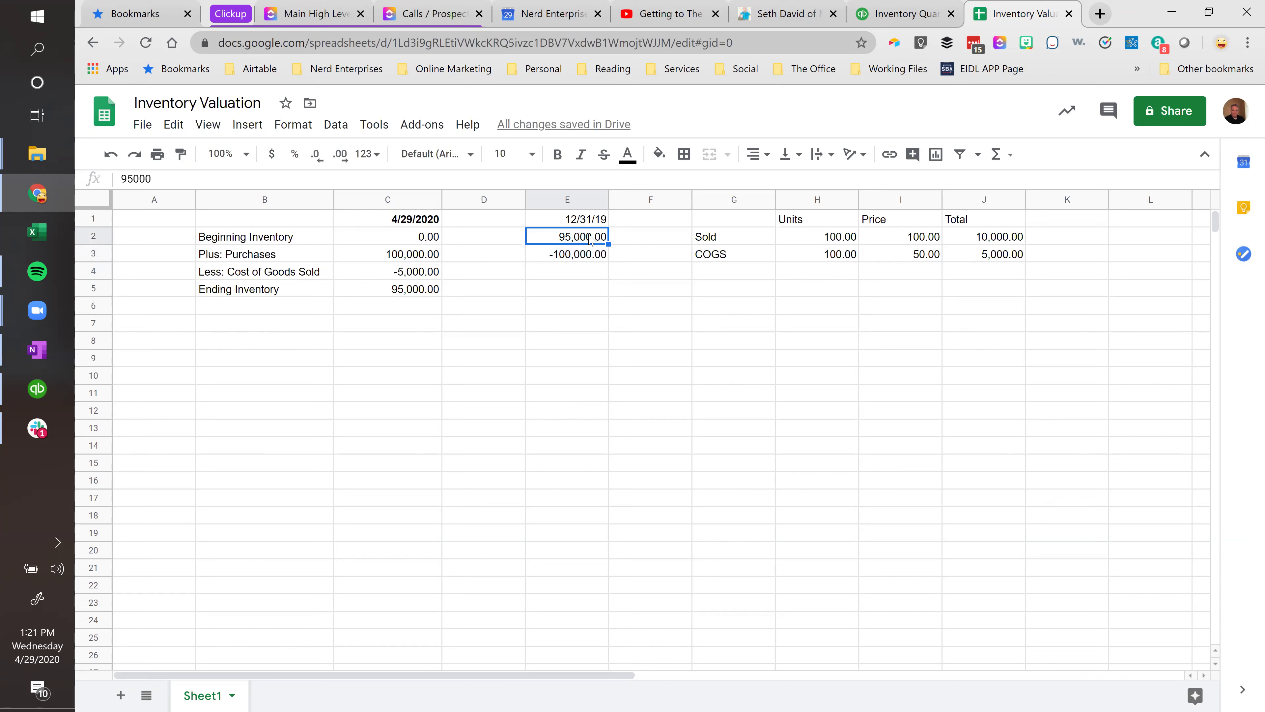
# Replace the beginning inventory in E2 with the formula =95000/50 to convert it to units.
pyautogui.click(901, 260)
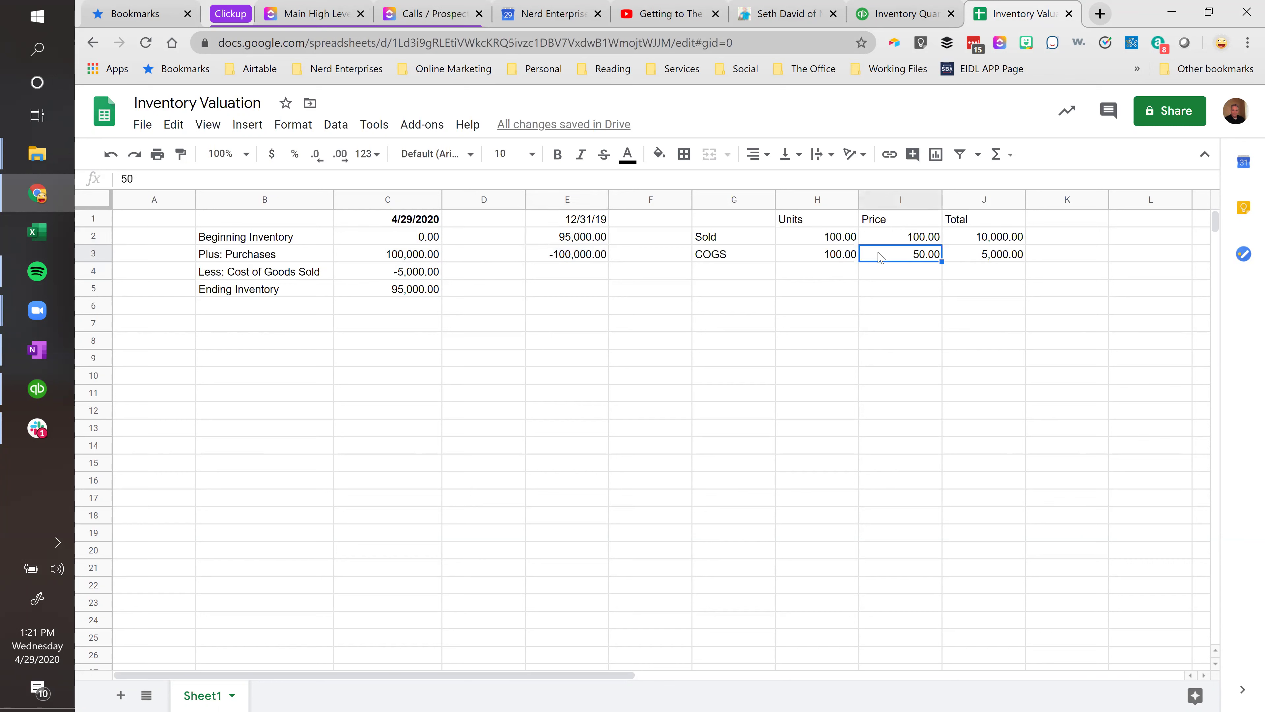
pyautogui.click(577, 241)
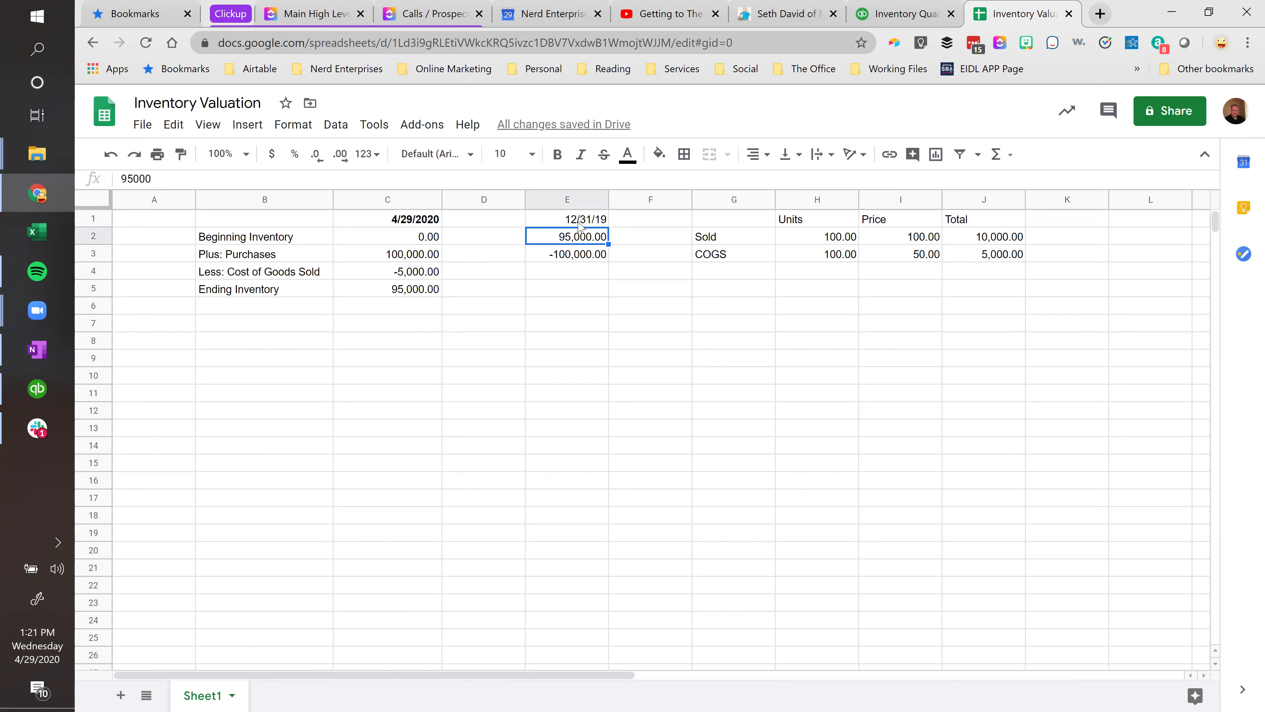
pyautogui.write('=95')
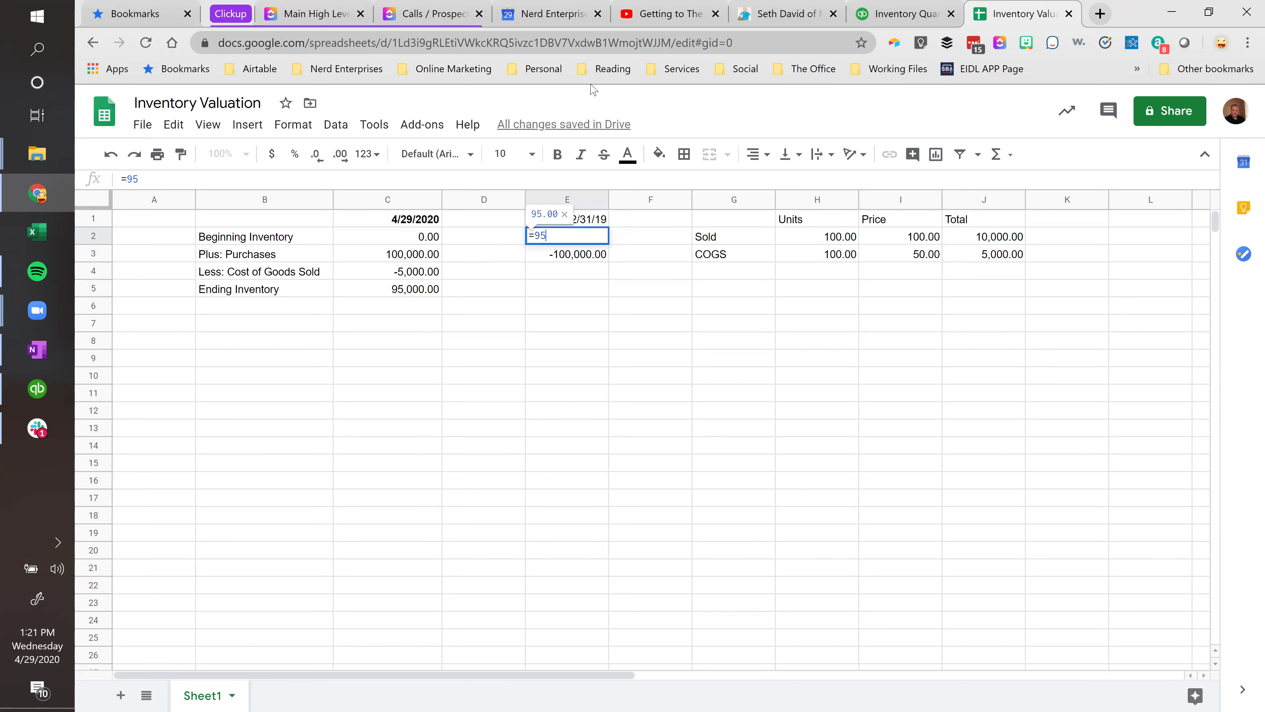
pyautogui.write('000/50')
pyautogui.press('Return')
pyautogui.press('Up')
pyautogui.press('Up')
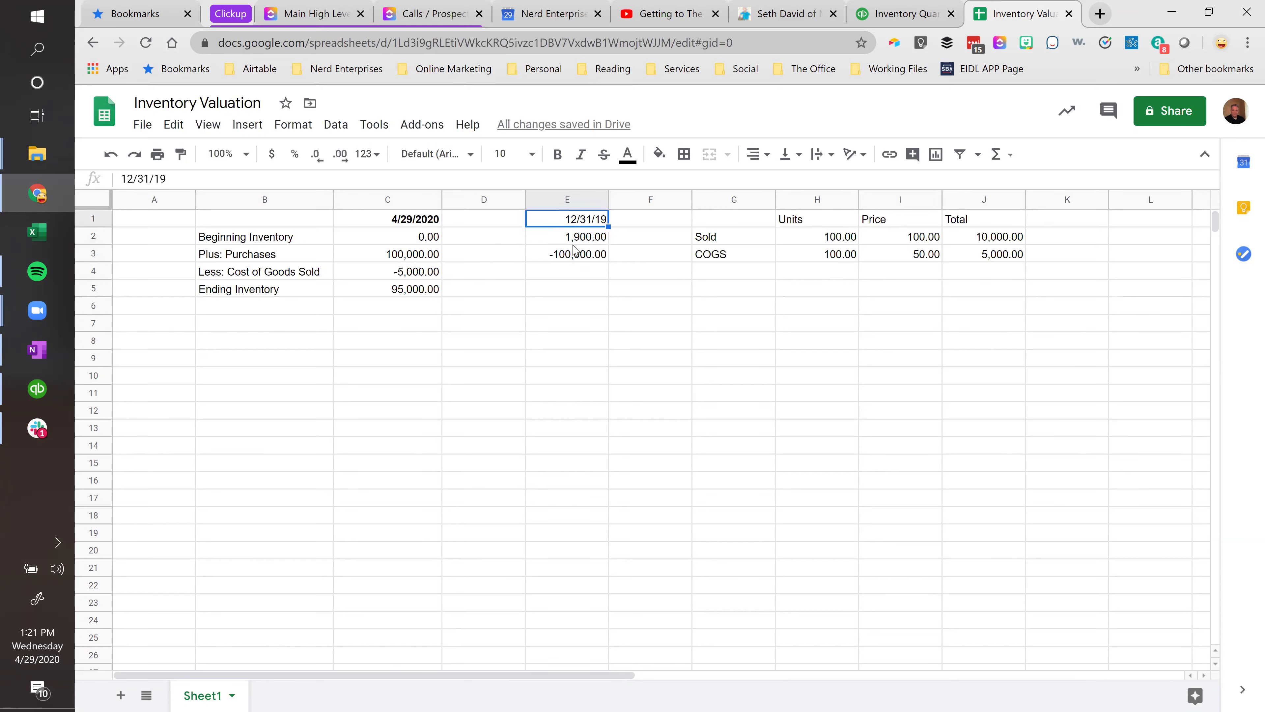
# Extend the purchases formula in E3 to =-C3/50 so that it gives units.
pyautogui.click(572, 256)
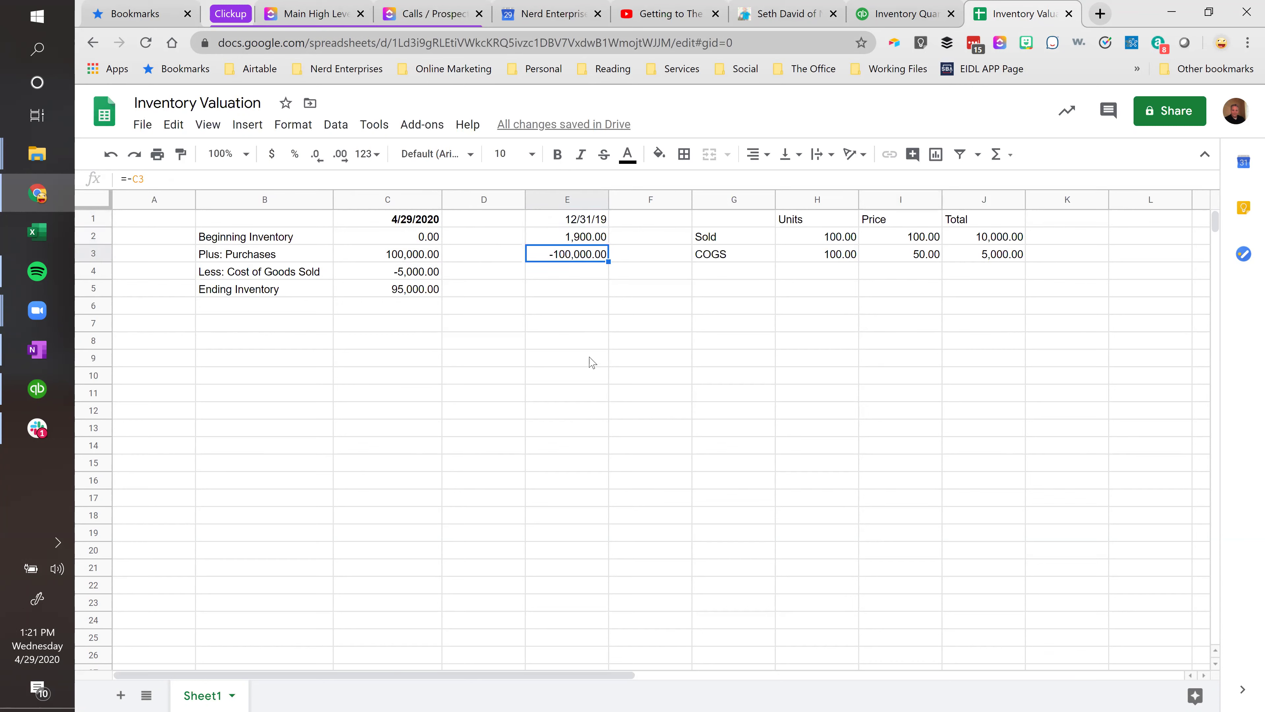
pyautogui.click(174, 181)
pyautogui.write('/50')
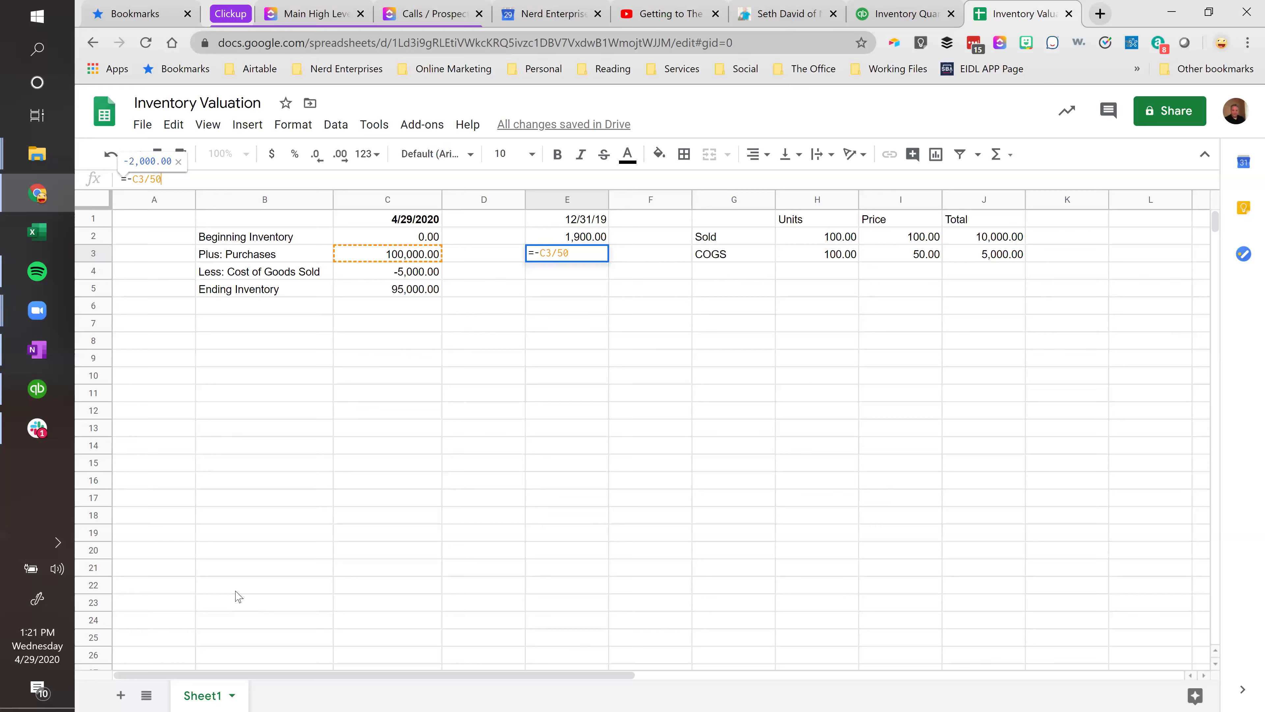
pyautogui.press('Return')
pyautogui.press('Up')
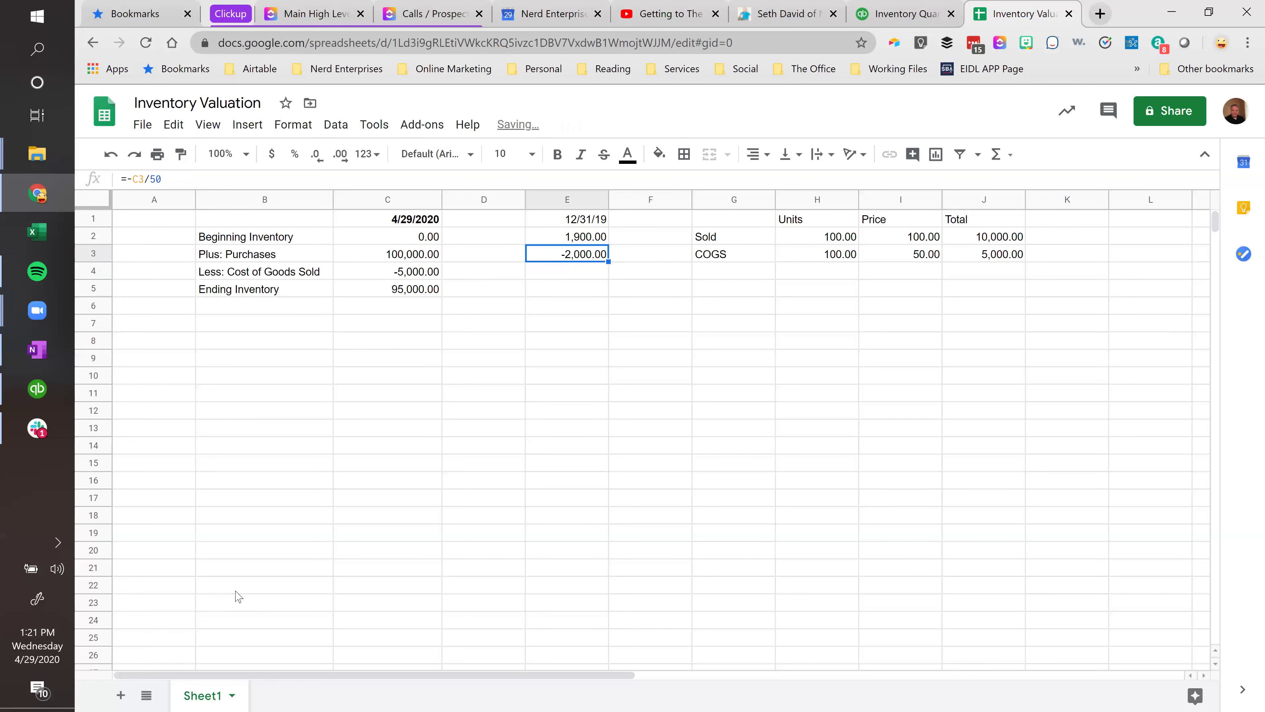
pyautogui.click(919, 257)
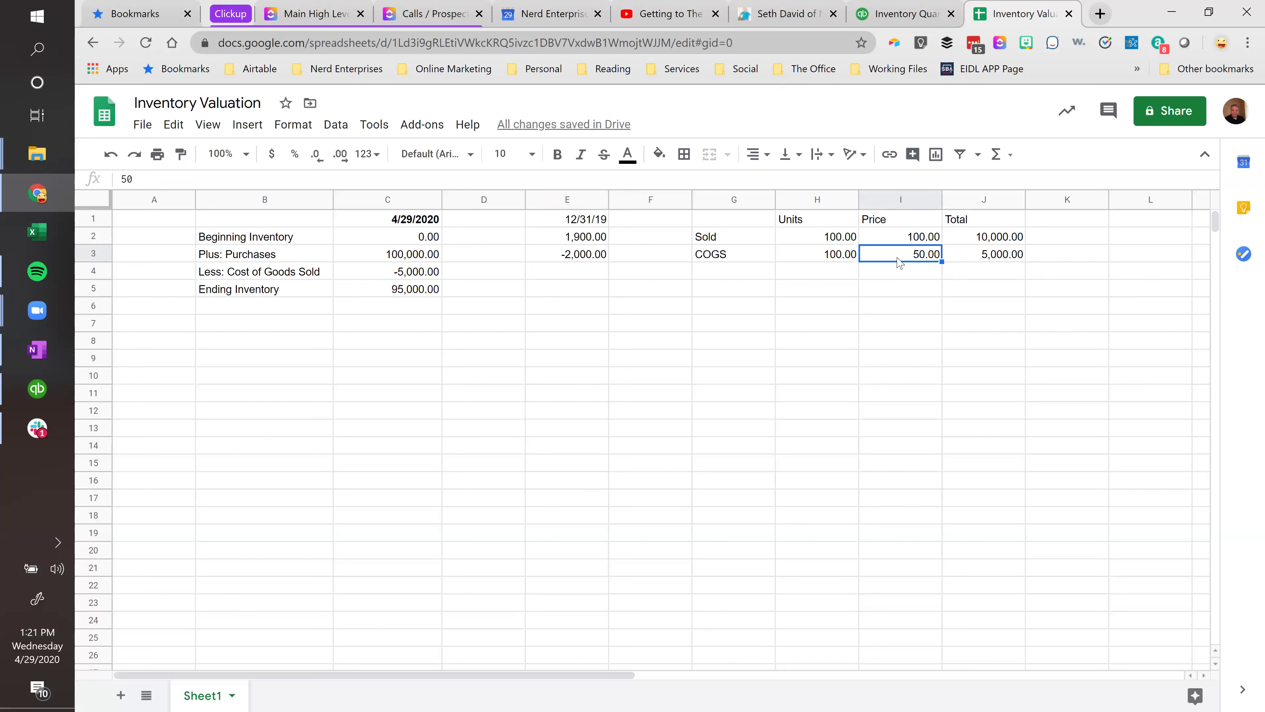
pyautogui.moveTo(753, 261); pyautogui.dragTo(963, 261)
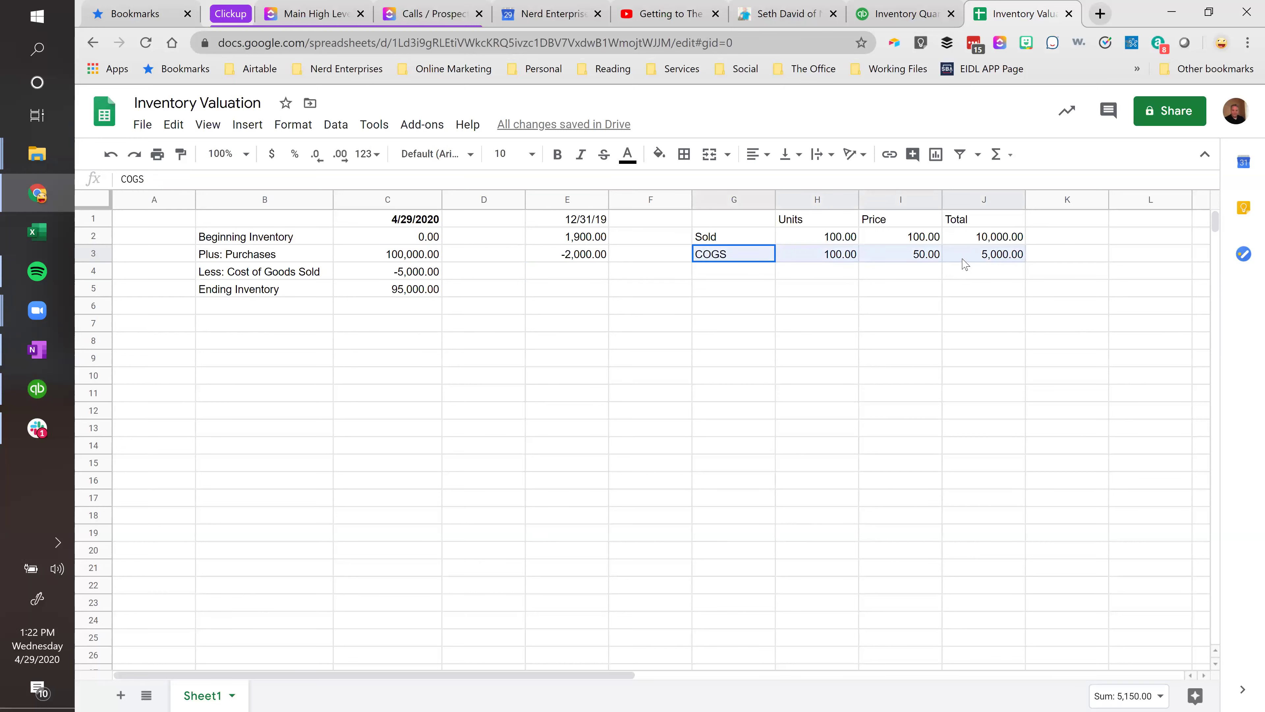
pyautogui.click(565, 241)
pyautogui.click(566, 262)
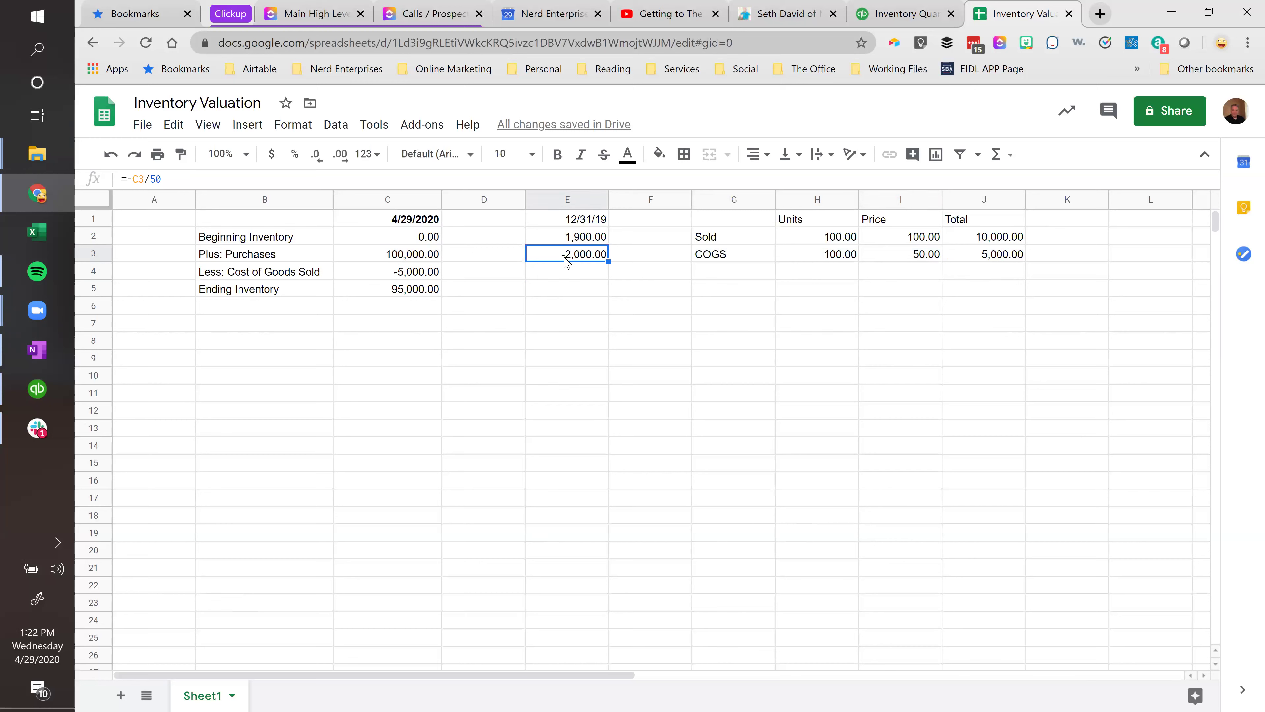
pyautogui.click(554, 277)
pyautogui.press('Left')
pyautogui.press('Left')
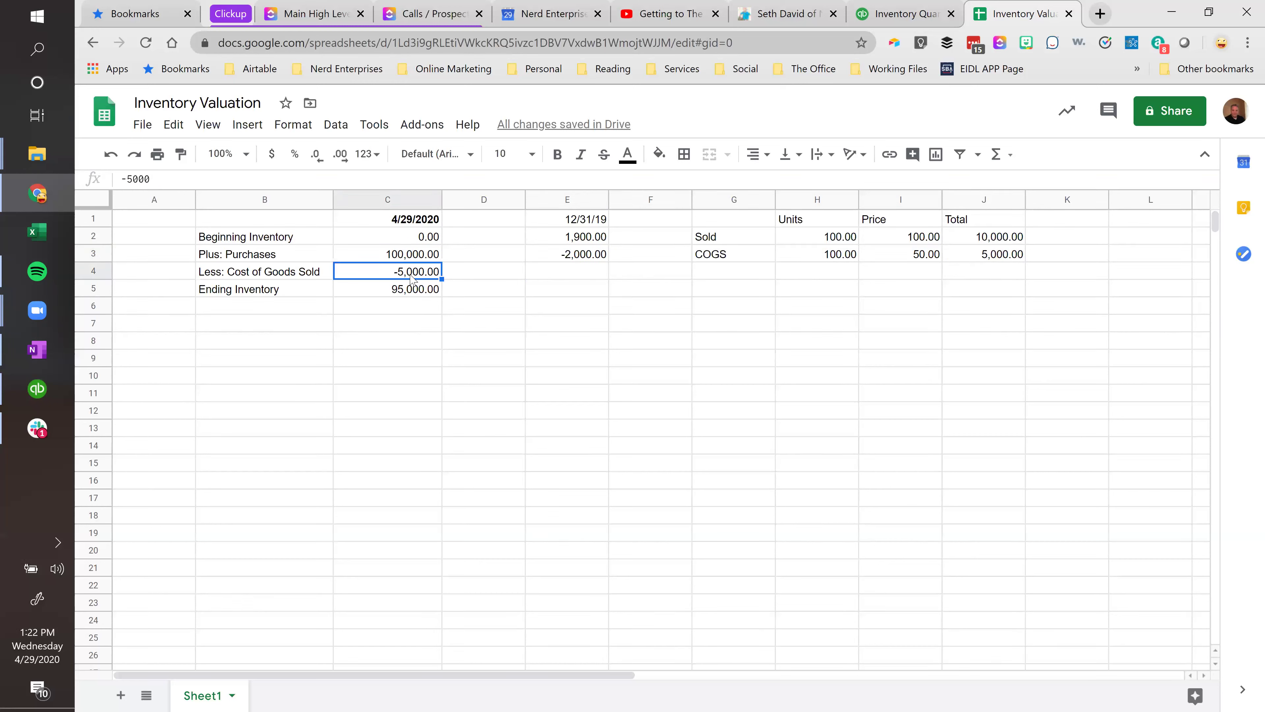
# Enter the formula =-C4/50 in E4 to add back the cost of goods sold as units.
pyautogui.click(587, 271)
pyautogui.write('=-')
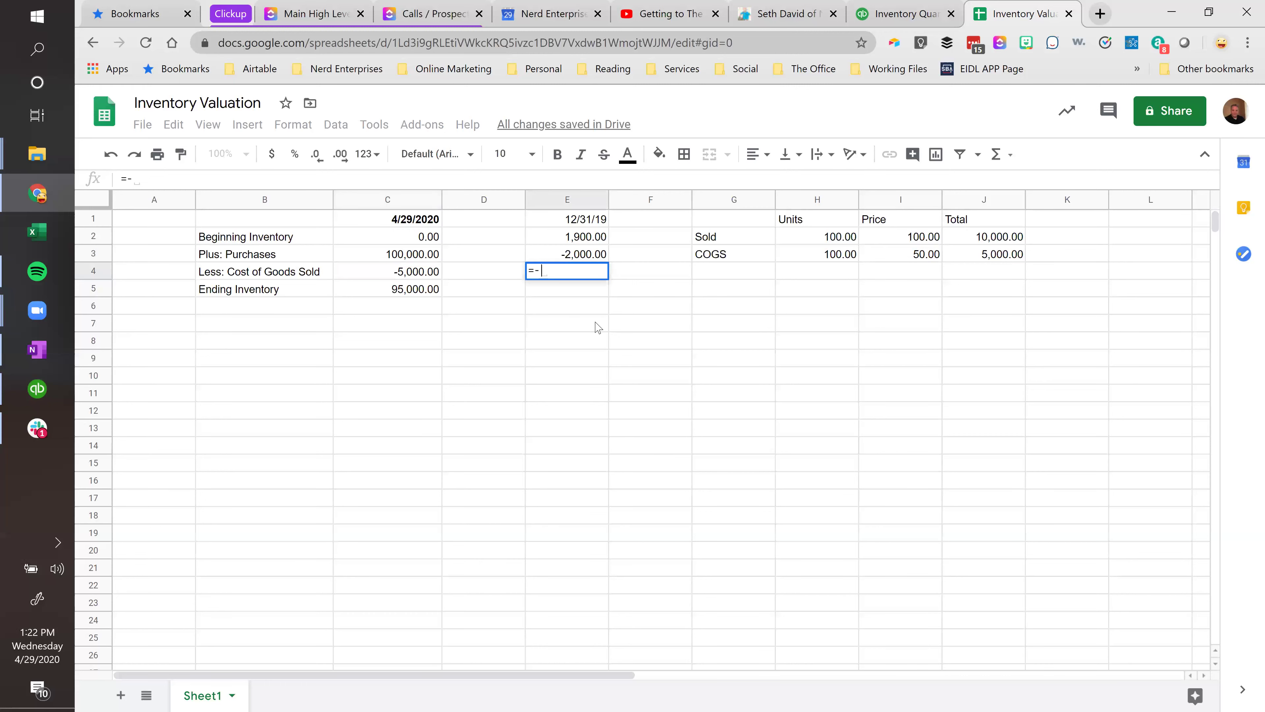
pyautogui.press('Left')
pyautogui.press('Left')
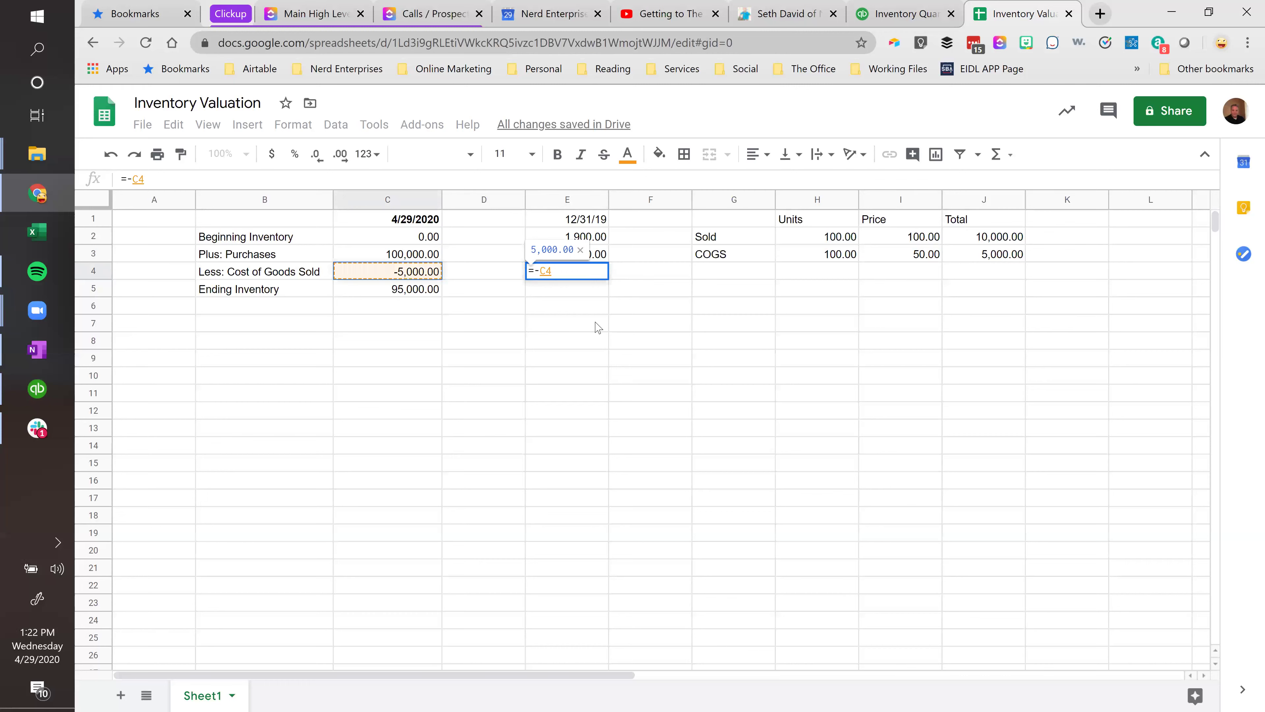
pyautogui.write('/50')
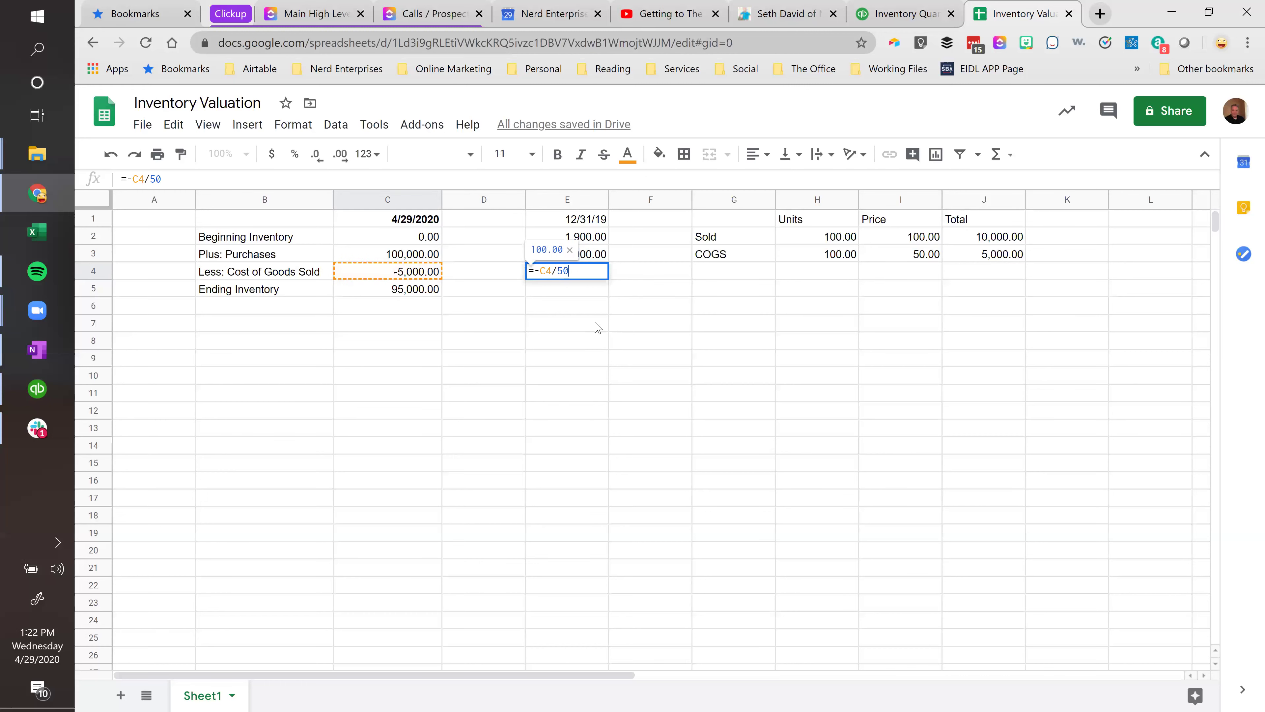
pyautogui.press('Return')
pyautogui.press('Up')
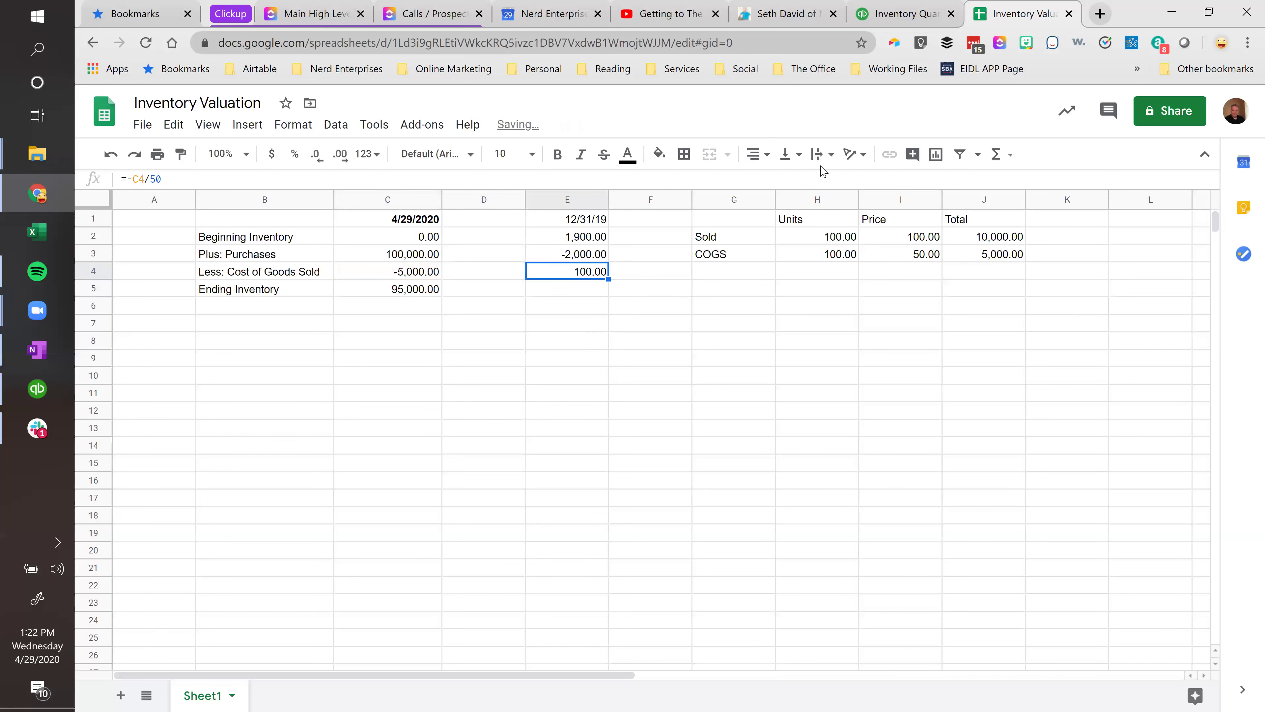
pyautogui.click(901, 240)
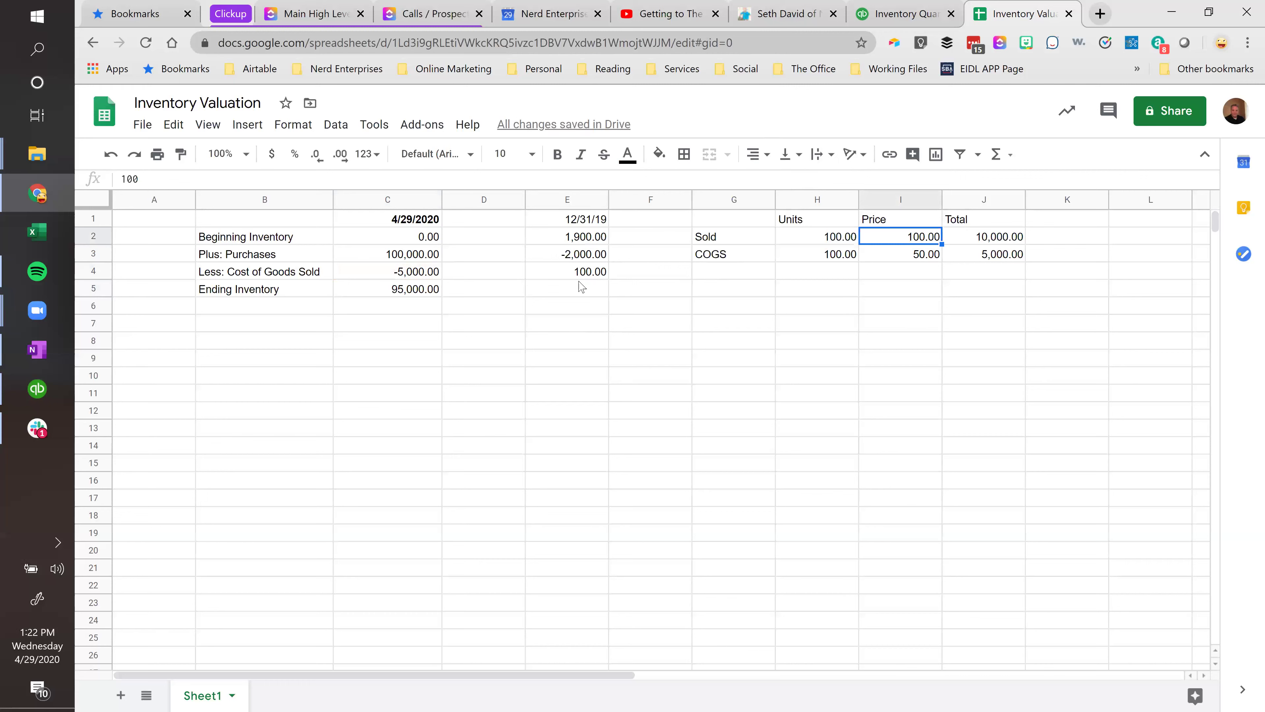
pyautogui.click(598, 269)
pyautogui.click(914, 235)
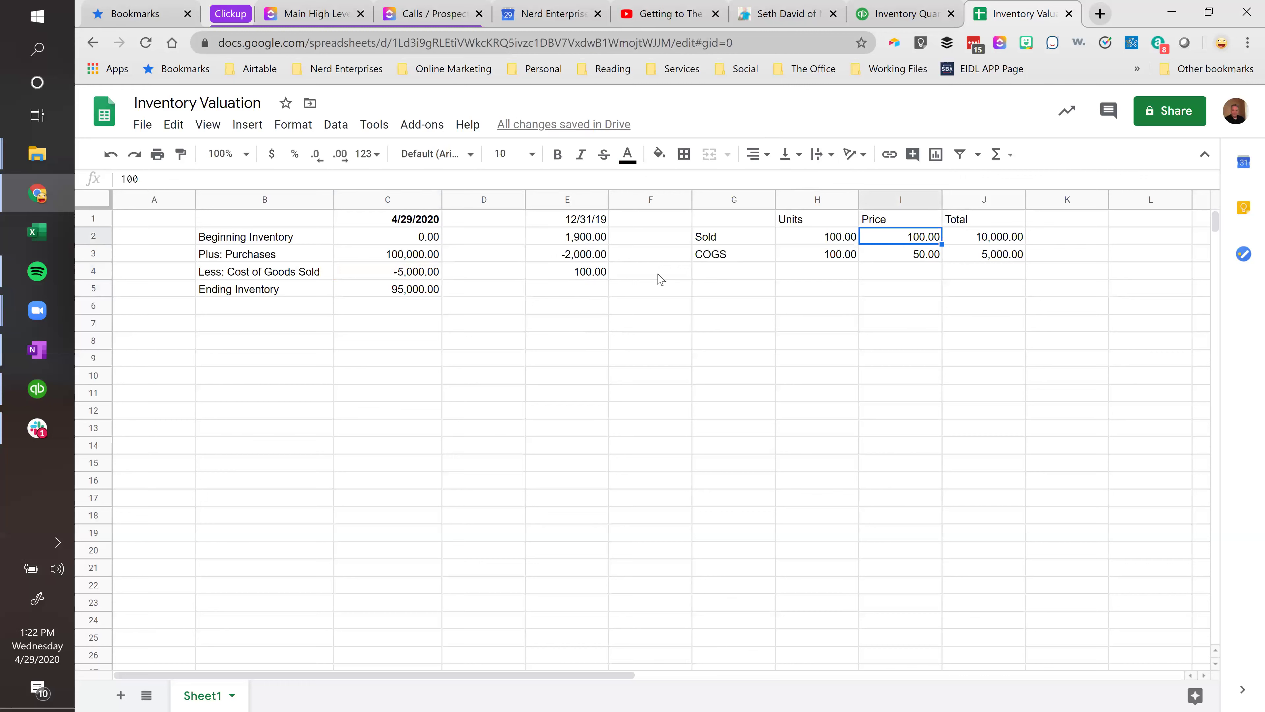
pyautogui.click(551, 294)
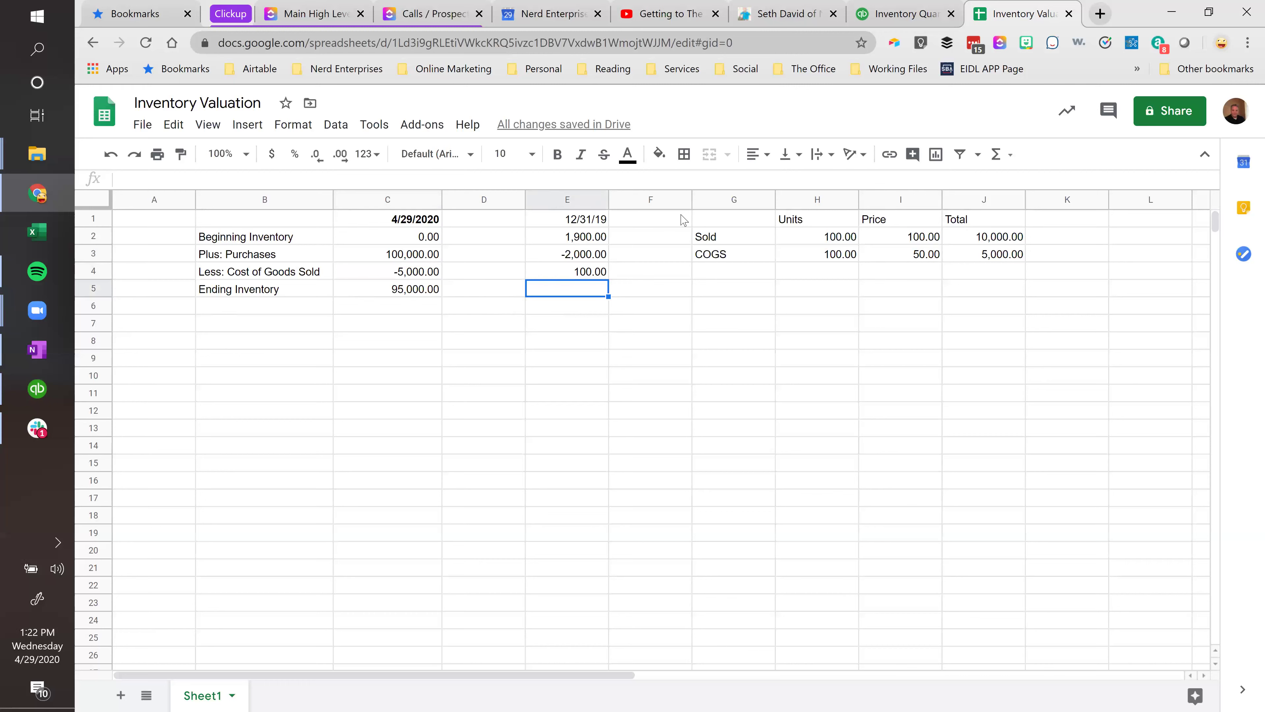
# Make the 12/31/19 column heading in E1 bold.
pyautogui.click(597, 222)
pyautogui.hotkey('ctrl', 'b')
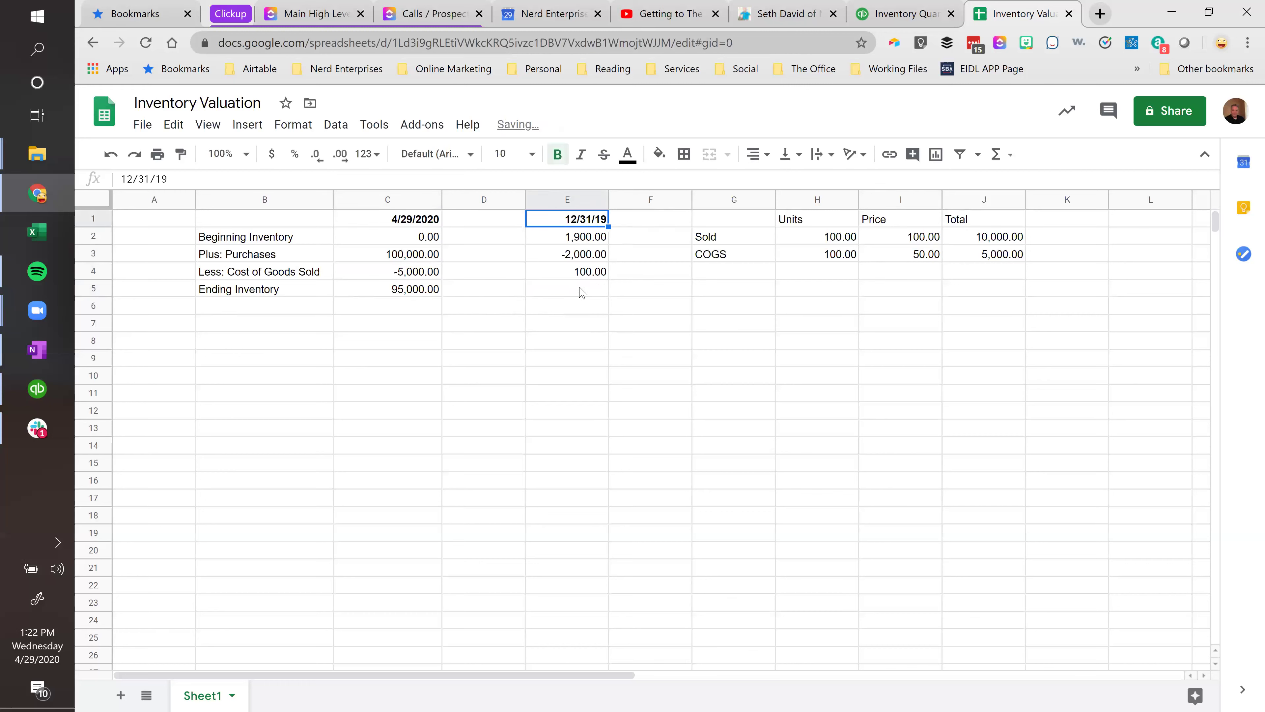
# Enter the formula =sum(E2:E4) in E5 to calculate the 12/31/19 ending inventory in units.
pyautogui.click(585, 291)
pyautogui.write('=s')
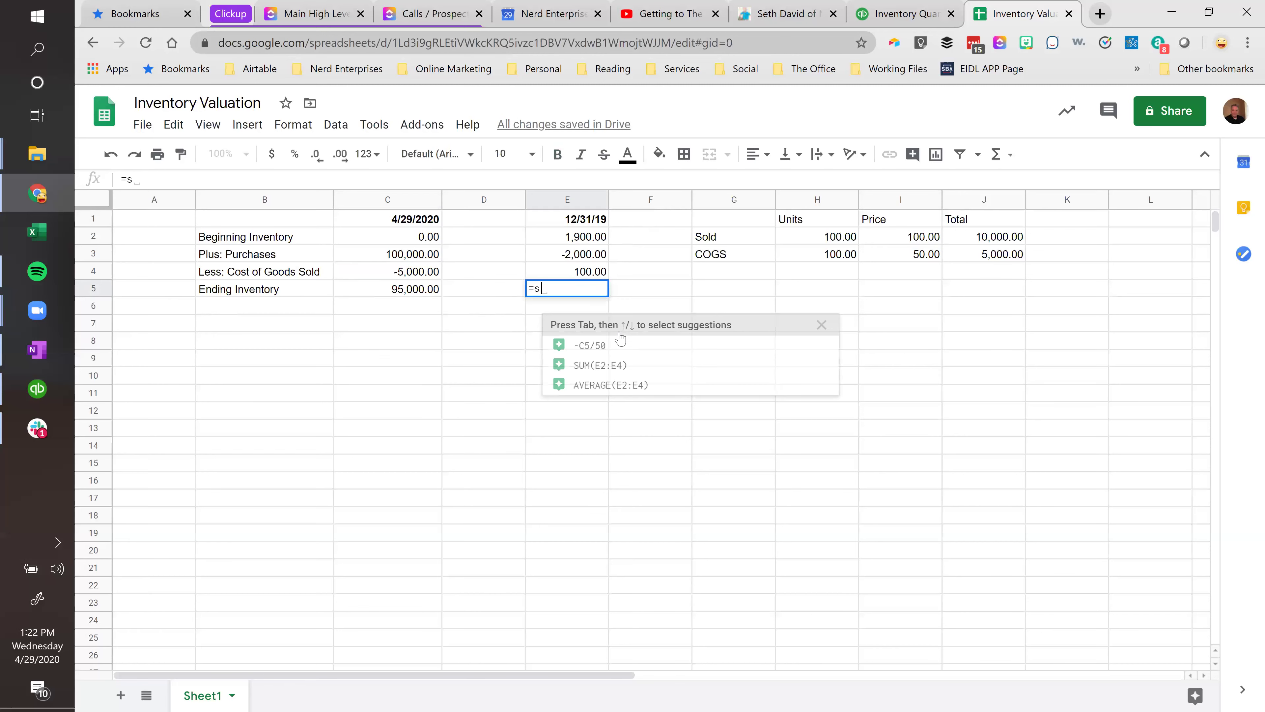
pyautogui.write('um(')
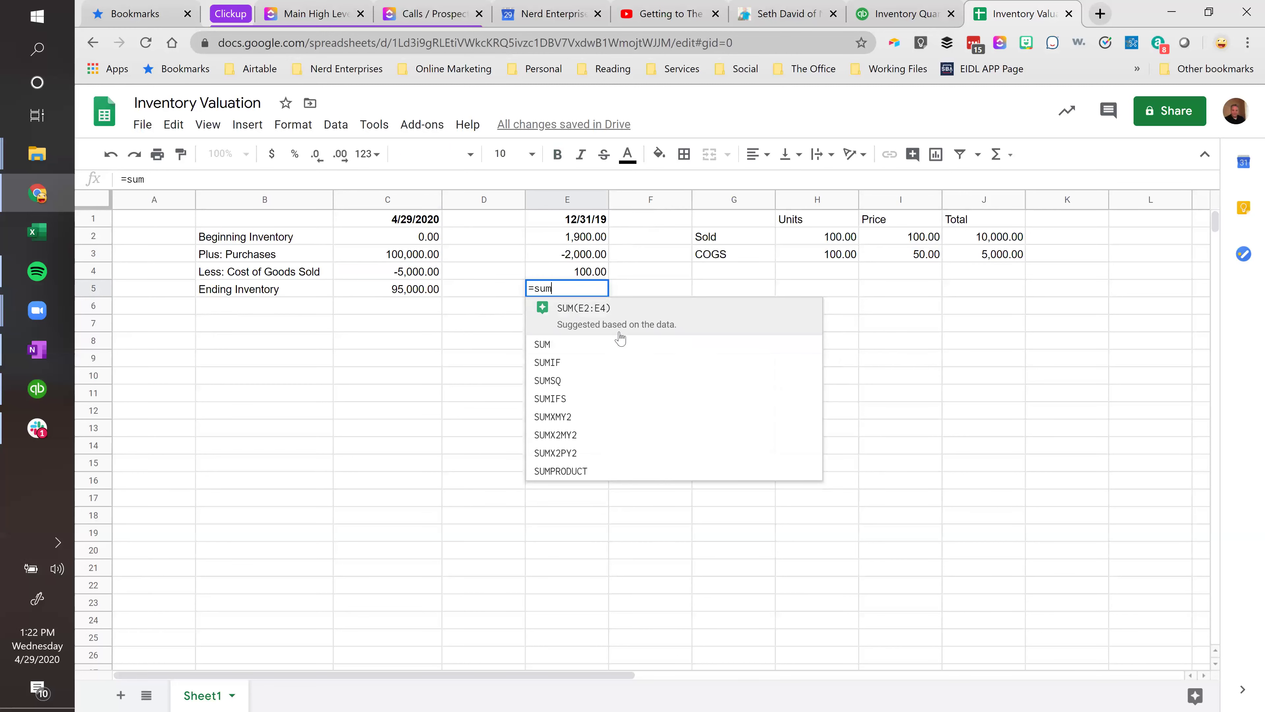
pyautogui.press('Up')
pyautogui.hotkey('shift', 'Up')
pyautogui.hotkey('shift', 'Up')
pyautogui.press('Return')
pyautogui.press('Up')
pyautogui.press('Up')
pyautogui.press('Down')
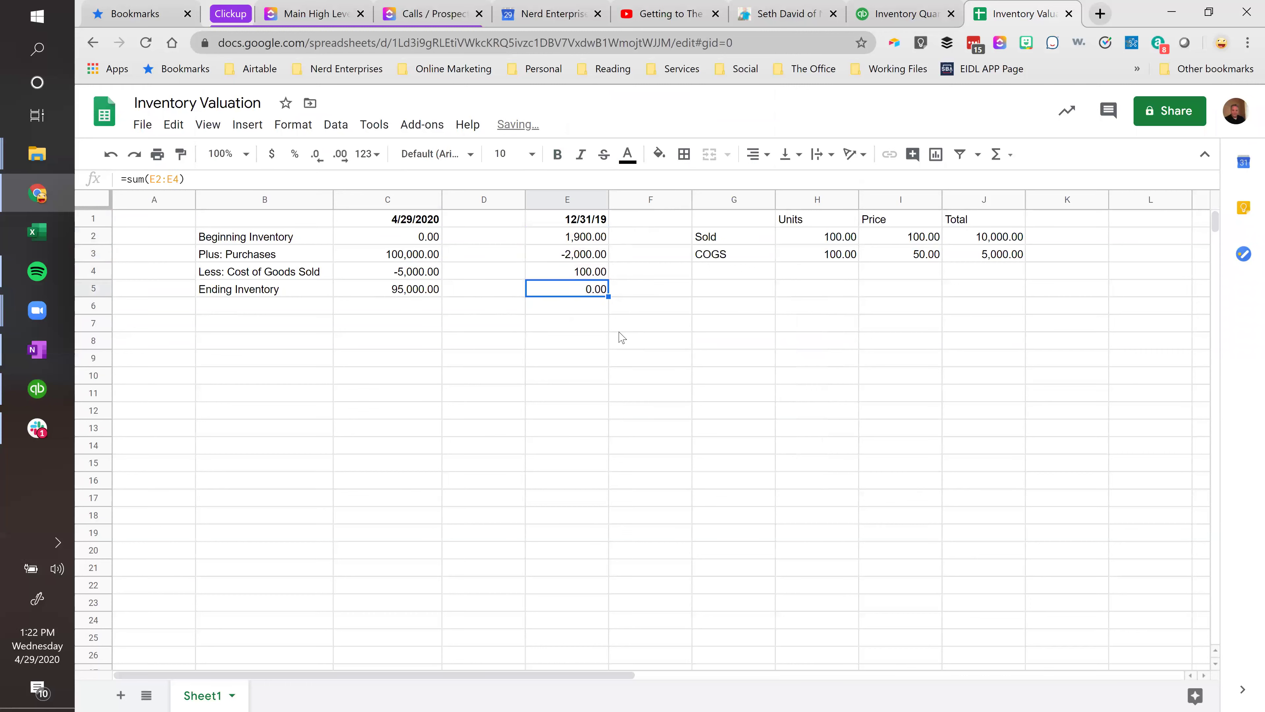
# Compare the 4/29/2020 inventory calculation in column C with the 12/31/19 unit calculation and its ending inventory in column E.
pyautogui.click(389, 240)
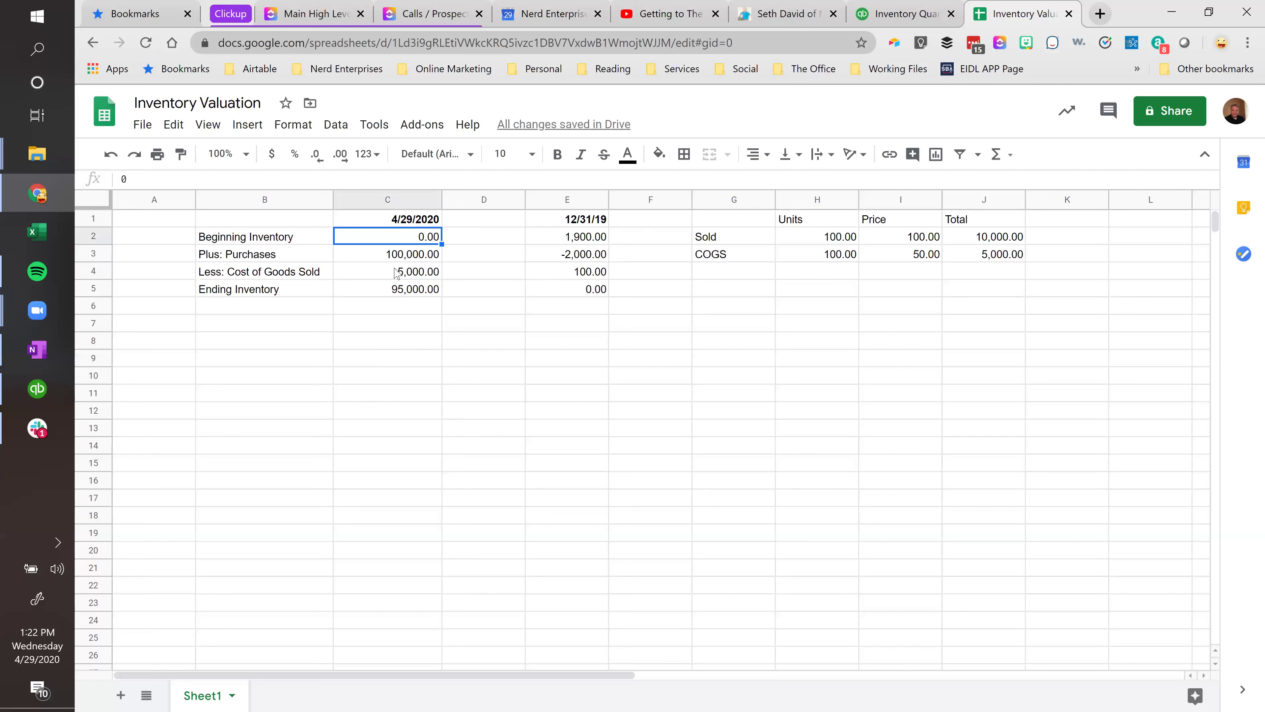
pyautogui.click(571, 294)
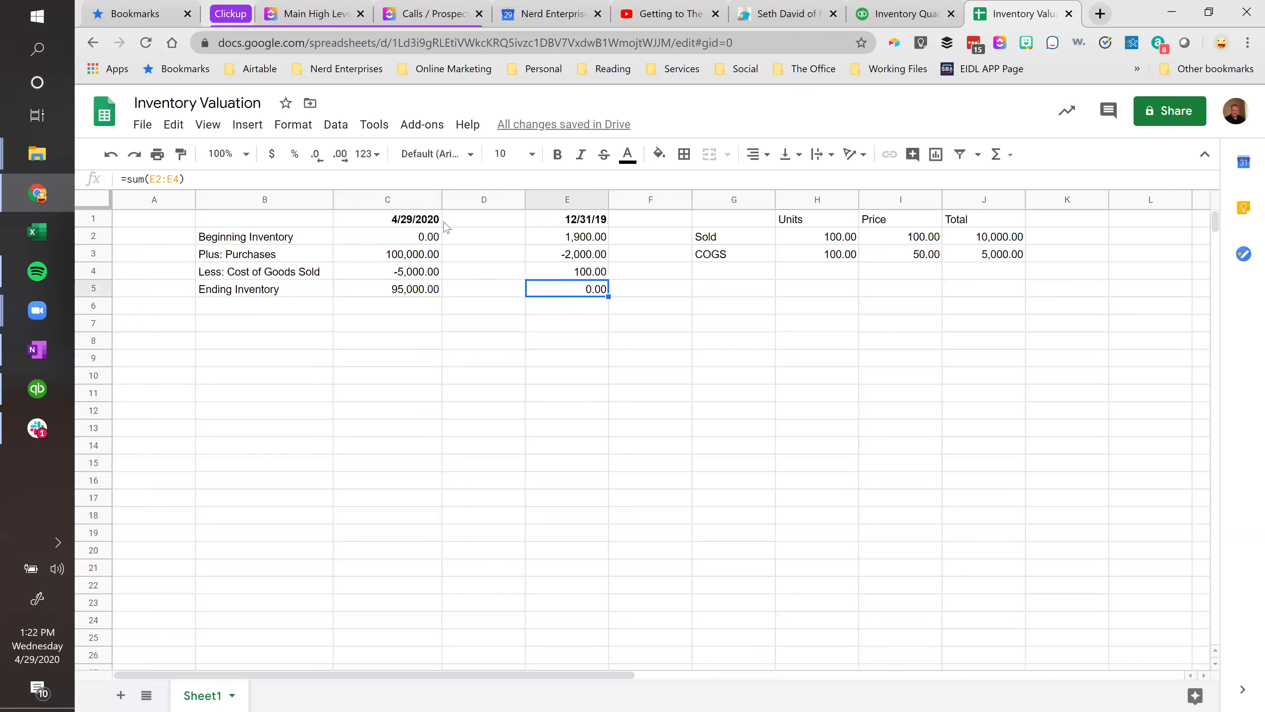
pyautogui.click(404, 239)
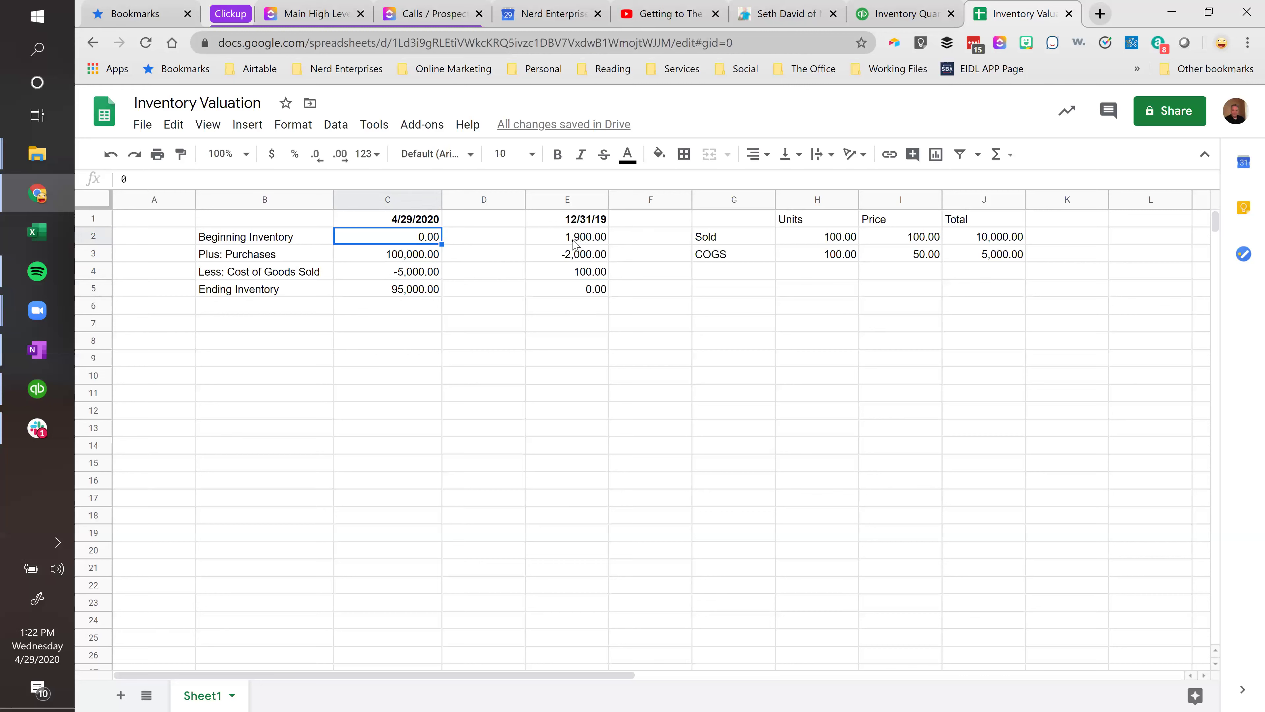
pyautogui.click(570, 297)
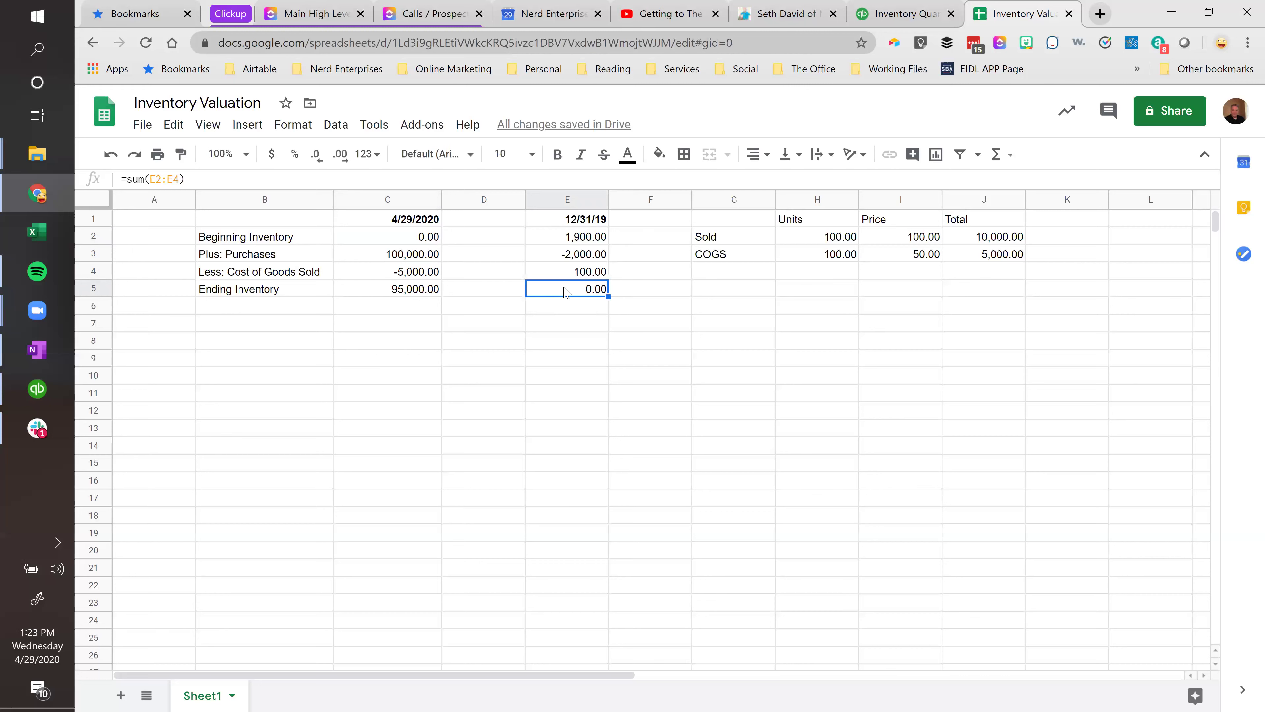
pyautogui.moveTo(560, 227); pyautogui.dragTo(575, 289)
pyautogui.moveTo(388, 219); pyautogui.dragTo(391, 294)
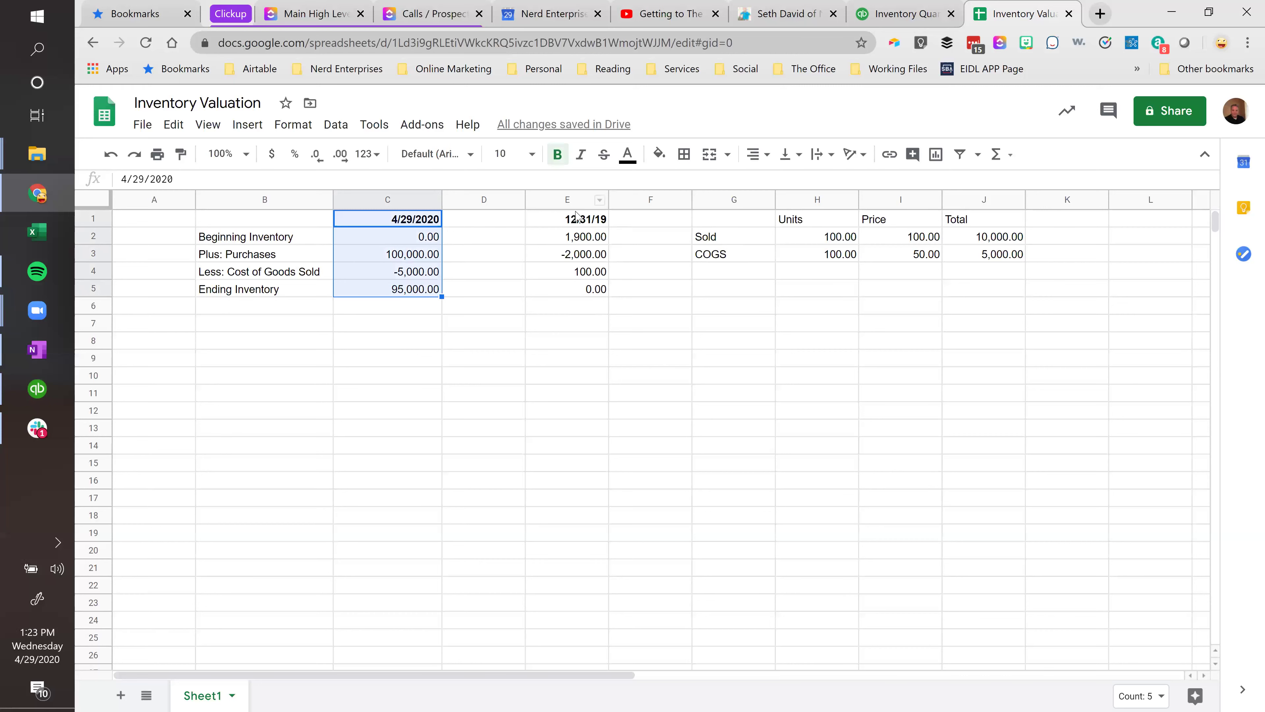
pyautogui.moveTo(573, 225); pyautogui.dragTo(578, 292)
pyautogui.click(576, 293)
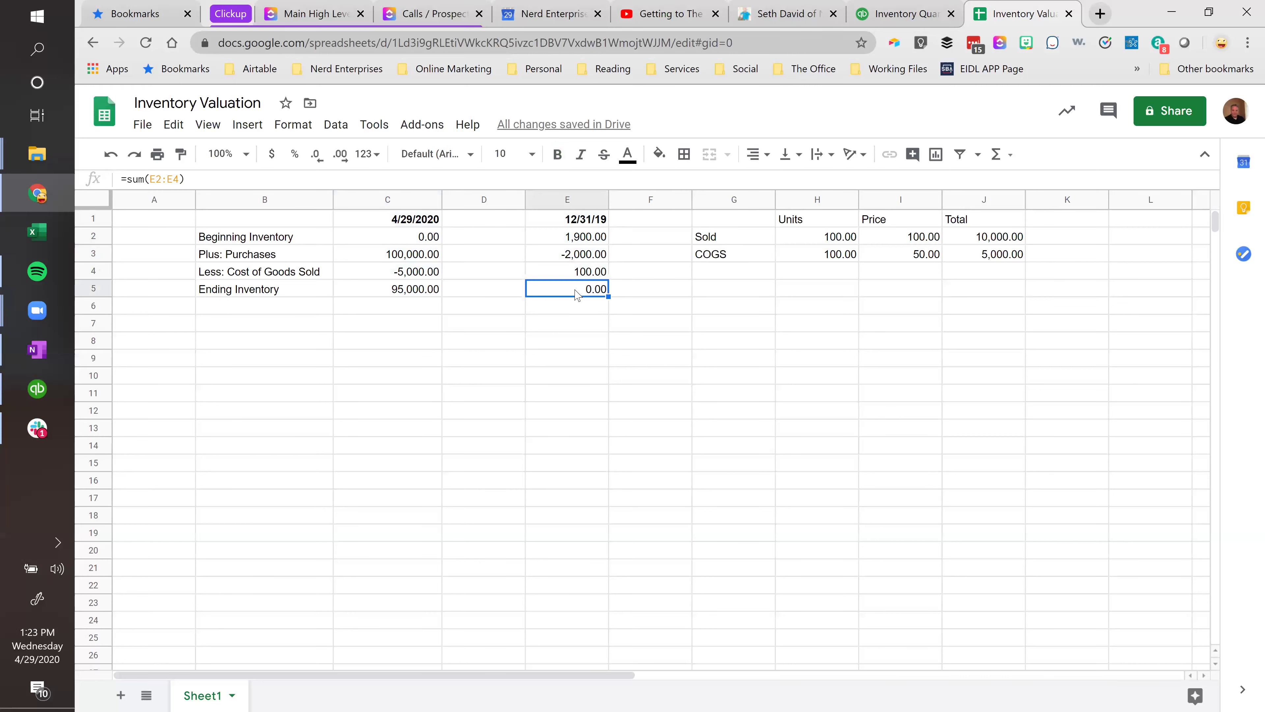
pyautogui.click(570, 220)
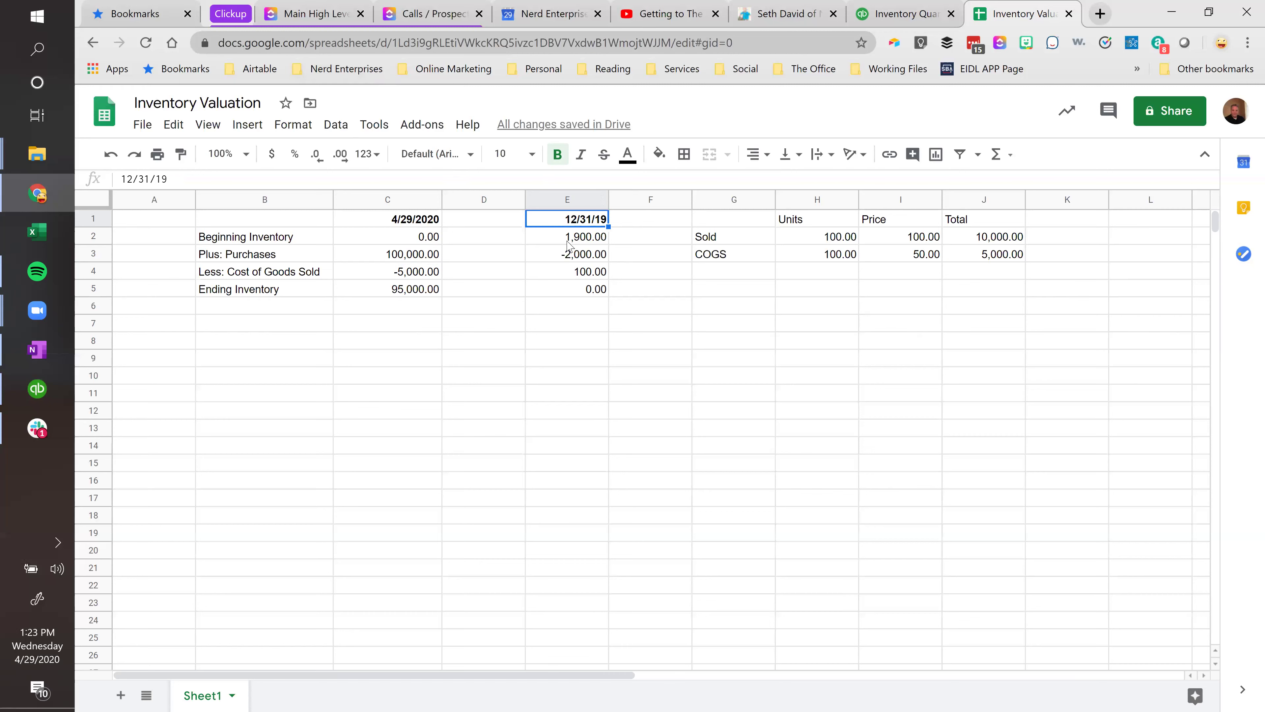
pyautogui.click(575, 293)
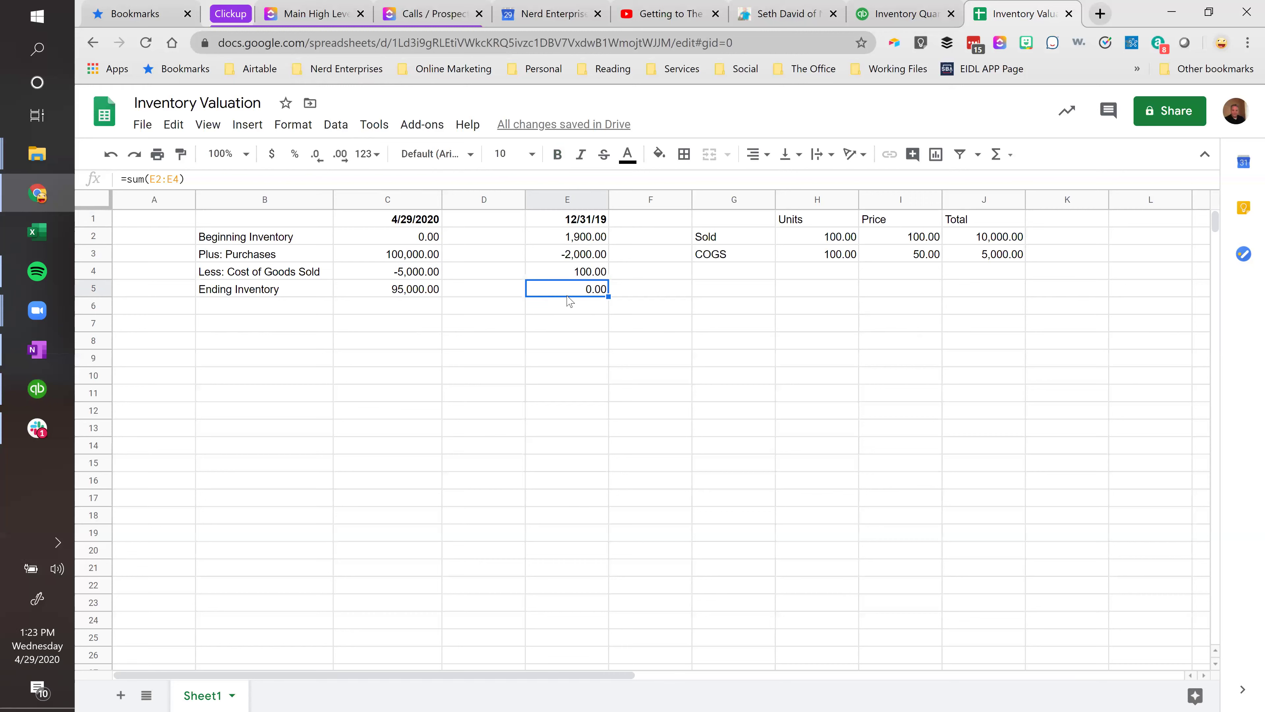
pyautogui.click(580, 198)
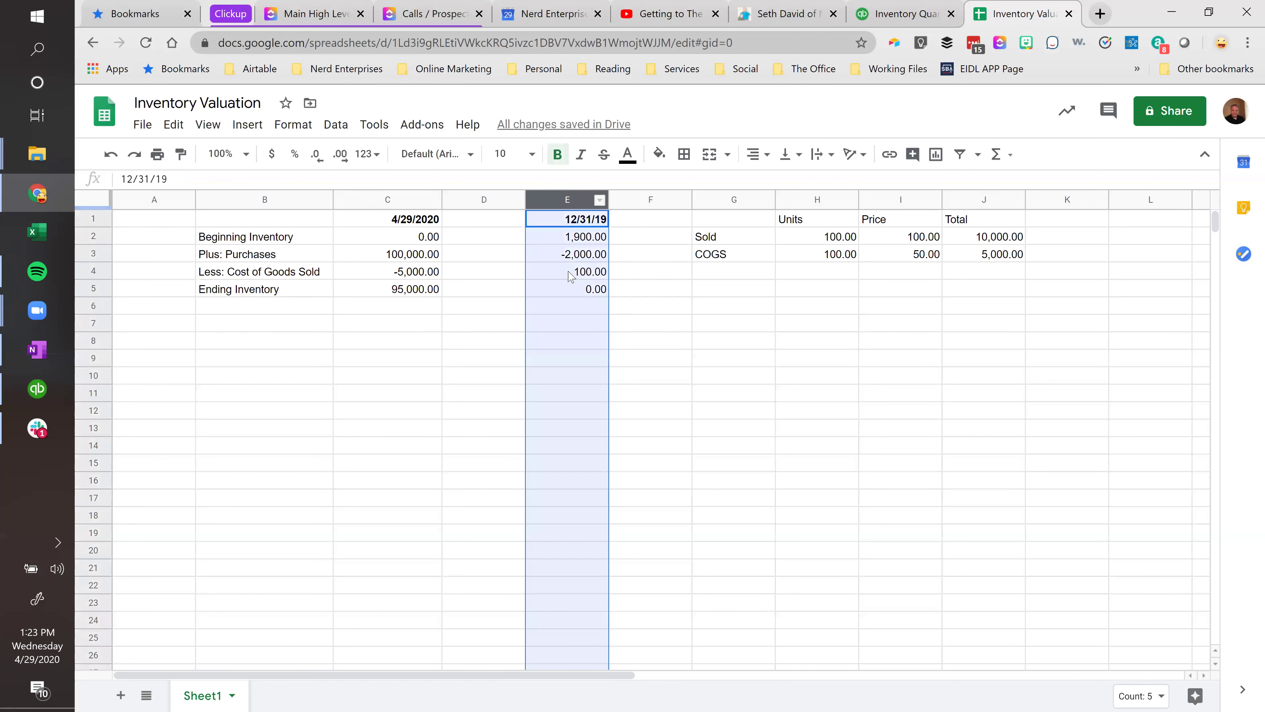
pyautogui.click(567, 291)
# Switch to the QuickBooks inventory quantity adjustment and commit a new quantity of 0 for Rock Fountain.
pyautogui.click(901, 14)
pyautogui.click(1041, 375)
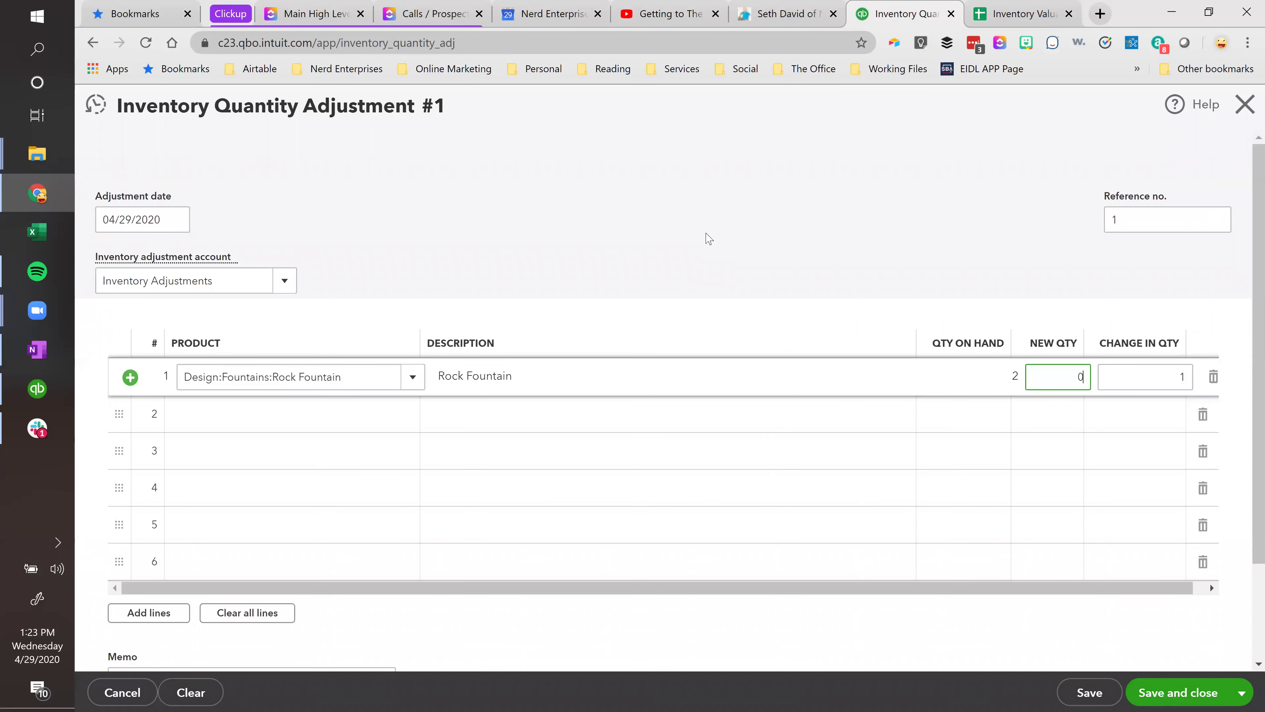
pyautogui.press('Return')
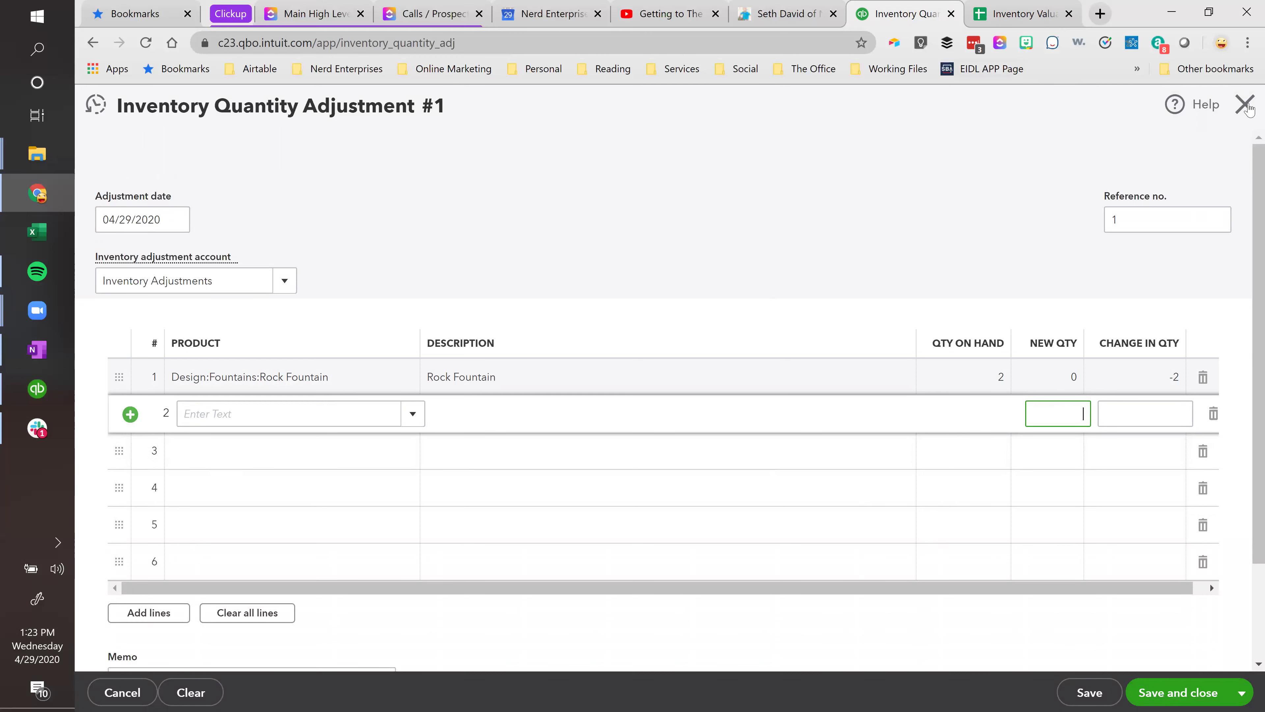
# Duplicate the QuickBooks browser tab and open the Reports page in the copy, leaving its blank inventory adjustment form.
pyautogui.rightClick(906, 15)
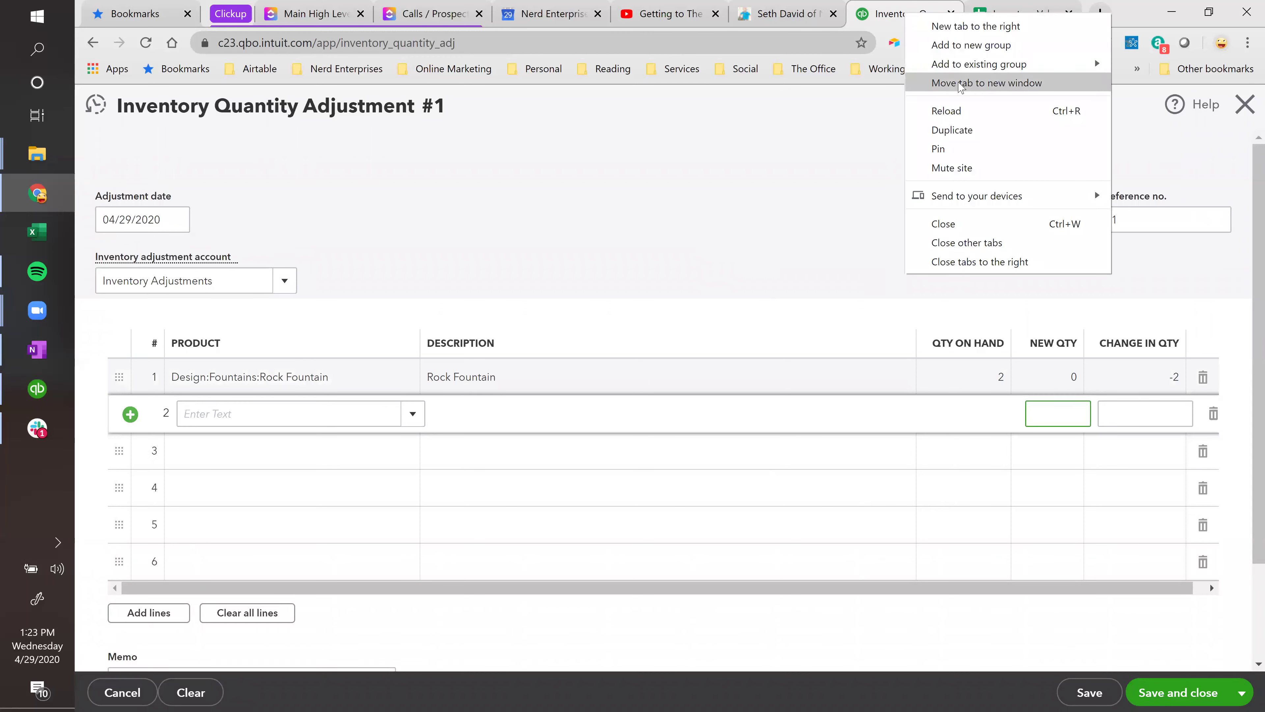
pyautogui.click(958, 129)
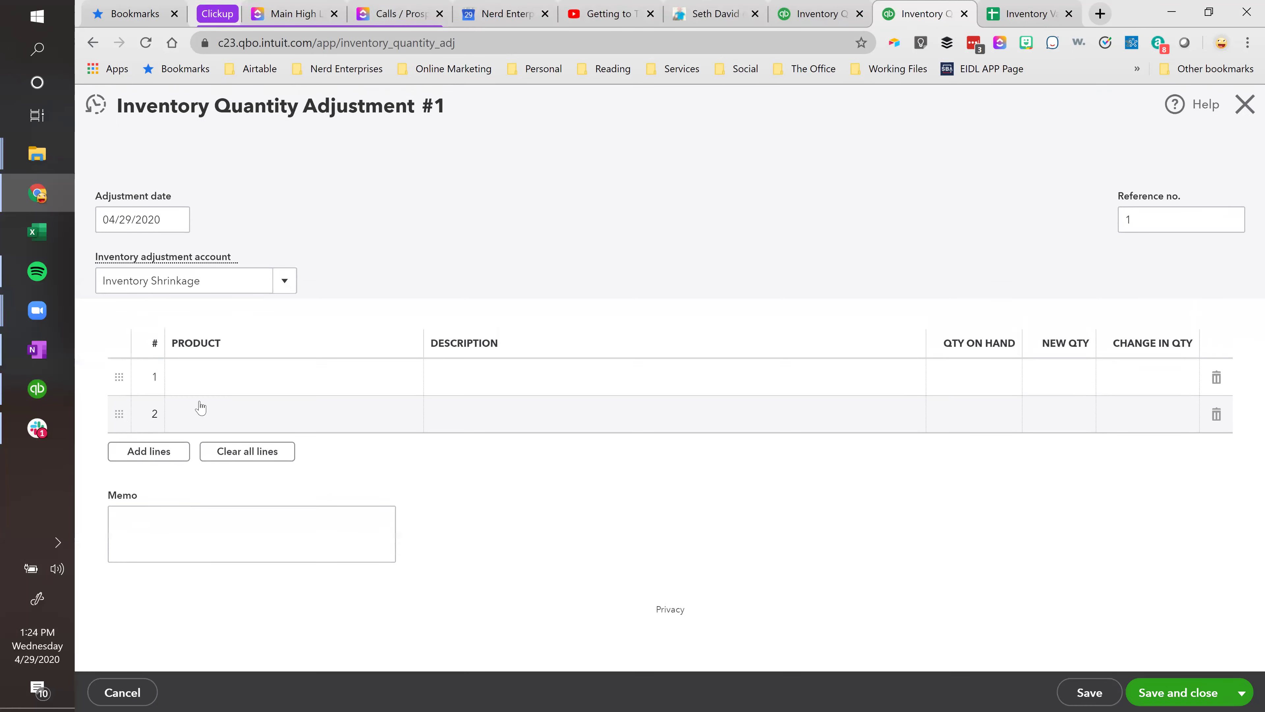
pyautogui.click(1238, 113)
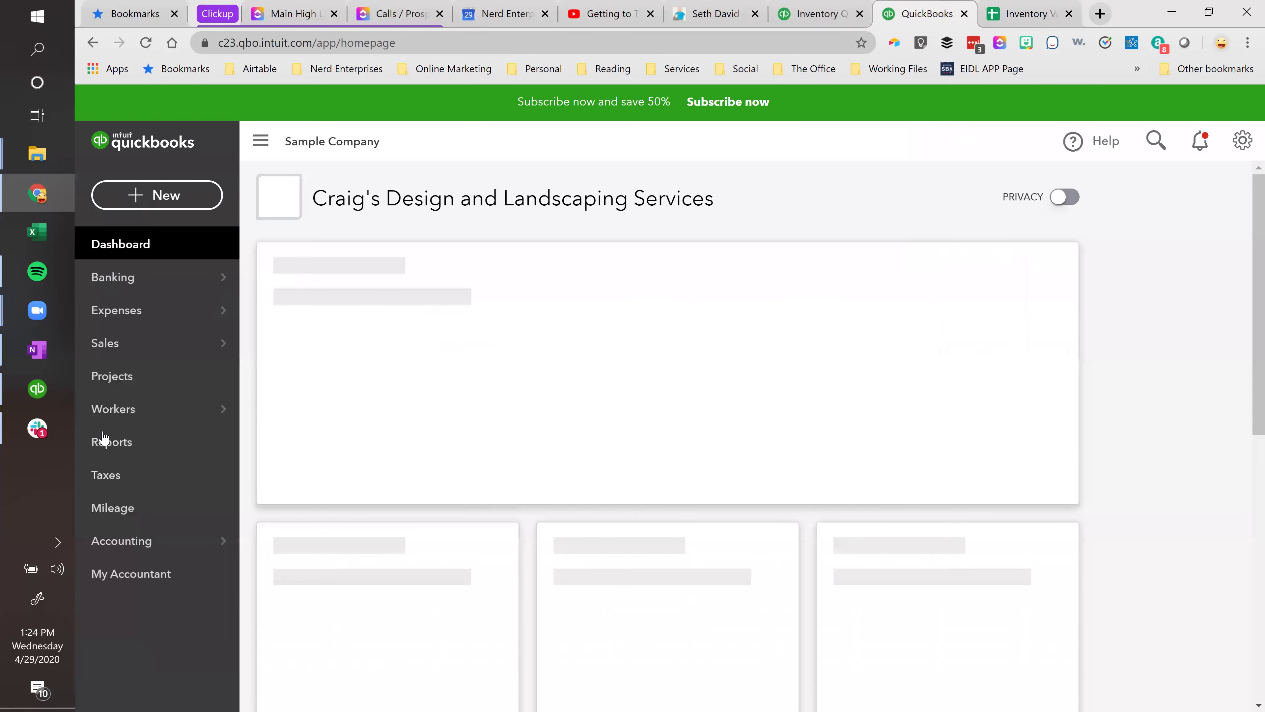
pyautogui.click(104, 442)
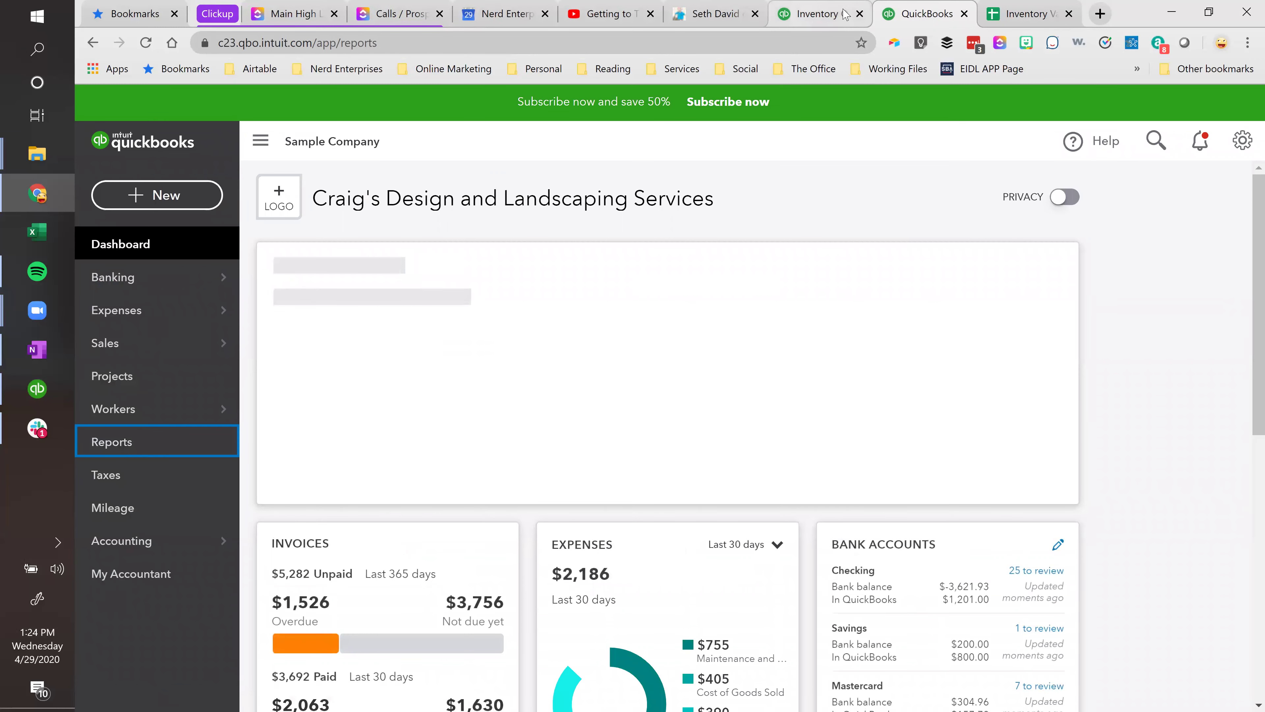
pyautogui.click(809, 14)
pyautogui.click(901, 11)
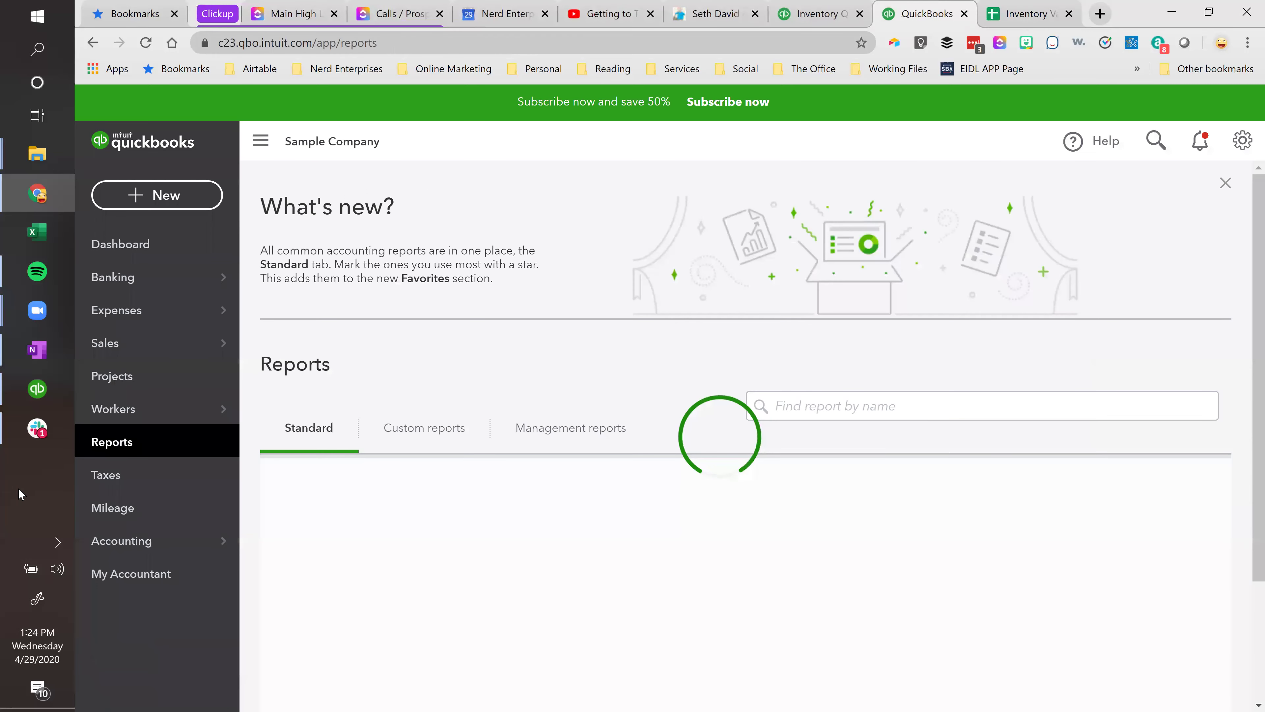
# Search the reports for "inve" and open the Inventory Valuation Summary, dismissing the customization tip.
pyautogui.click(791, 406)
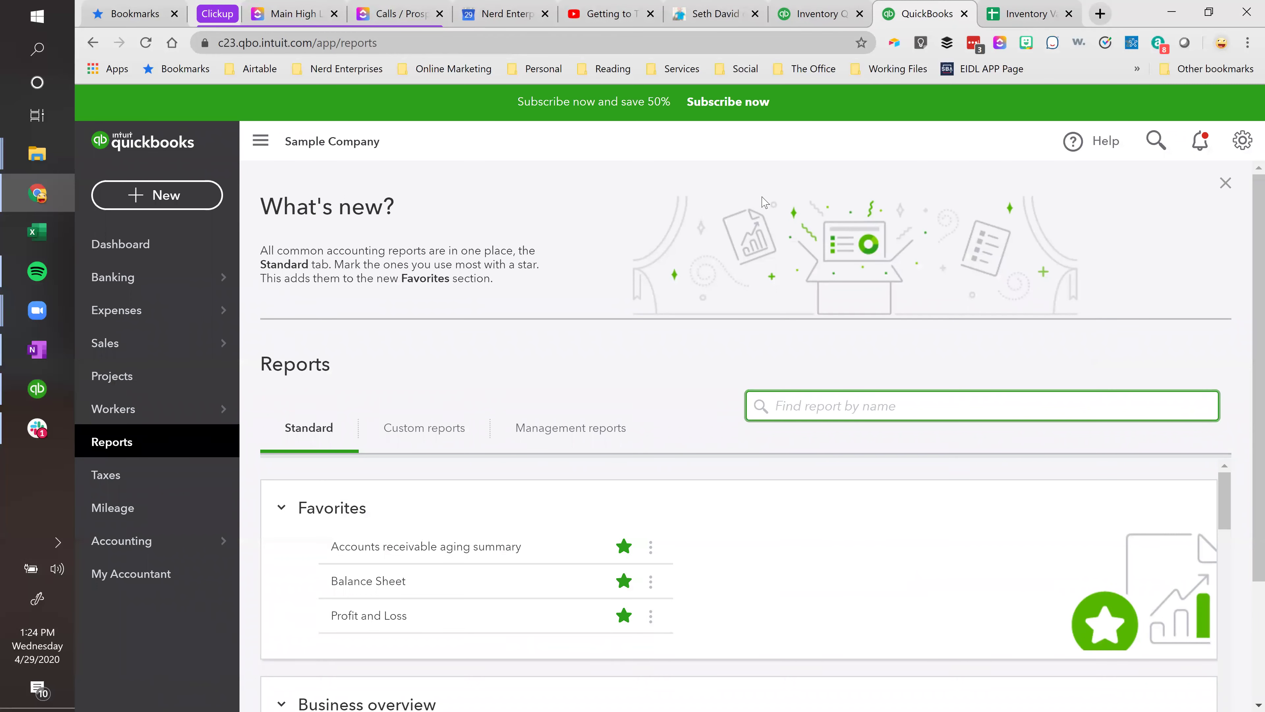
pyautogui.write('inve')
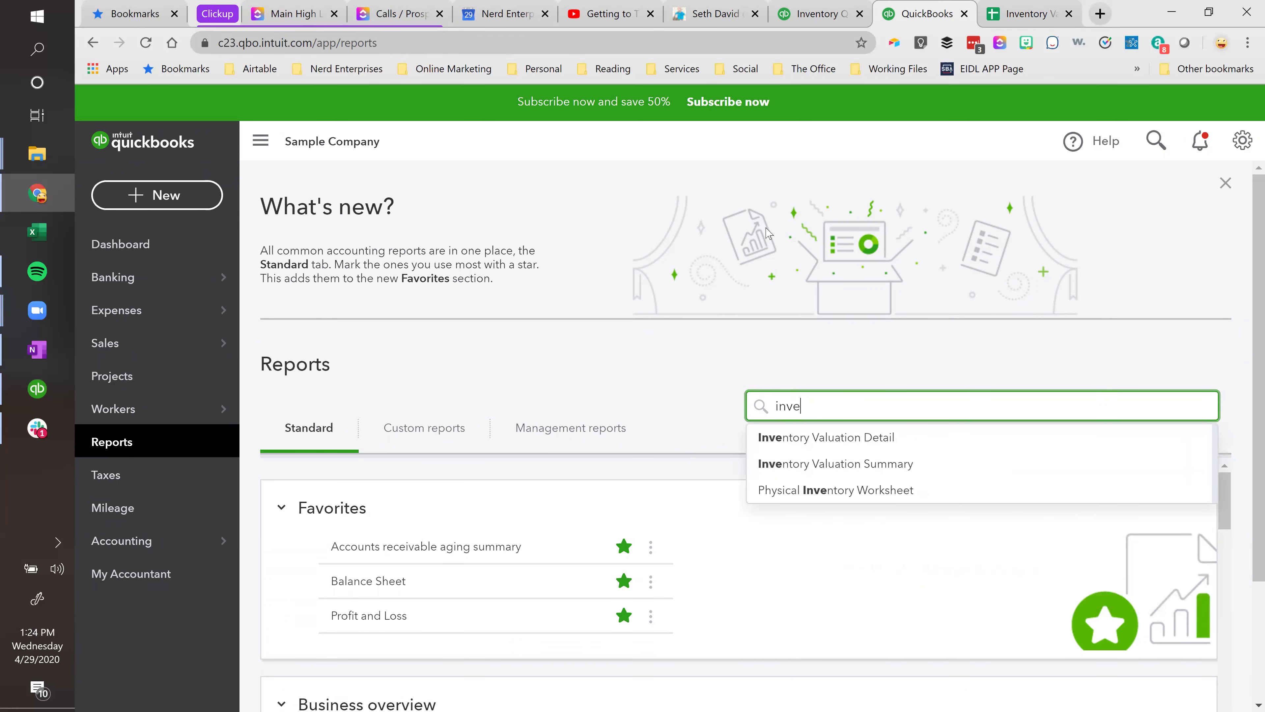
pyautogui.click(819, 464)
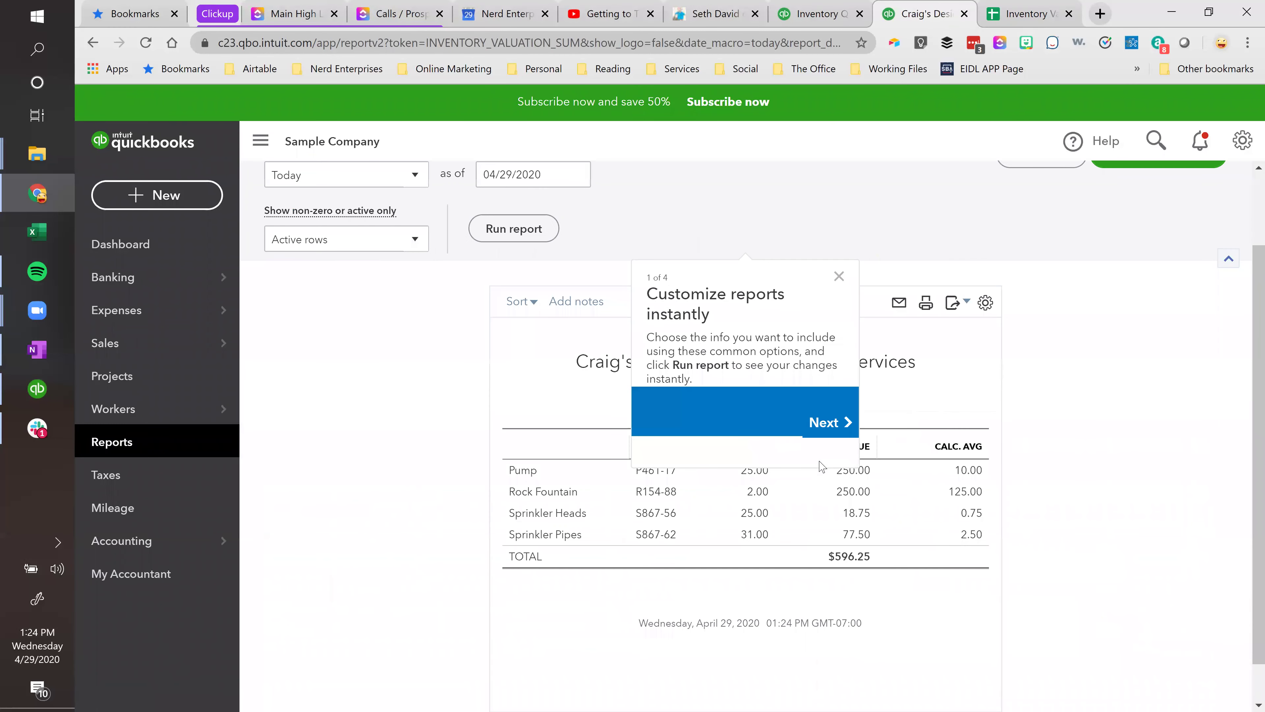
pyautogui.click(838, 277)
pyautogui.scroll(-1, 467, 480)
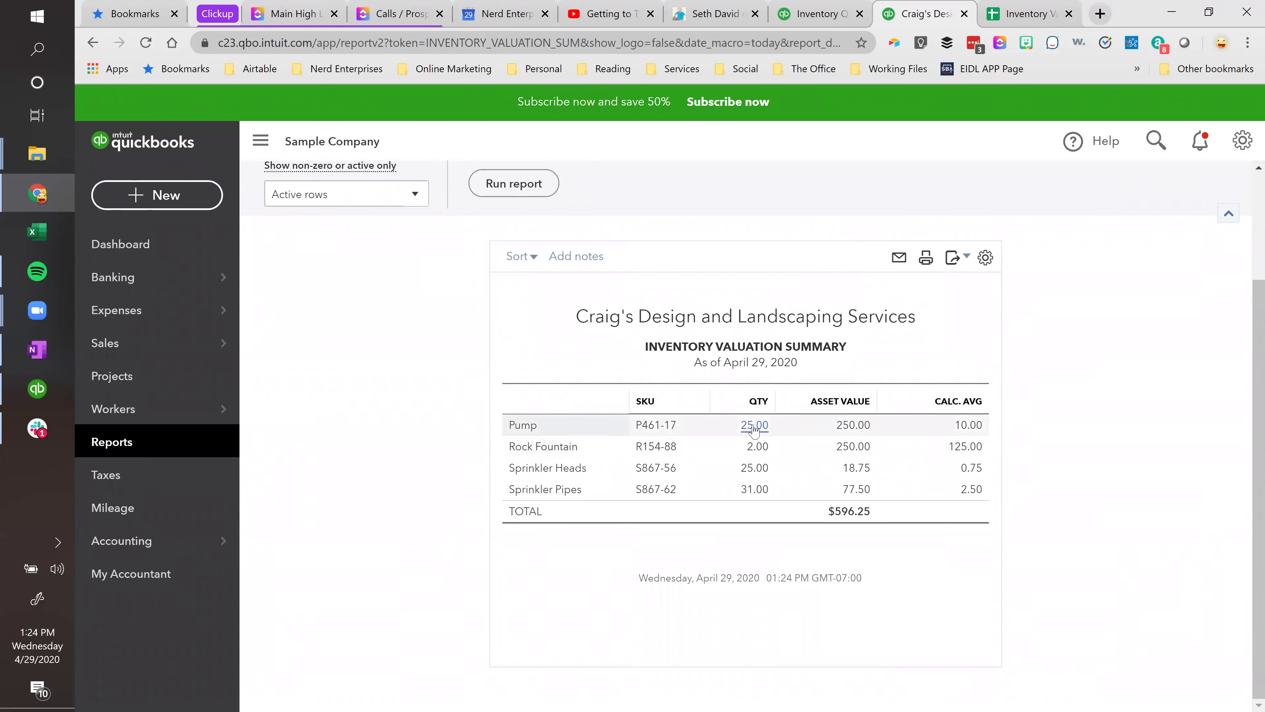
pyautogui.scroll(3, 777, 458)
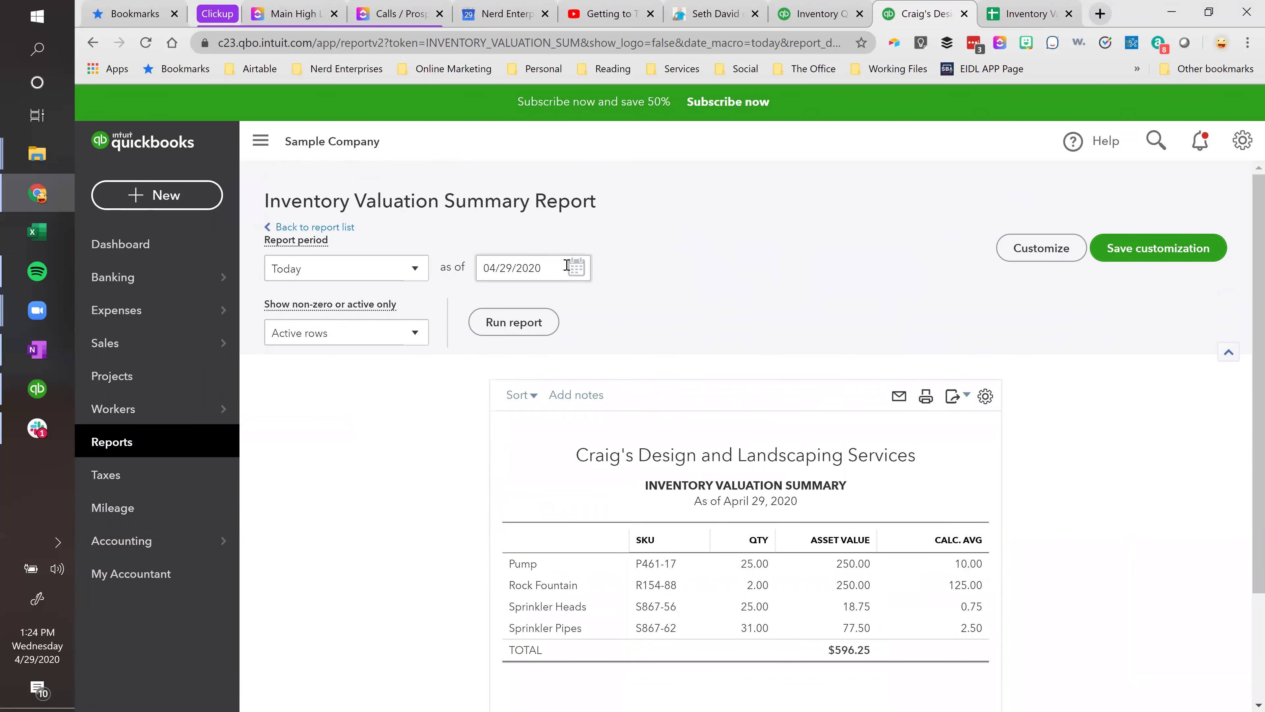
# Run the Inventory Valuation Summary as of 12/31/2019.
pyautogui.click(576, 267)
pyautogui.click(493, 312)
pyautogui.click(493, 312)
pyautogui.click(493, 312)
pyautogui.click(493, 312)
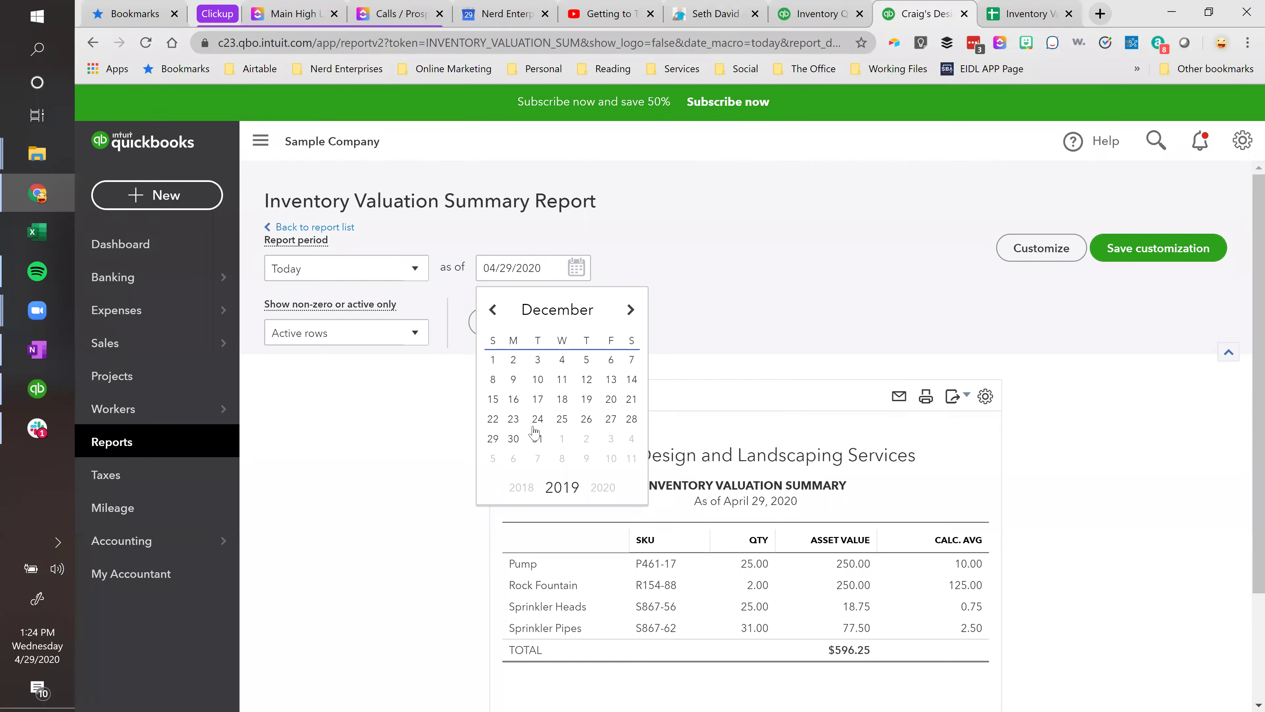
pyautogui.click(537, 439)
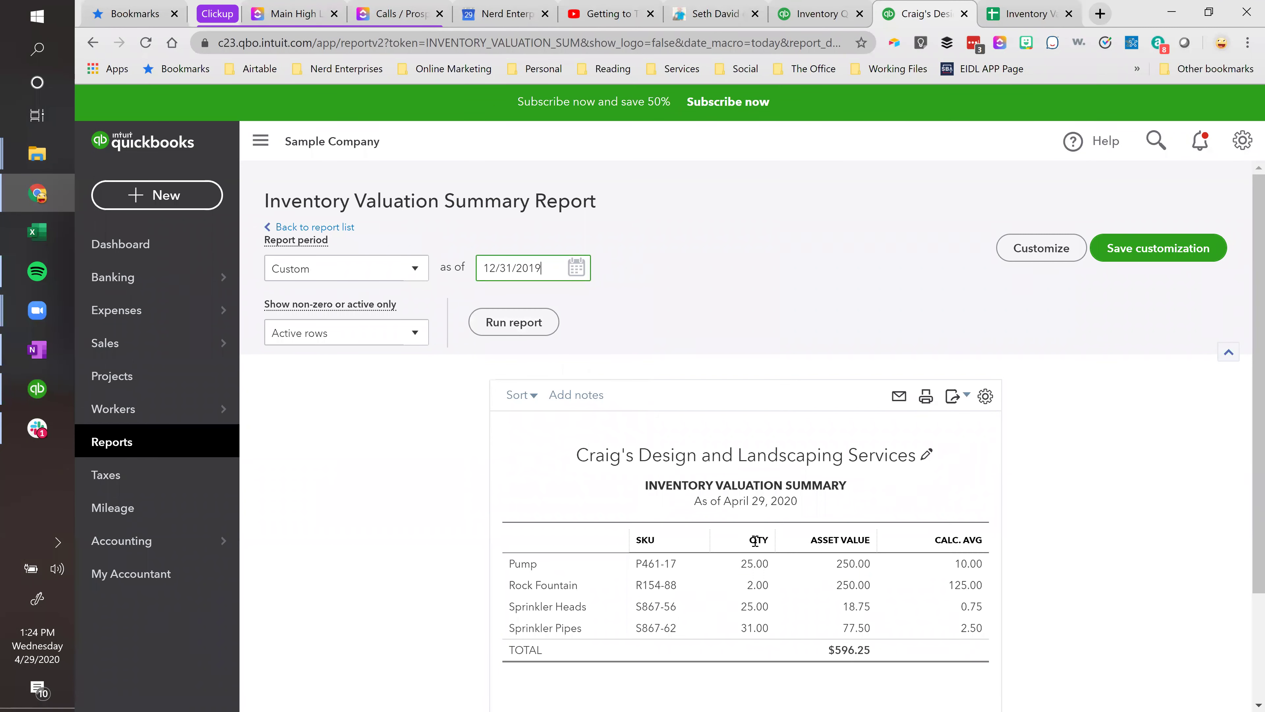
pyautogui.click(531, 330)
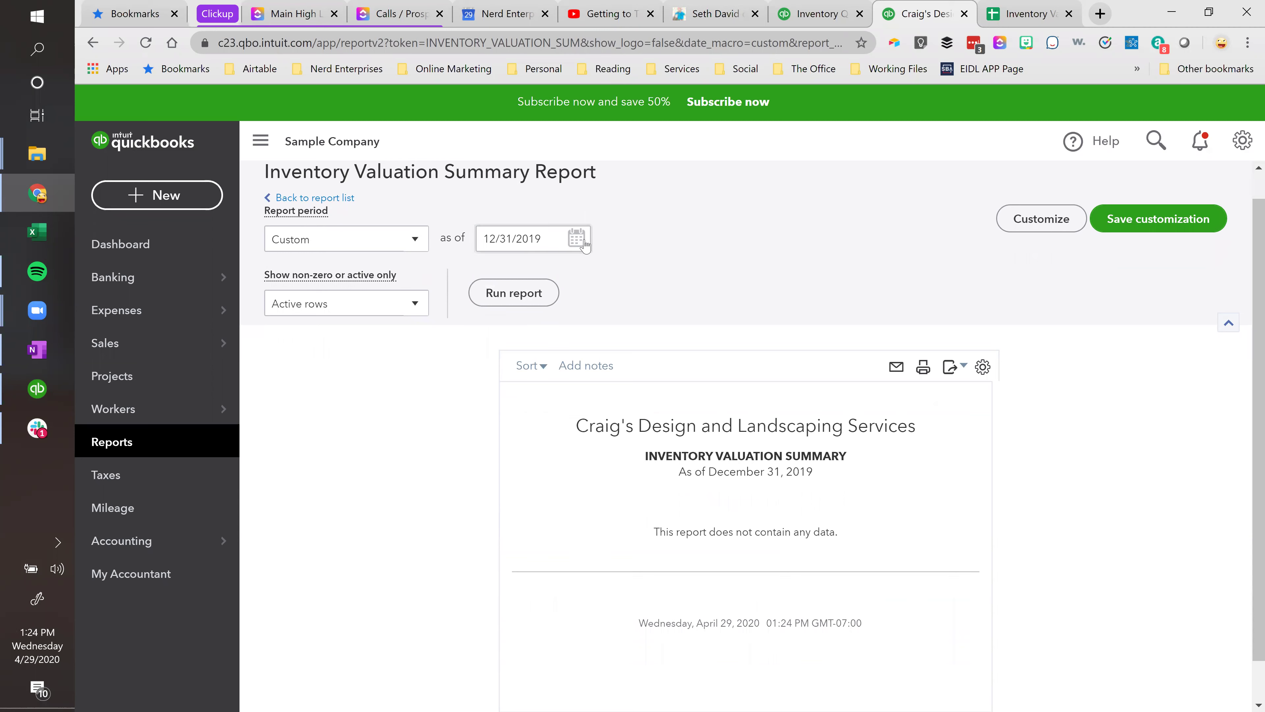
# Rerun the Inventory Valuation Summary as of 01/31/2020.
pyautogui.click(584, 244)
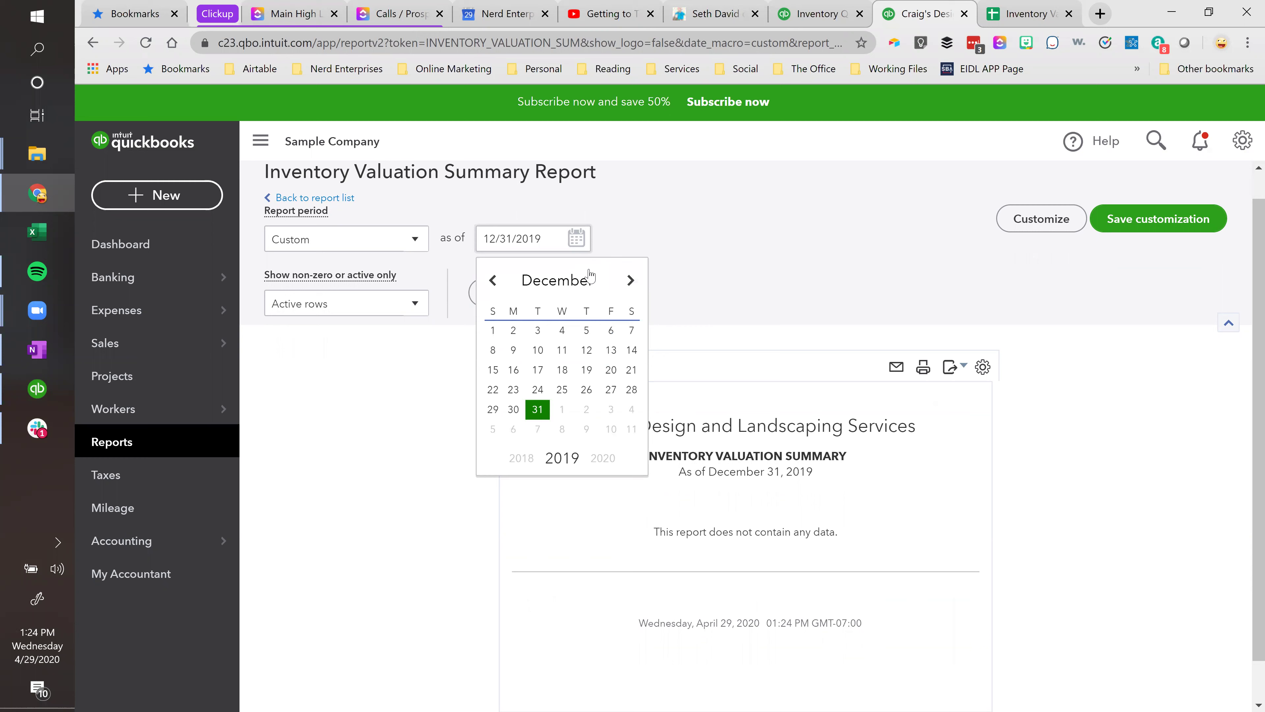
pyautogui.click(629, 281)
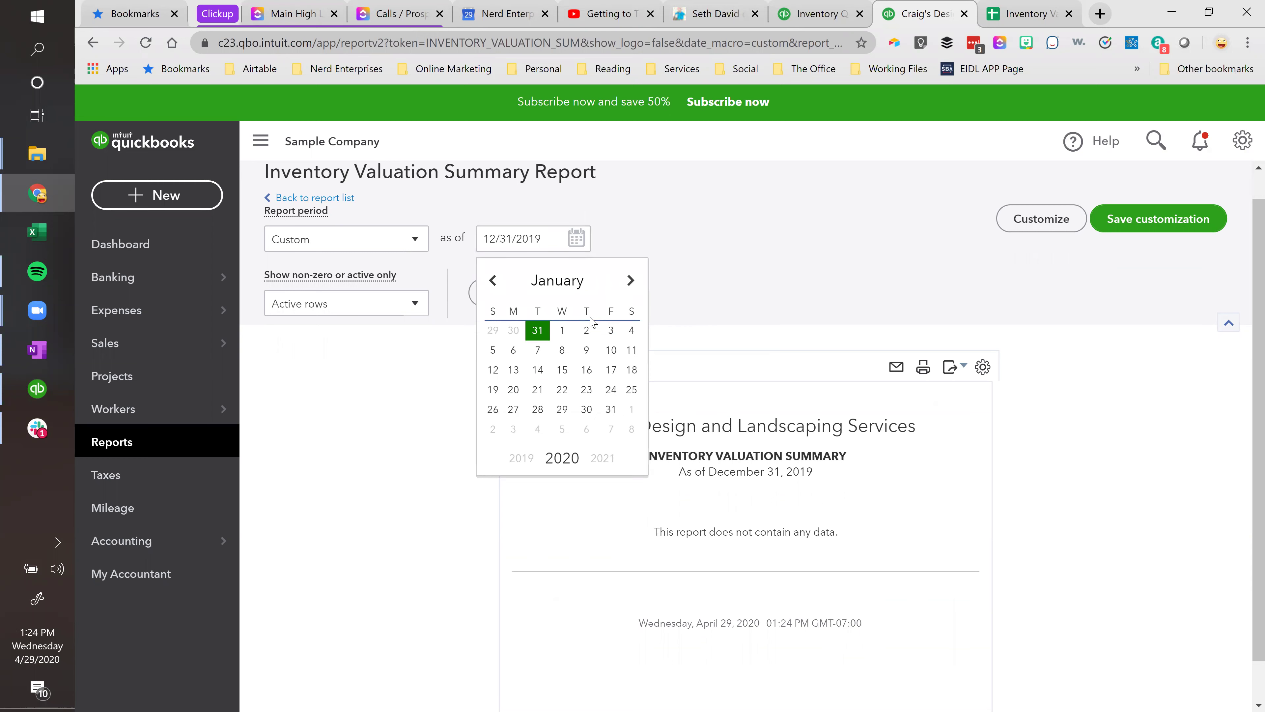
pyautogui.click(611, 409)
pyautogui.click(521, 299)
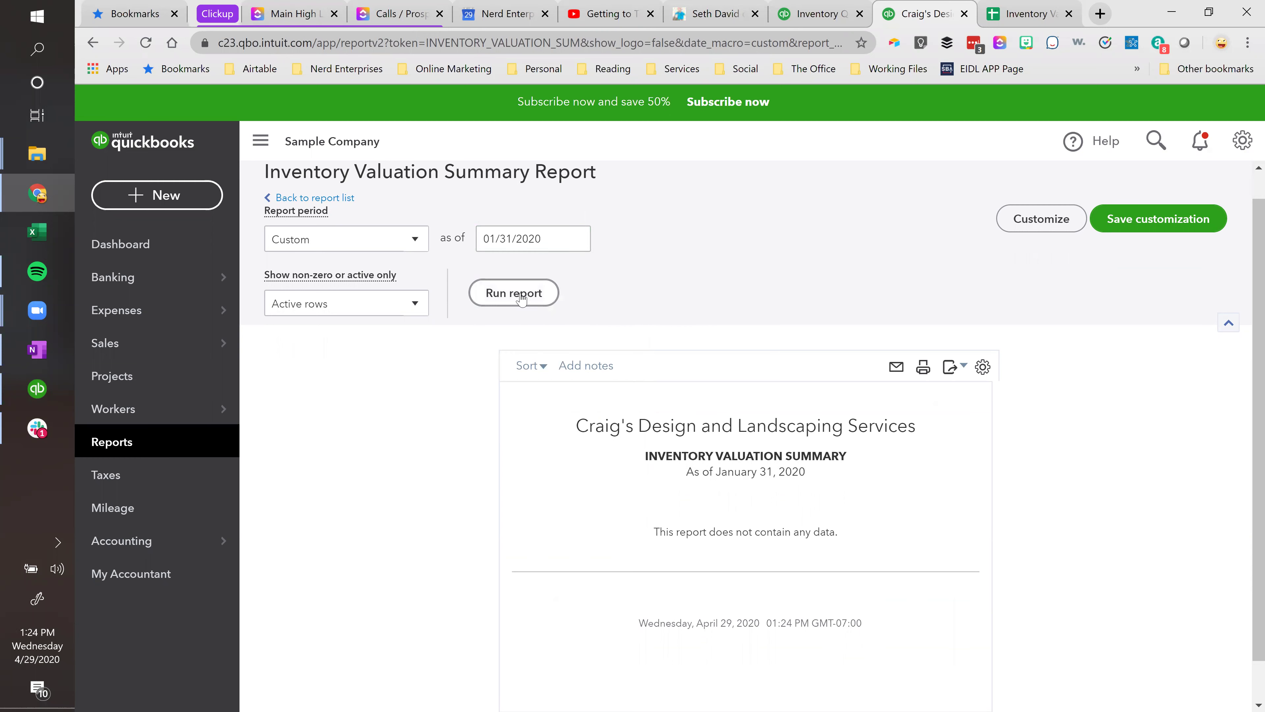
# Rerun the Inventory Valuation Summary as of 02/29/2020.
pyautogui.click(572, 239)
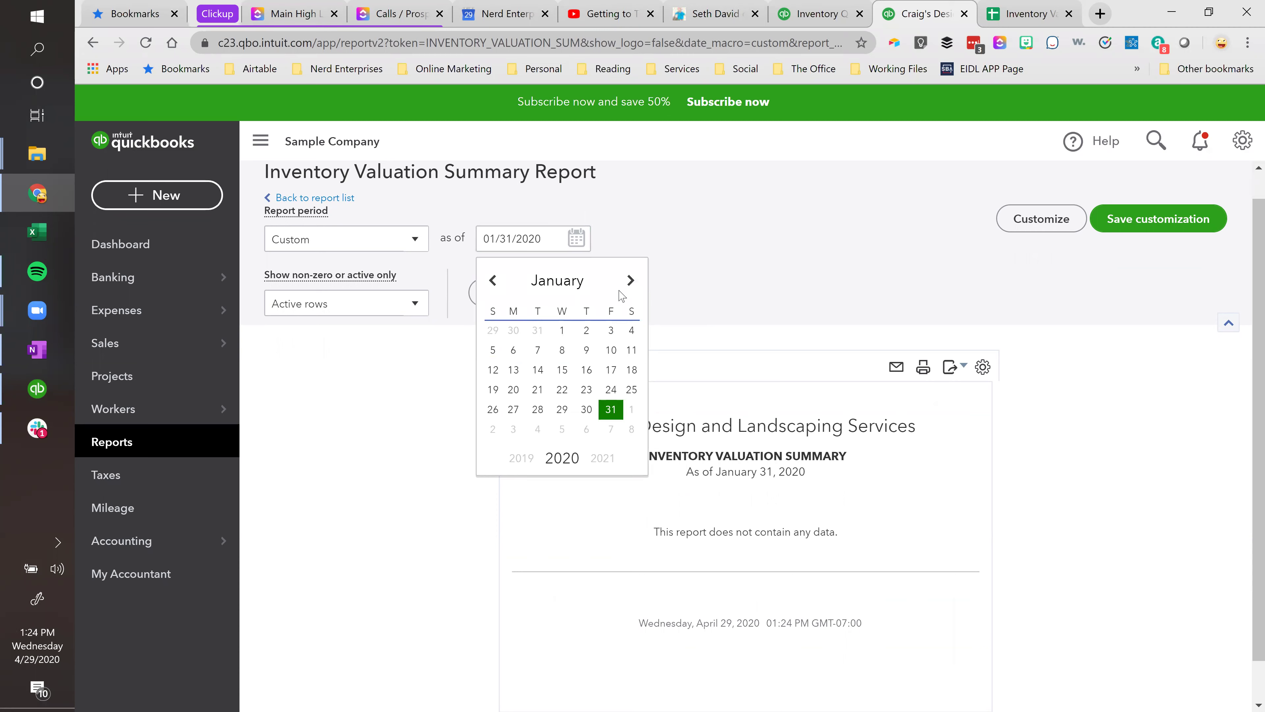
pyautogui.click(630, 280)
pyautogui.click(630, 409)
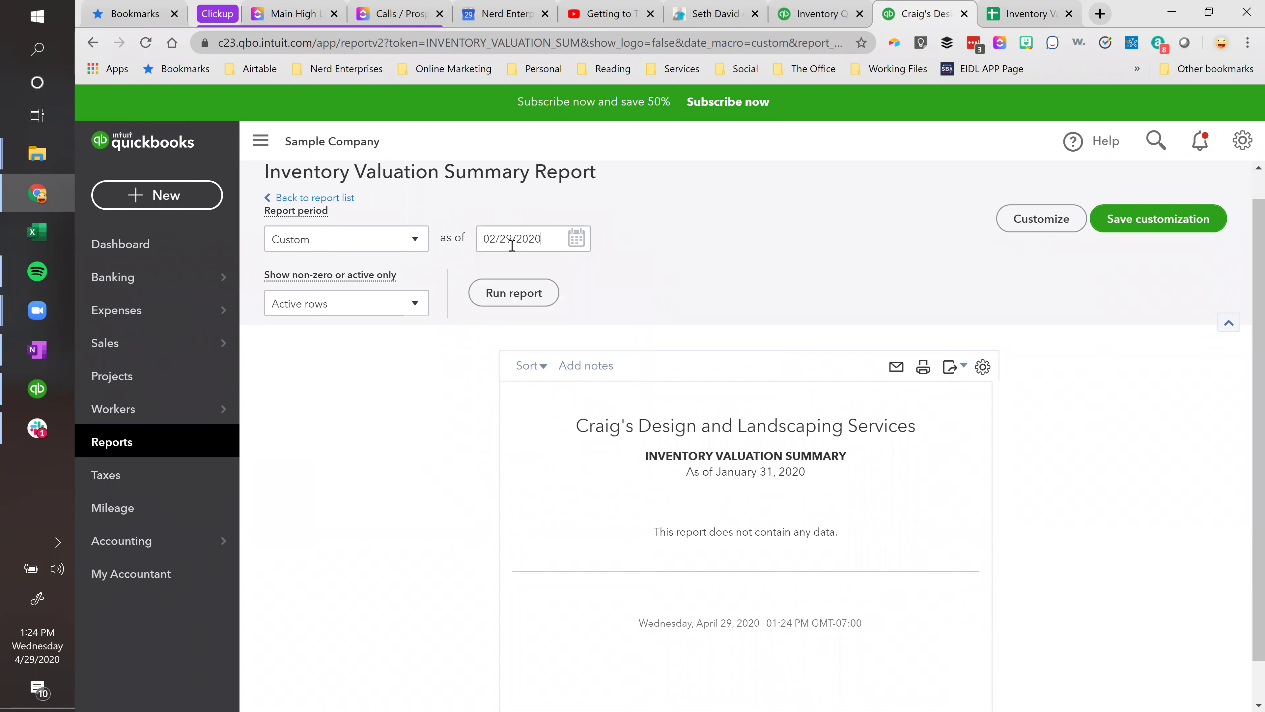
pyautogui.click(513, 297)
# Rerun the Inventory Valuation Summary as of 03/31/2020.
pyautogui.click(575, 239)
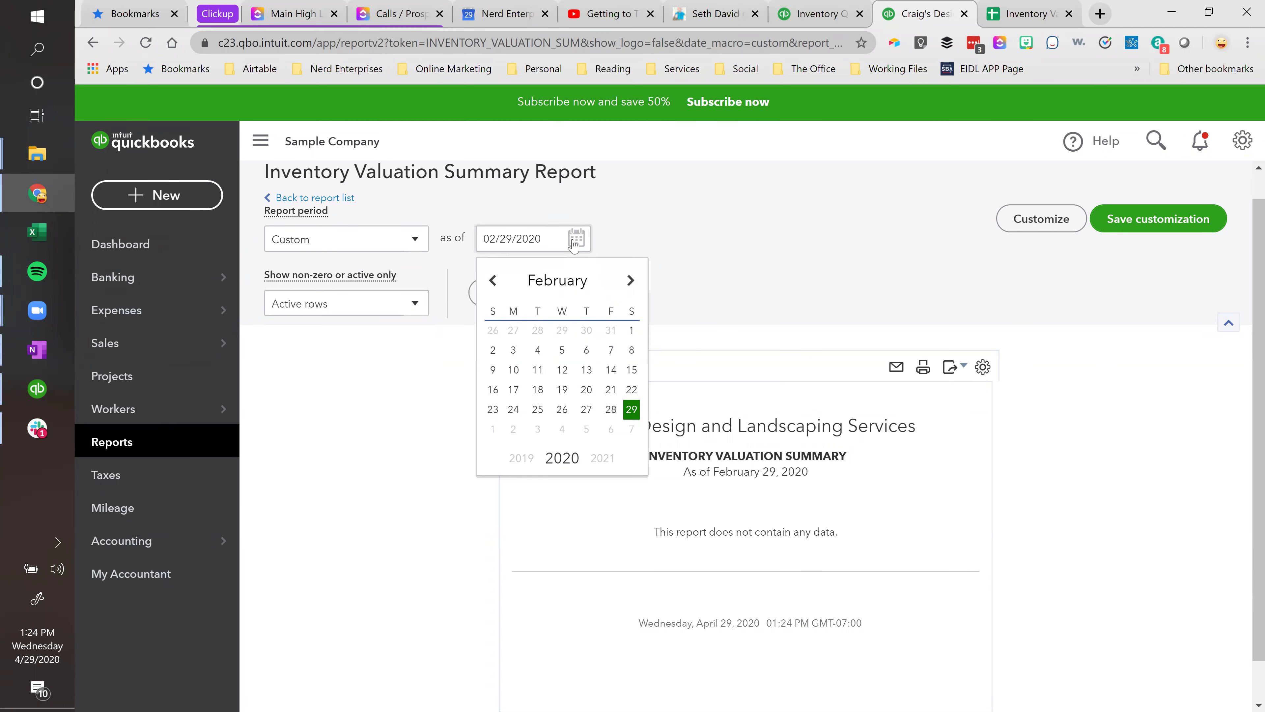
pyautogui.click(630, 281)
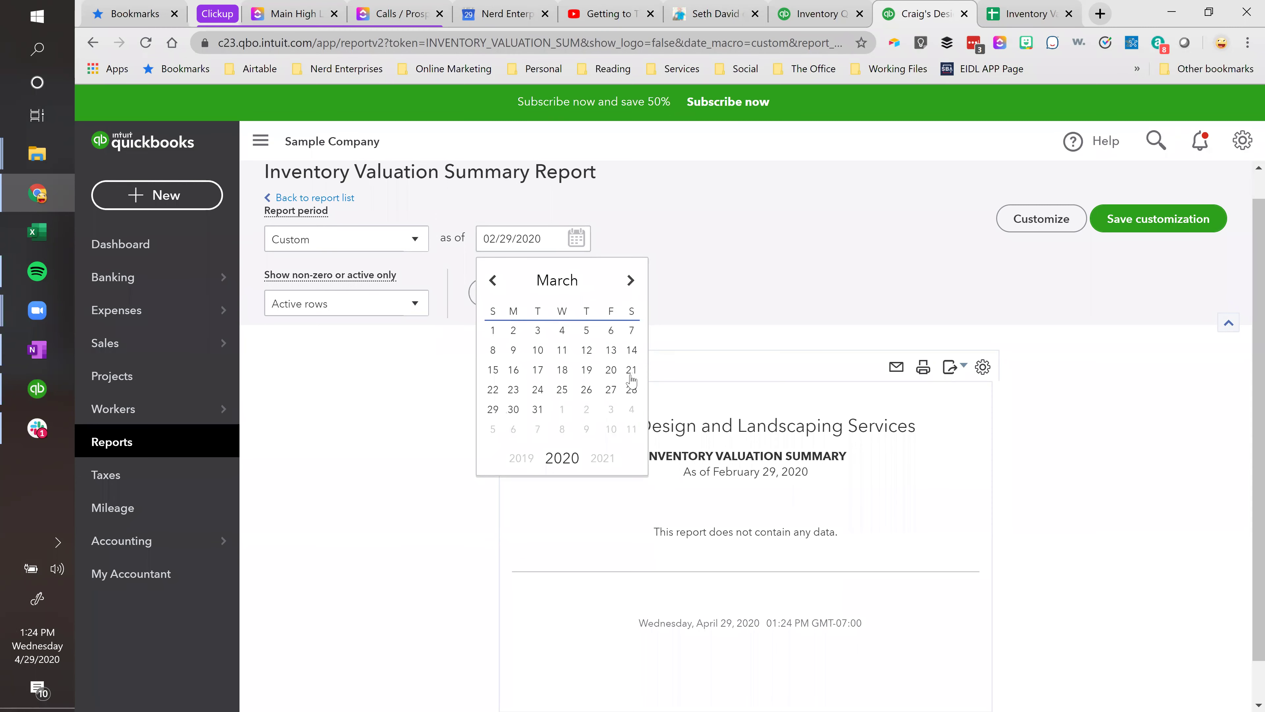
pyautogui.click(541, 414)
pyautogui.click(504, 298)
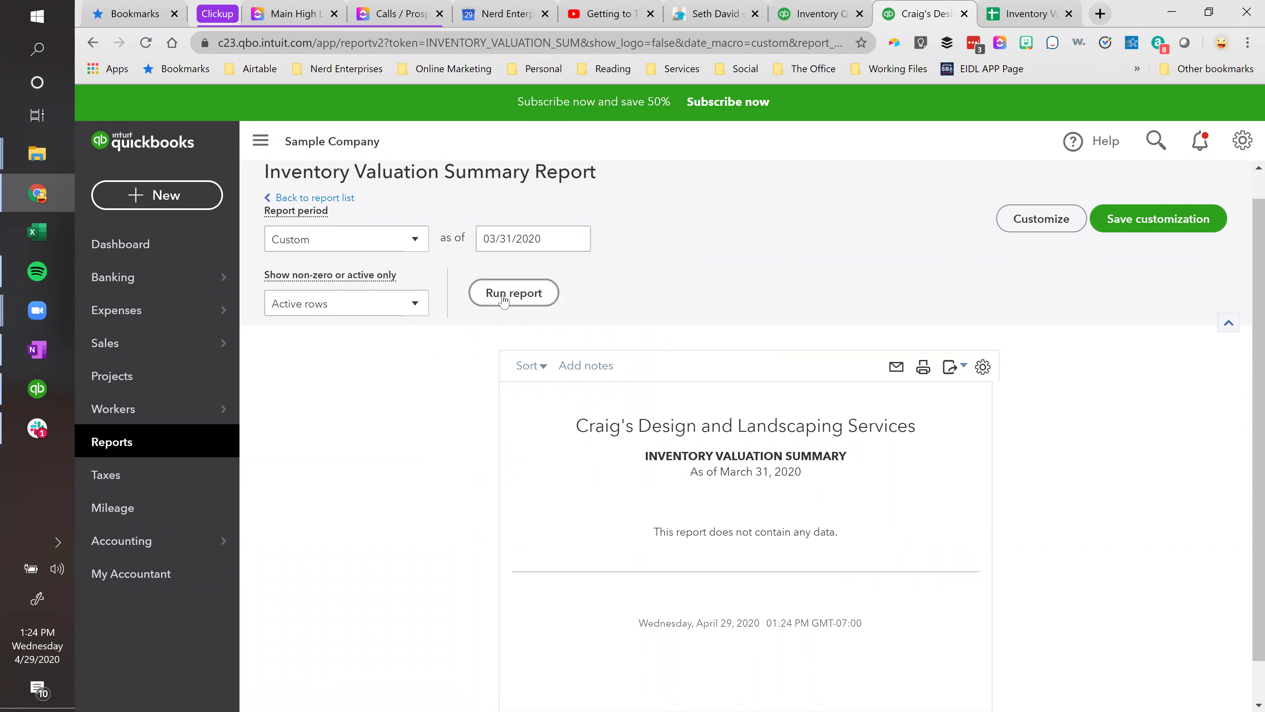
# Rerun the Inventory Valuation Summary as of 04/29/2020.
pyautogui.click(578, 238)
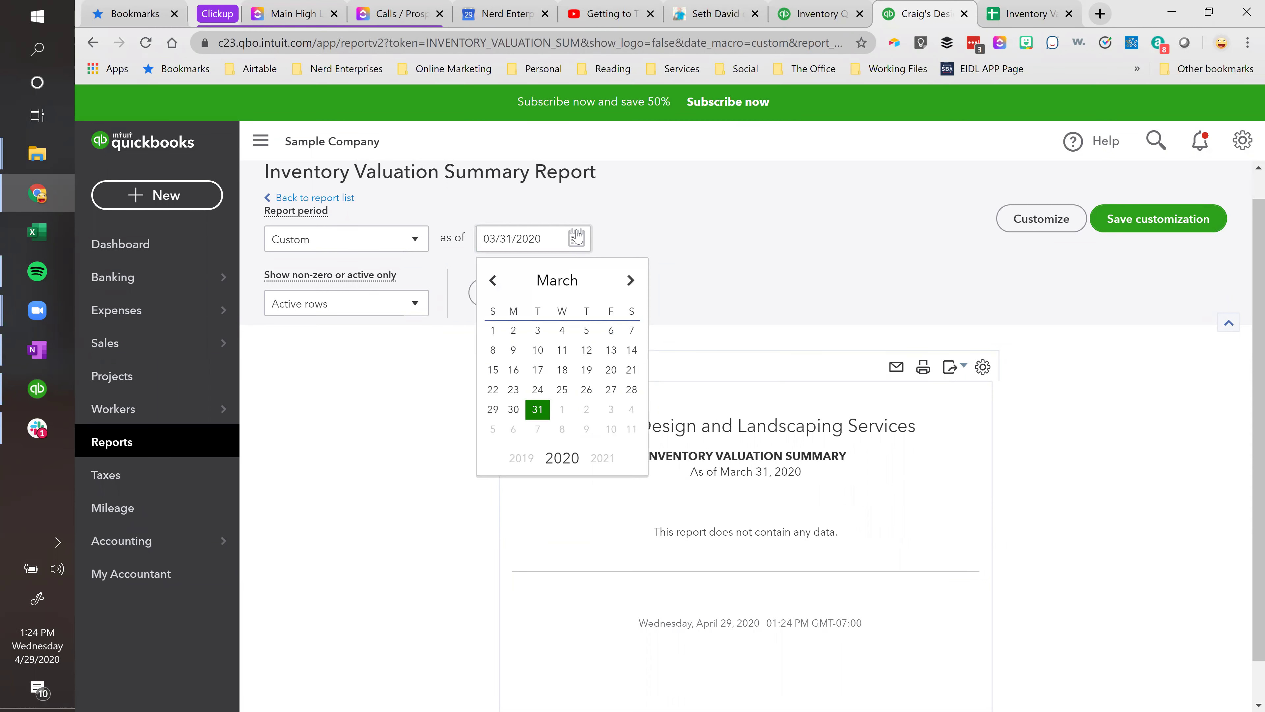
pyautogui.click(629, 289)
pyautogui.click(562, 410)
pyautogui.click(514, 295)
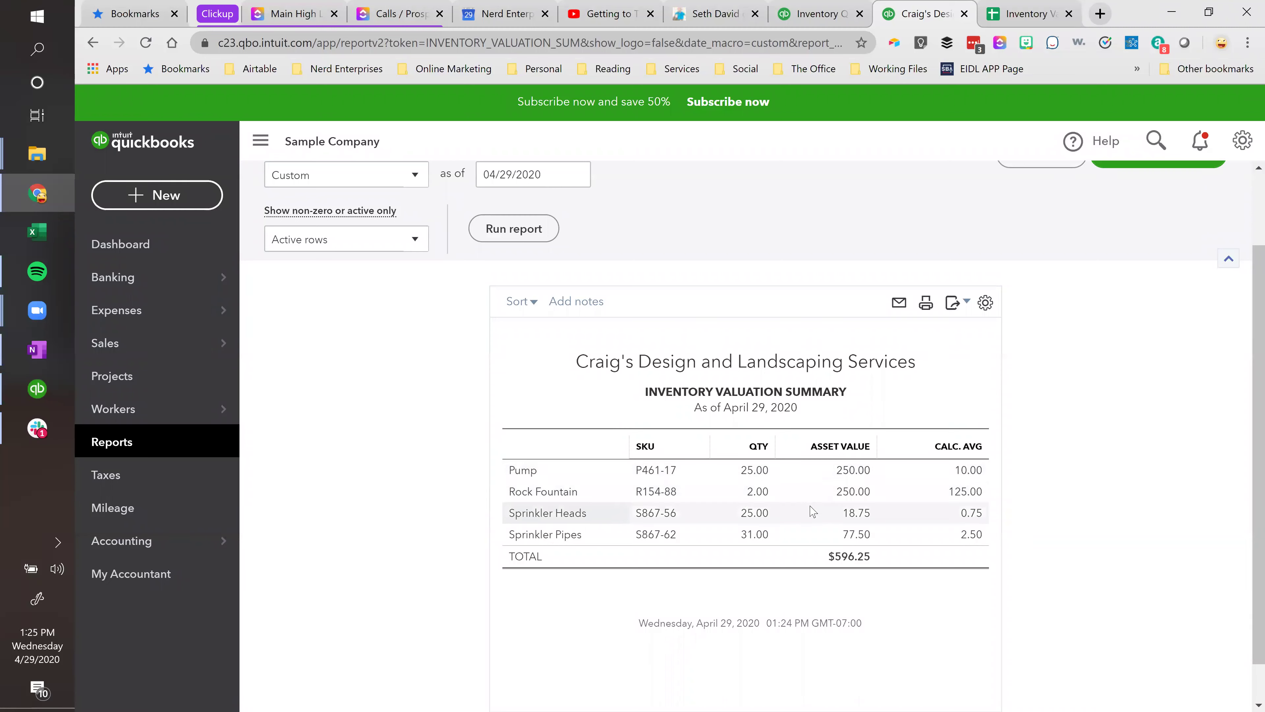
# Switch to Google Sheets and compare its 4/29/2020 and 12/31/19 inventory columns with the QuickBooks valuation report.
pyautogui.click(1026, 13)
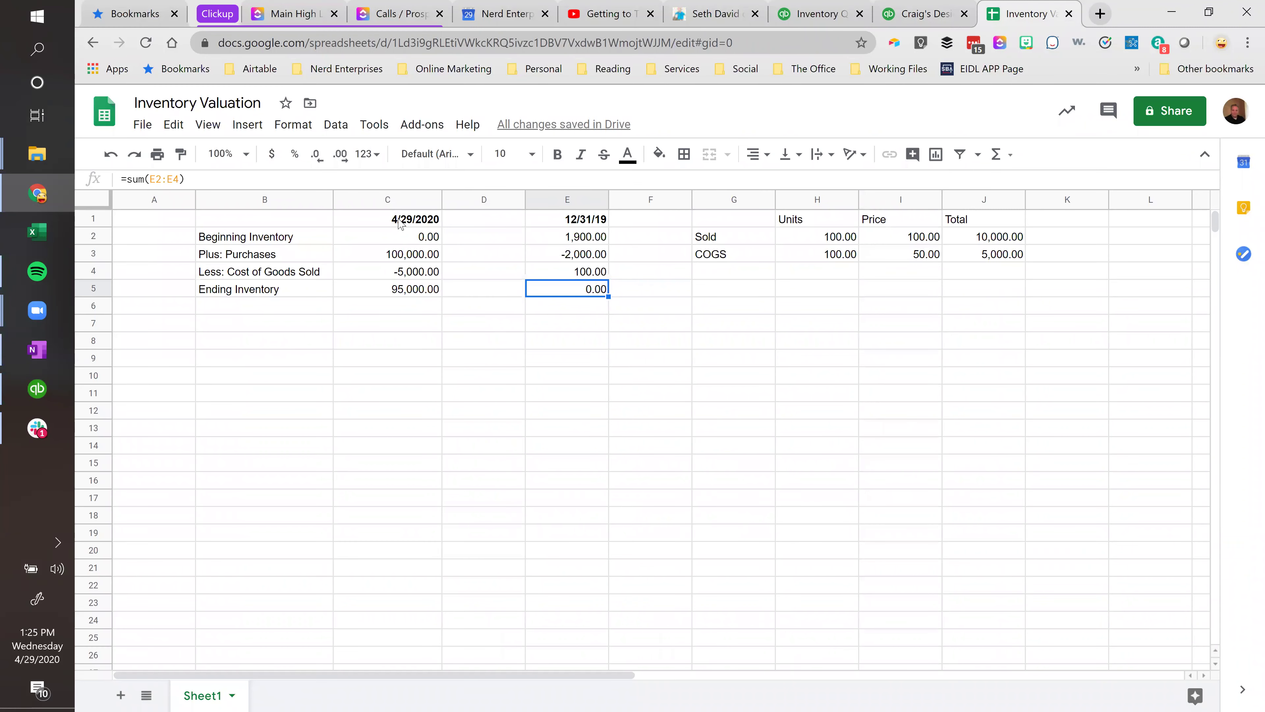
pyautogui.moveTo(400, 224); pyautogui.dragTo(578, 291)
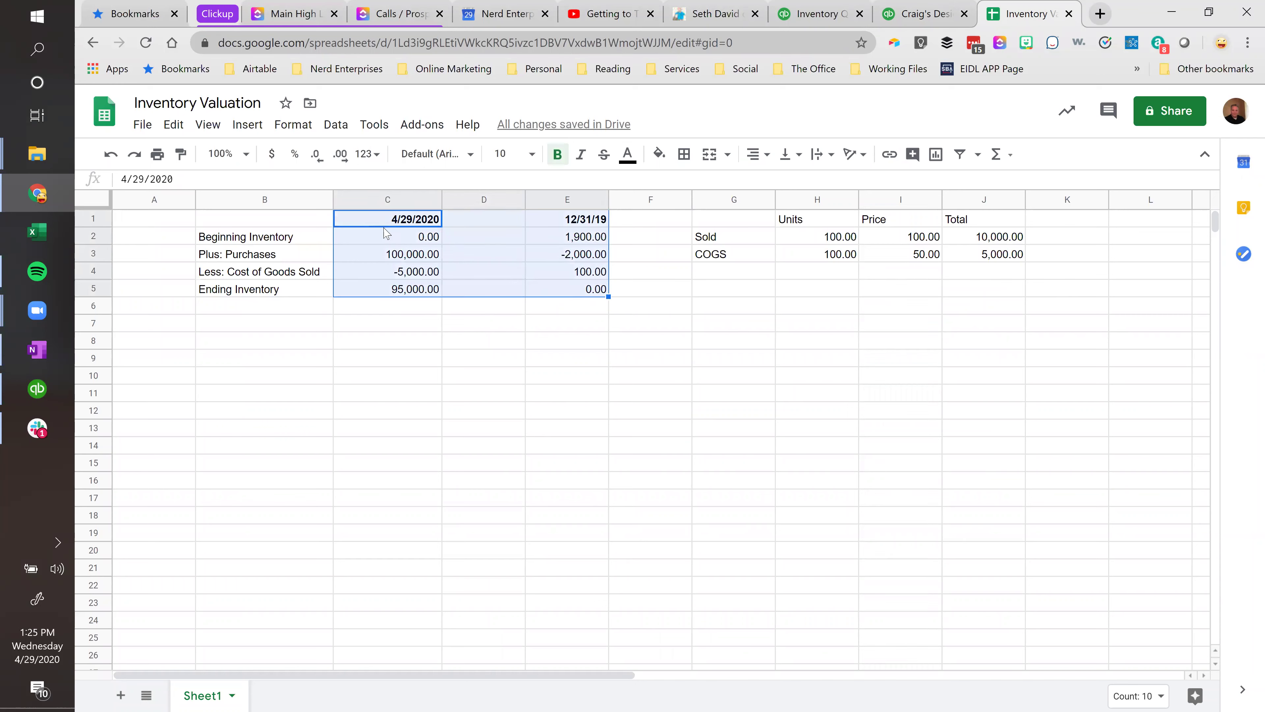
pyautogui.click(376, 202)
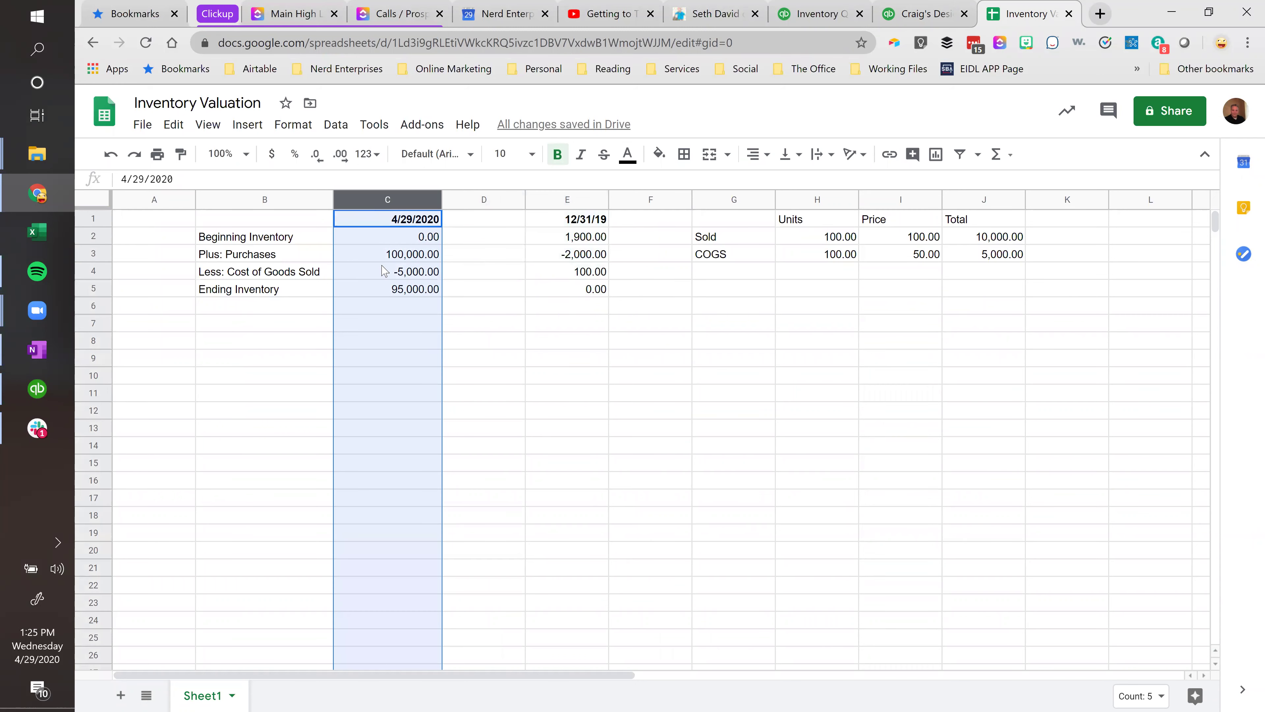
pyautogui.click(394, 243)
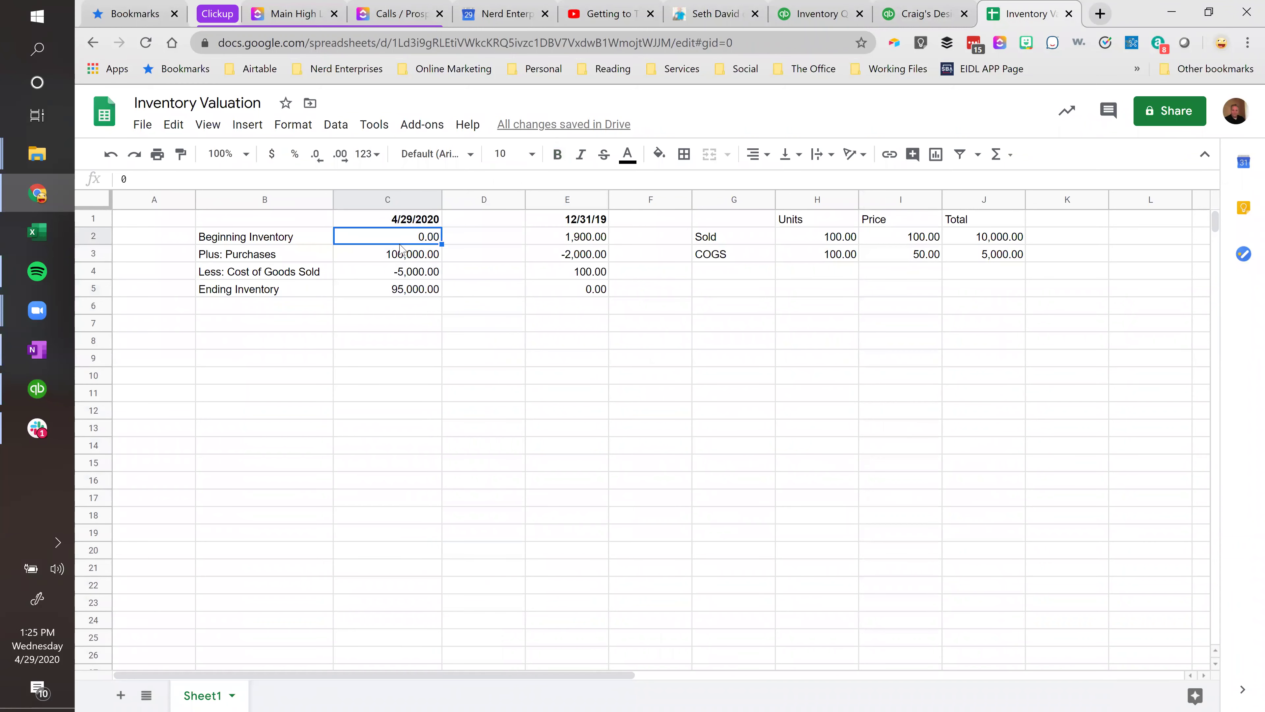
pyautogui.click(810, 17)
pyautogui.click(919, 14)
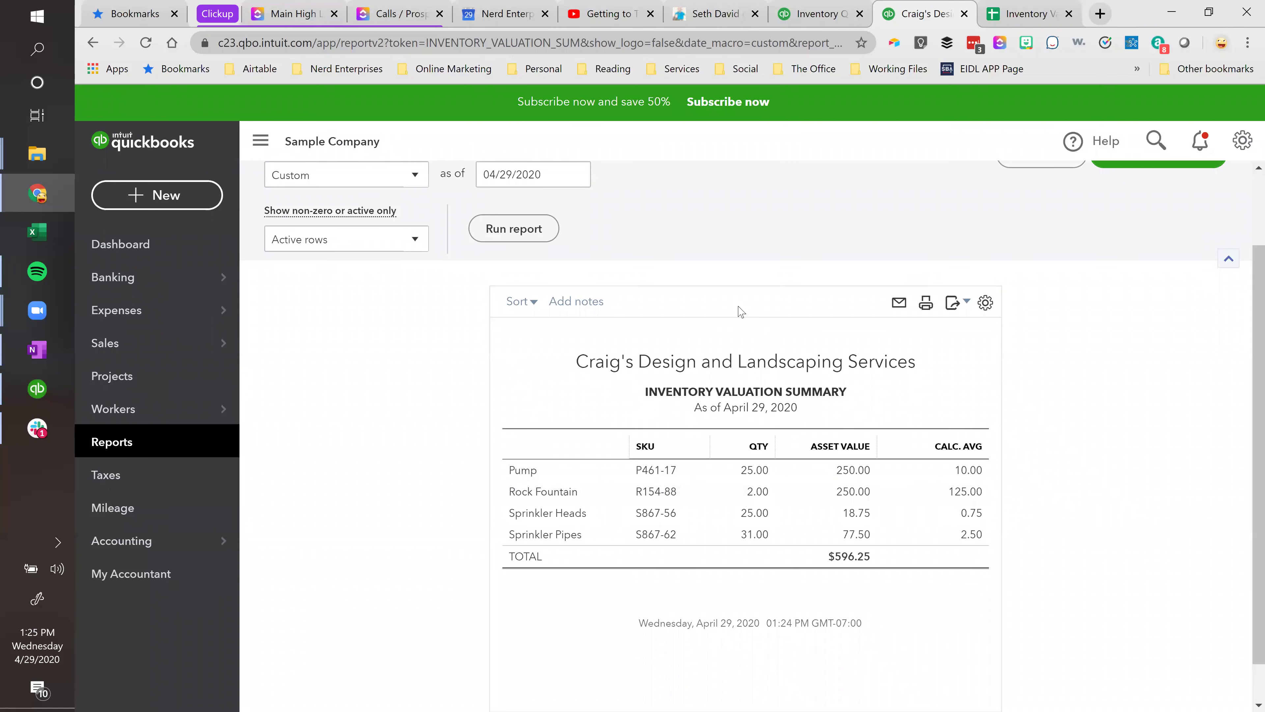
pyautogui.click(1014, 19)
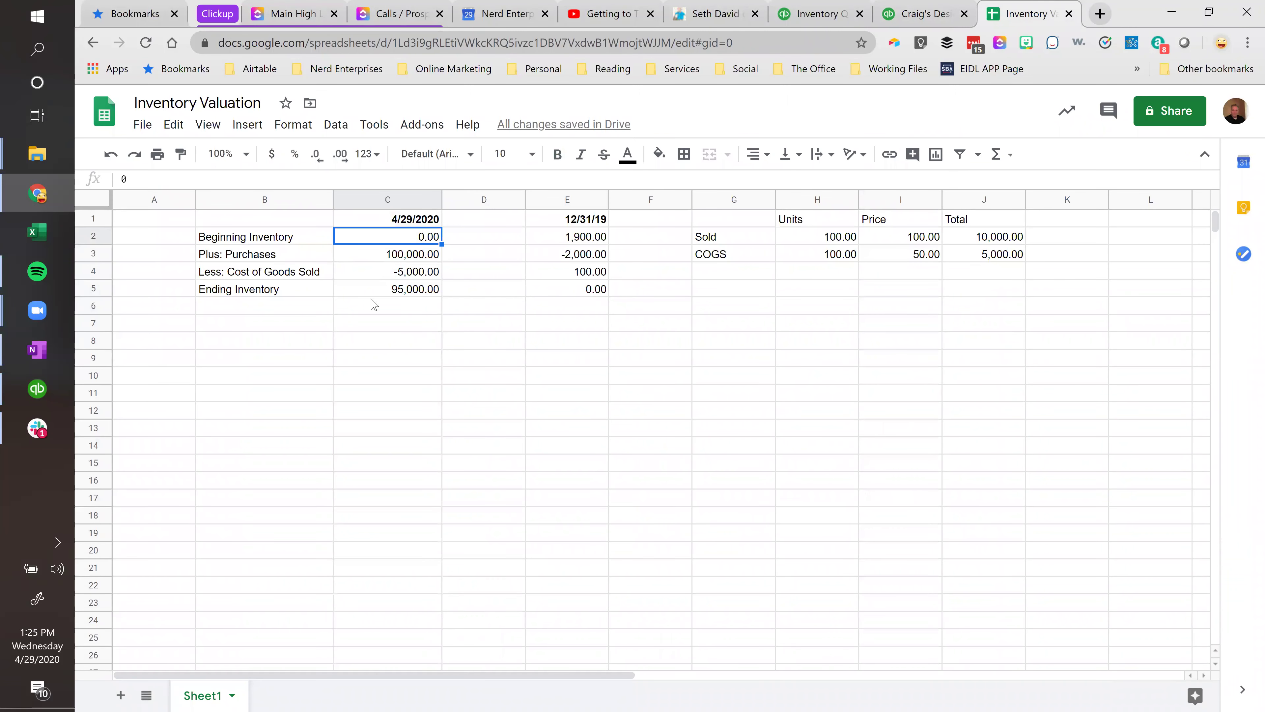
pyautogui.click(377, 290)
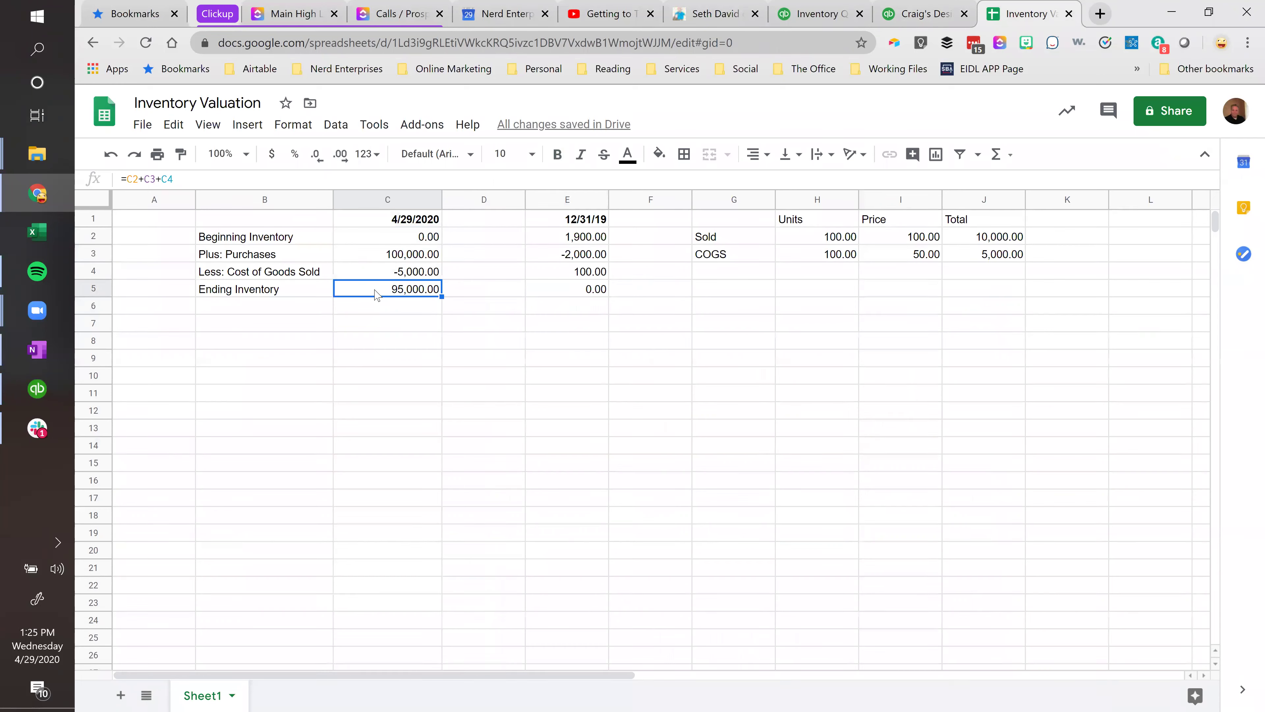
# Replace the ending inventory formula in the 4/29/2020 column with the counted value 90000.
pyautogui.moveTo(390, 260); pyautogui.dragTo(392, 291)
pyautogui.click(389, 294)
pyautogui.write('90')
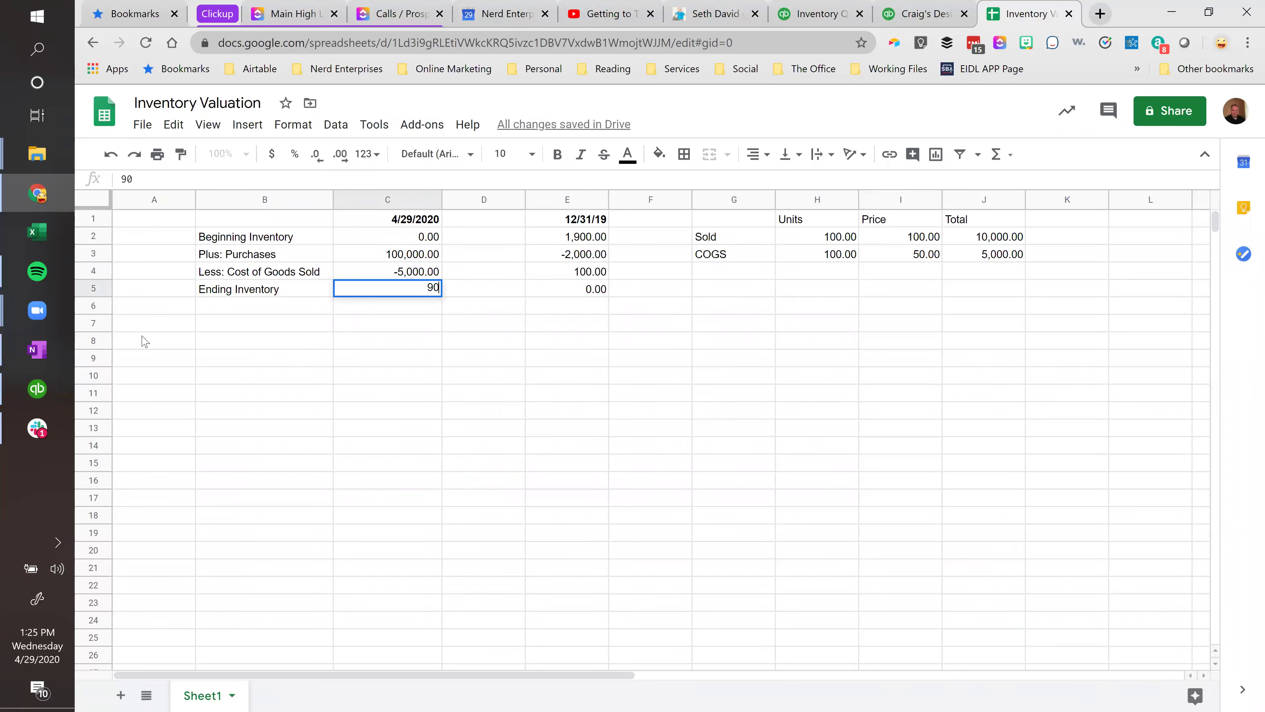
pyautogui.write('000')
pyautogui.press('Return')
# Set the cost of goods sold in the 4/29/2020 column to -10000.
pyautogui.press('Up')
pyautogui.press('Up')
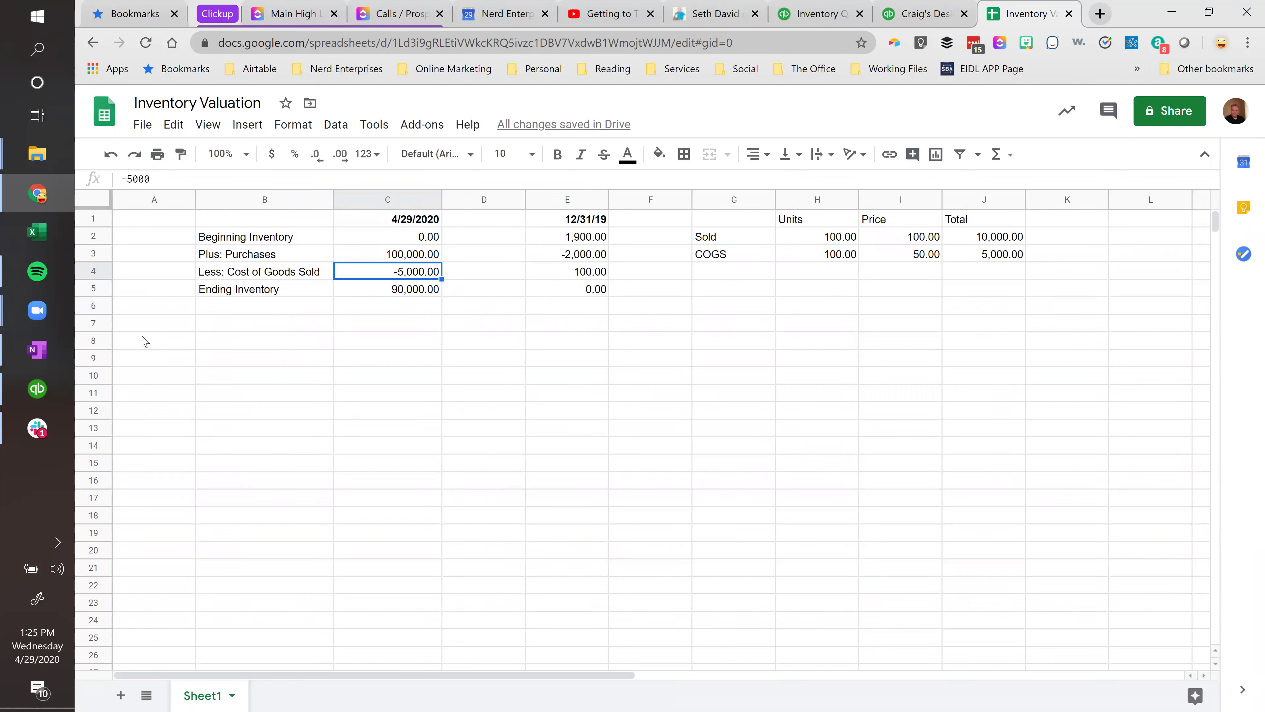
pyautogui.write('-10')
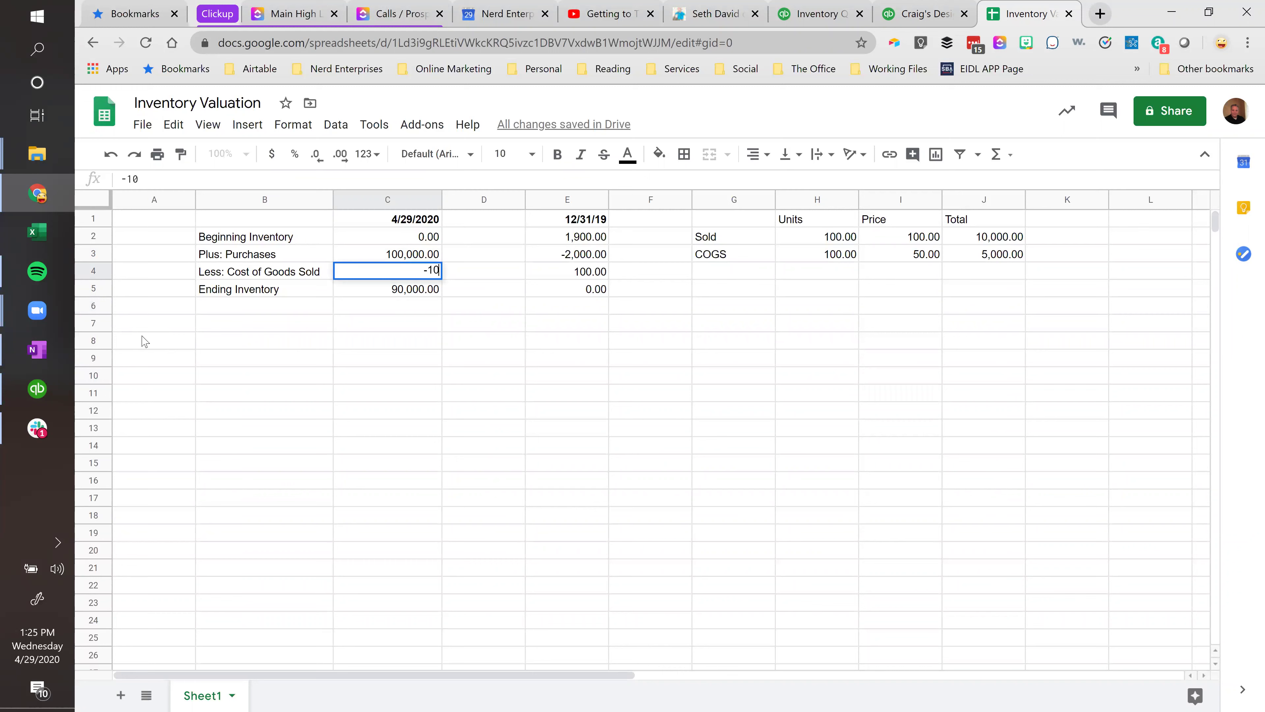
pyautogui.write('000')
pyautogui.press('Return')
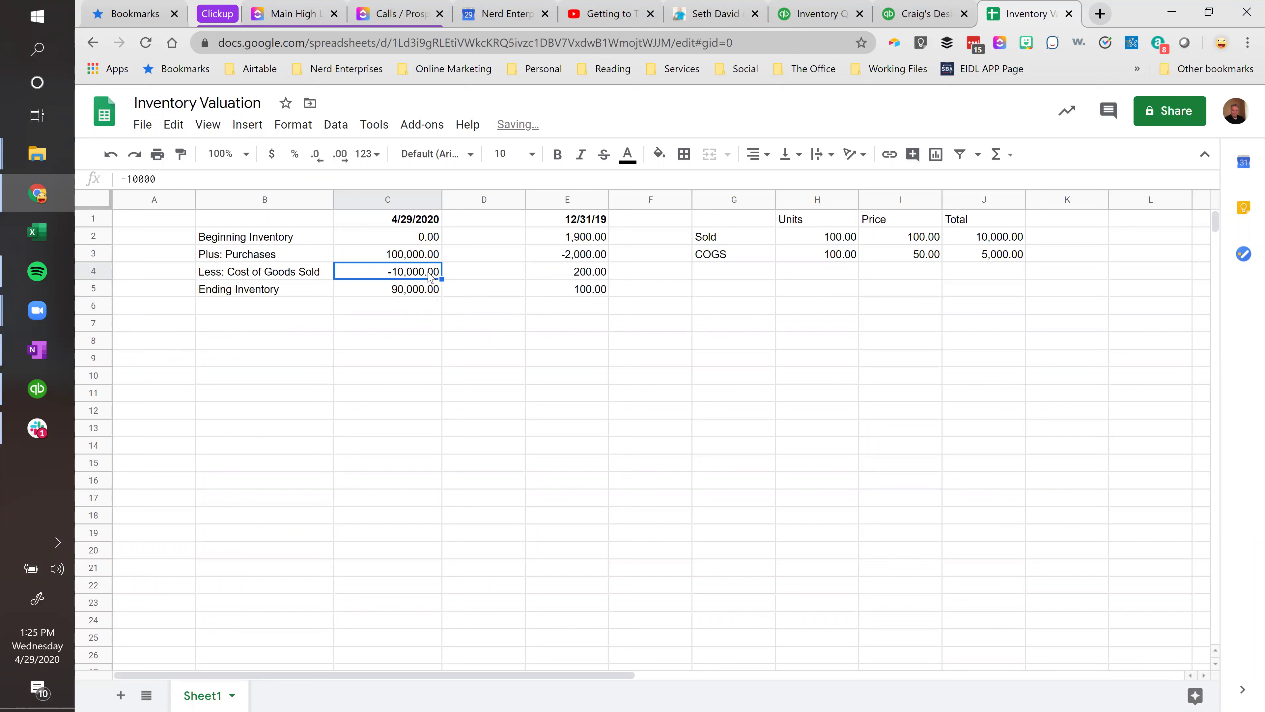
# Examine how the 12/31/19 unit formulas follow from the 4/29/2020 purchases, cost of goods sold, ending inventory and the COGS units.
pyautogui.click(408, 295)
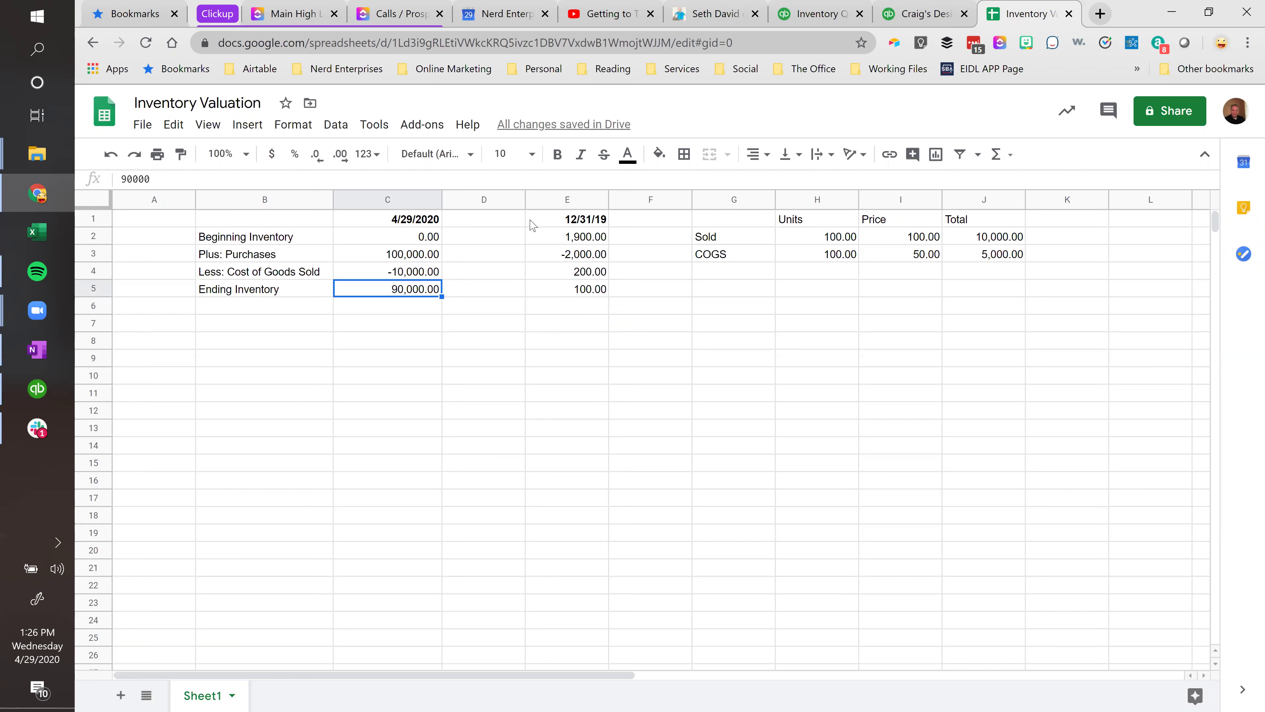
pyautogui.click(572, 239)
pyautogui.click(579, 258)
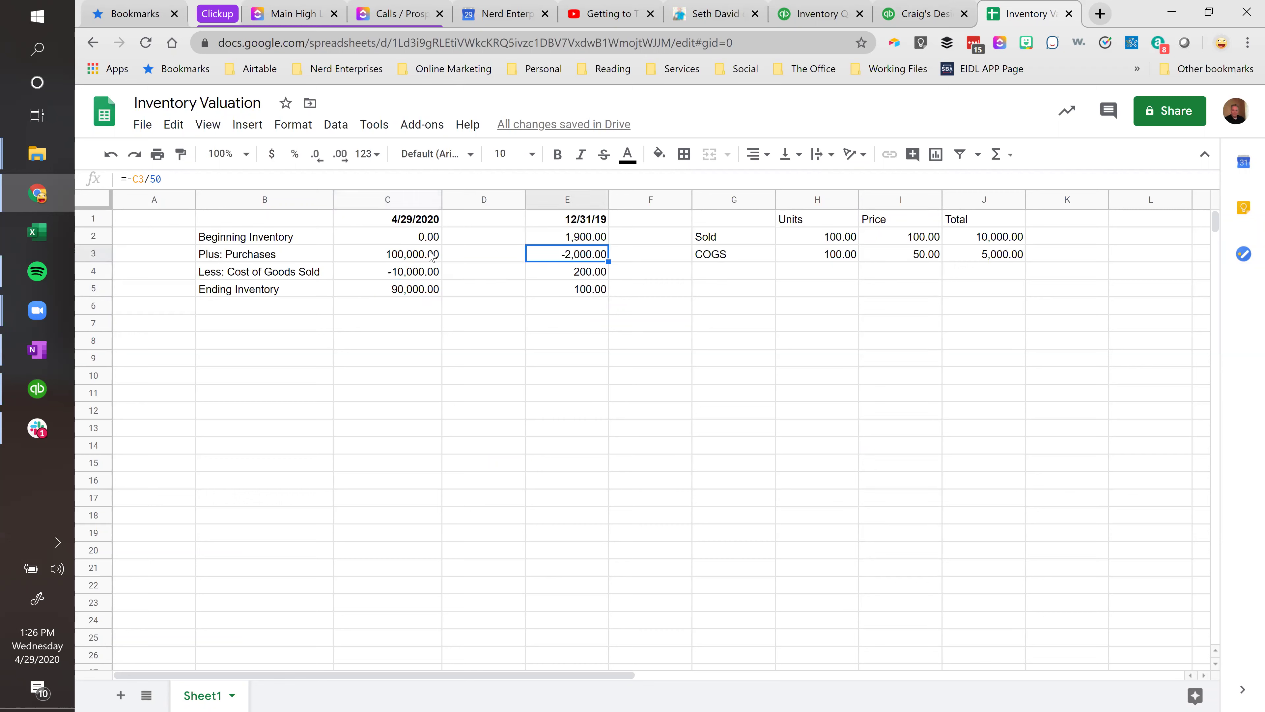
pyautogui.click(564, 272)
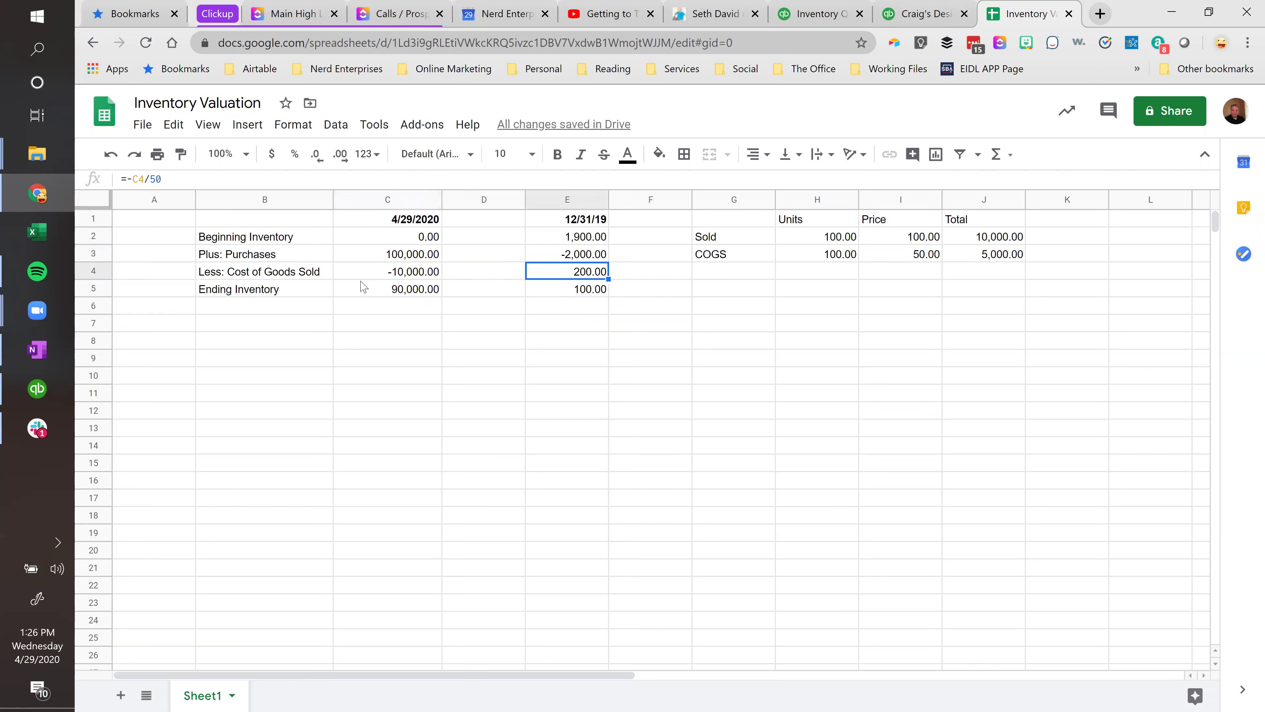
pyautogui.click(548, 292)
pyautogui.click(421, 294)
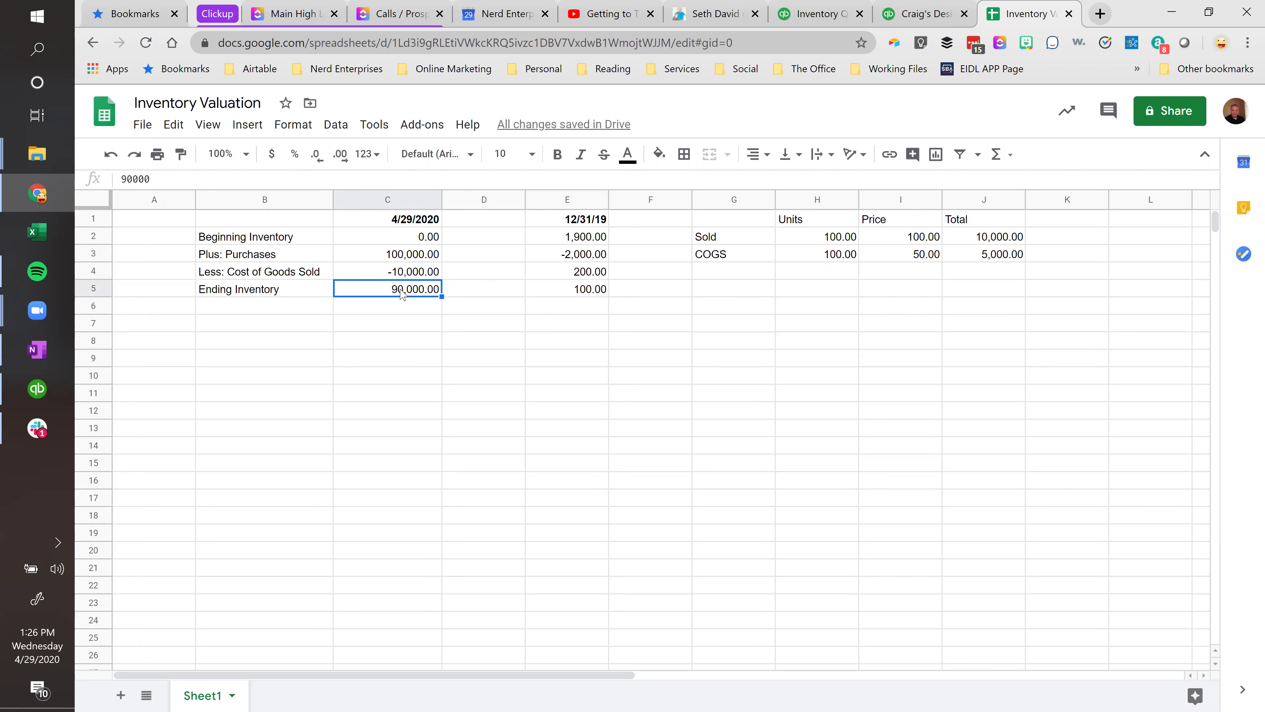
pyautogui.click(571, 292)
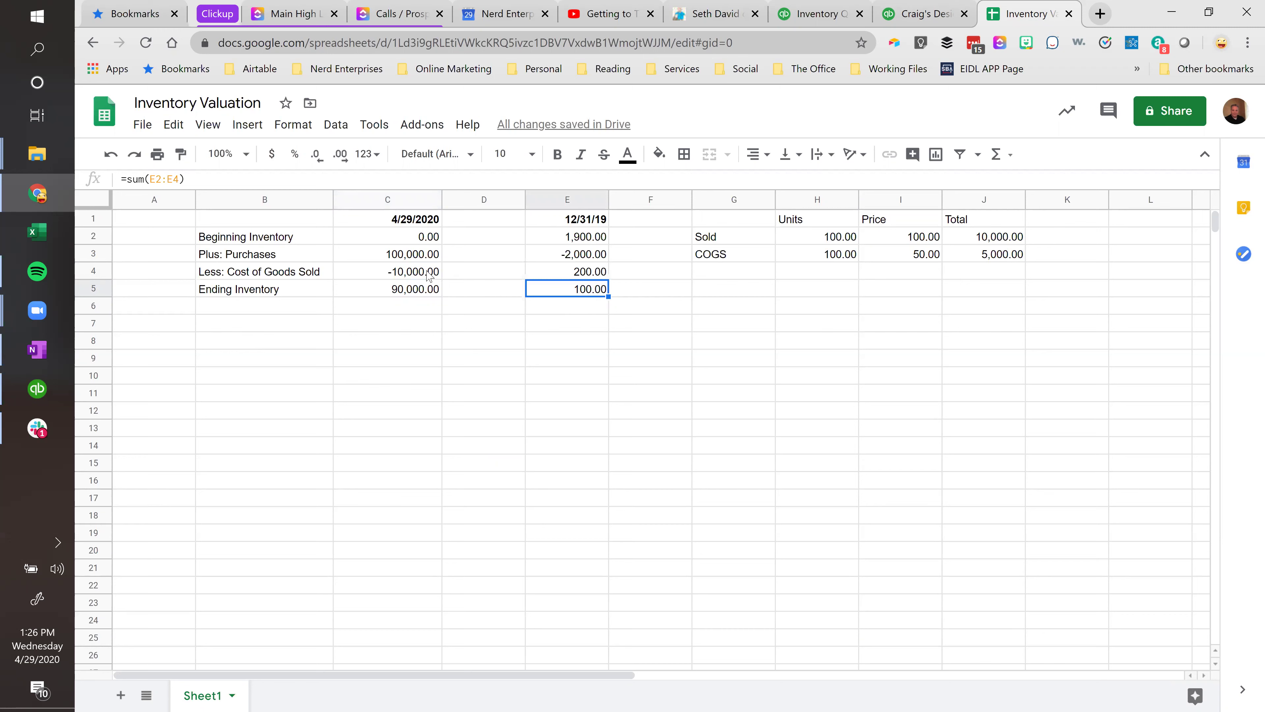
pyautogui.click(414, 272)
pyautogui.click(407, 289)
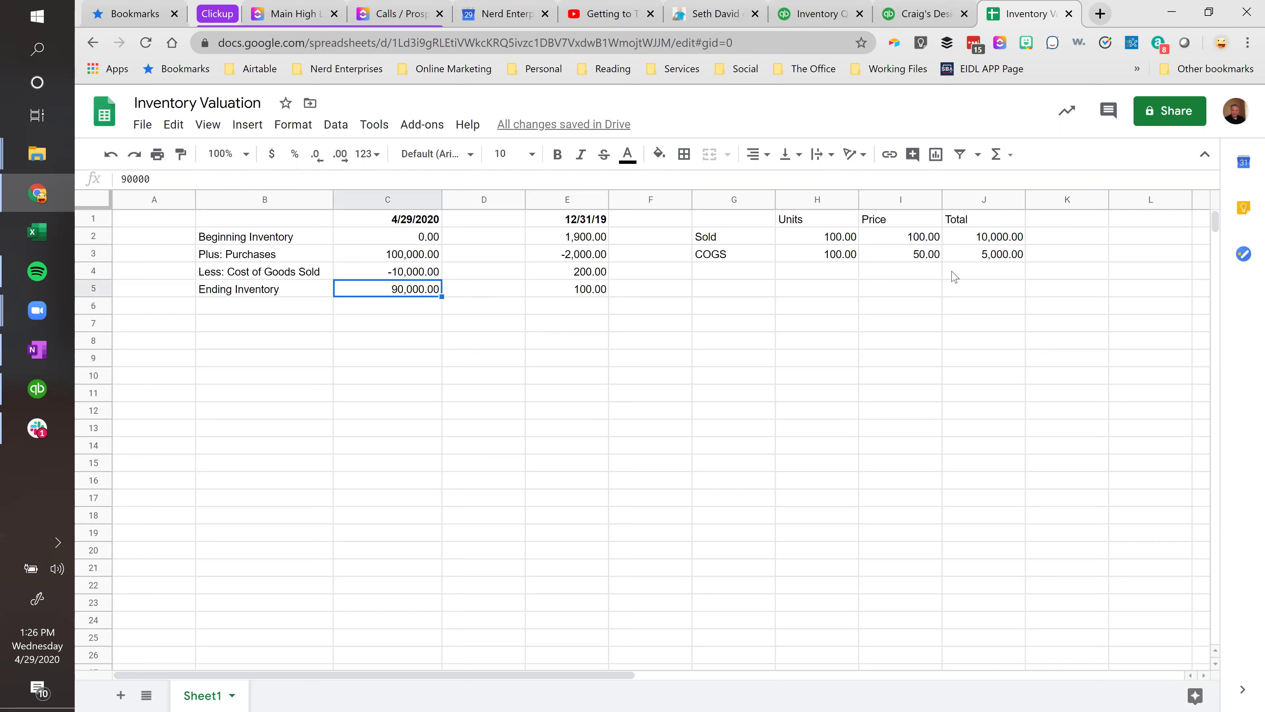
pyautogui.click(829, 256)
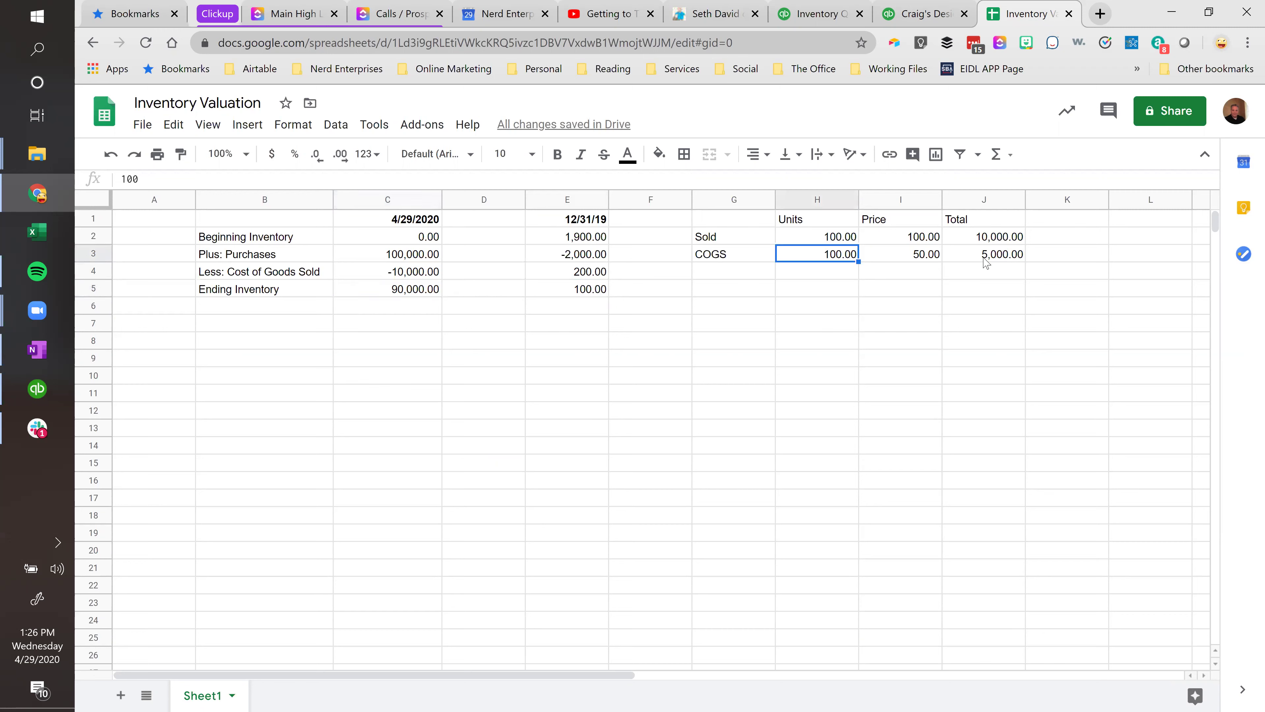
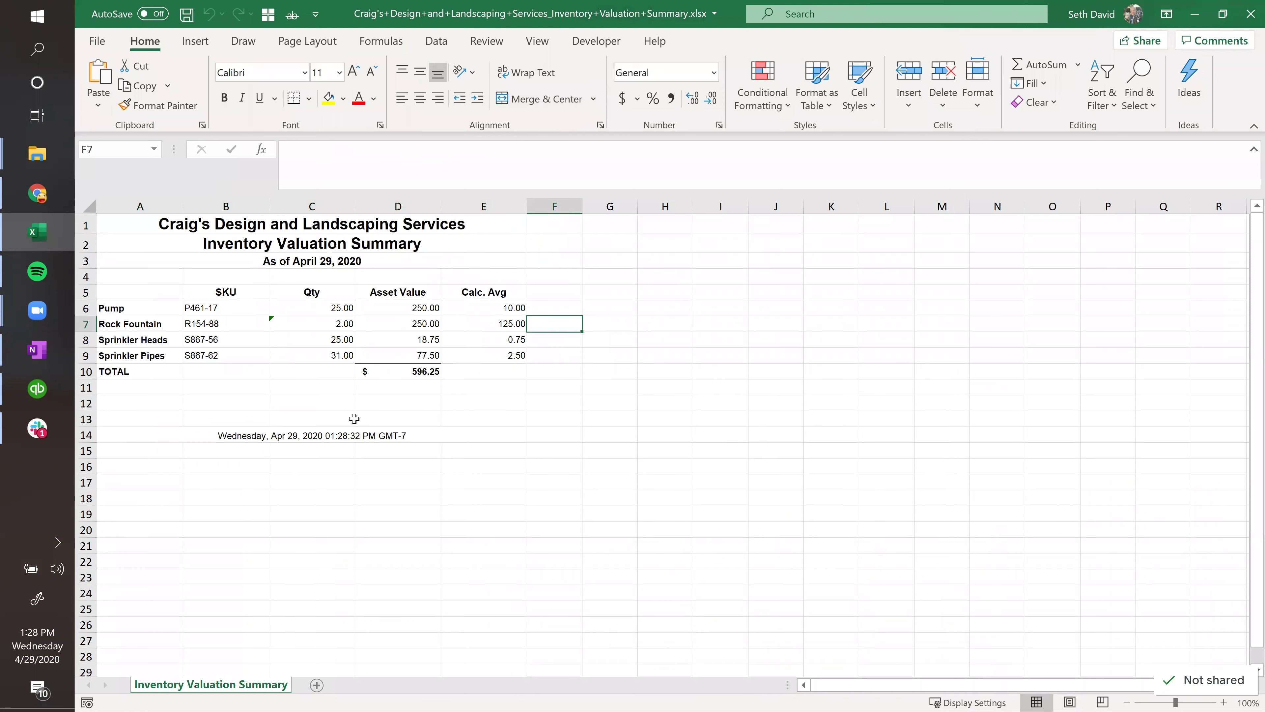
# In the exported Excel report, delete the timestamp row below the table and review the asset total, SKUs, quantities and report date.
pyautogui.click(85, 435)
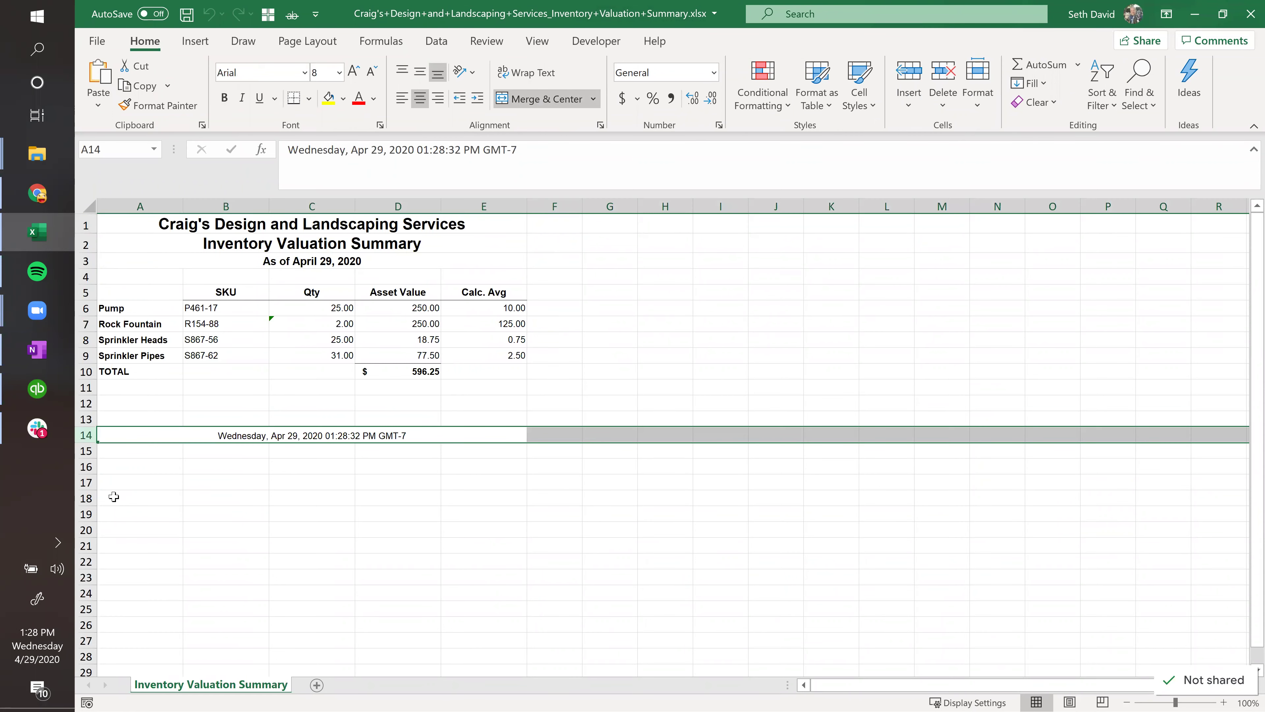
pyautogui.hotkey('ctrl', '-')
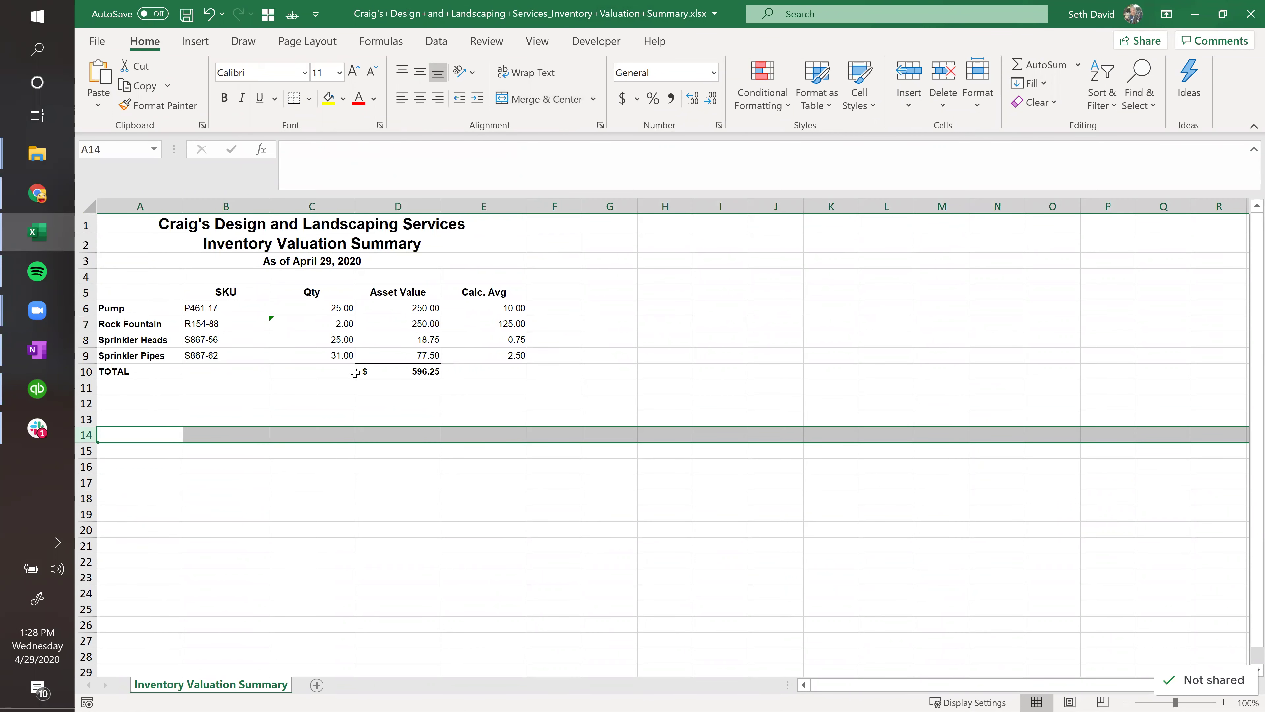
pyautogui.click(358, 371)
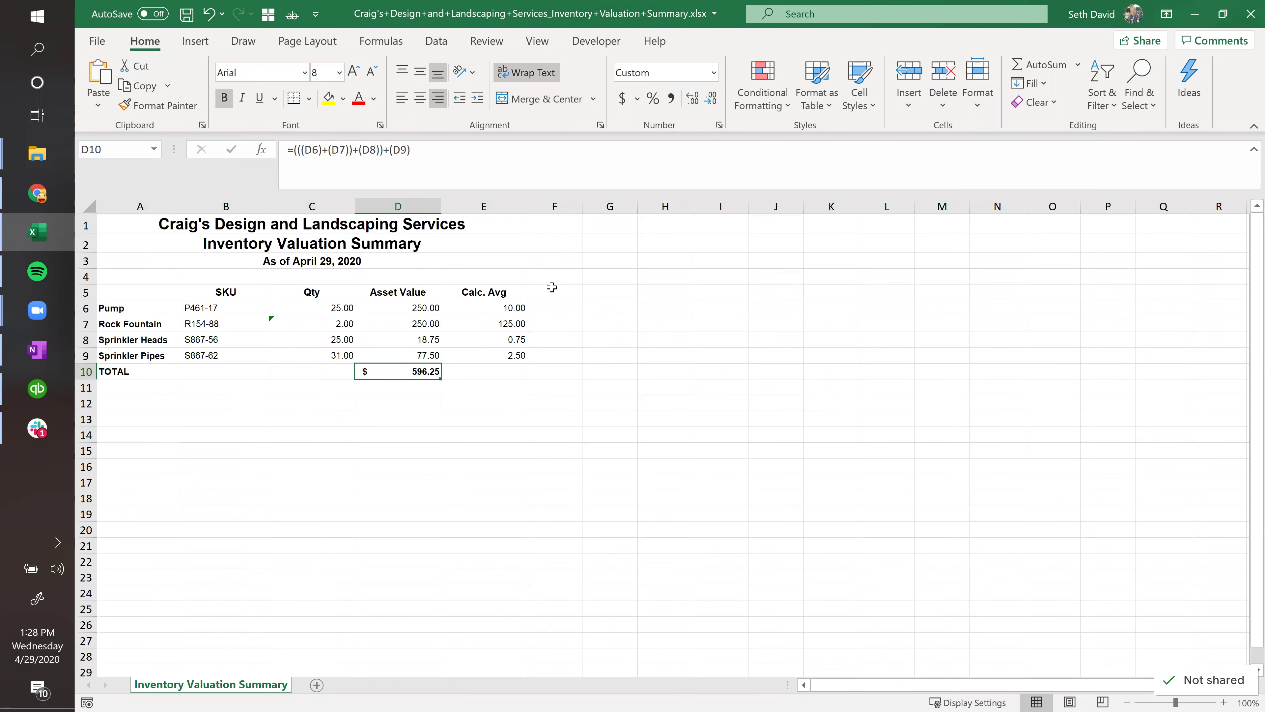
pyautogui.moveTo(204, 306); pyautogui.dragTo(208, 355)
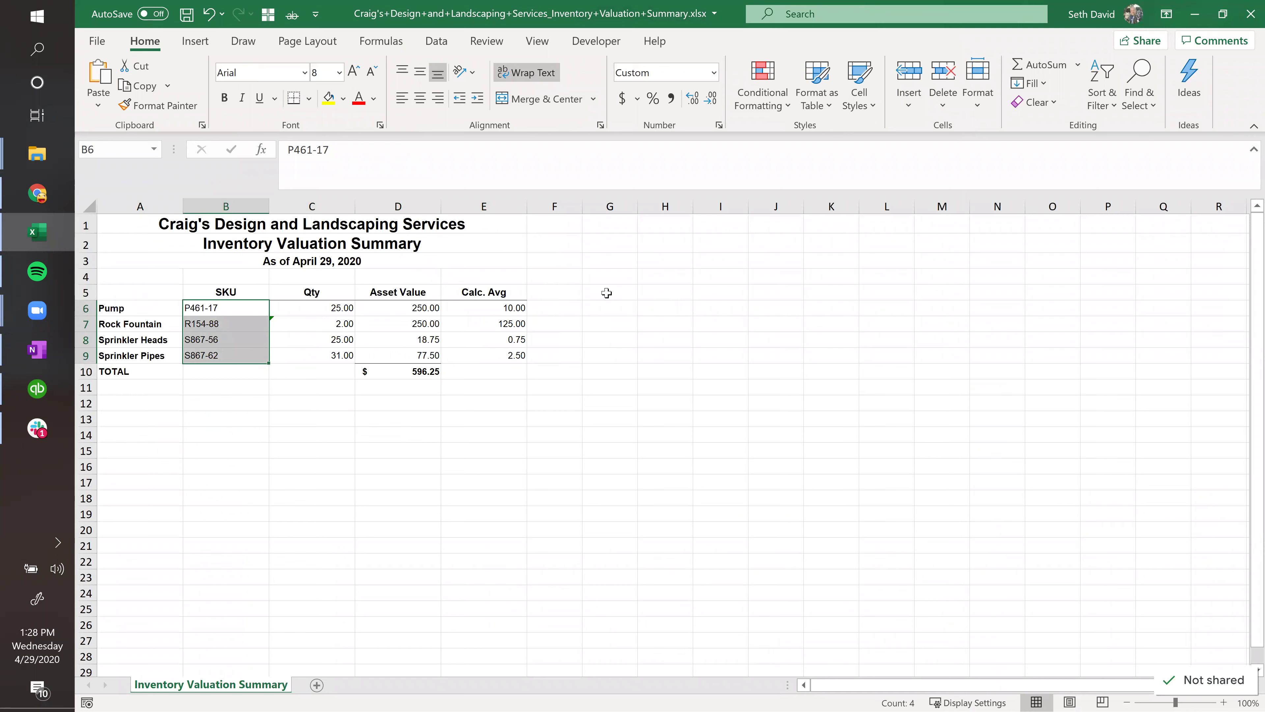
pyautogui.moveTo(319, 308); pyautogui.dragTo(325, 354)
pyautogui.click(312, 265)
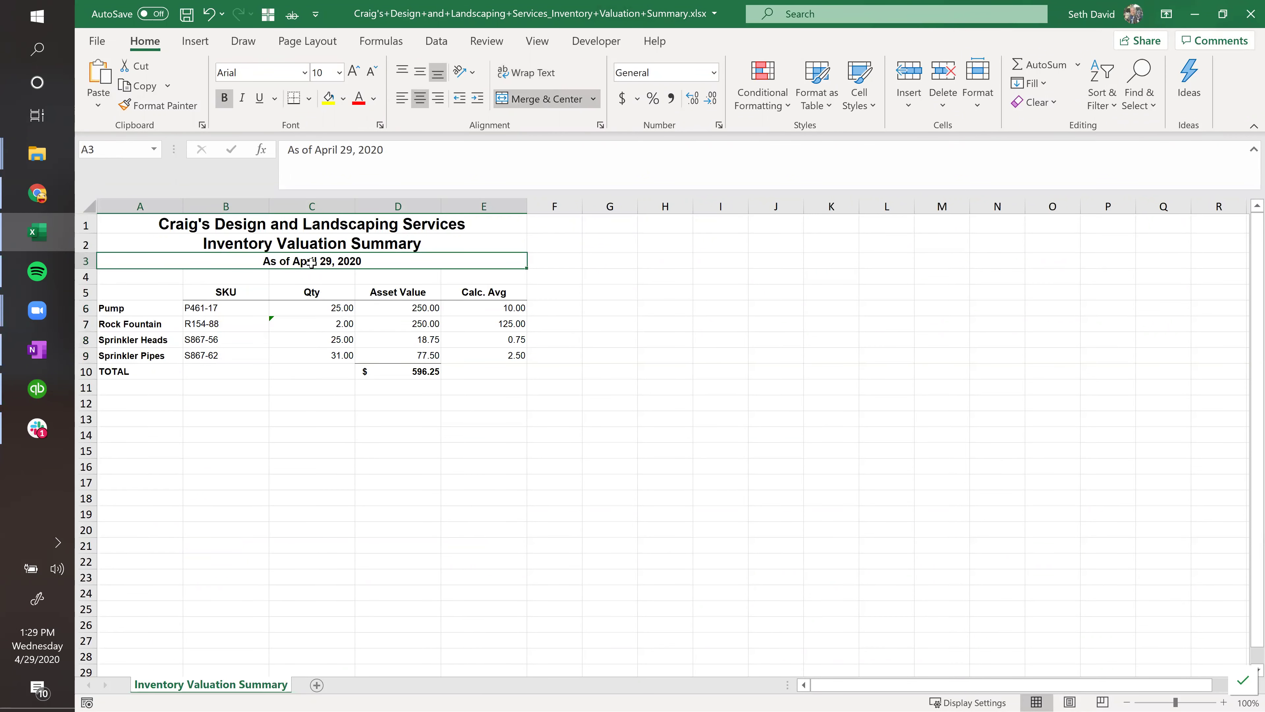
# Add the heading "Add Back Sales" in G5 with the period "1/1/20 - 4/29/20" above it in G4.
pyautogui.click(601, 290)
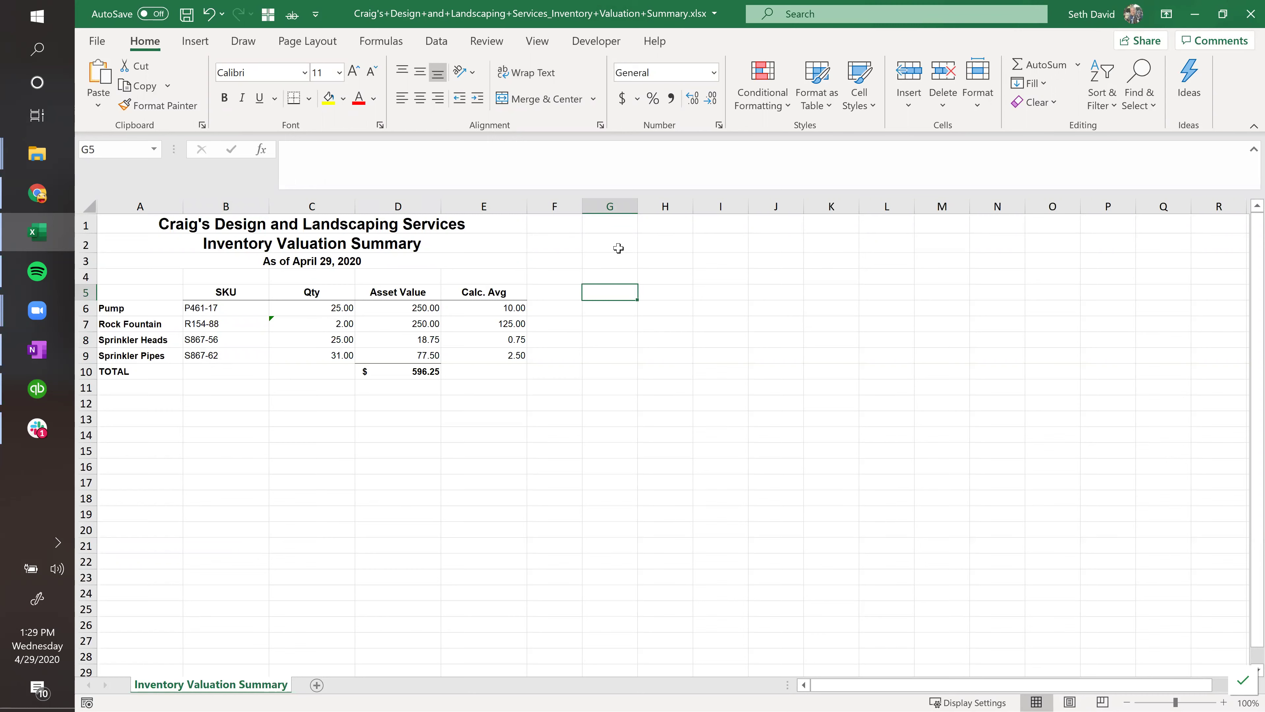
pyautogui.write('A')
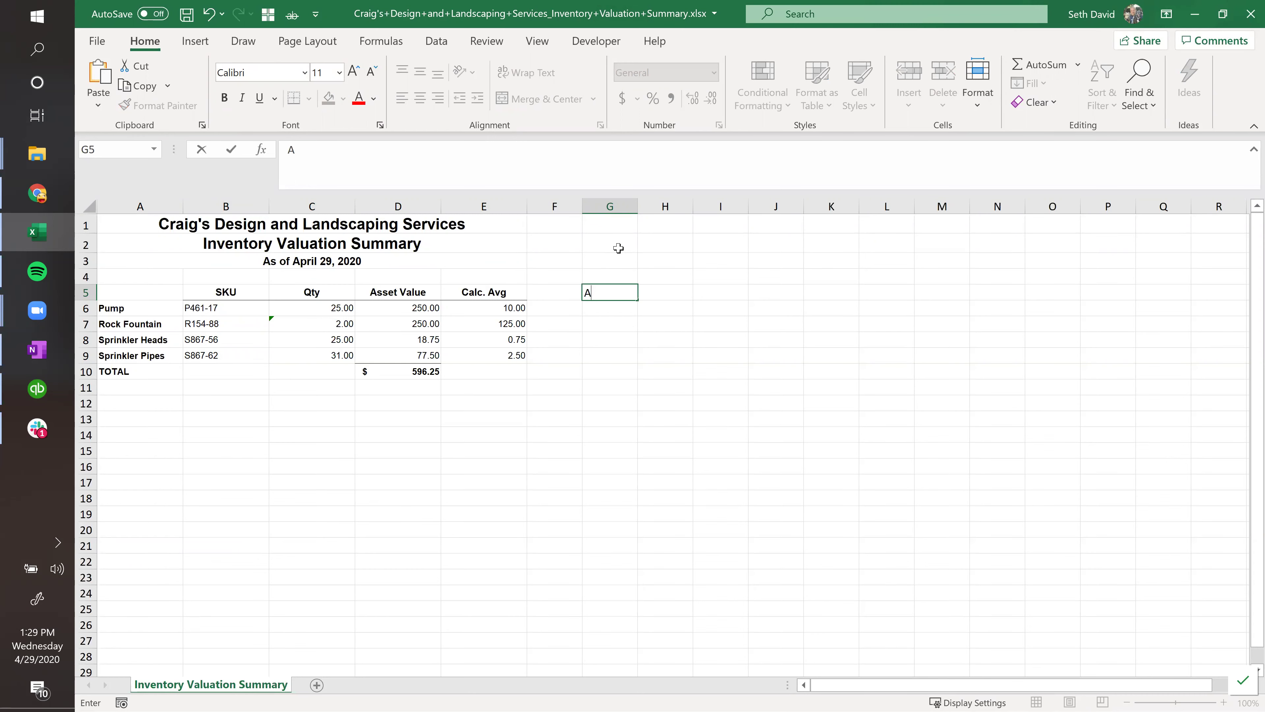
pyautogui.write('dd Back Sales')
pyautogui.press('Up')
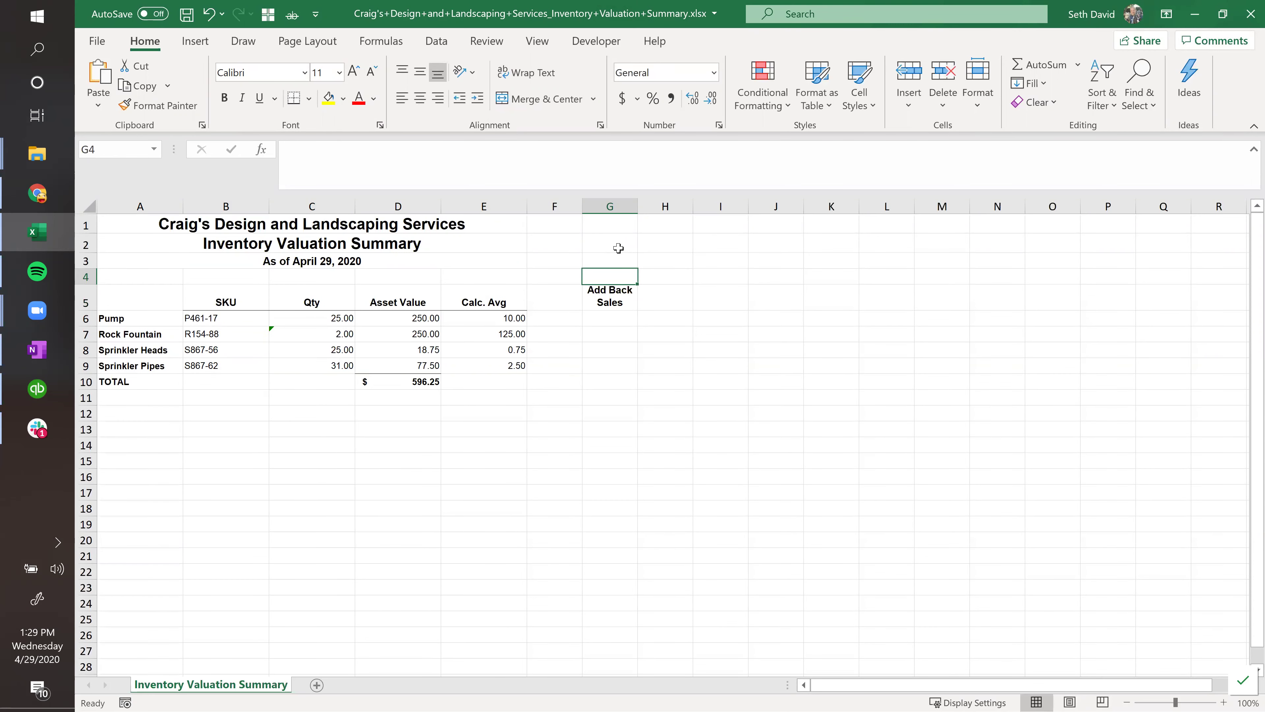
pyautogui.write('1/1/20')
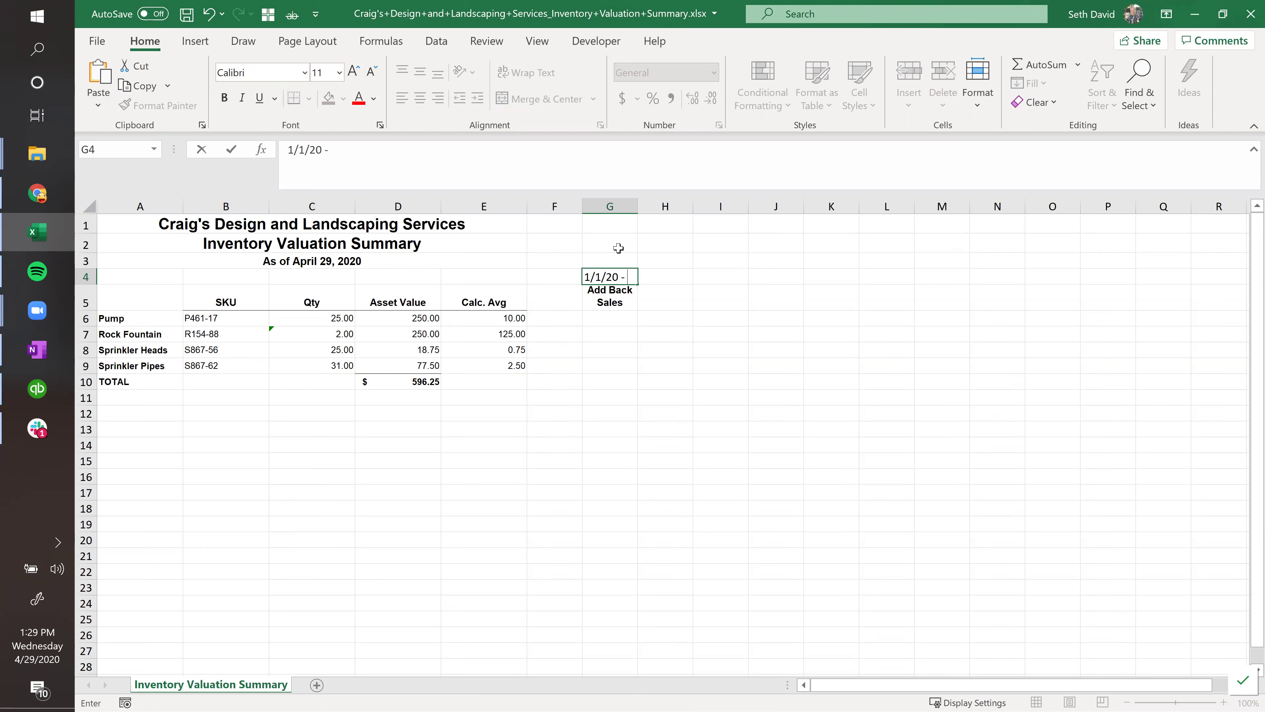
pyautogui.write(' - 4/29/20')
pyautogui.hotkey('ctrl', 'Return')
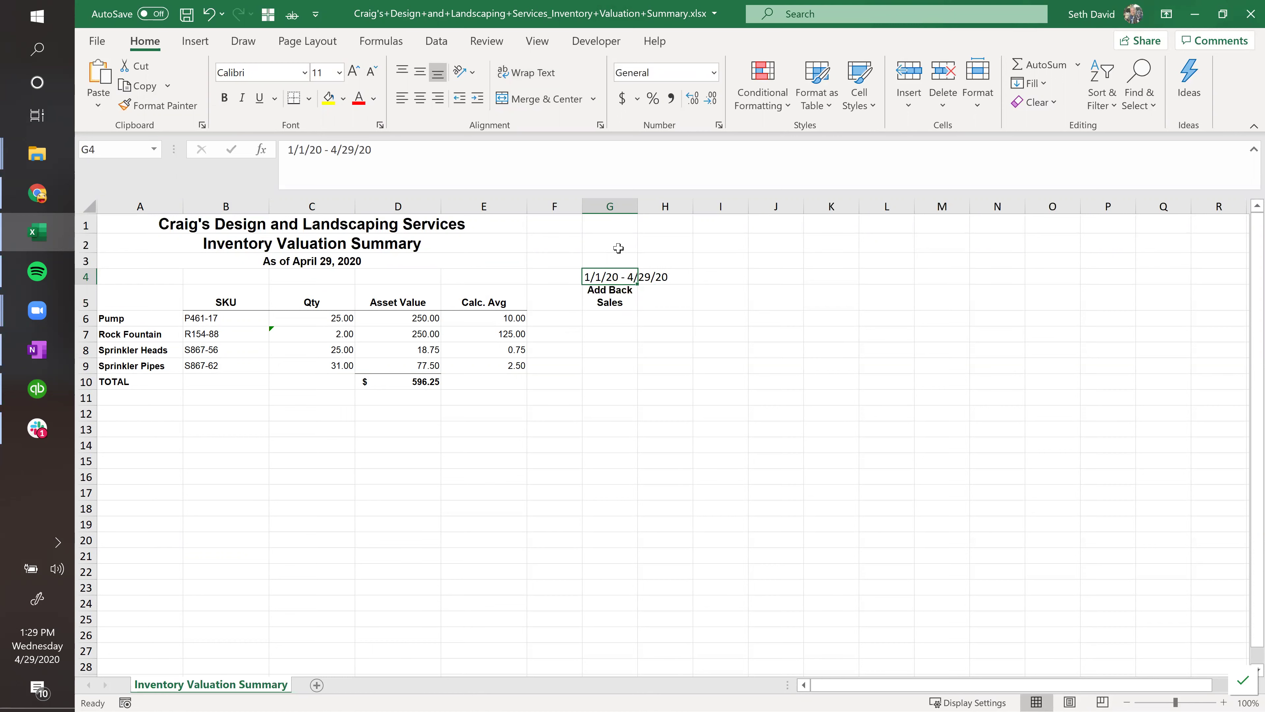
# Turn off text wrapping for the entire worksheet and try to unmerge its cells.
pyautogui.click(602, 317)
pyautogui.click(348, 324)
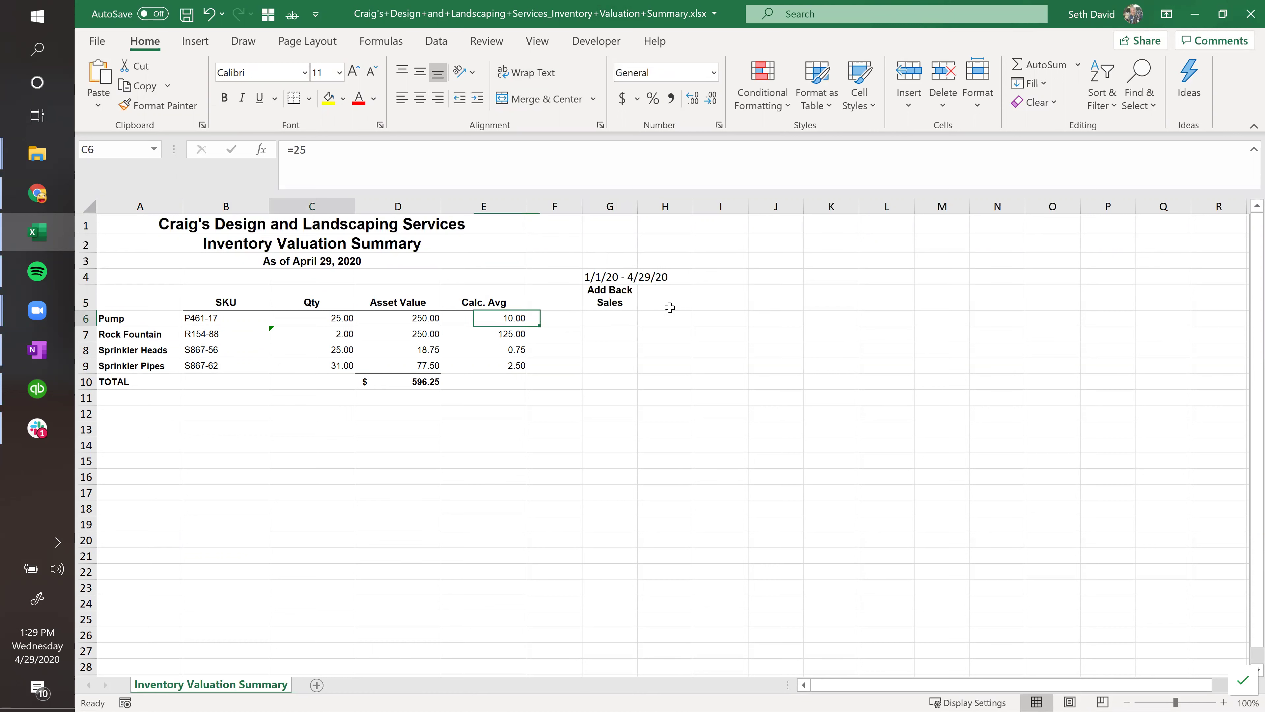
pyautogui.click(625, 317)
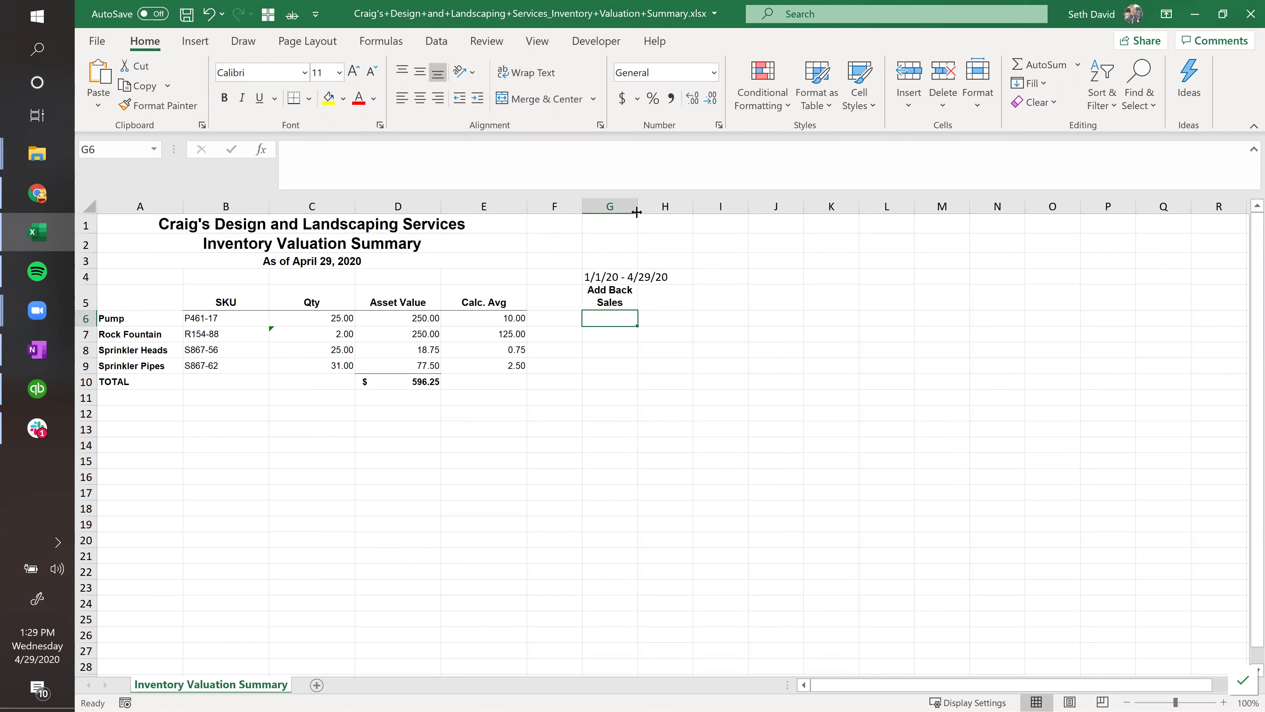
pyautogui.click(88, 207)
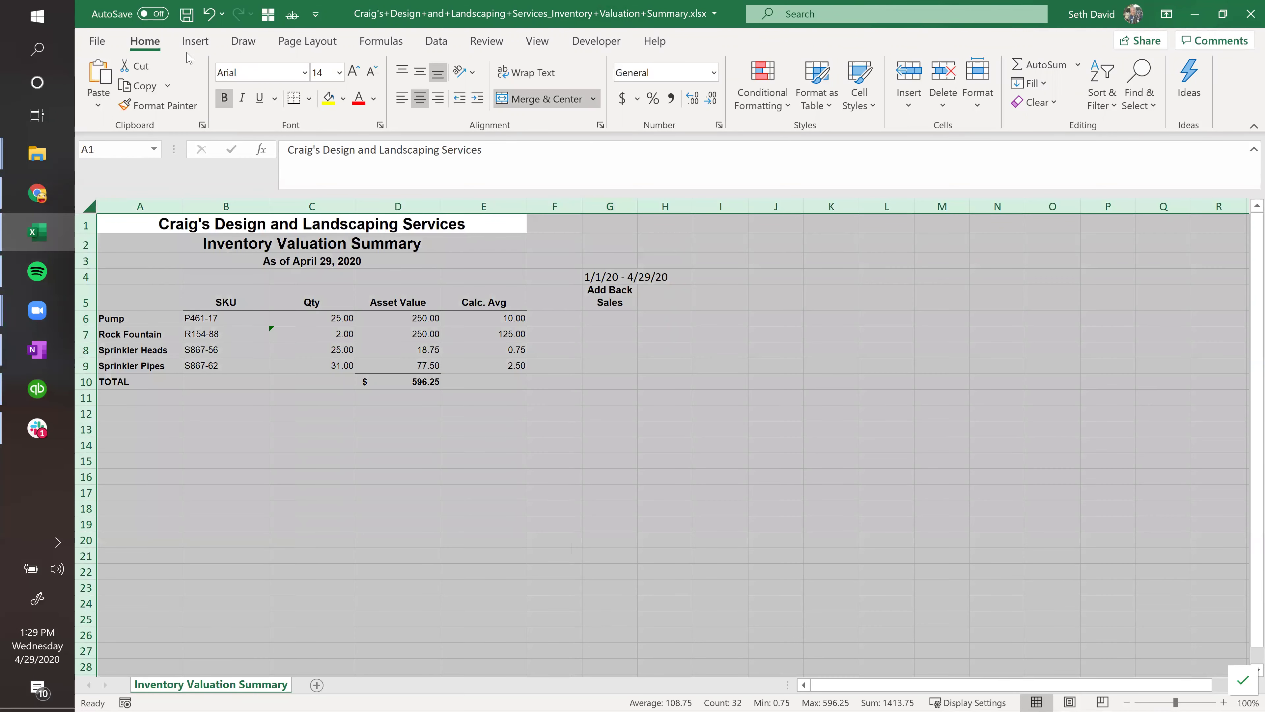
pyautogui.click(536, 77)
pyautogui.click(535, 77)
pyautogui.click(594, 99)
pyautogui.click(573, 193)
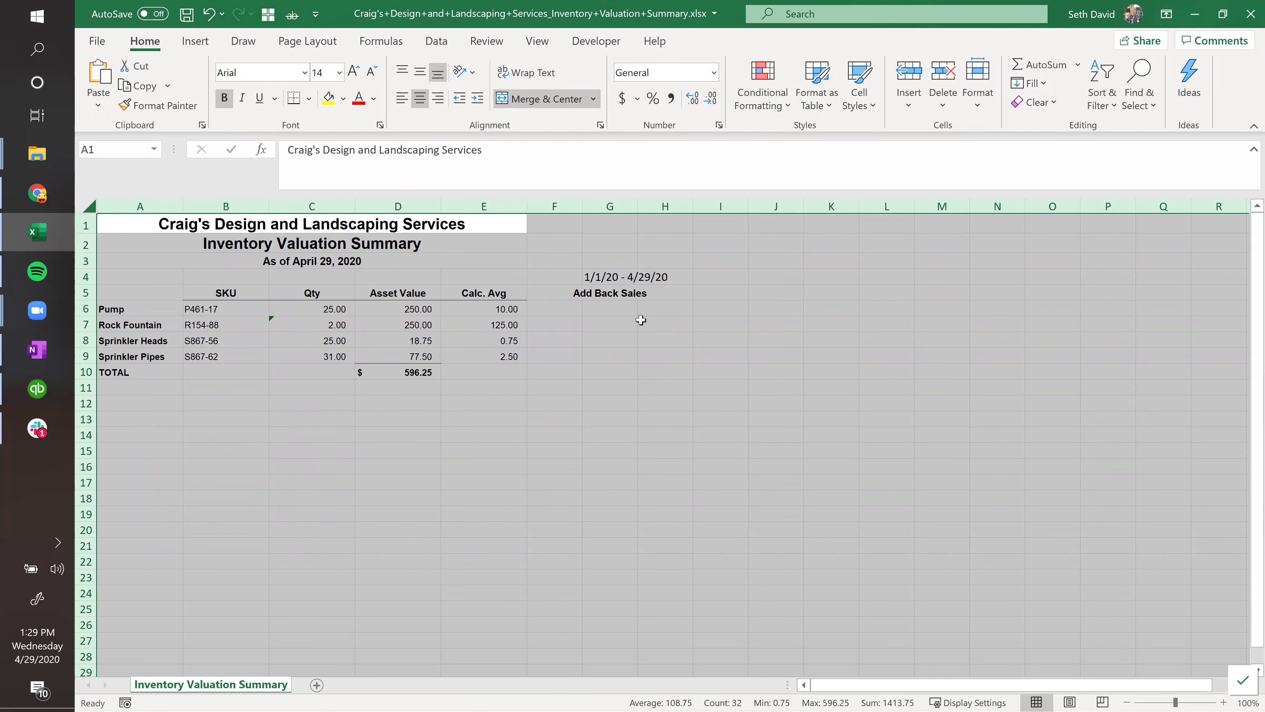
# Fit column G to its contents and copy the period "1/1/20 - 4/29/20" from G4 into H4.
pyautogui.click(629, 228)
pyautogui.doubleClick(638, 206)
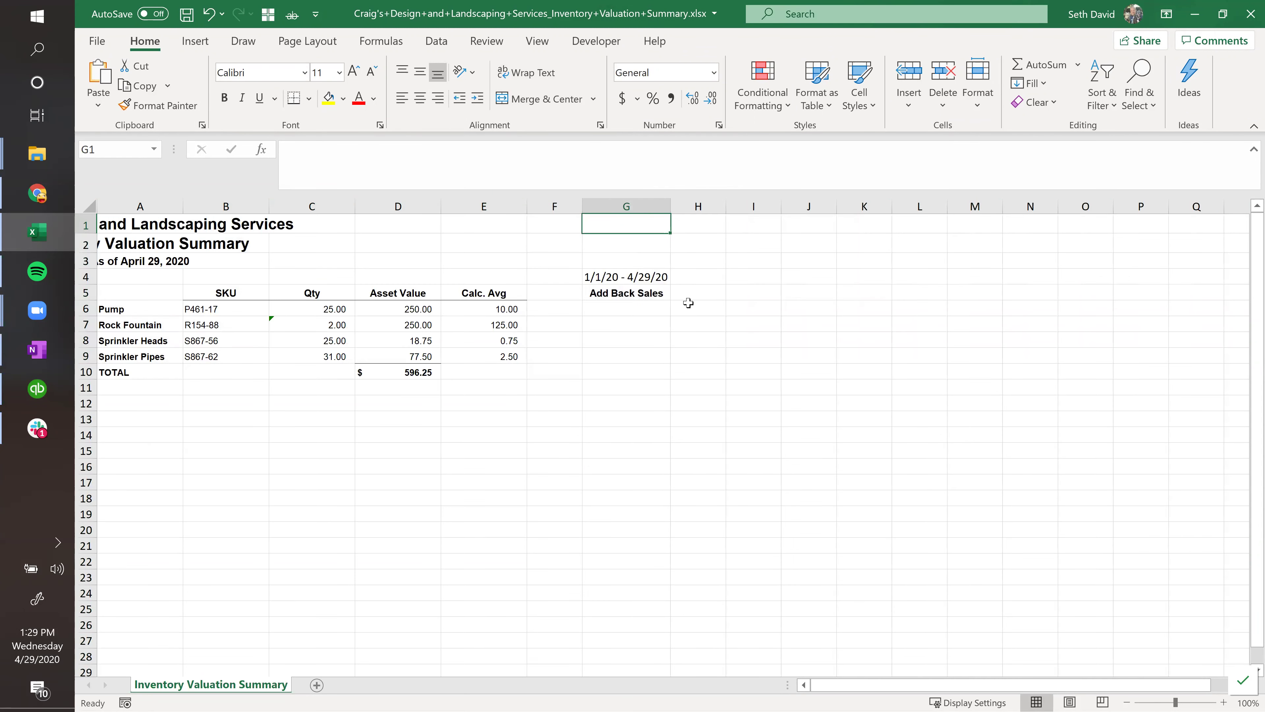
pyautogui.click(633, 278)
pyautogui.hotkey('ctrl', 'c')
pyautogui.click(692, 280)
pyautogui.hotkey('ctrl', 'v')
pyautogui.press('Down')
pyautogui.press('Escape')
# Add the heading "Subtract Purchases" in H5 and widen column H.
pyautogui.write('Subr')
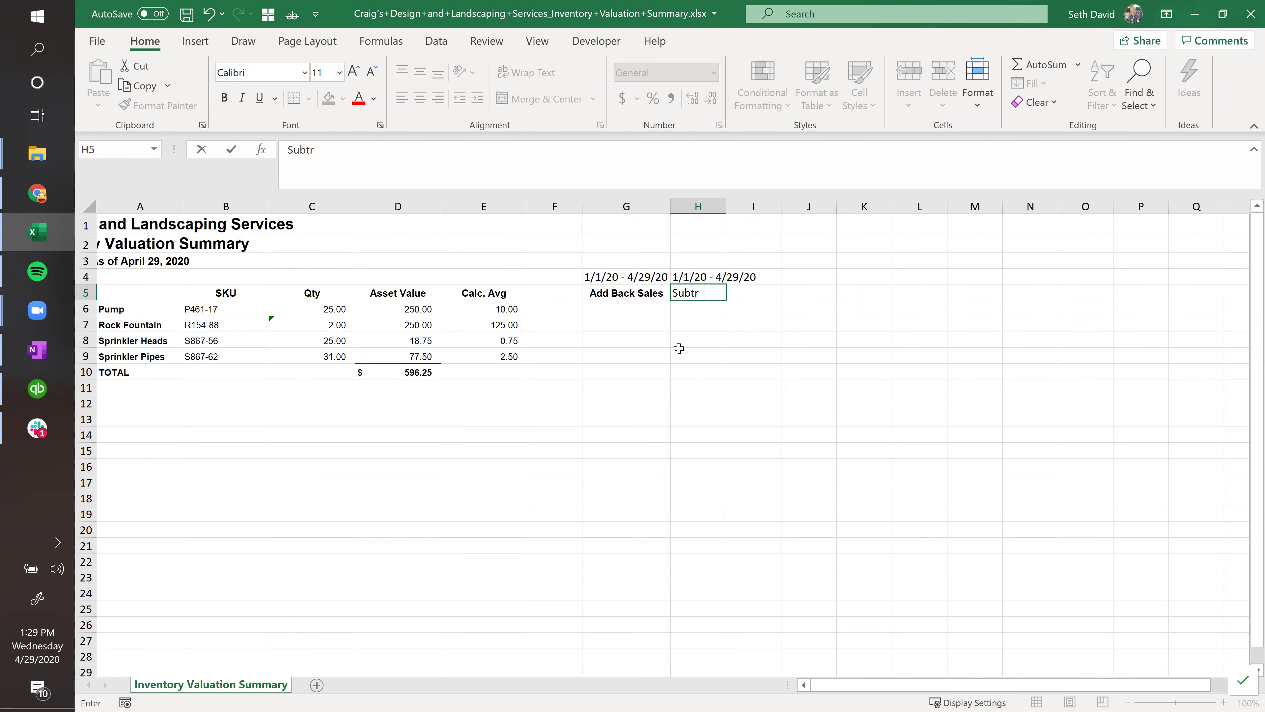
pyautogui.write('ract Purchases')
pyautogui.press('Return')
pyautogui.press('Left')
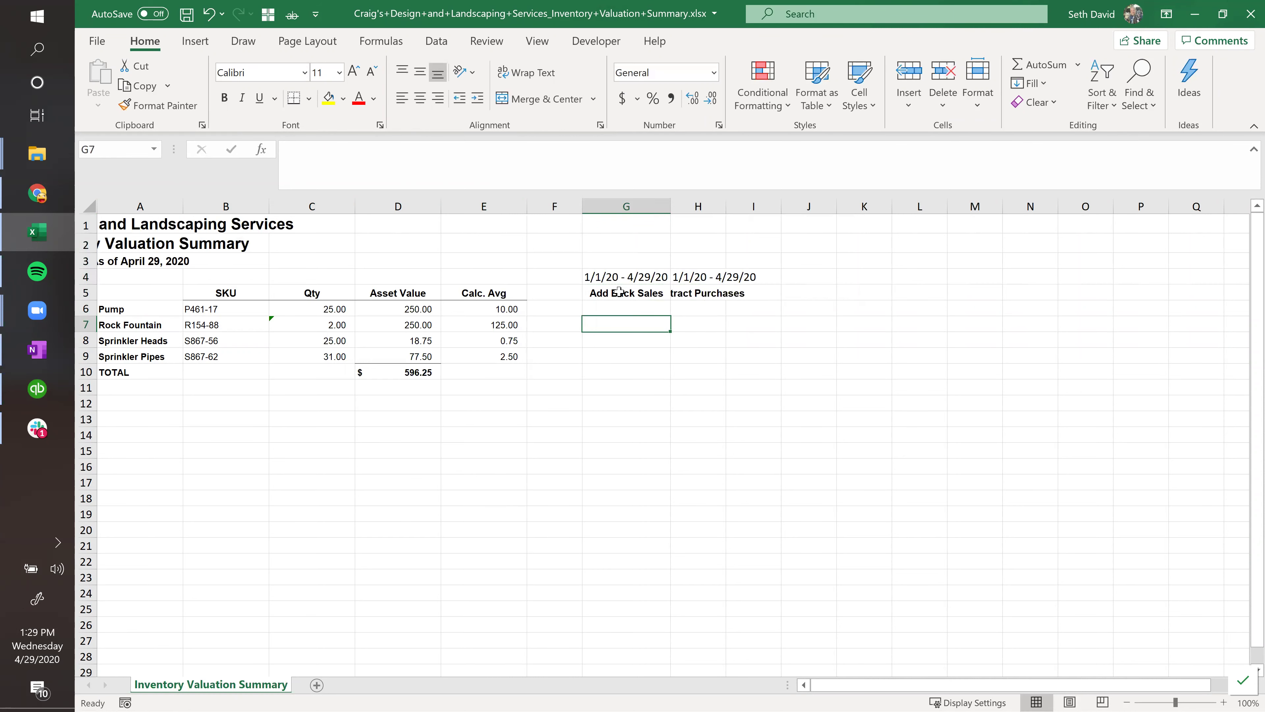
pyautogui.moveTo(723, 205); pyautogui.dragTo(752, 205)
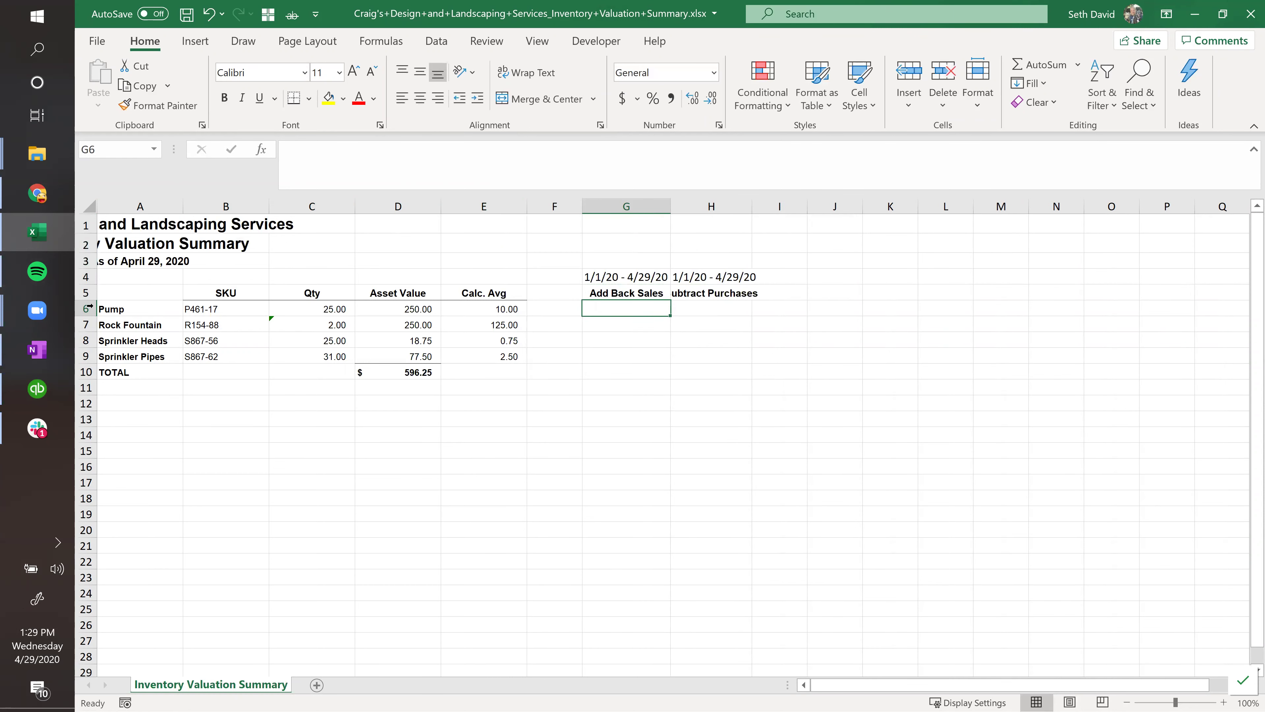
# Switch to QuickBooks, open the Inventory Valuation Detail behind the Pump's quantity and review its transactions.
pyautogui.click(27, 200)
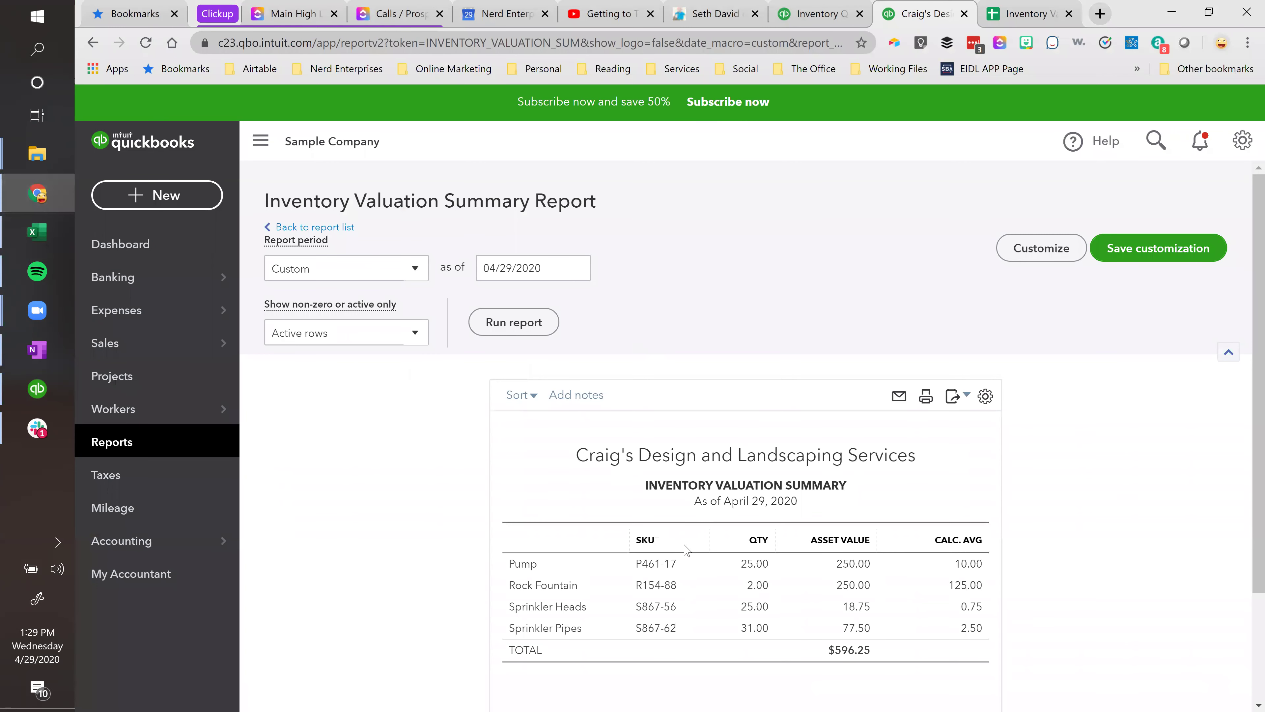
pyautogui.click(755, 565)
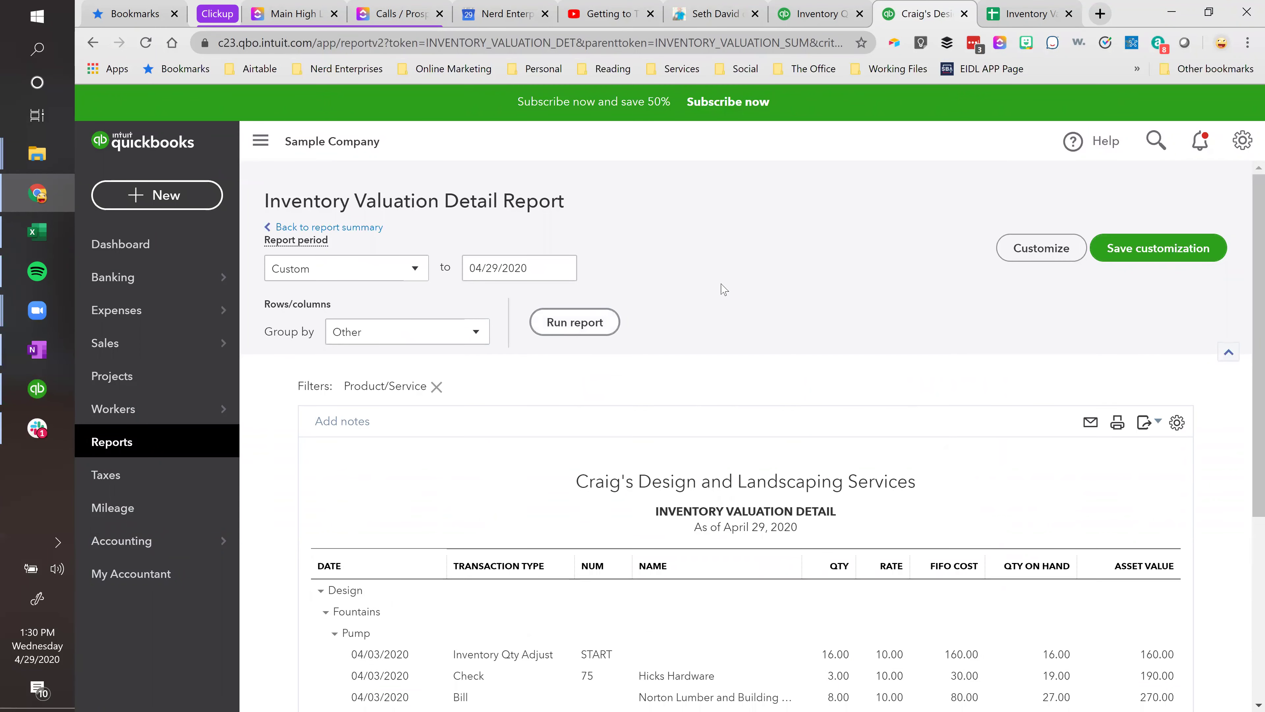
pyautogui.scroll(-3, 793, 335)
pyautogui.scroll(-3, 793, 335)
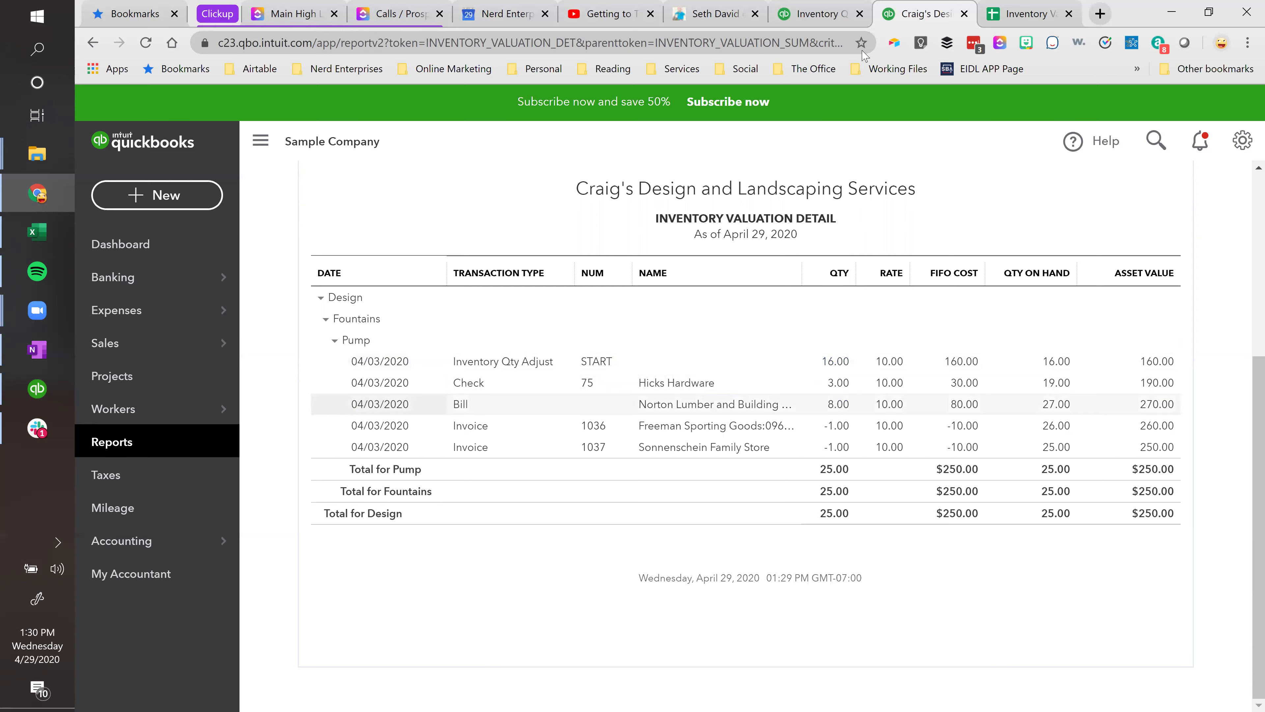
# Check the Pump's invoiced quantities in QuickBooks against the Google Sheets example, and enter 2 under Add Back Sales in G6 of the Excel report.
pyautogui.click(1007, 15)
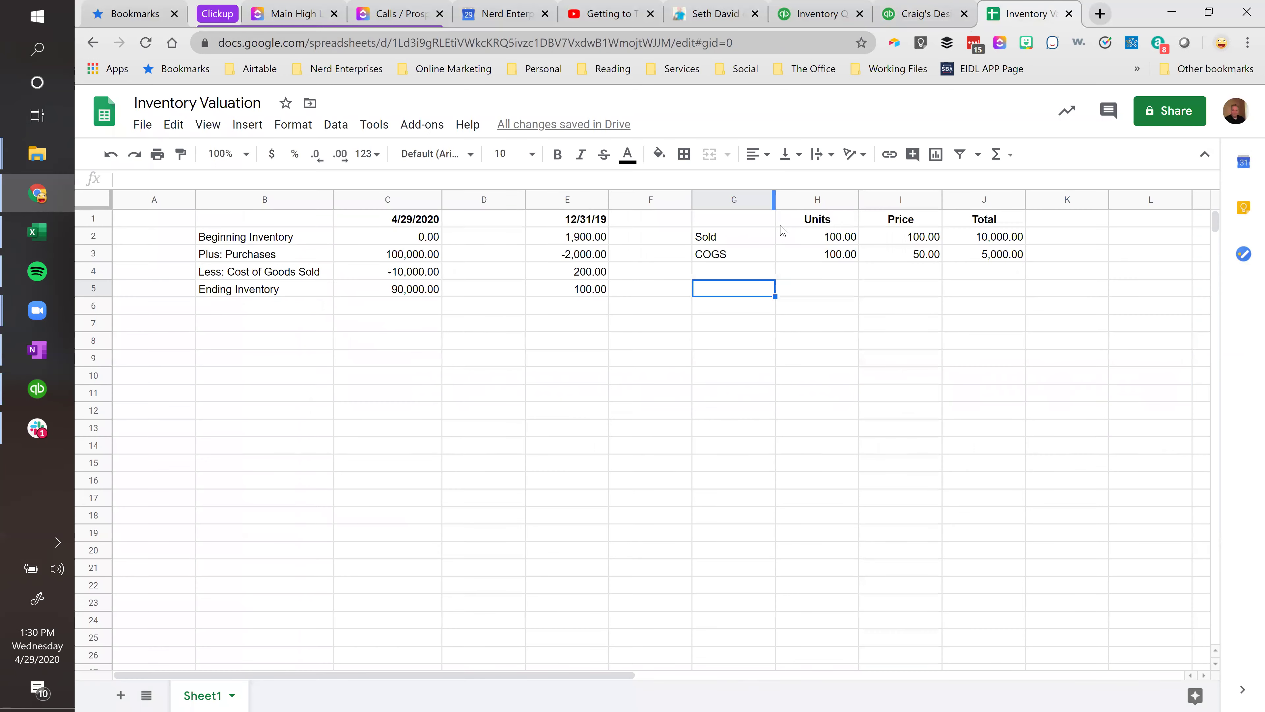
pyautogui.click(902, 20)
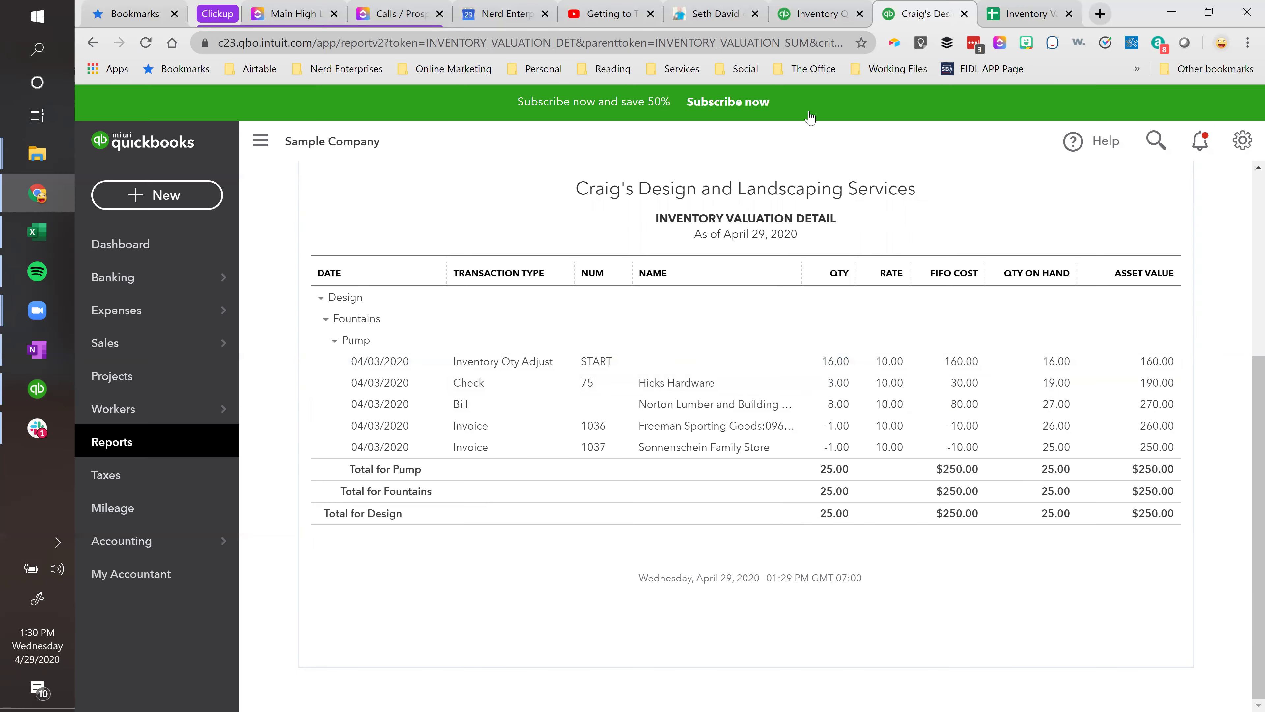
pyautogui.click(1016, 14)
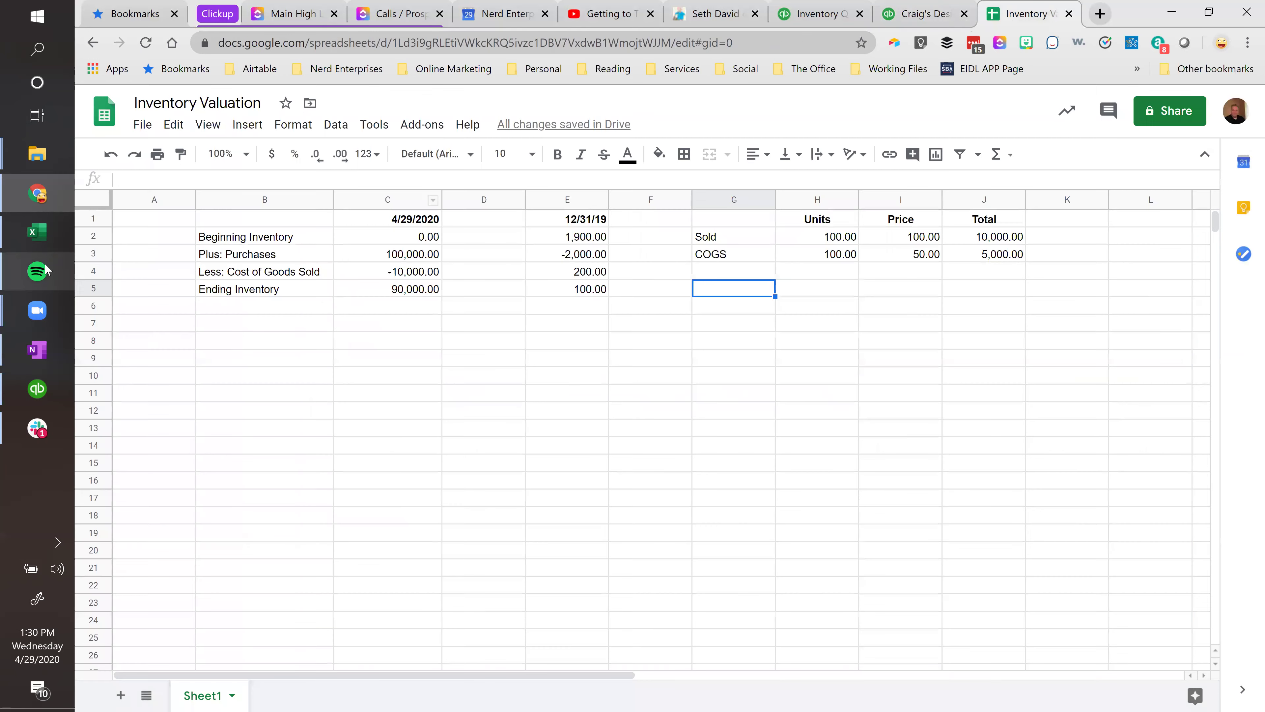
pyautogui.click(37, 232)
pyautogui.click(638, 306)
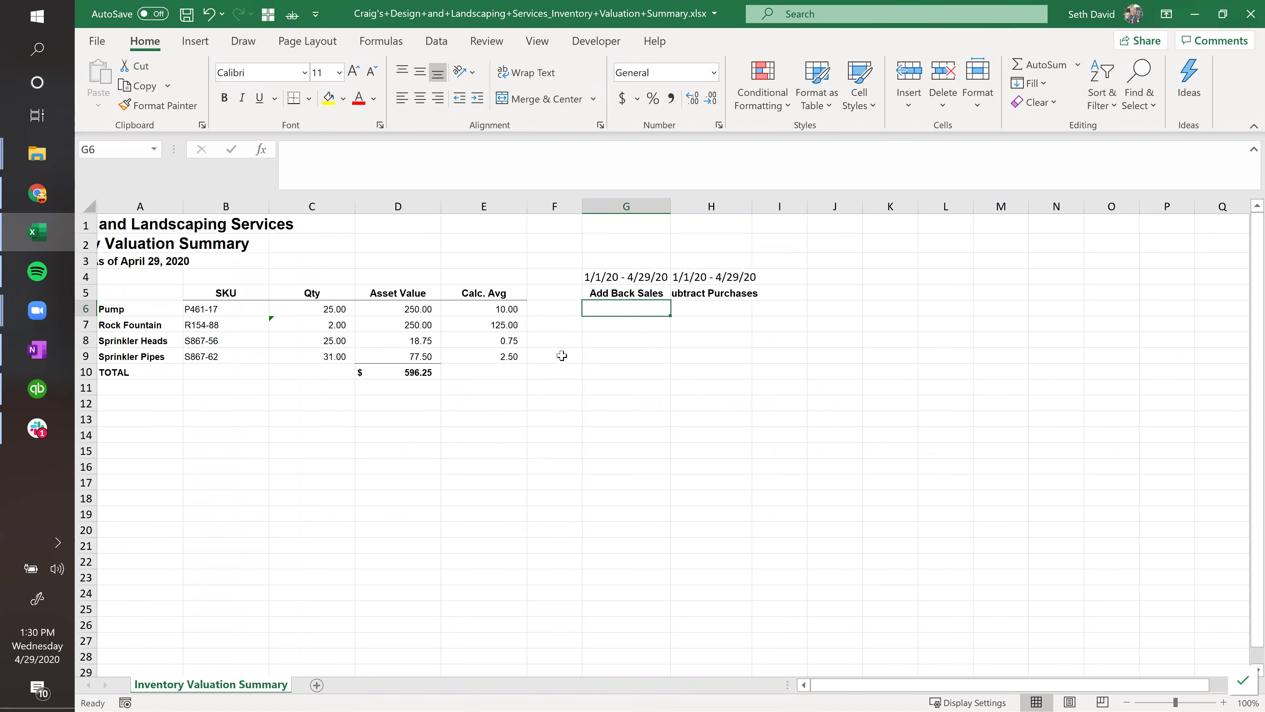
pyautogui.hotkey('alt', 'Tab')
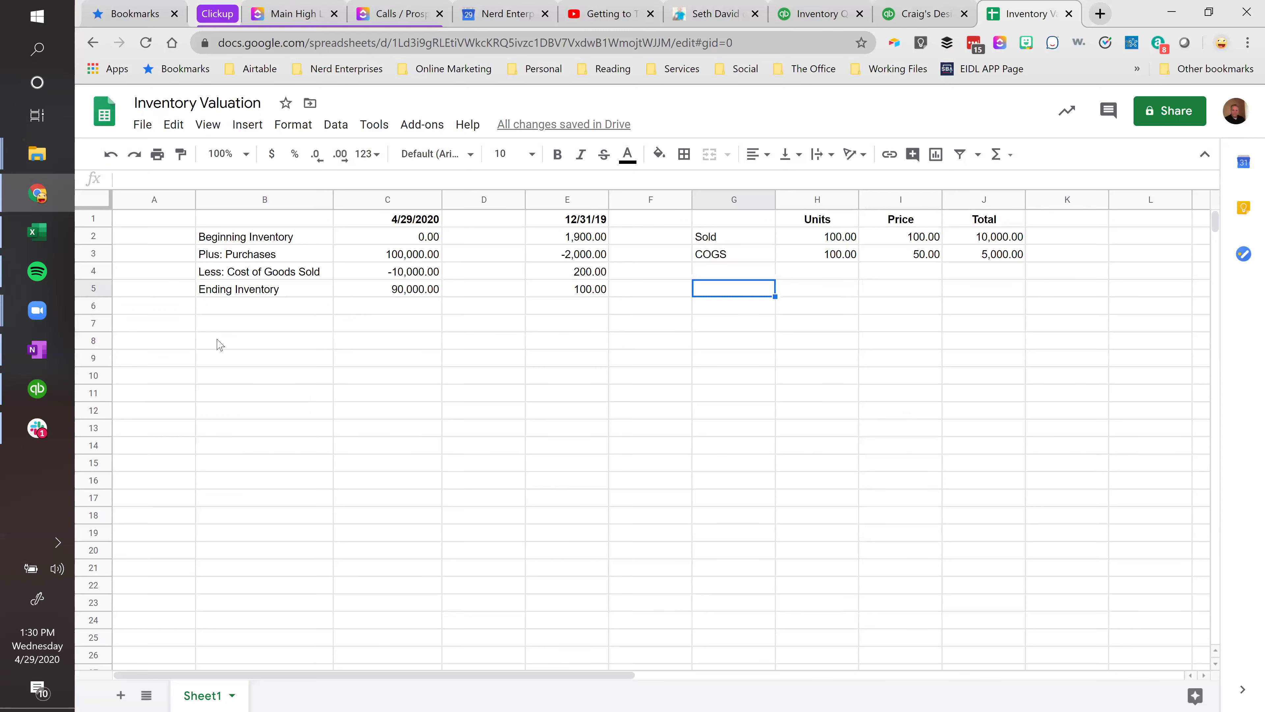
pyautogui.click(929, 14)
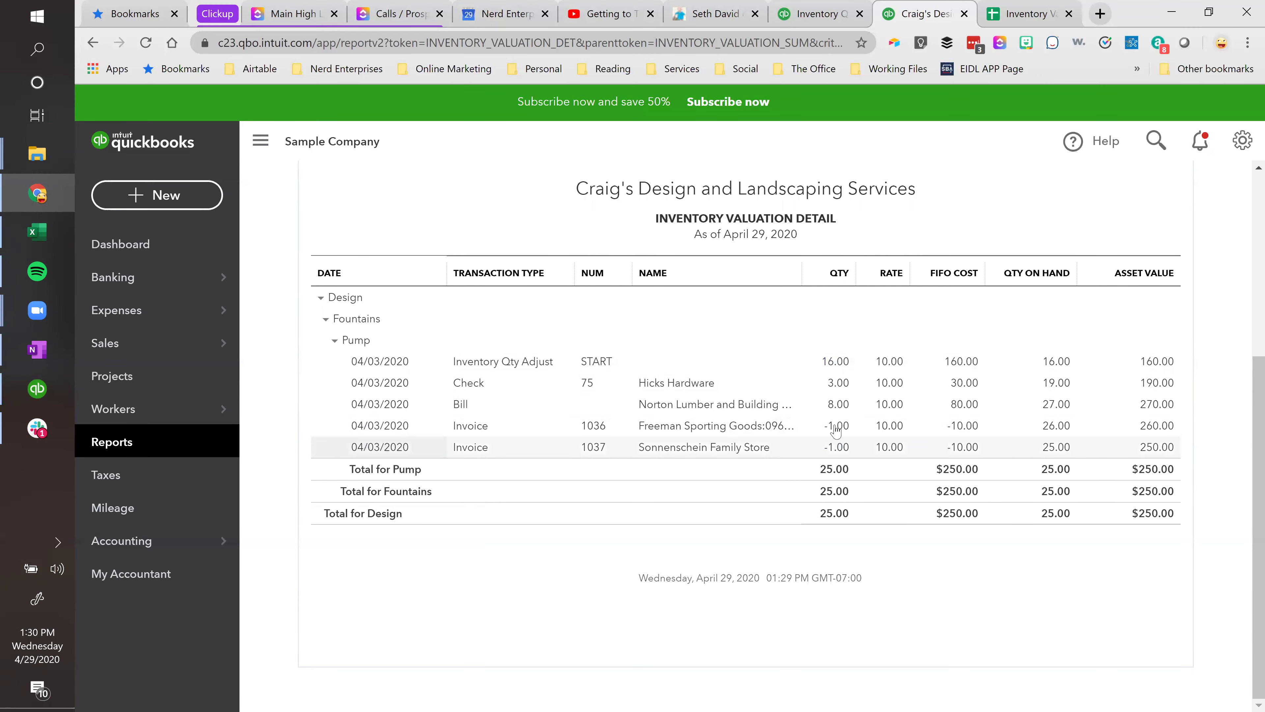
pyautogui.hotkey('alt', 'Tab')
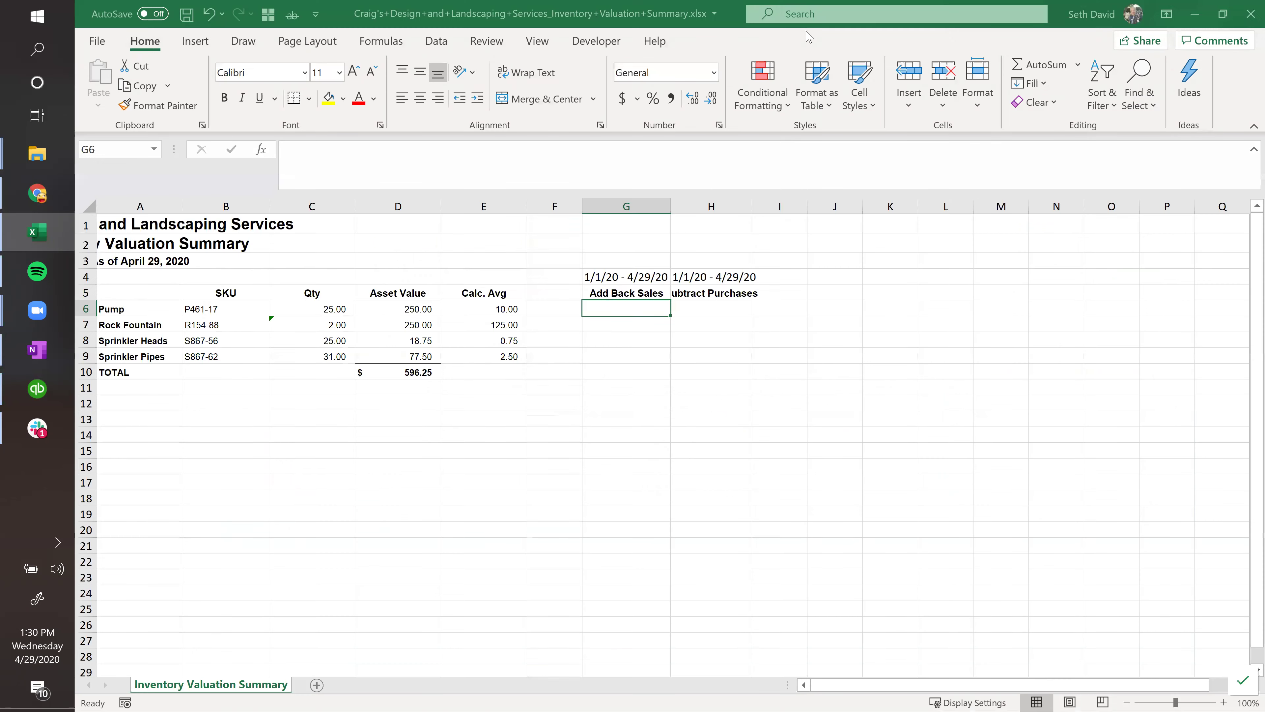
pyautogui.write('2')
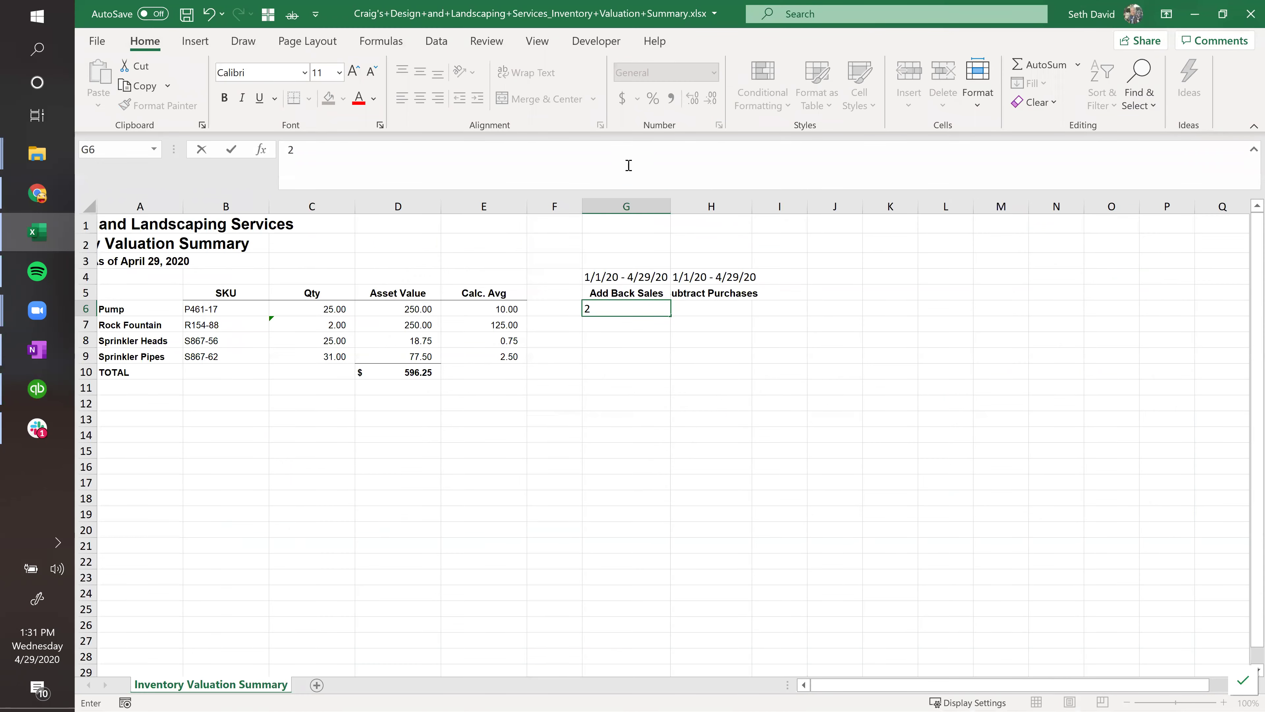
pyautogui.press('Tab')
# Review the Pump's incoming quantities in QuickBooks and enter -27 under Subtract Purchases in H6 of the Excel report.
pyautogui.hotkey('alt', 'Tab')
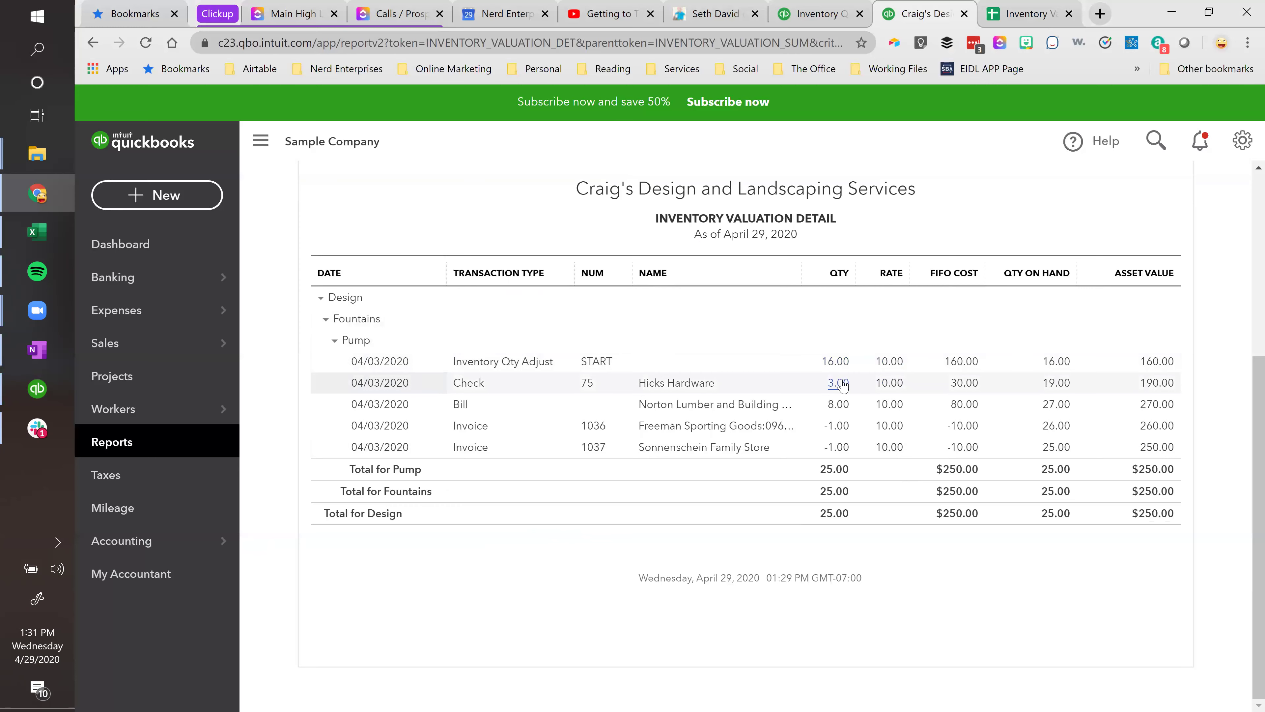
pyautogui.click(1025, 19)
pyautogui.click(910, 18)
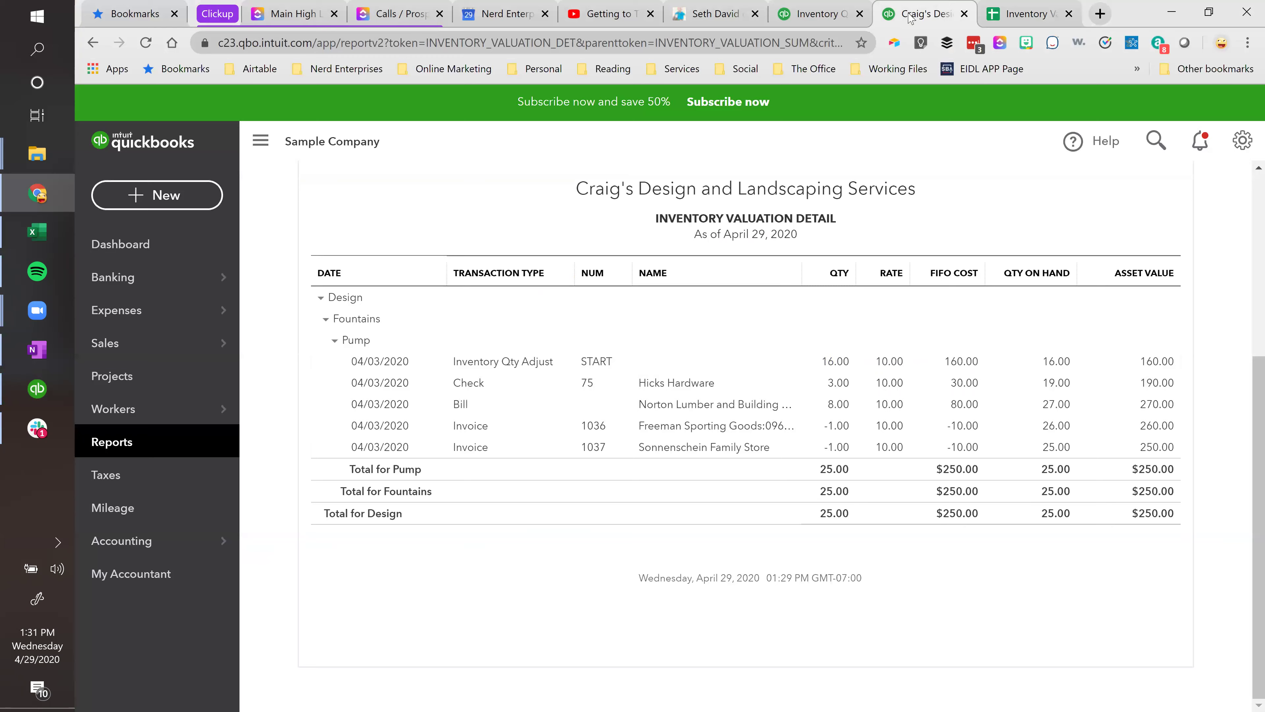
pyautogui.hotkey('alt', 'Tab')
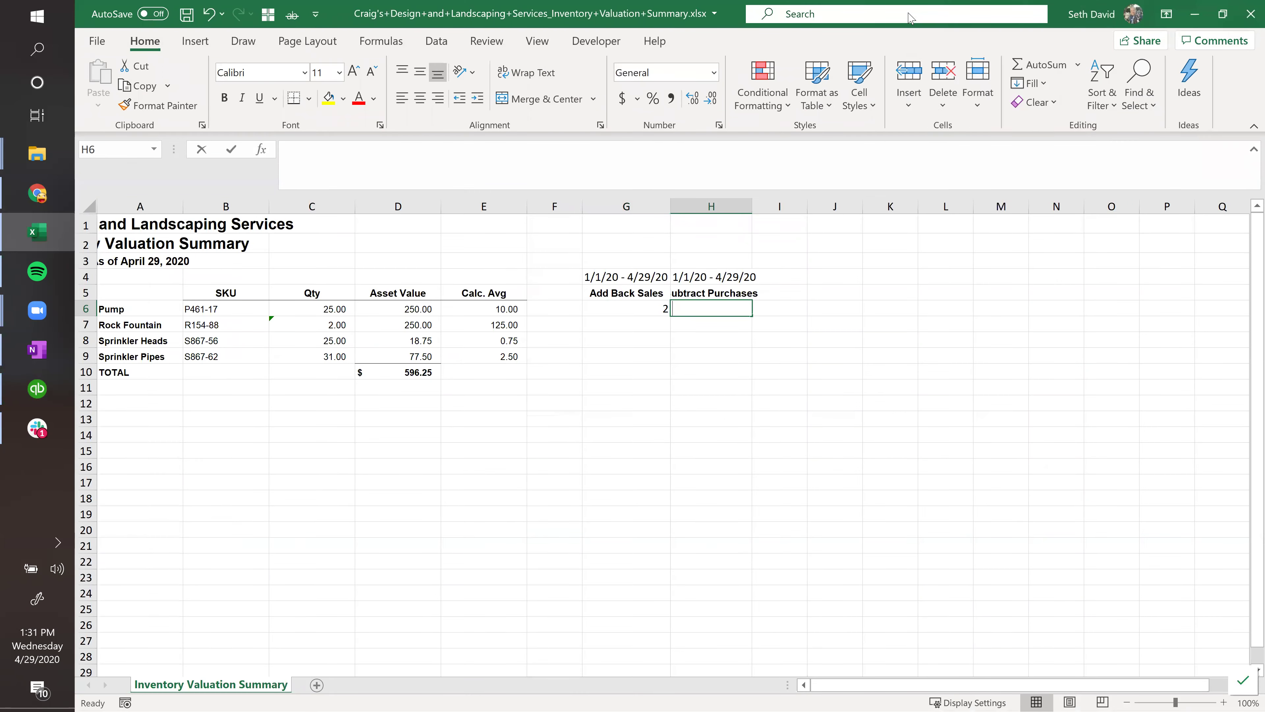
pyautogui.write('-277')
pyautogui.press('Tab')
# Enter the date 12/31/2019 in J4 with the heading "Inventory" below it in J5.
pyautogui.press('Up')
pyautogui.press('Up')
pyautogui.press('Right')
pyautogui.write('12/31/2019')
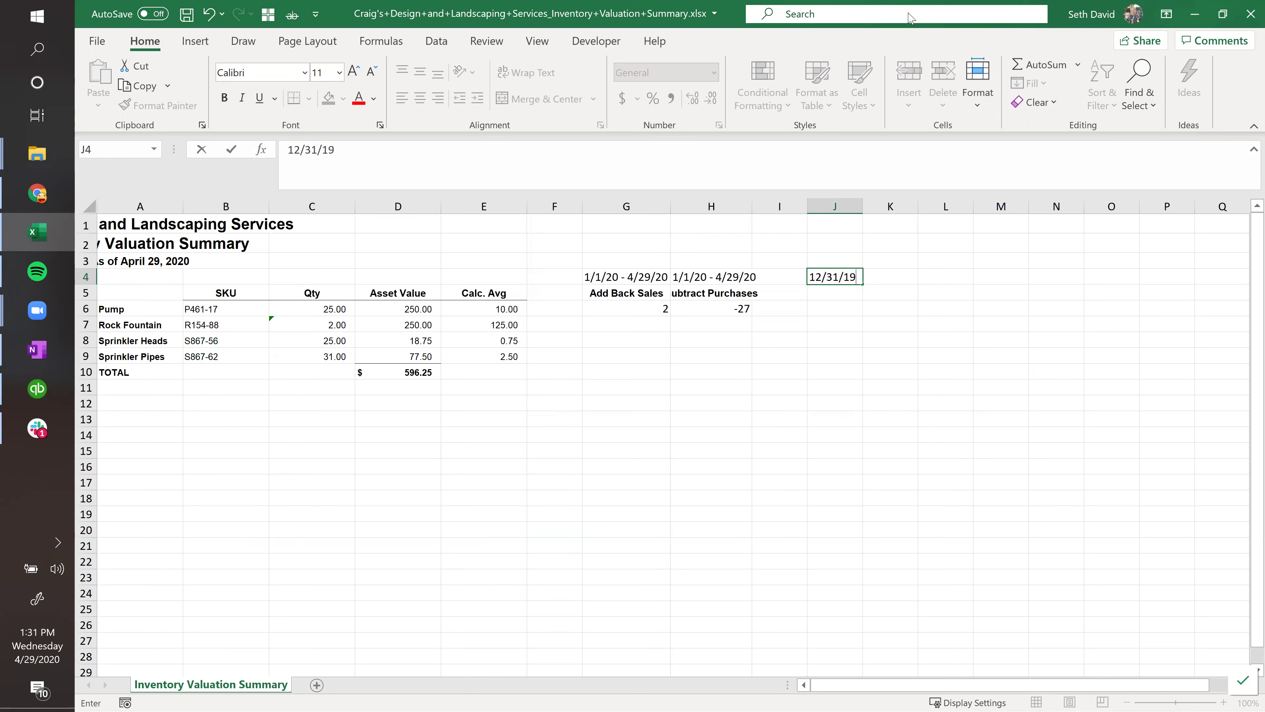
pyautogui.hotkey('ctrl', 'Return')
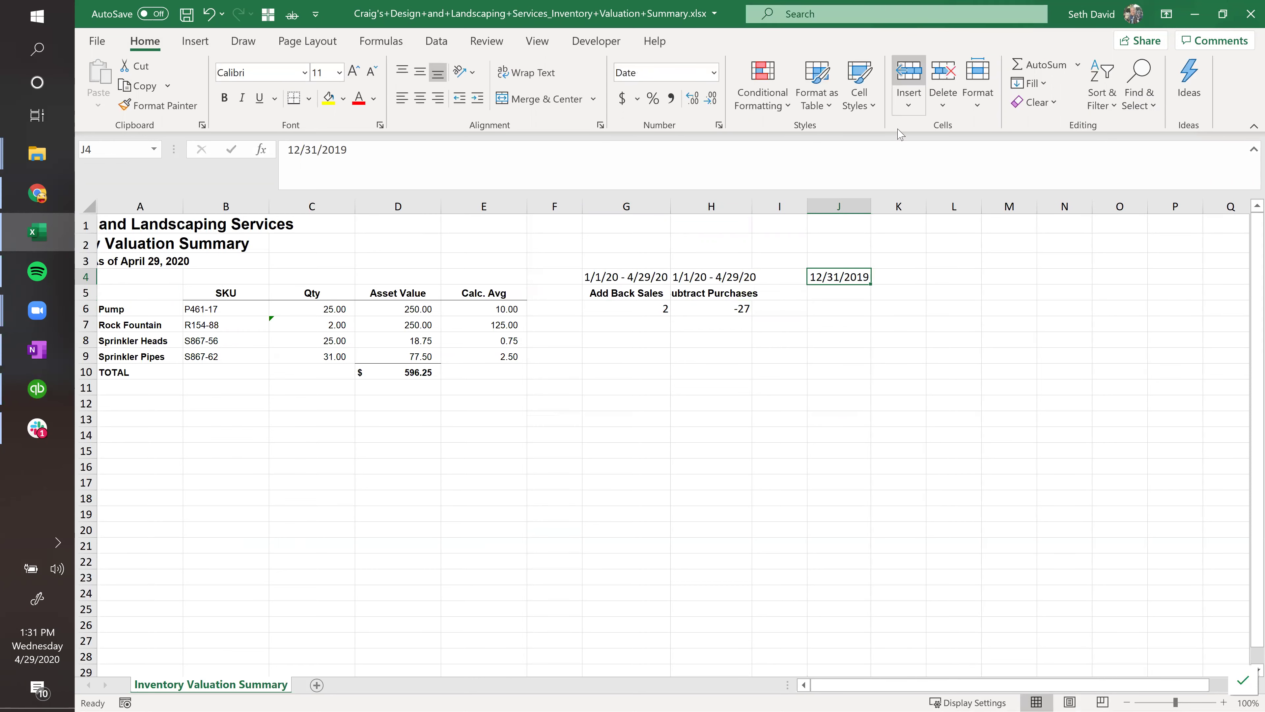
pyautogui.press('Return')
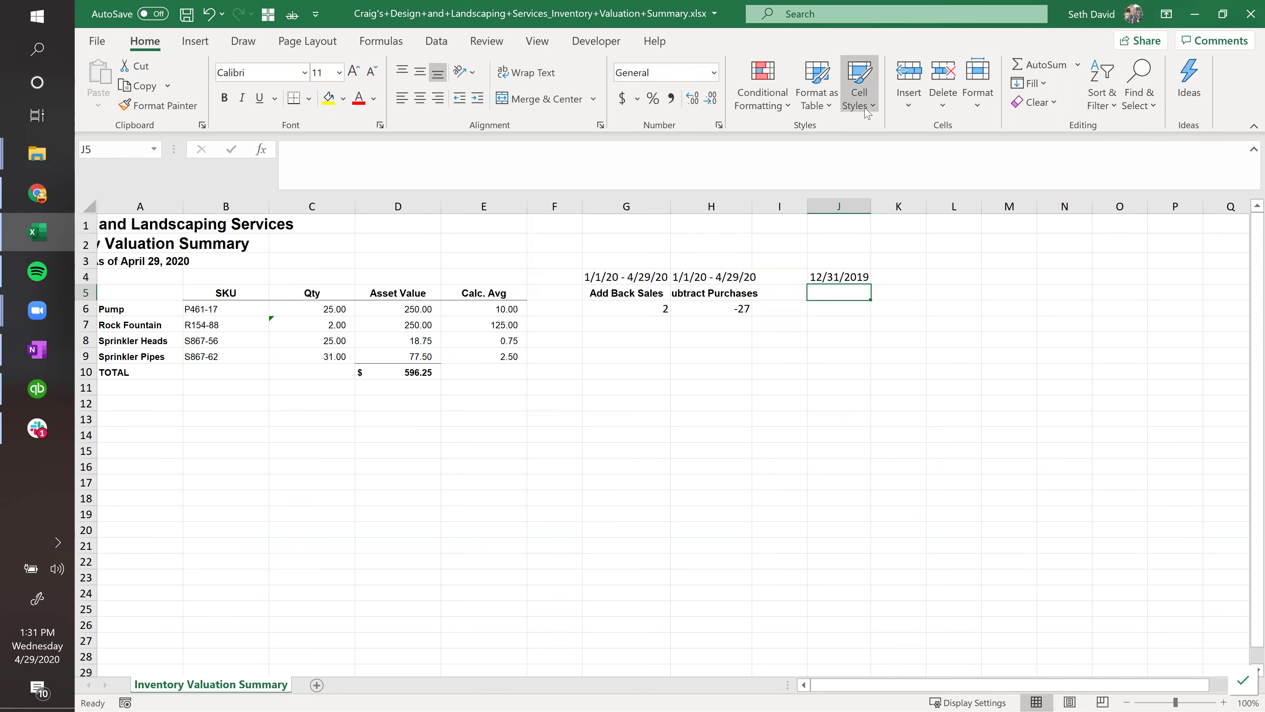
pyautogui.write('Inventory ')
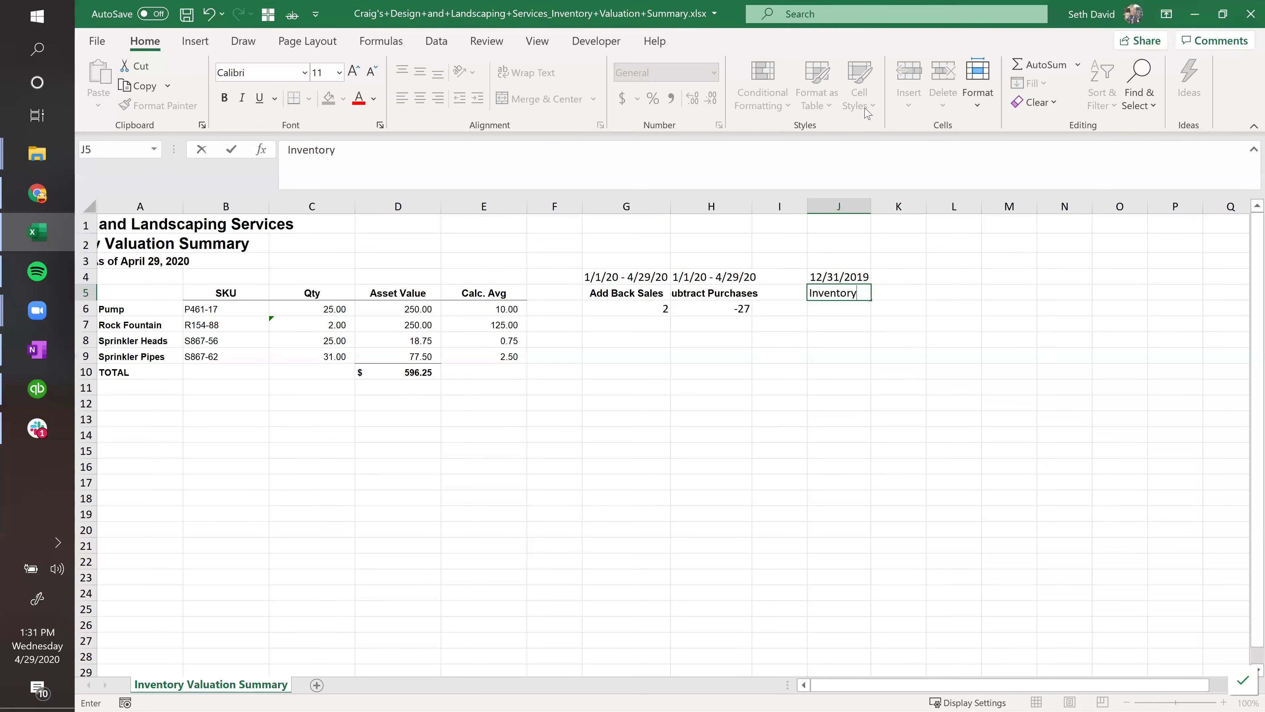
pyautogui.write('Bal')
pyautogui.press('BackSpace')
pyautogui.press('BackSpace')
pyautogui.press('BackSpace')
pyautogui.press('BackSpace')
pyautogui.press('Return')
# Calculate the Pump's year-end units in J6 with the formula =C6+SUM(F6:I6).
pyautogui.write('=')
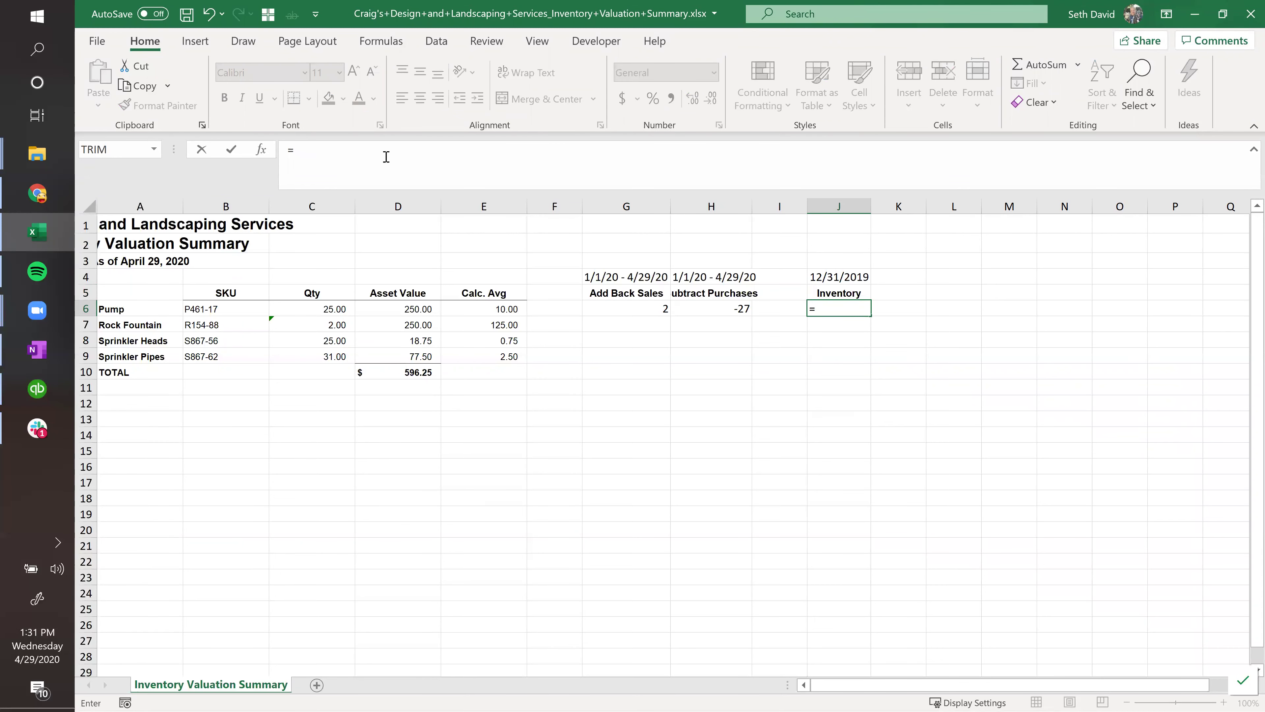
pyautogui.click(311, 309)
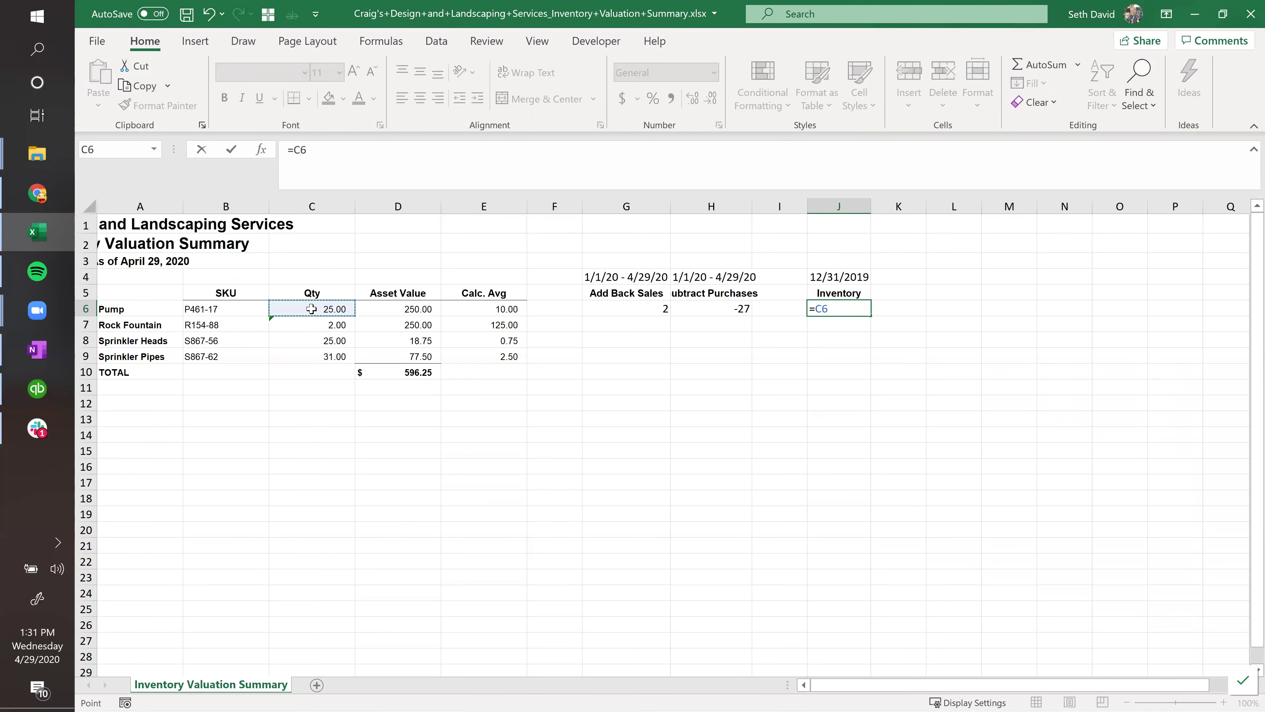
pyautogui.write('+sum(')
pyautogui.press('Left')
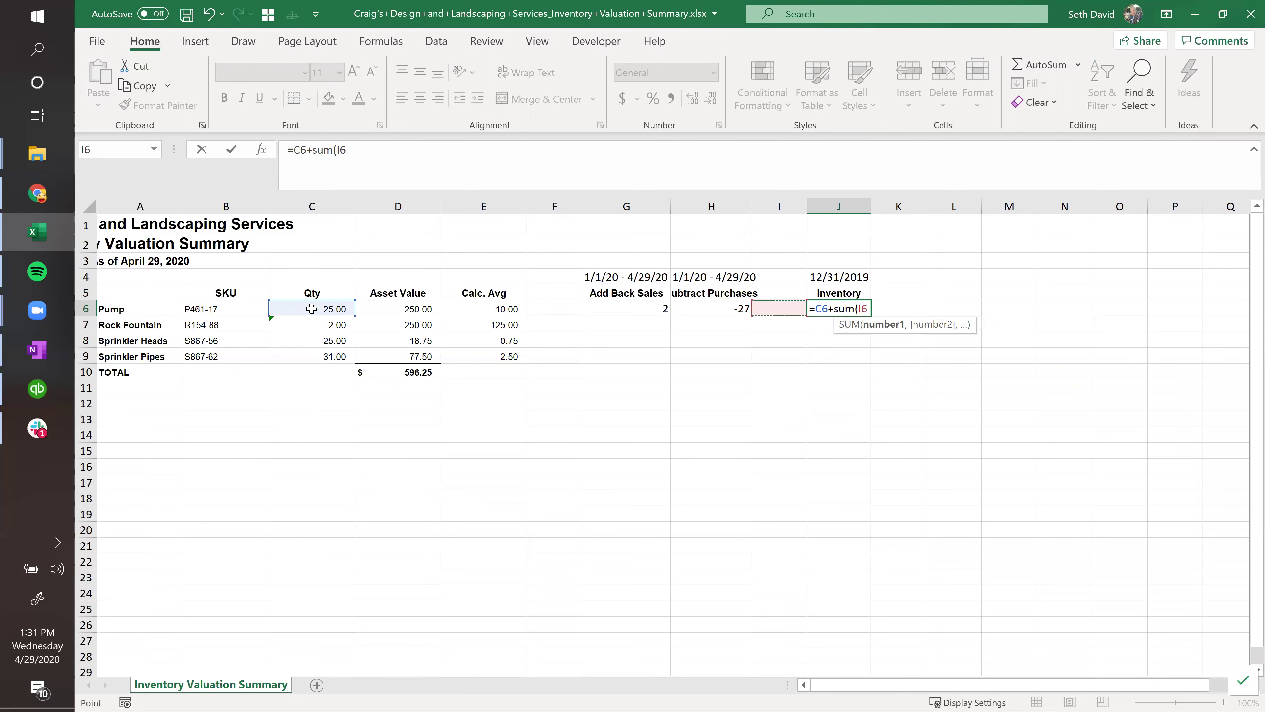
pyautogui.hotkey('shift', 'Left')
pyautogui.hotkey('shift', 'Left')
pyautogui.hotkey('shift', 'Left')
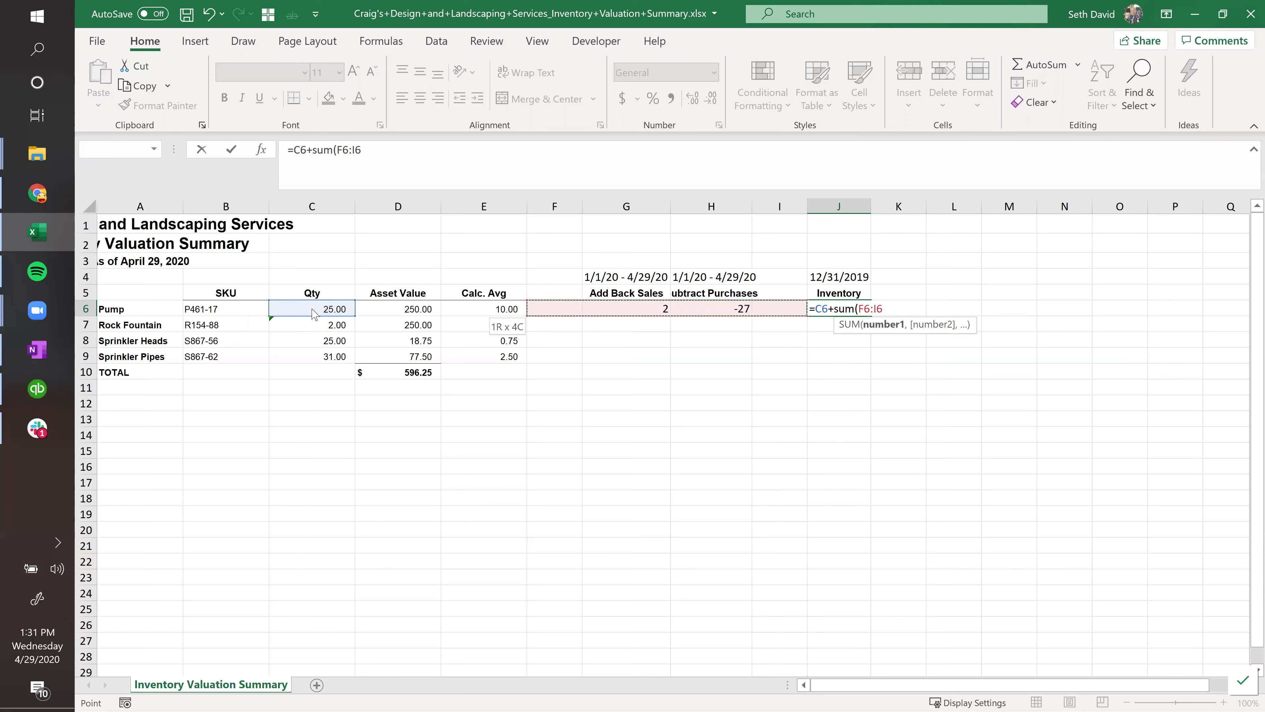
pyautogui.press('Return')
pyautogui.press('Return')
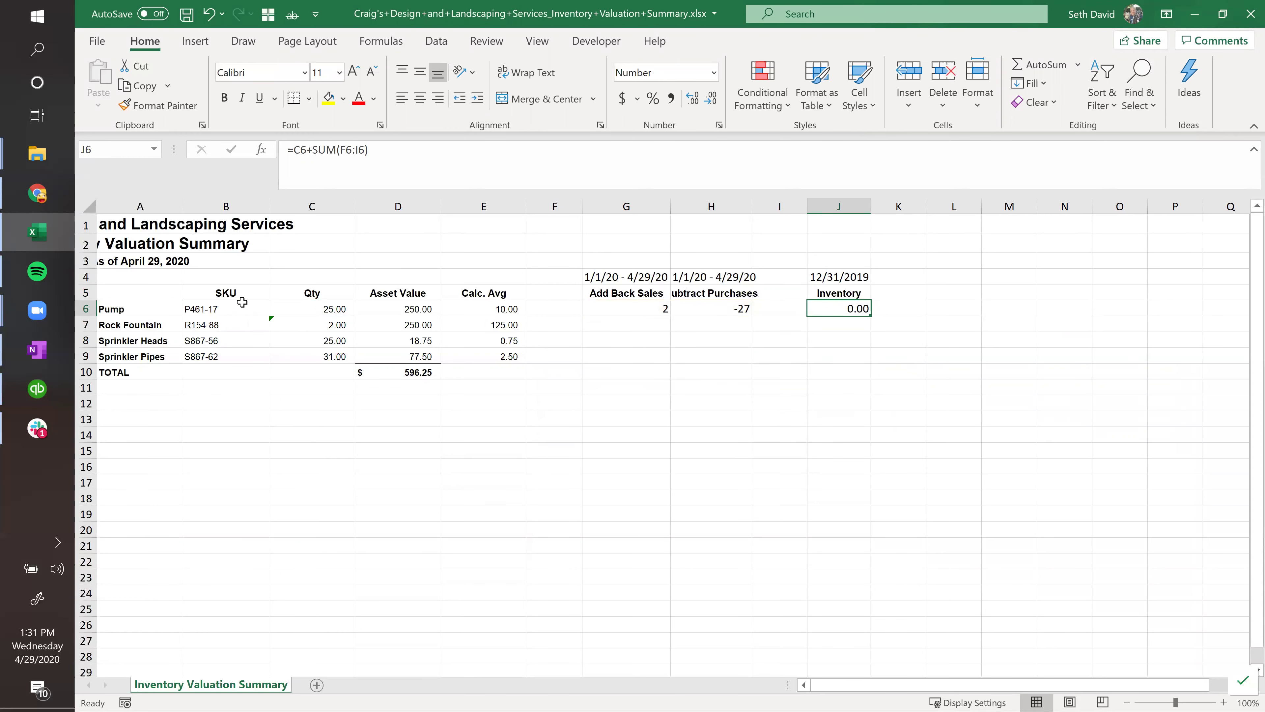
# Check the Pump's quantity, added-back sales and year-end formula in Excel against the starting adjustment and purchases in the QuickBooks detail report.
pyautogui.click(320, 308)
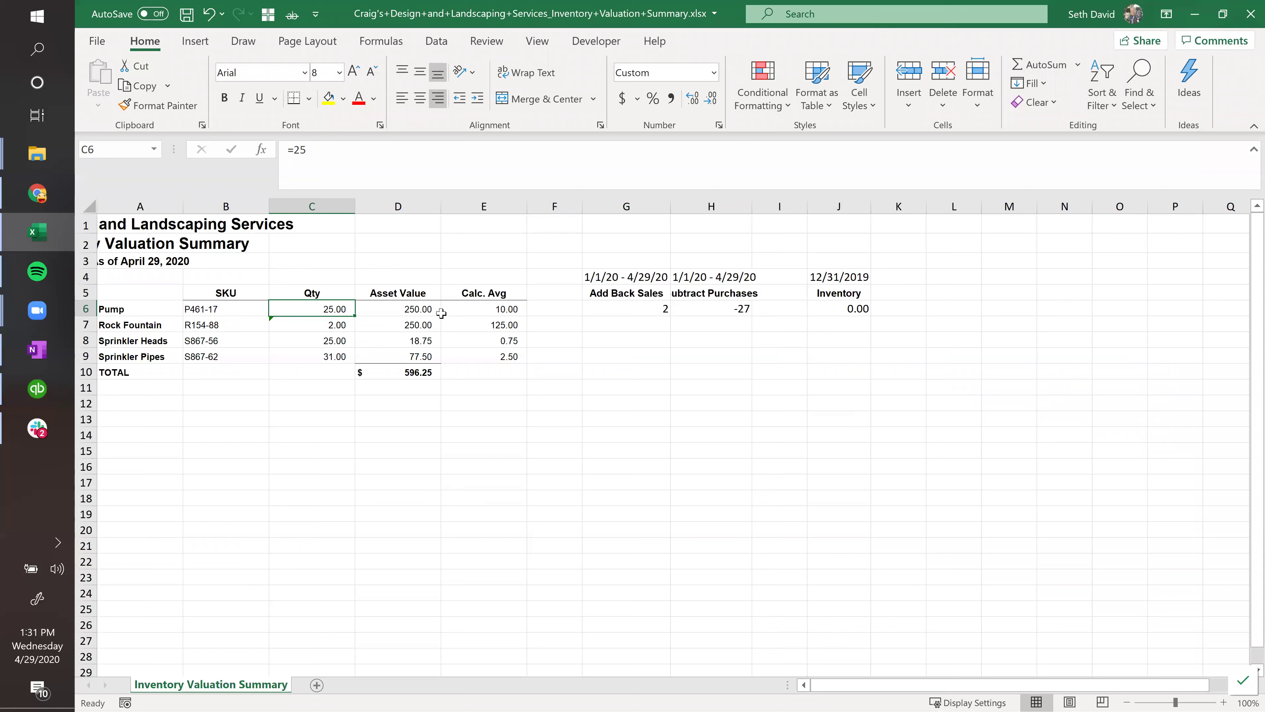
pyautogui.click(649, 304)
pyautogui.click(840, 299)
pyautogui.click(842, 309)
pyautogui.hotkey('alt', 'Tab')
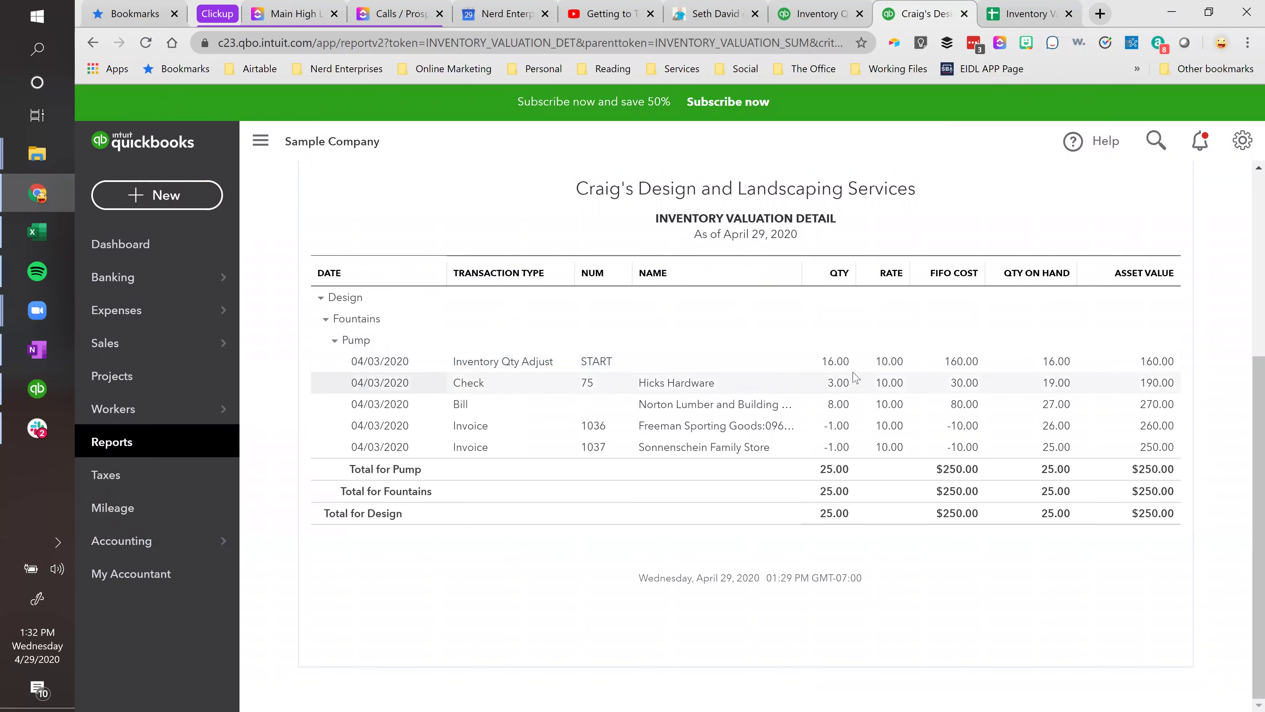
pyautogui.hotkey('alt', 'Tab')
pyautogui.hotkey('alt', 'Tab')
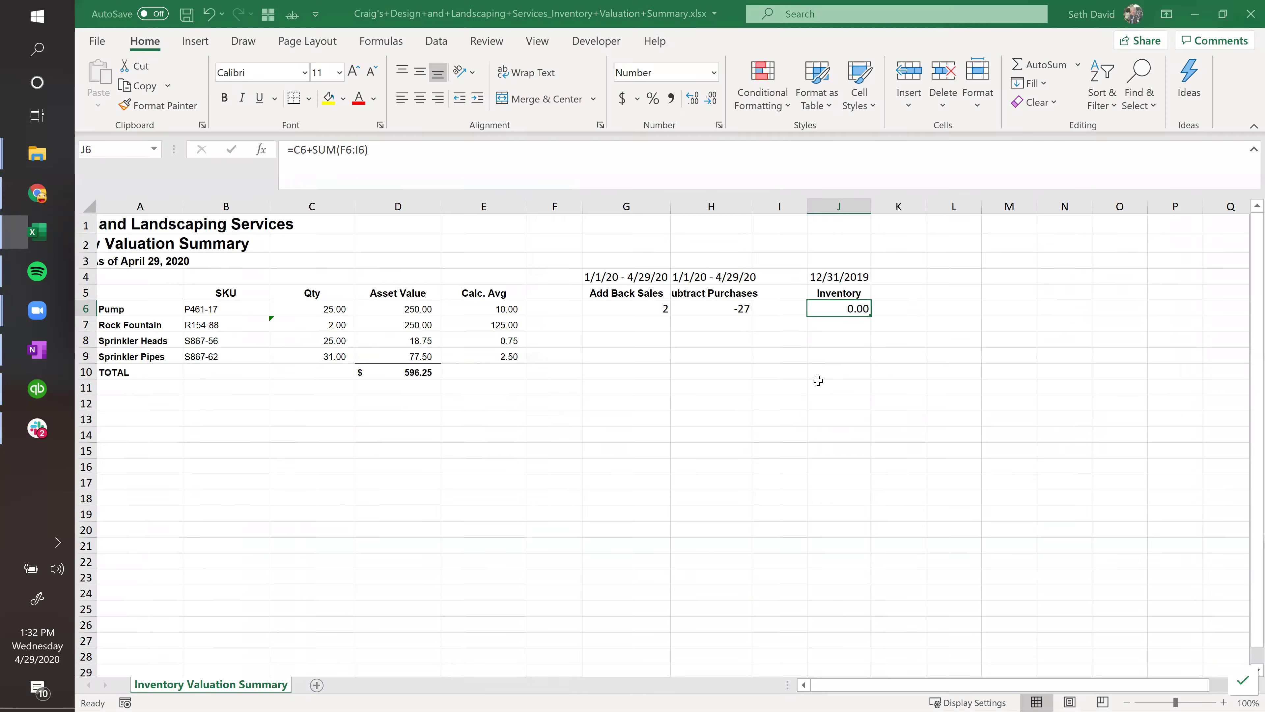
# Set the Pump's purchases to subtract in H6 to -11 and recheck the year-end formula in J6.
pyautogui.click(734, 310)
pyautogui.write('-11')
pyautogui.press('Return')
pyautogui.press('Up')
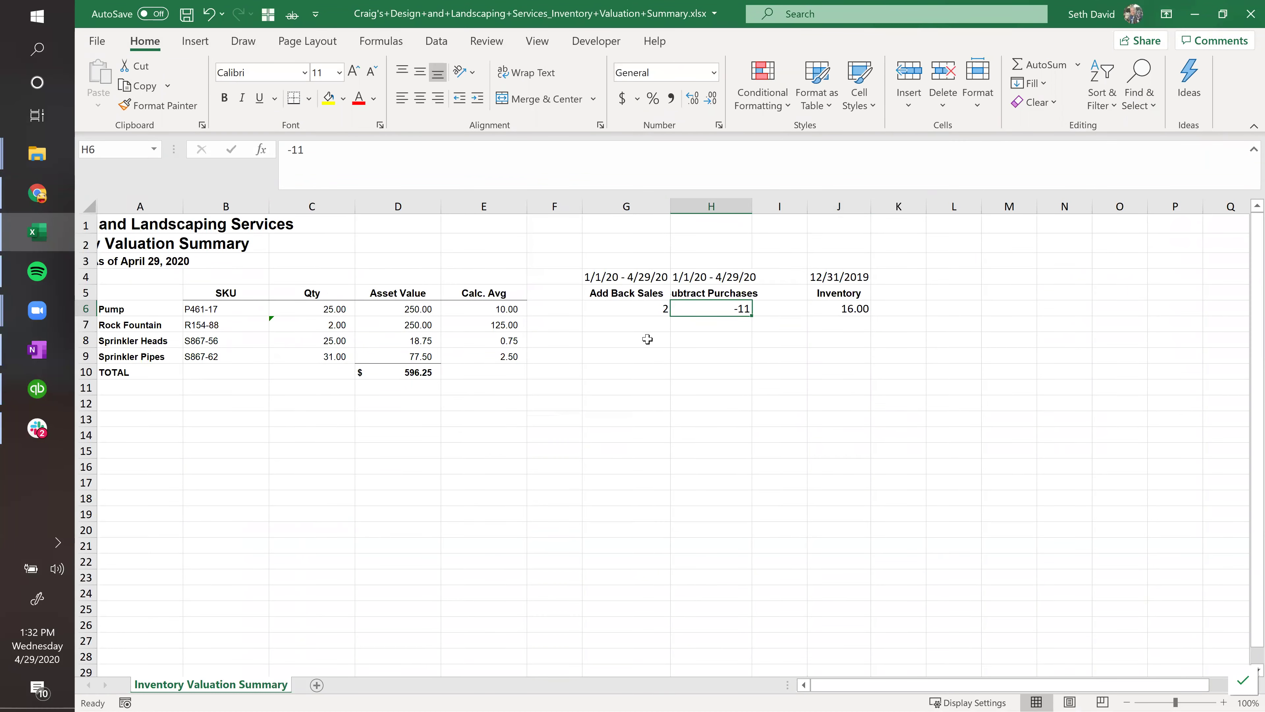
pyautogui.click(849, 305)
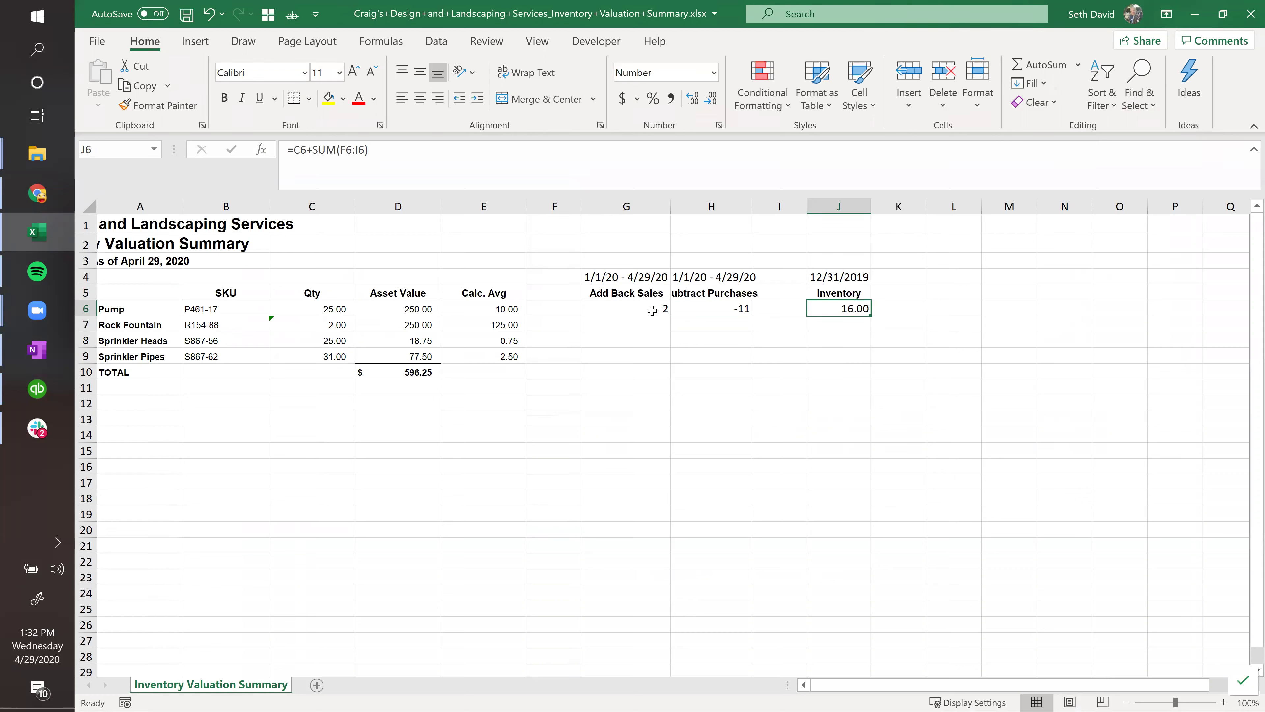
# Fit columns G through J to the width of their contents.
pyautogui.moveTo(653, 275); pyautogui.dragTo(832, 277)
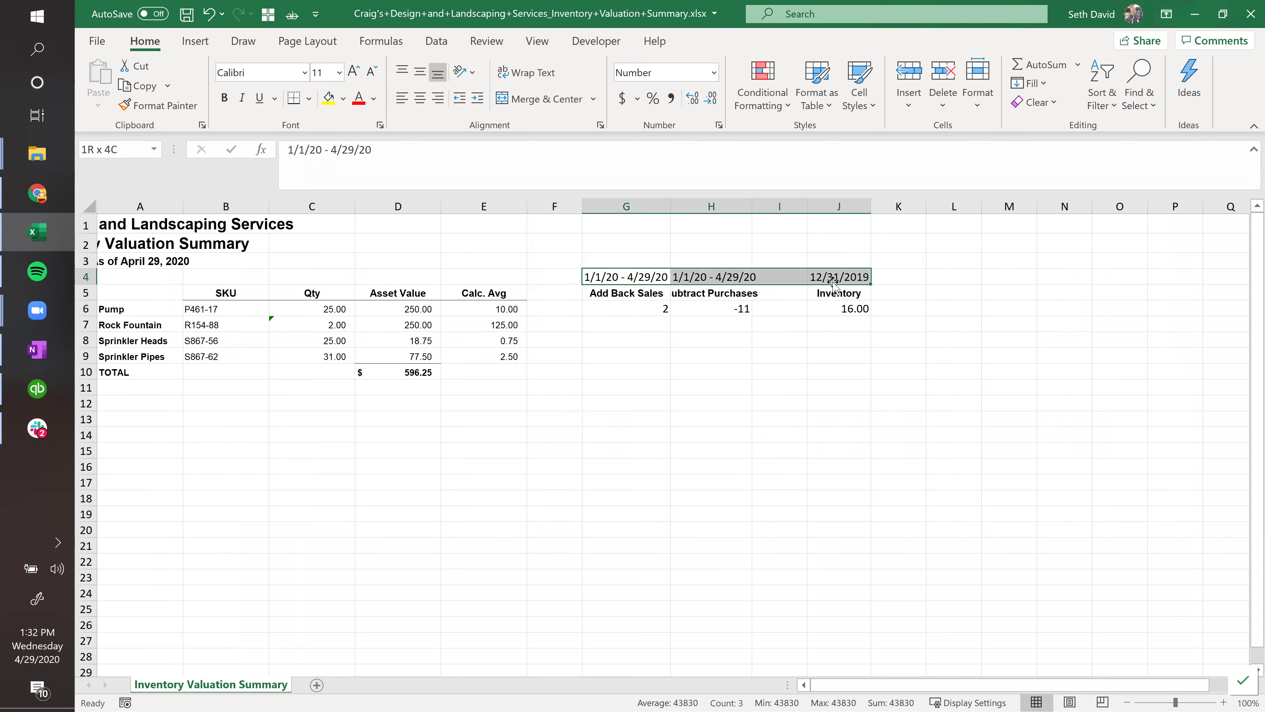
pyautogui.hotkey('ctrl', 'space')
pyautogui.doubleClick(807, 206)
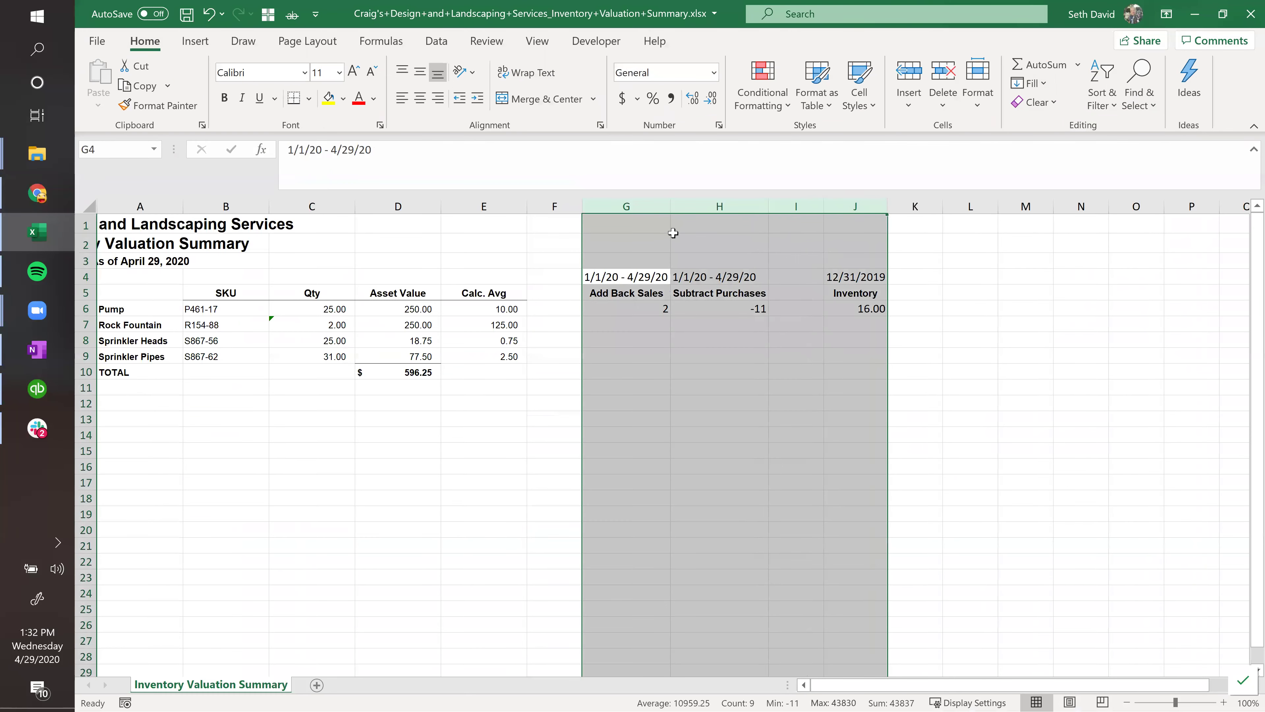
pyautogui.click(649, 321)
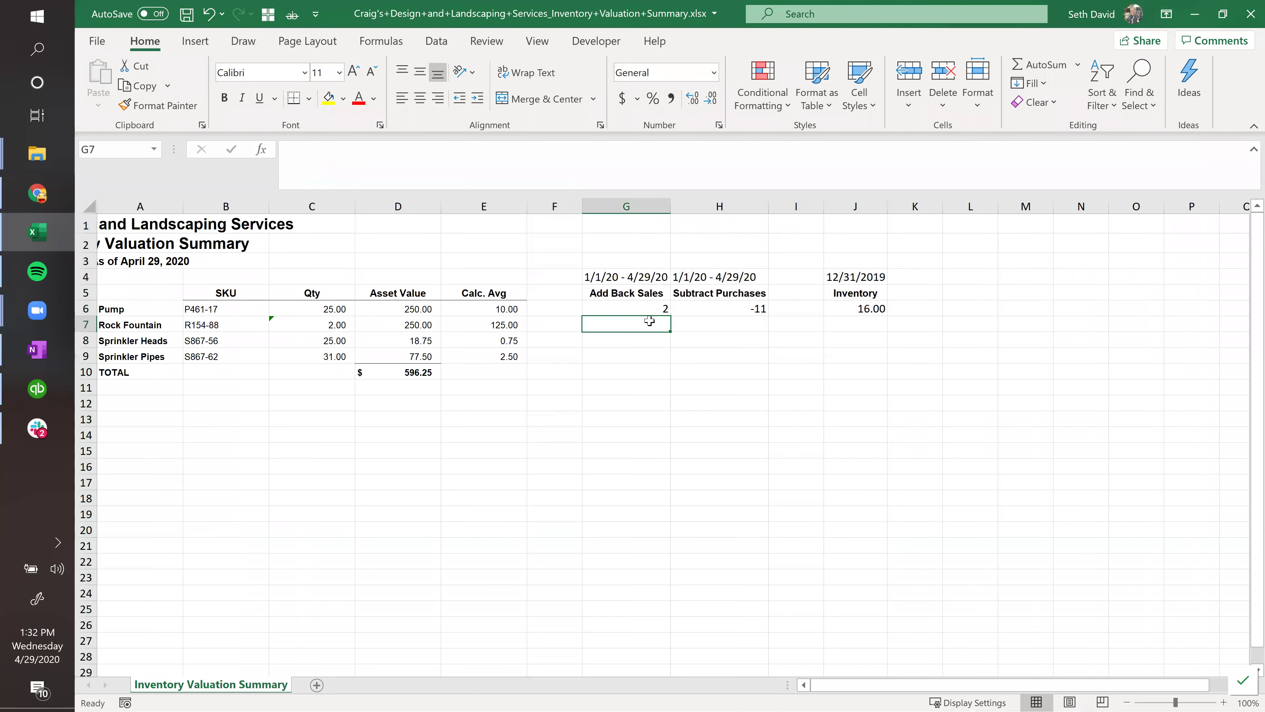
# Copy the Pump's year-end inventory formula from J6 into J7:J9 for the remaining items.
pyautogui.click(854, 310)
pyautogui.hotkey('ctrl', 'c')
pyautogui.moveTo(841, 325); pyautogui.dragTo(842, 351)
pyautogui.hotkey('ctrl', 'v')
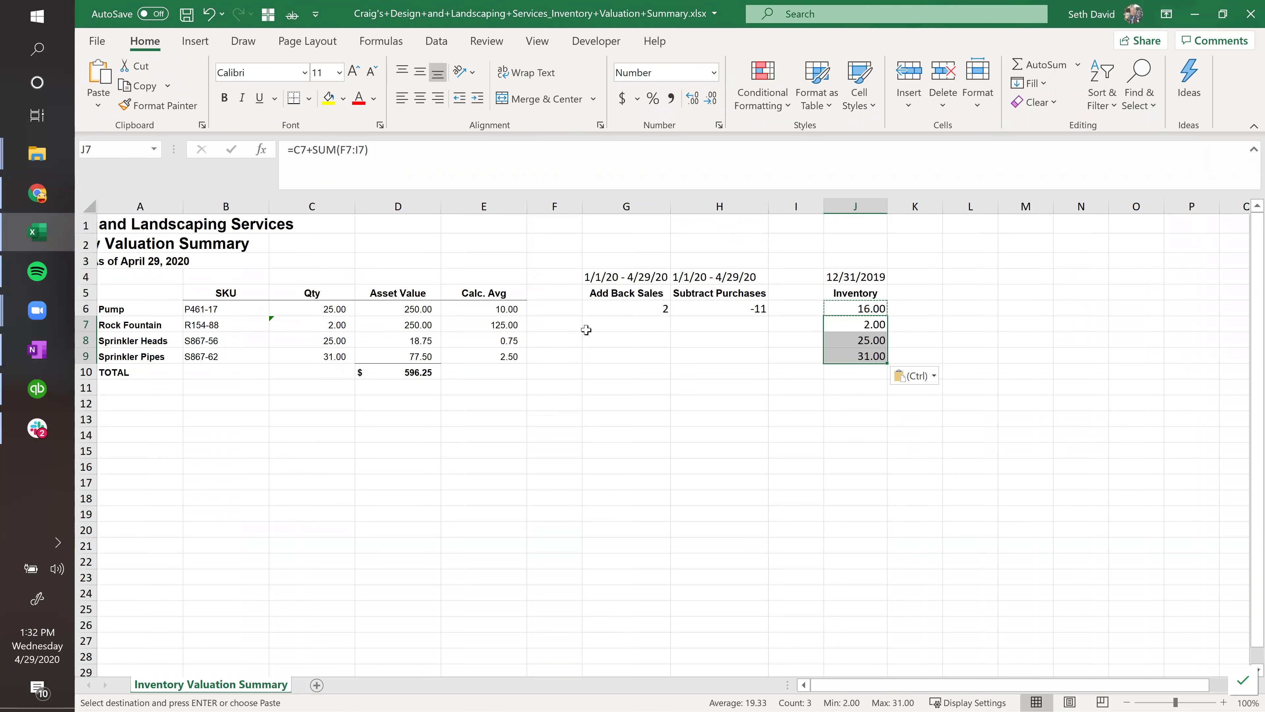
# Check the Pump's starting adjustment and purchases in the QuickBooks detail report, and set its subtracted purchases in H6 to -27.
pyautogui.click(628, 325)
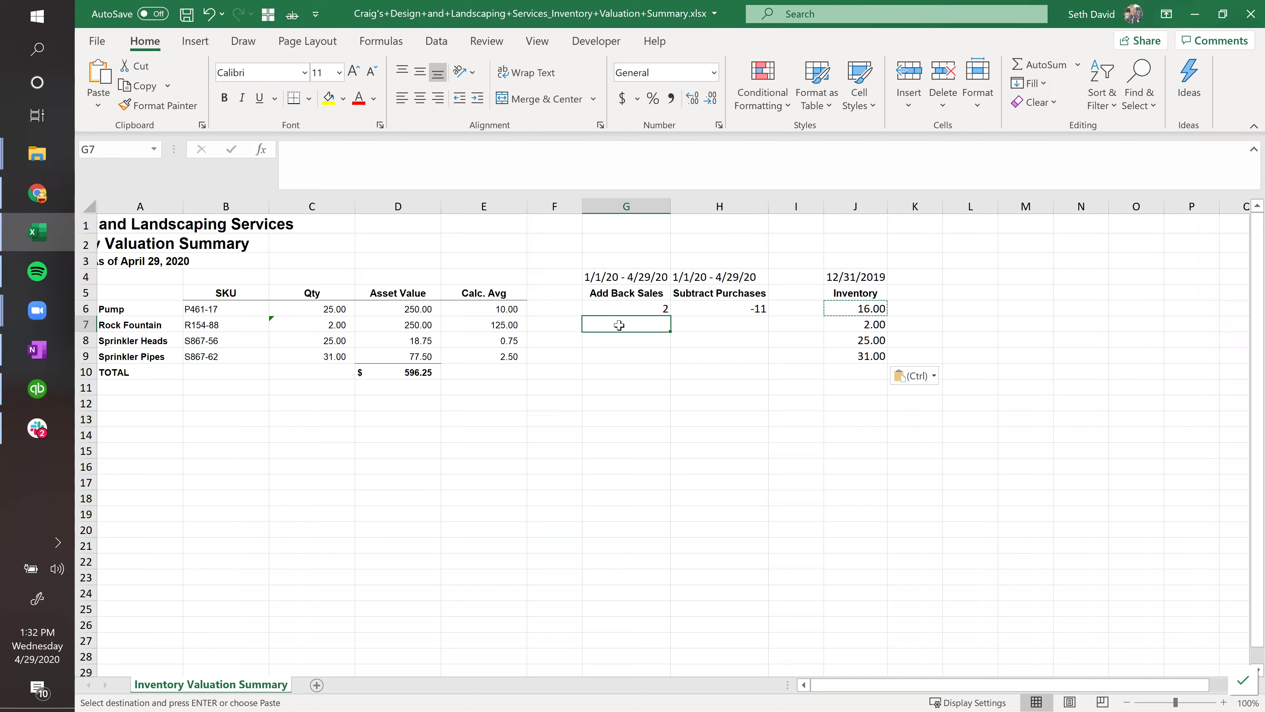
pyautogui.click(737, 330)
pyautogui.hotkey('alt', 'Tab')
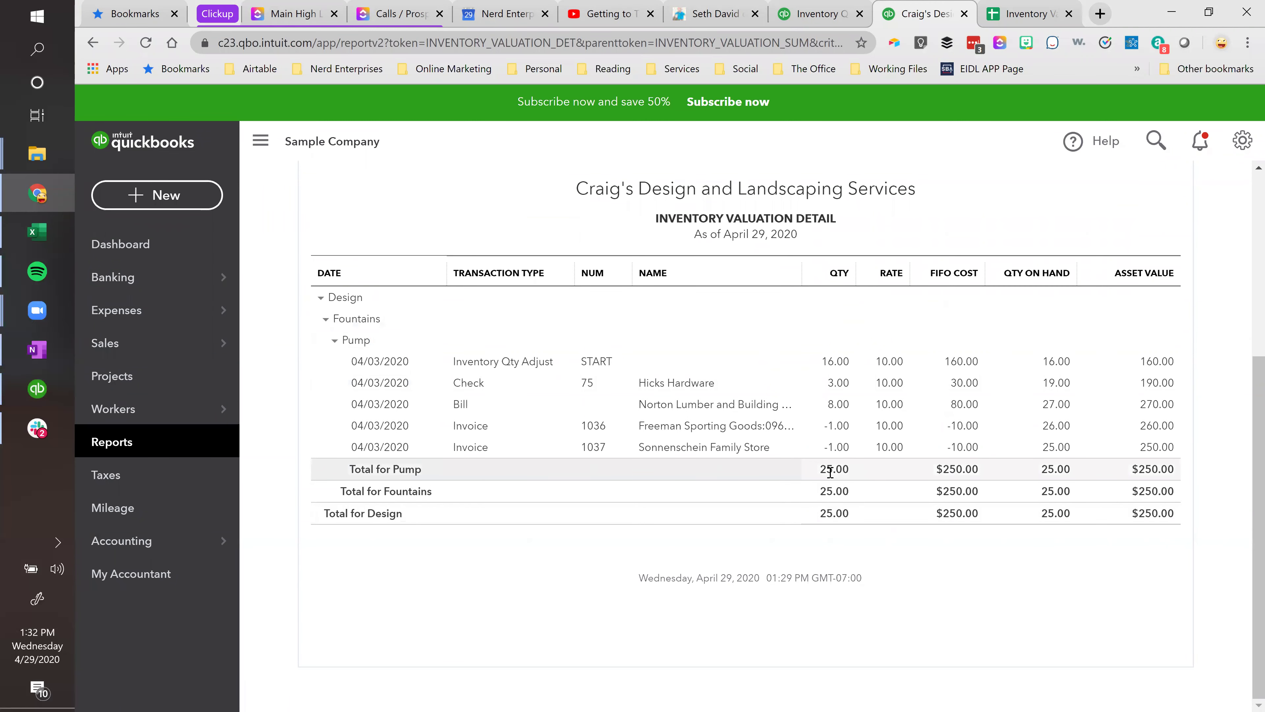
pyautogui.hotkey('alt', 'Tab')
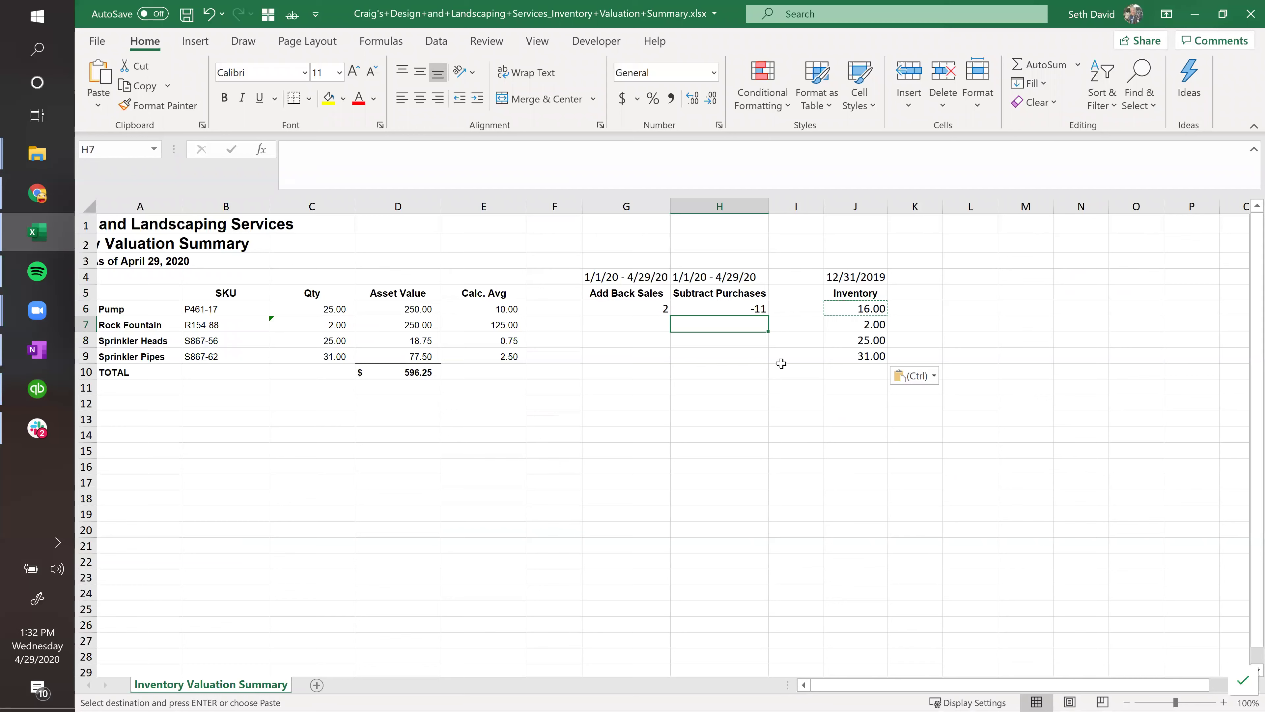
pyautogui.click(747, 305)
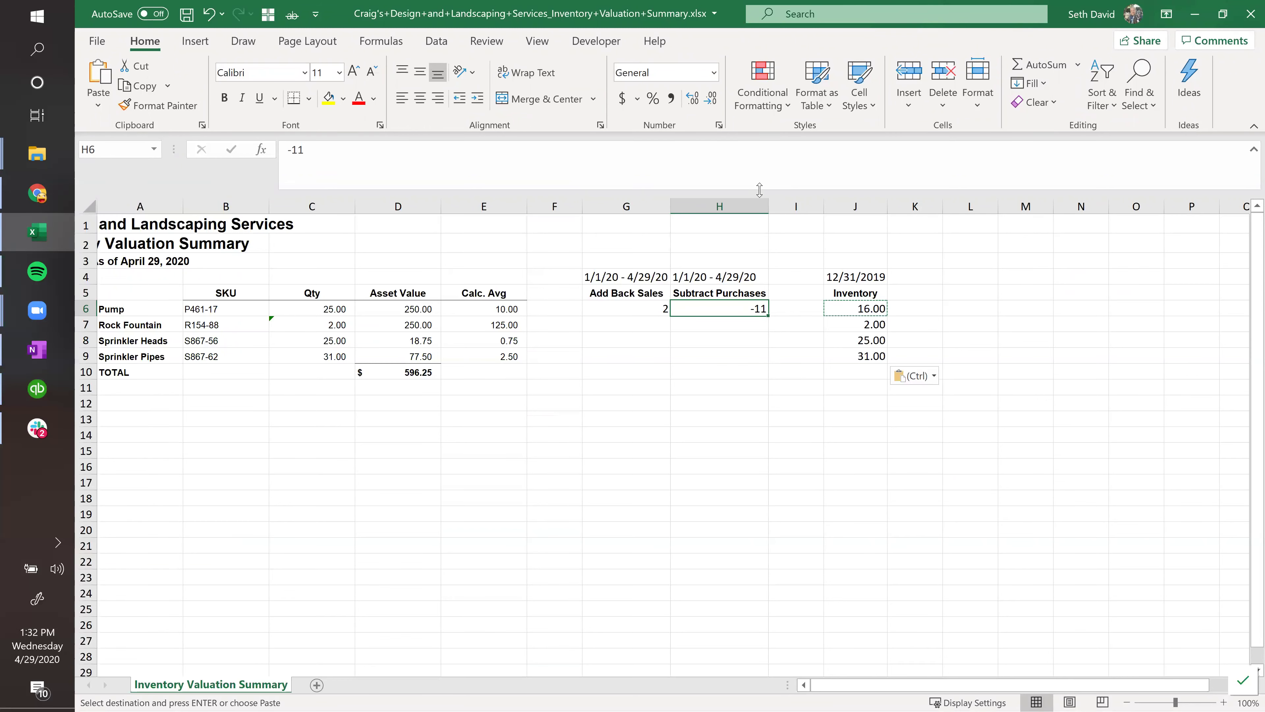
pyautogui.write('-27')
pyautogui.hotkey('ctrl', 'Return')
# Examine the Pump's added-back sales, subtracted purchases, date range and year-end formula in columns G through J.
pyautogui.press('Left')
pyautogui.hotkey('shift', 'Right')
pyautogui.press('Right')
pyautogui.press('Right')
pyautogui.press('Right')
pyautogui.press('Left')
pyautogui.press('Left')
pyautogui.press('Left')
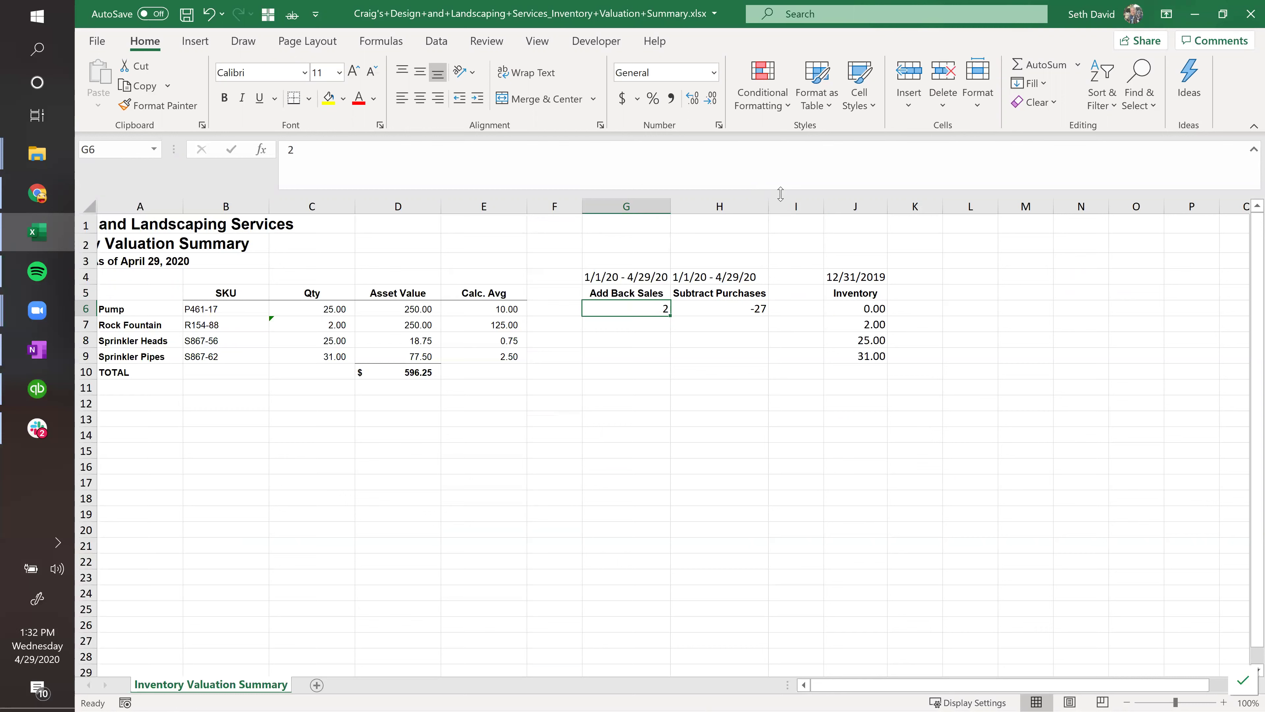
pyautogui.click(741, 310)
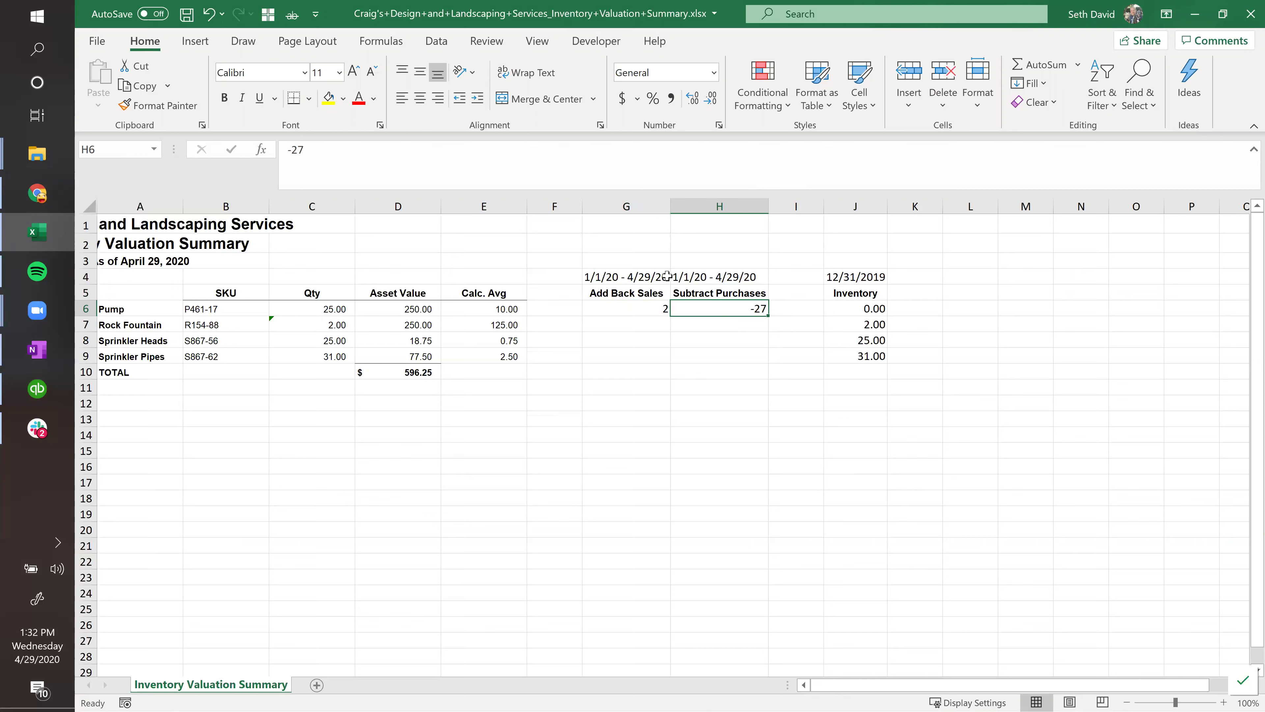
pyautogui.click(759, 277)
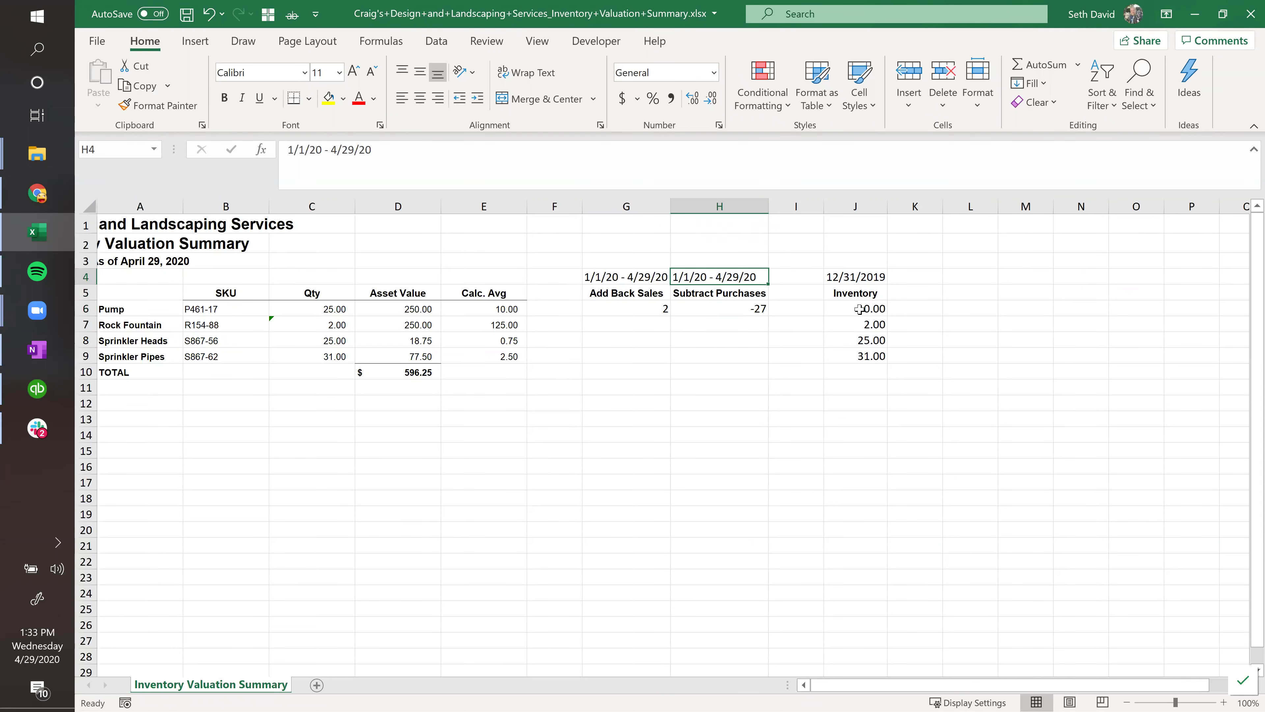
pyautogui.click(859, 309)
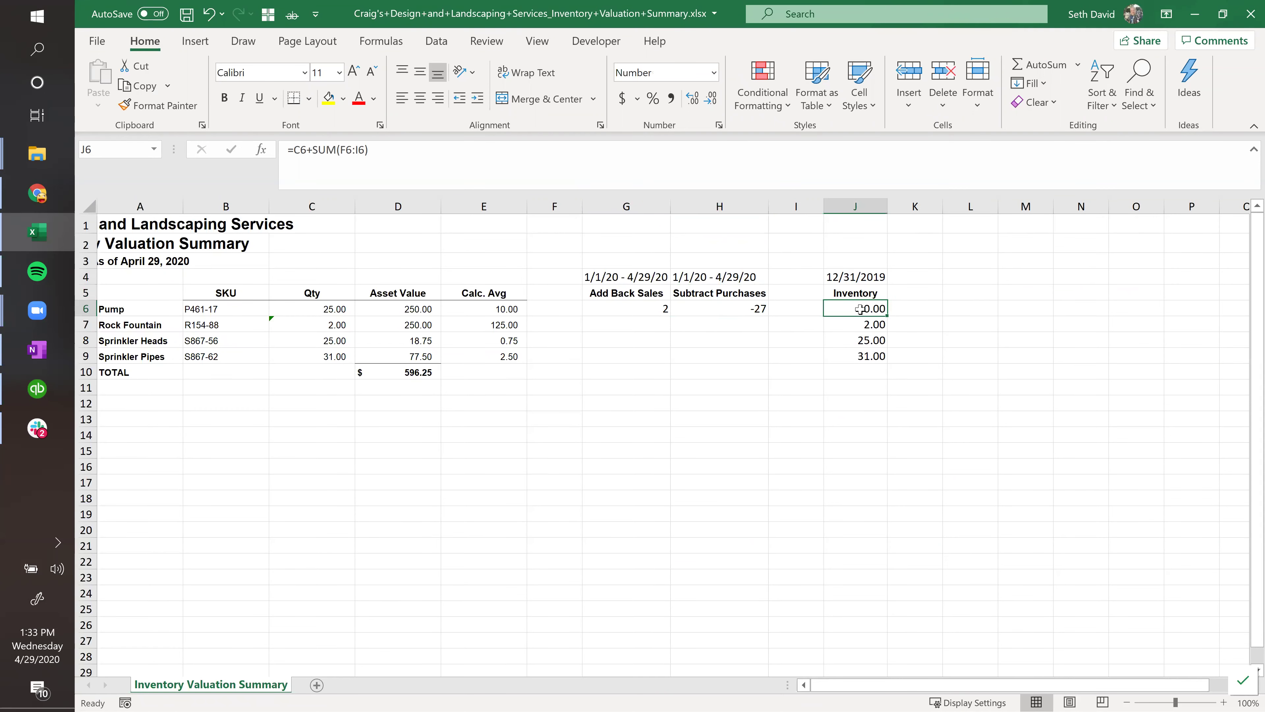
pyautogui.click(647, 327)
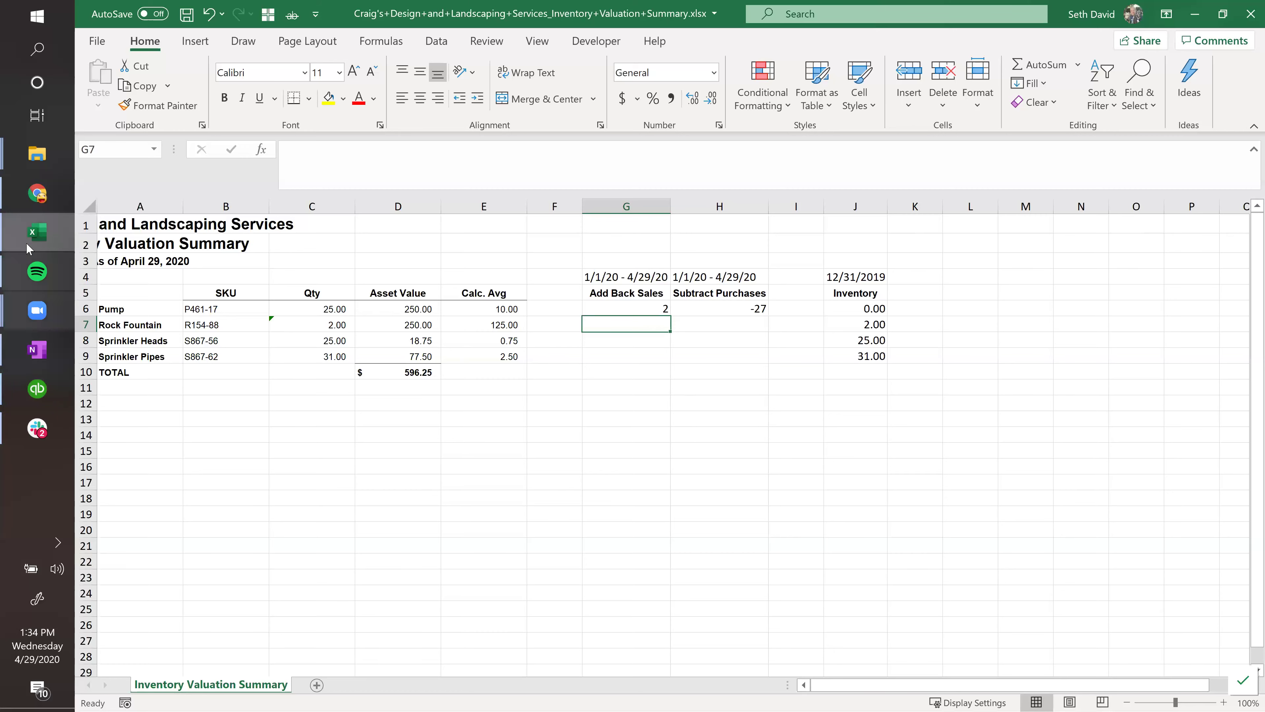
# Switch to QuickBooks in Chrome and start a new bill for the vendor Cigna Health Care.
pyautogui.click(30, 206)
pyautogui.click(29, 203)
pyautogui.click(28, 216)
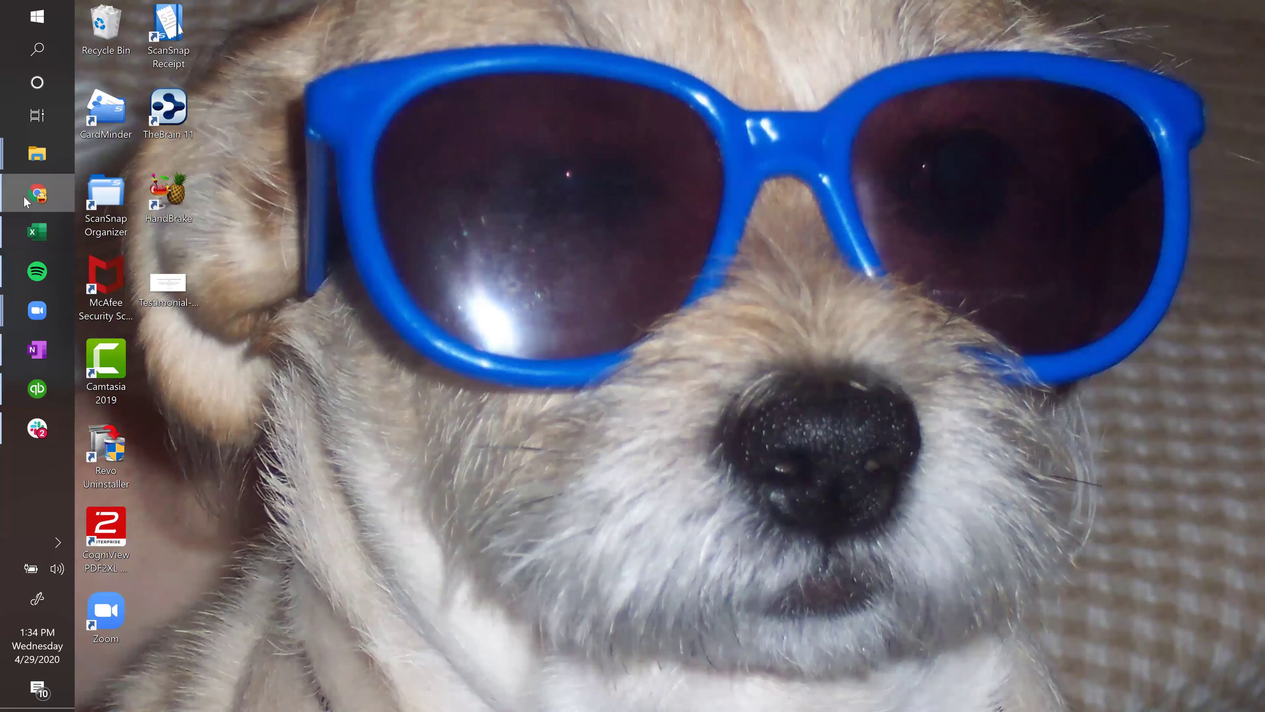
pyautogui.click(24, 197)
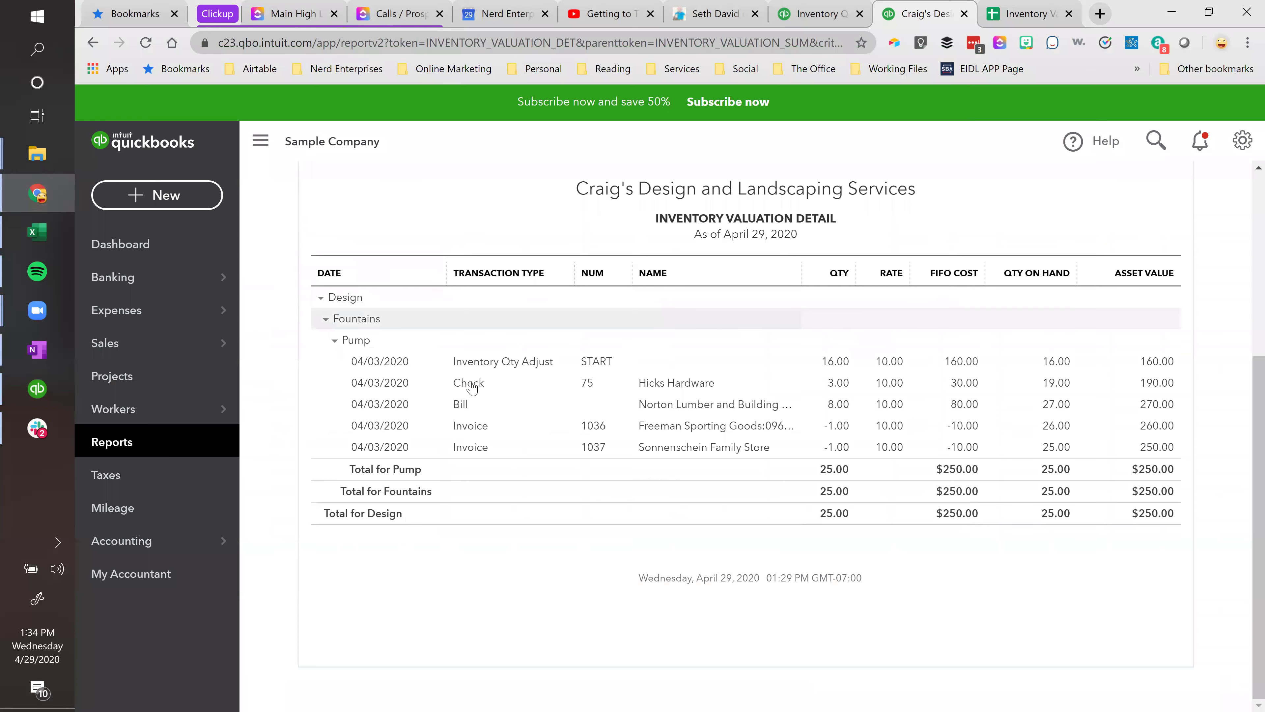
pyautogui.click(174, 196)
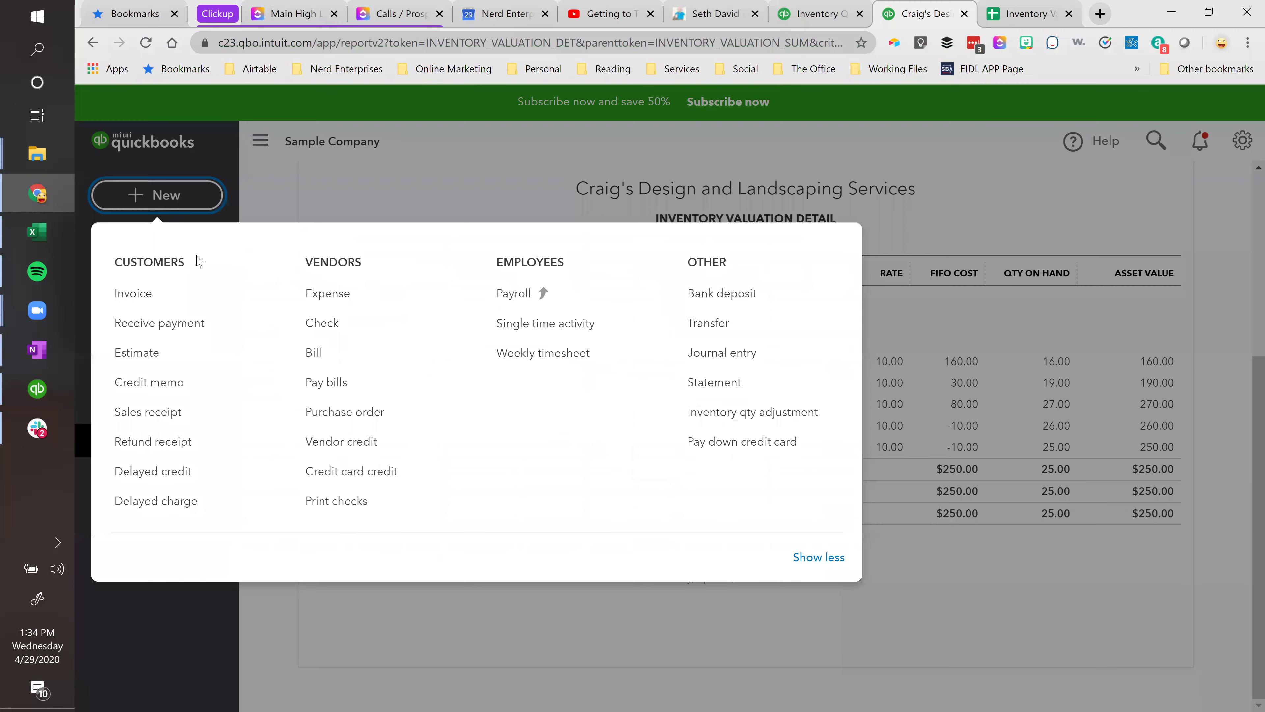
pyautogui.click(311, 355)
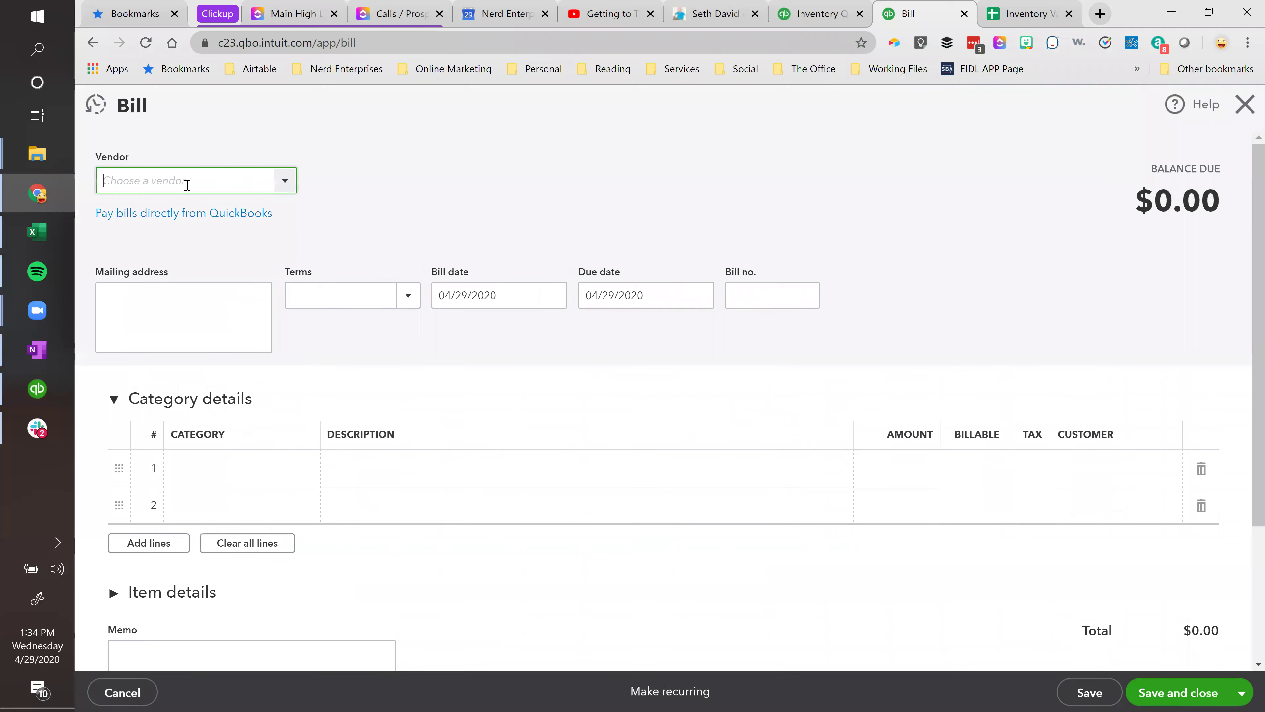
pyautogui.click(260, 182)
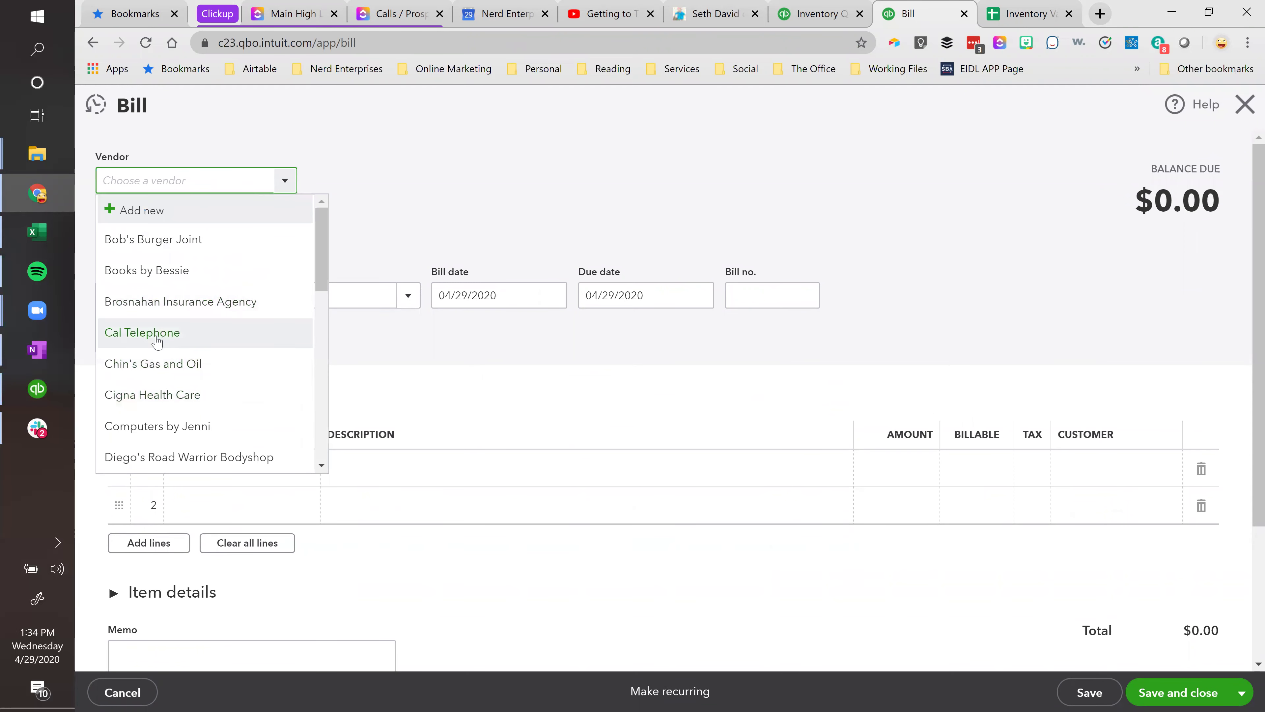
pyautogui.click(139, 402)
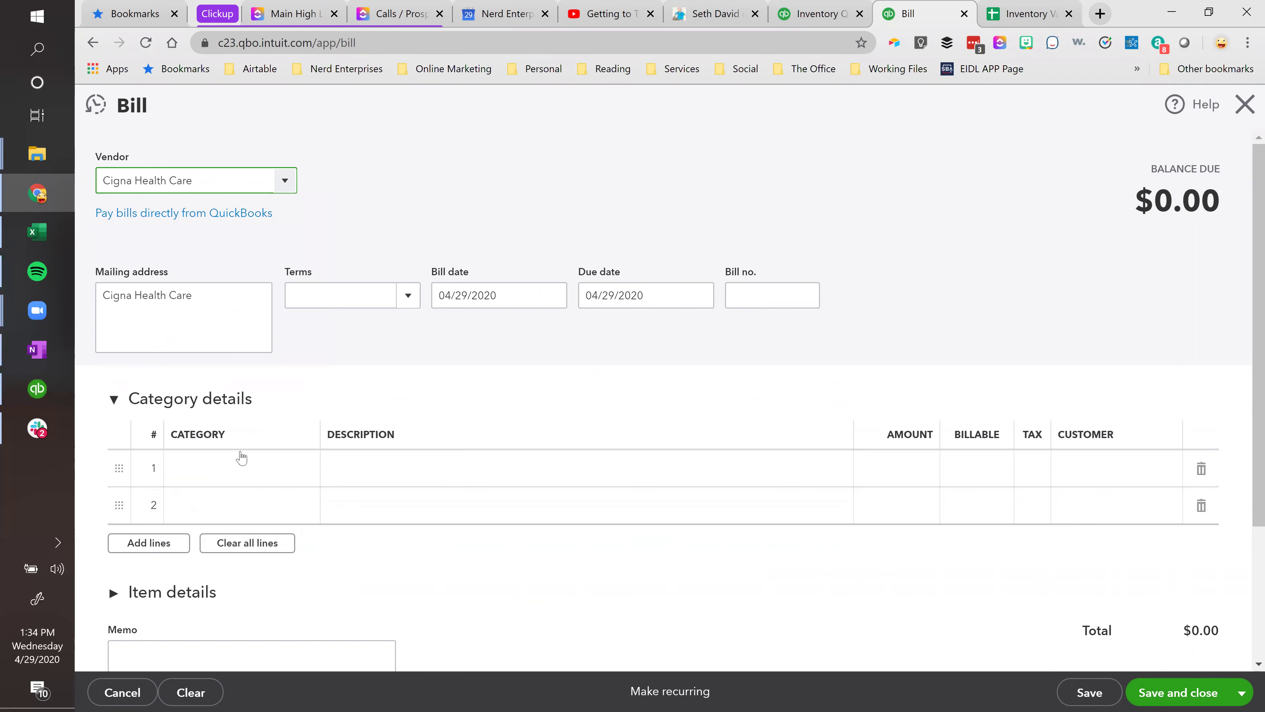
# Add the Design:Fountains:Pump product as the first line in the bill's item details.
pyautogui.click(159, 595)
pyautogui.scroll(-5, 203, 438)
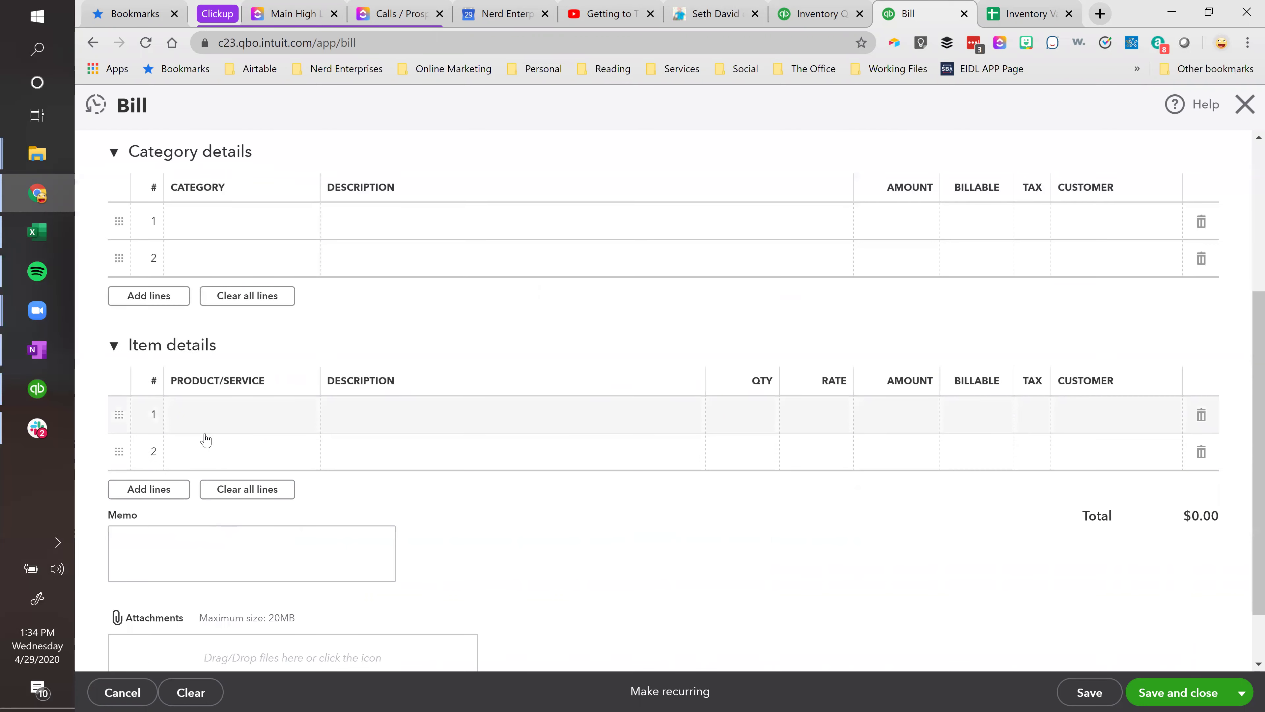
pyautogui.click(204, 416)
pyautogui.hotkey('ctrl', 'v')
pyautogui.press('BackSpace')
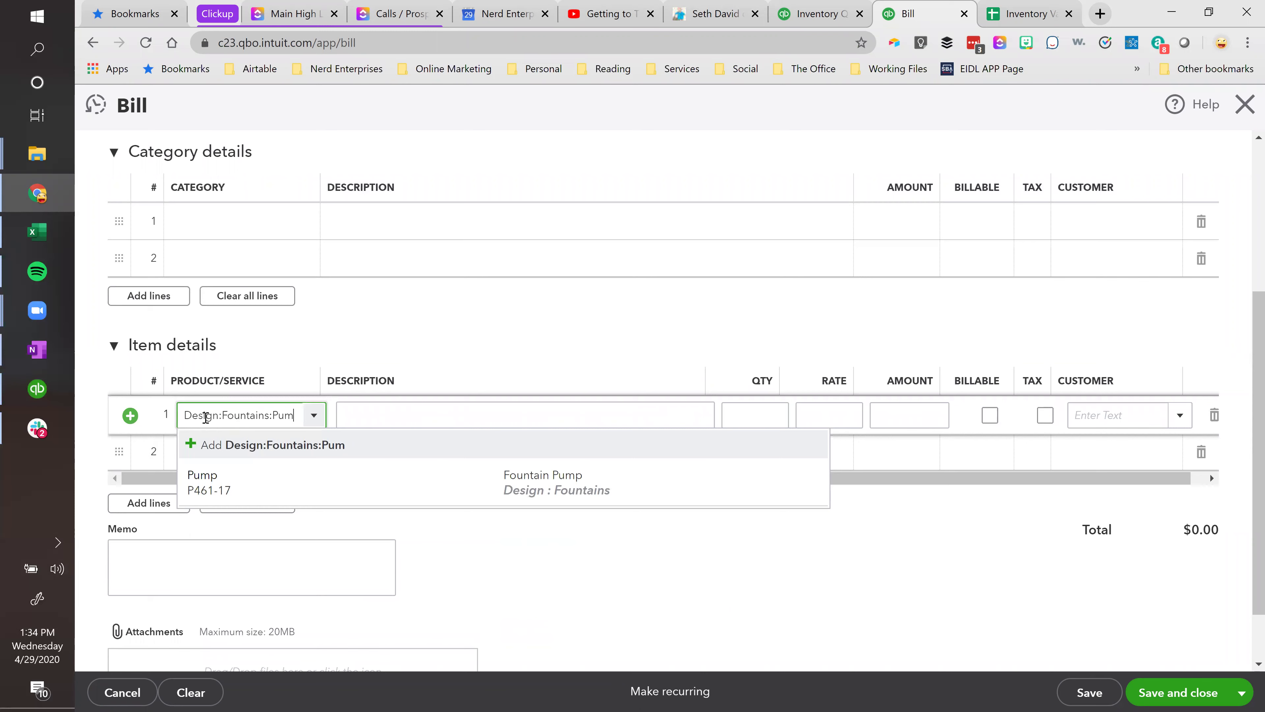
pyautogui.click(209, 482)
pyautogui.press('Tab')
pyautogui.press('Tab')
pyautogui.press('Tab')
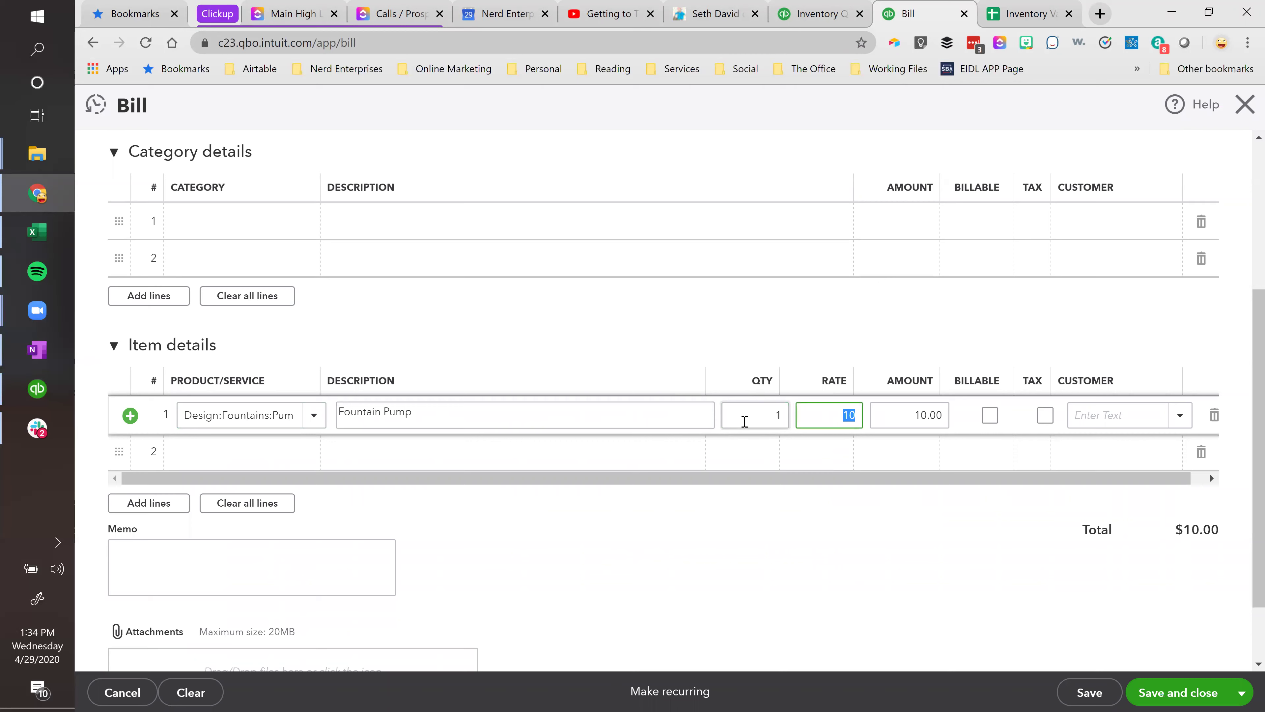
# Set the bill date to 01/01/2020 and try to save and close the bill.
pyautogui.scroll(5, 539, 531)
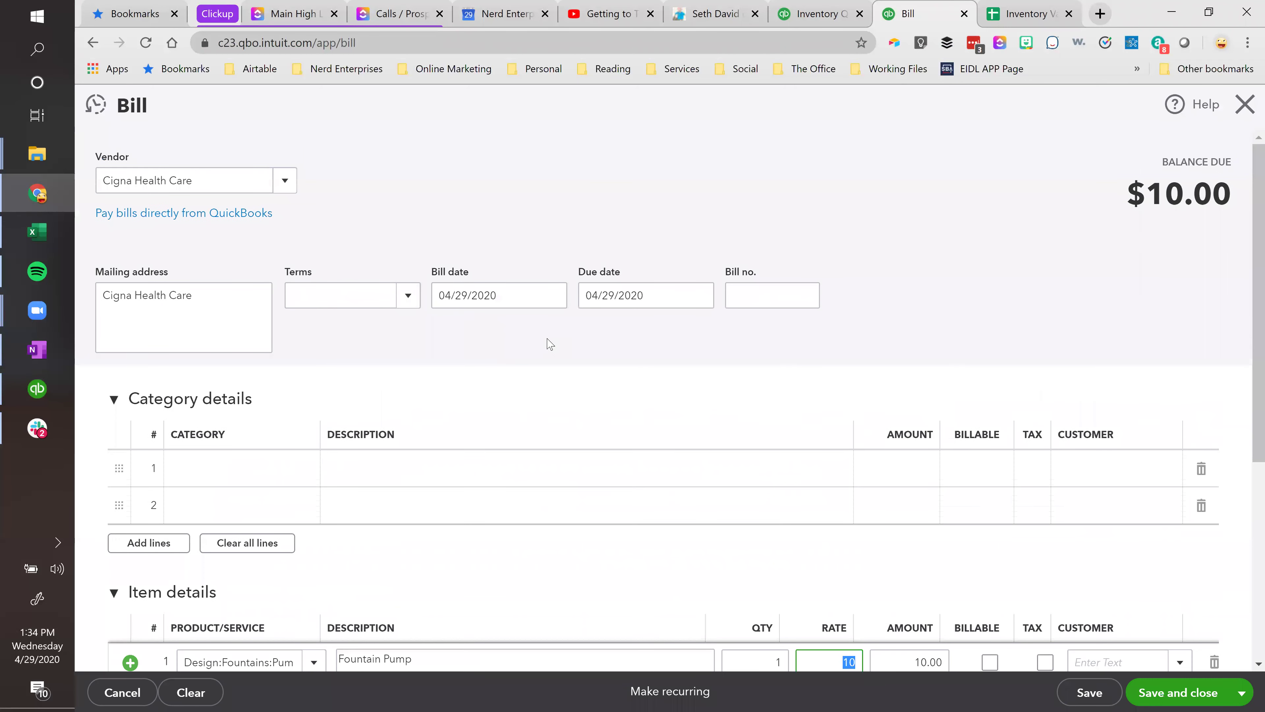
pyautogui.click(552, 295)
pyautogui.click(448, 339)
pyautogui.click(448, 339)
pyautogui.click(448, 339)
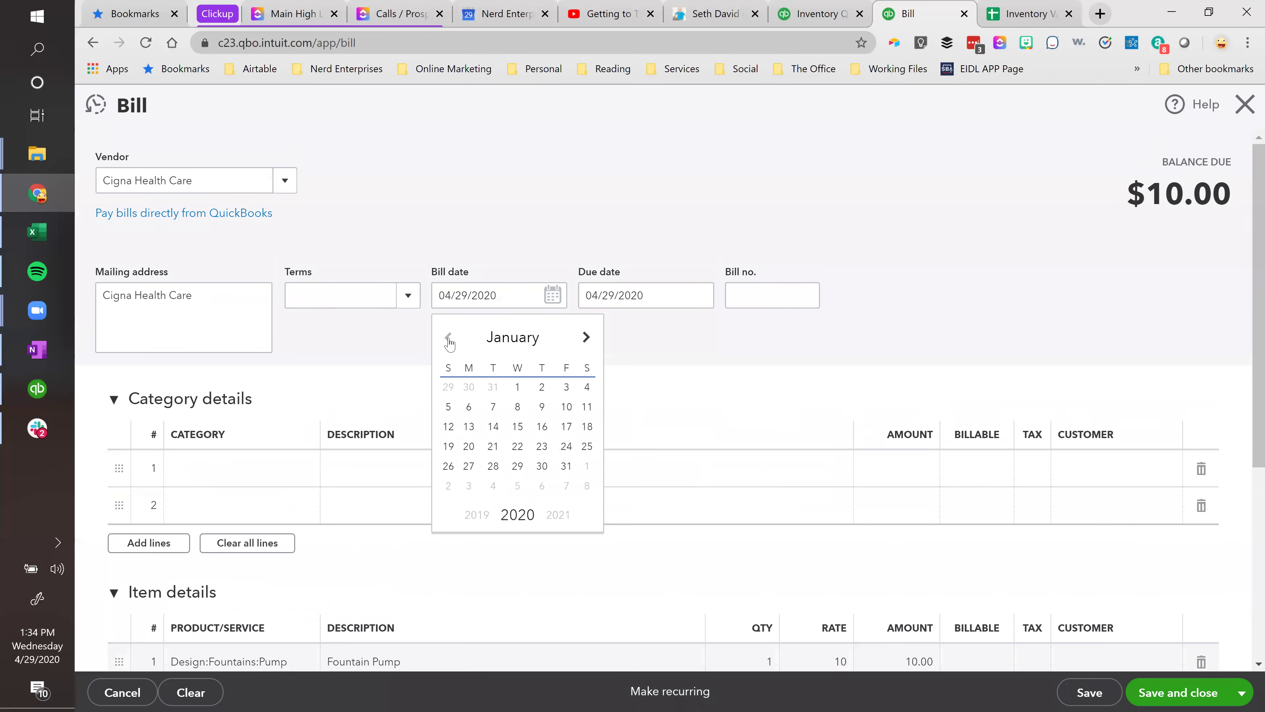
pyautogui.click(516, 387)
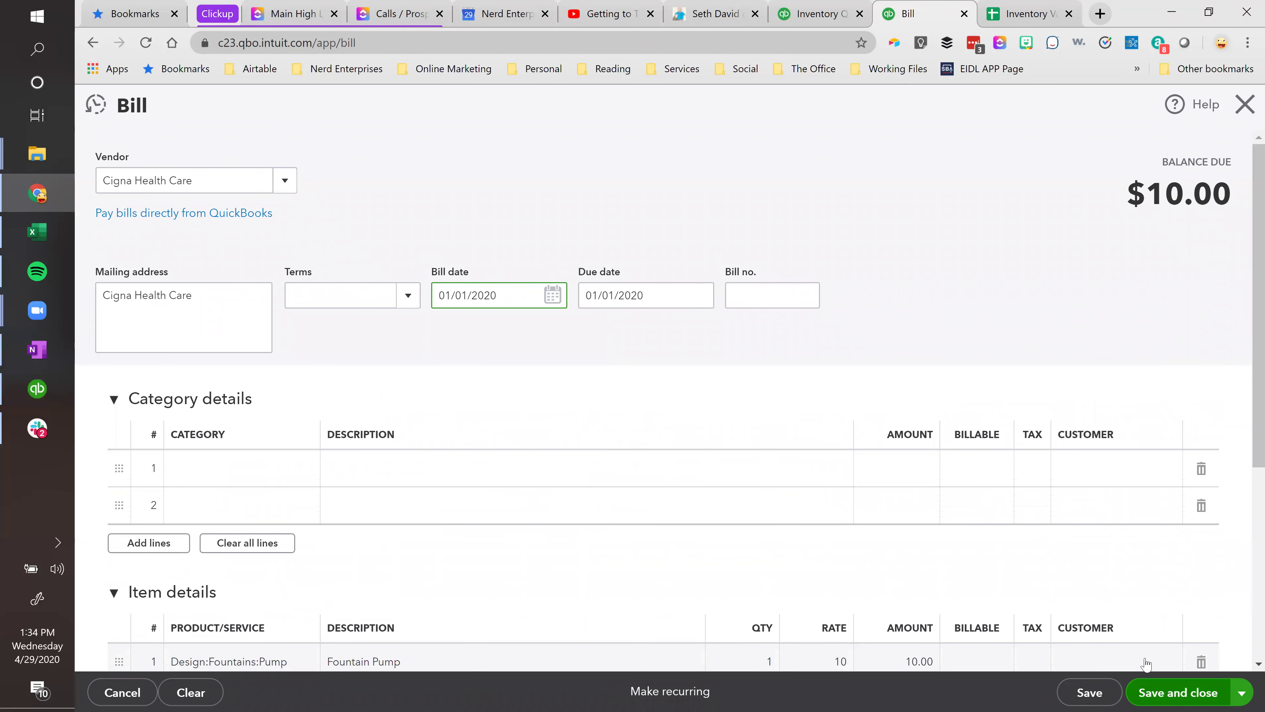
pyautogui.click(1184, 691)
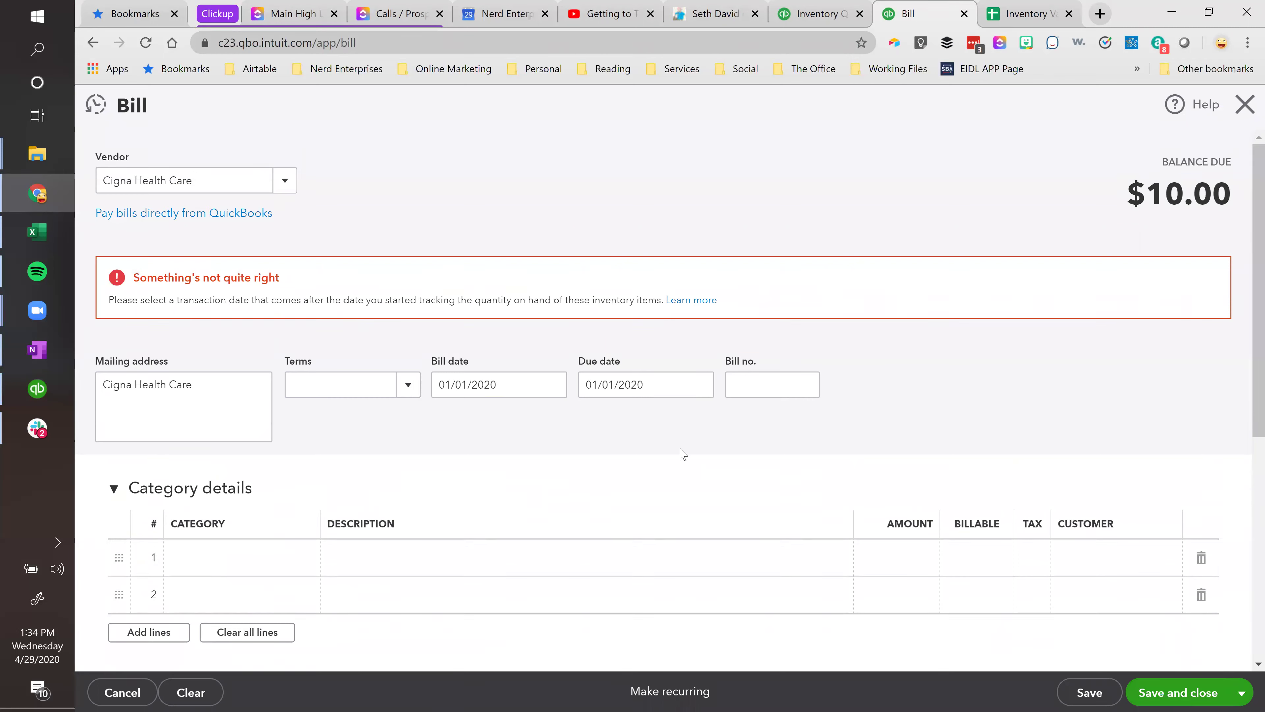
# Change the bill date to 02/01/2020 and try to save and close the bill again.
pyautogui.click(525, 387)
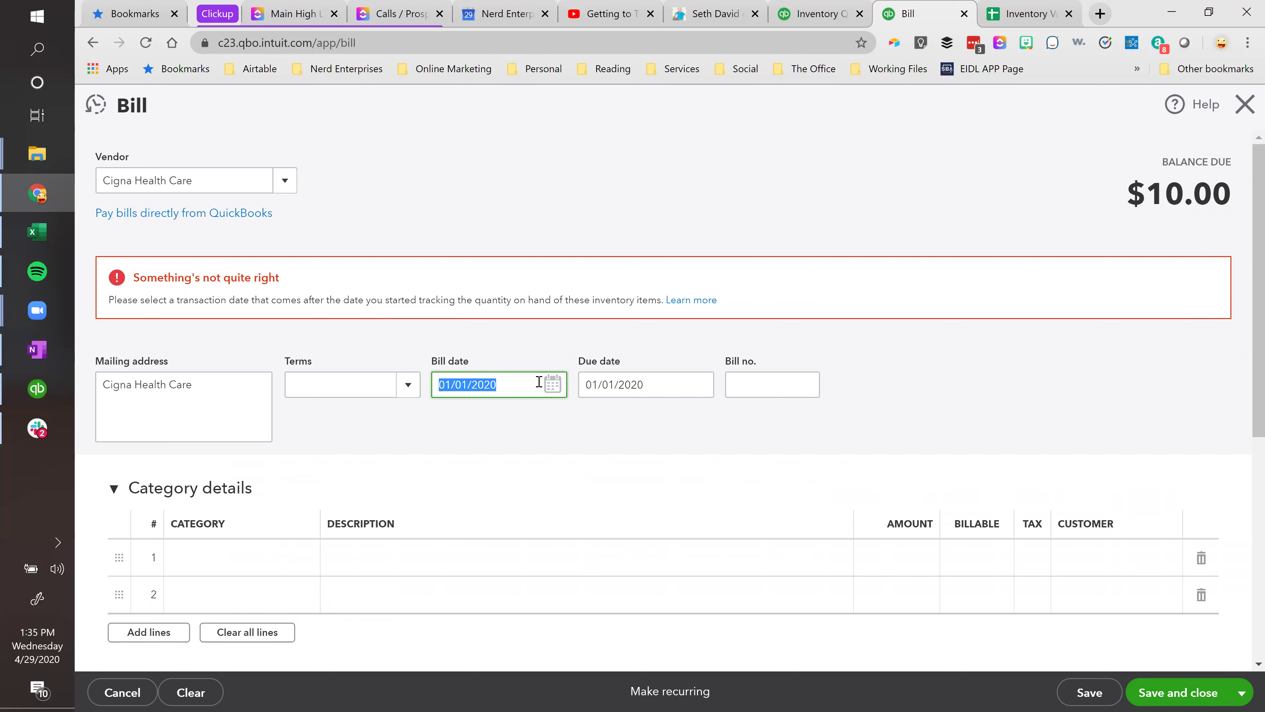
pyautogui.click(543, 381)
pyautogui.click(551, 391)
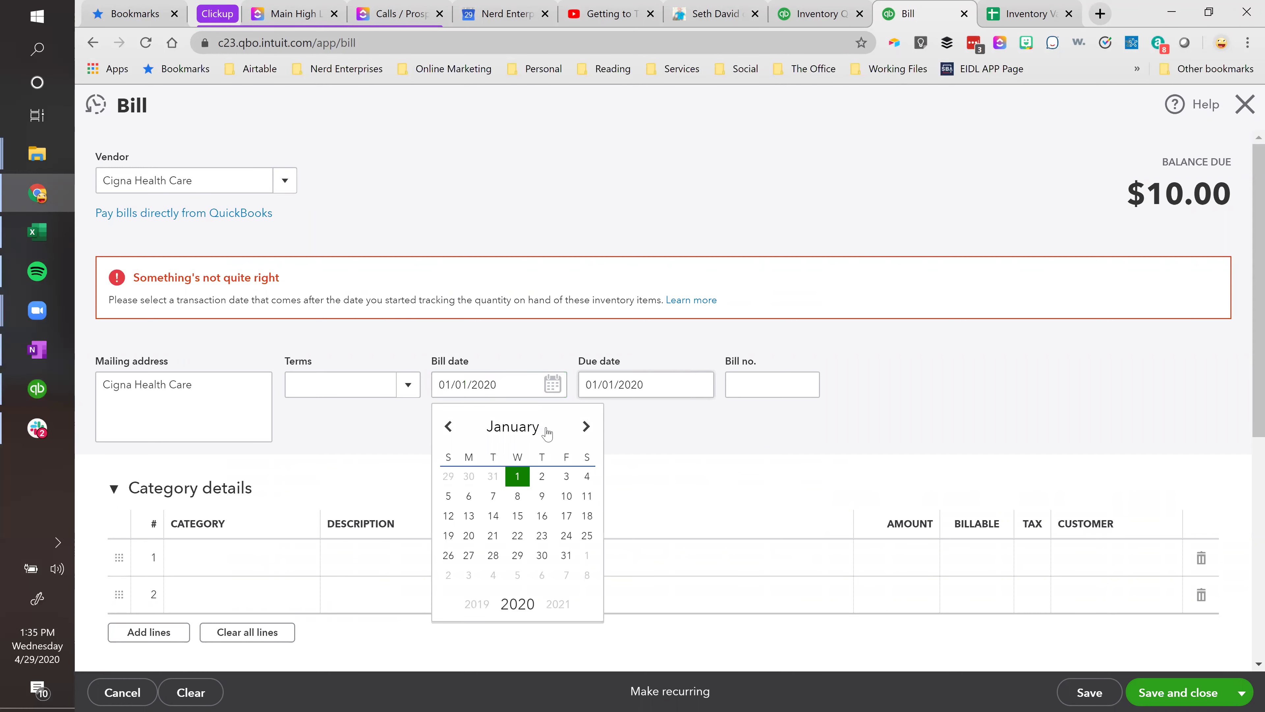
pyautogui.click(591, 425)
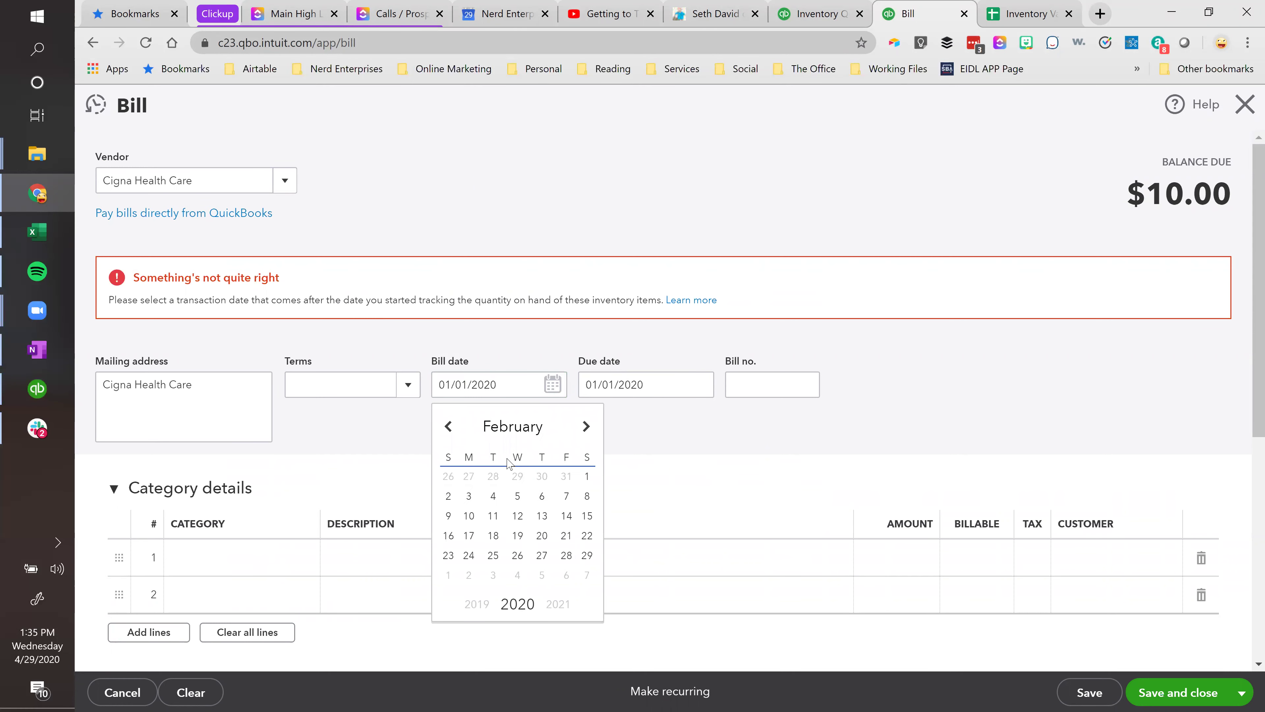
pyautogui.click(587, 478)
pyautogui.click(1200, 691)
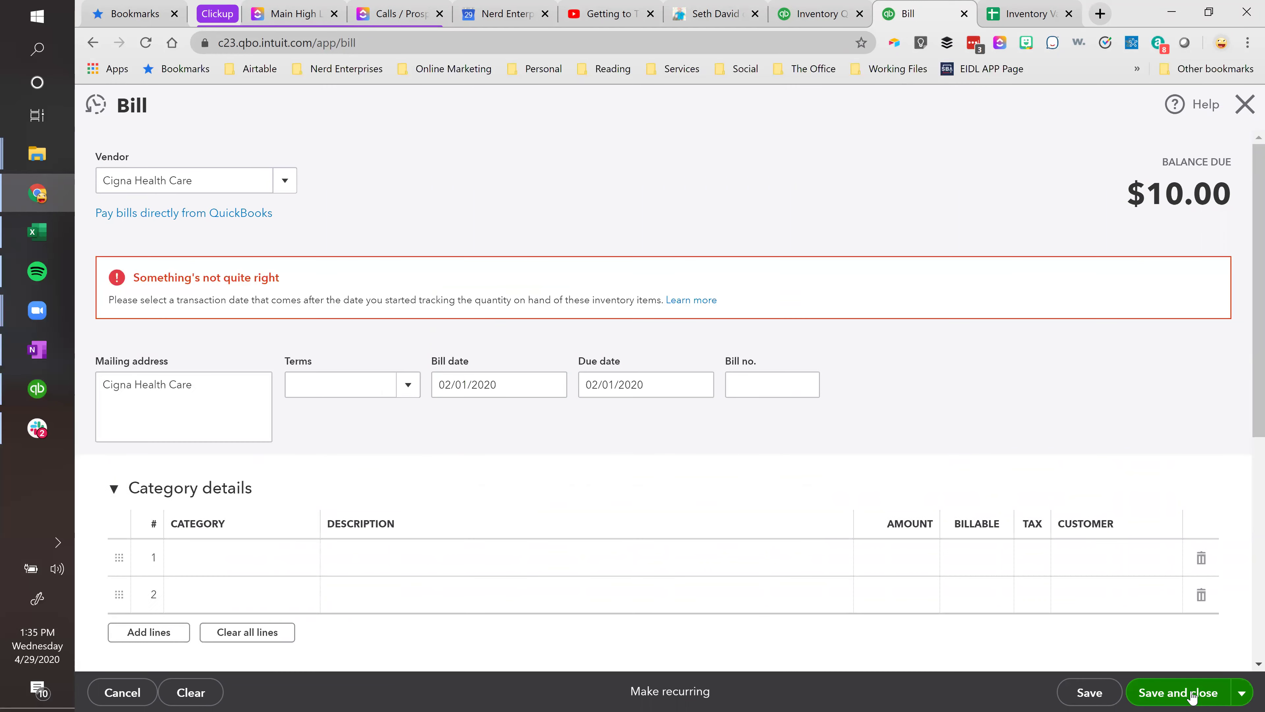
pyautogui.click(486, 384)
pyautogui.tripleClick(505, 384)
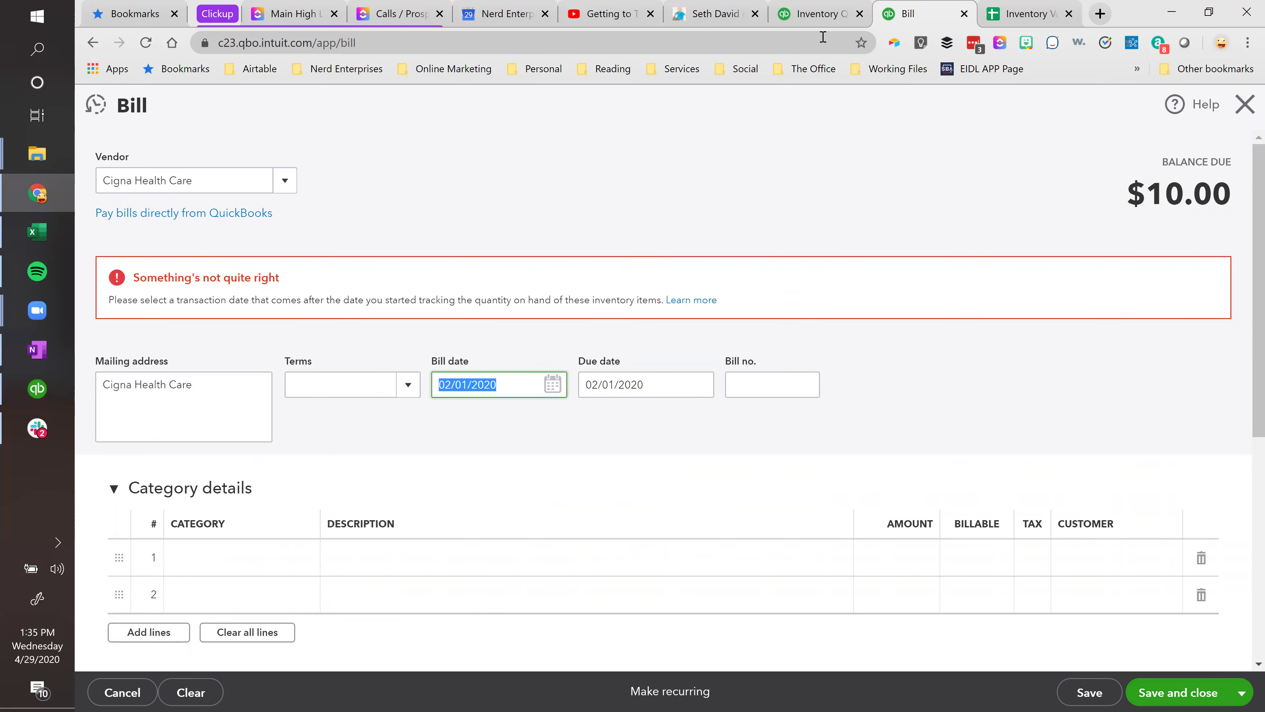
# Leave Inventory Quantity Adjustment #1 in the other browser tab without saving it.
pyautogui.click(801, 18)
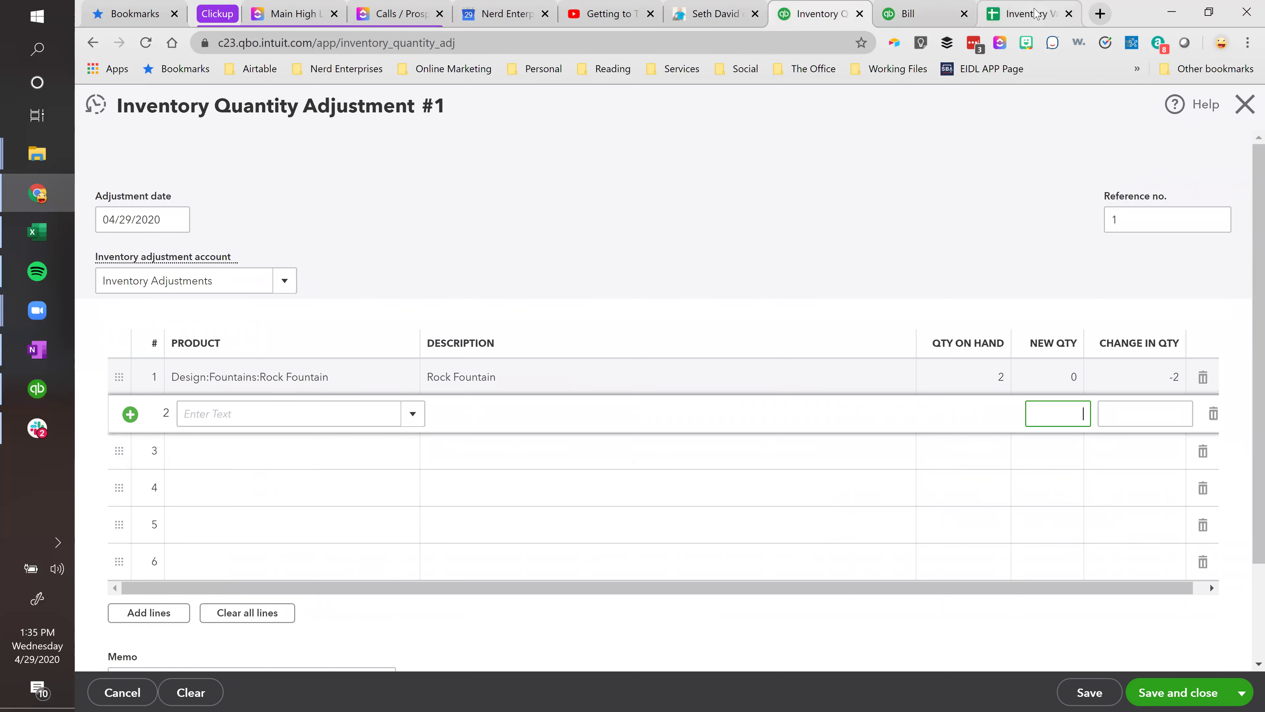
pyautogui.click(1243, 105)
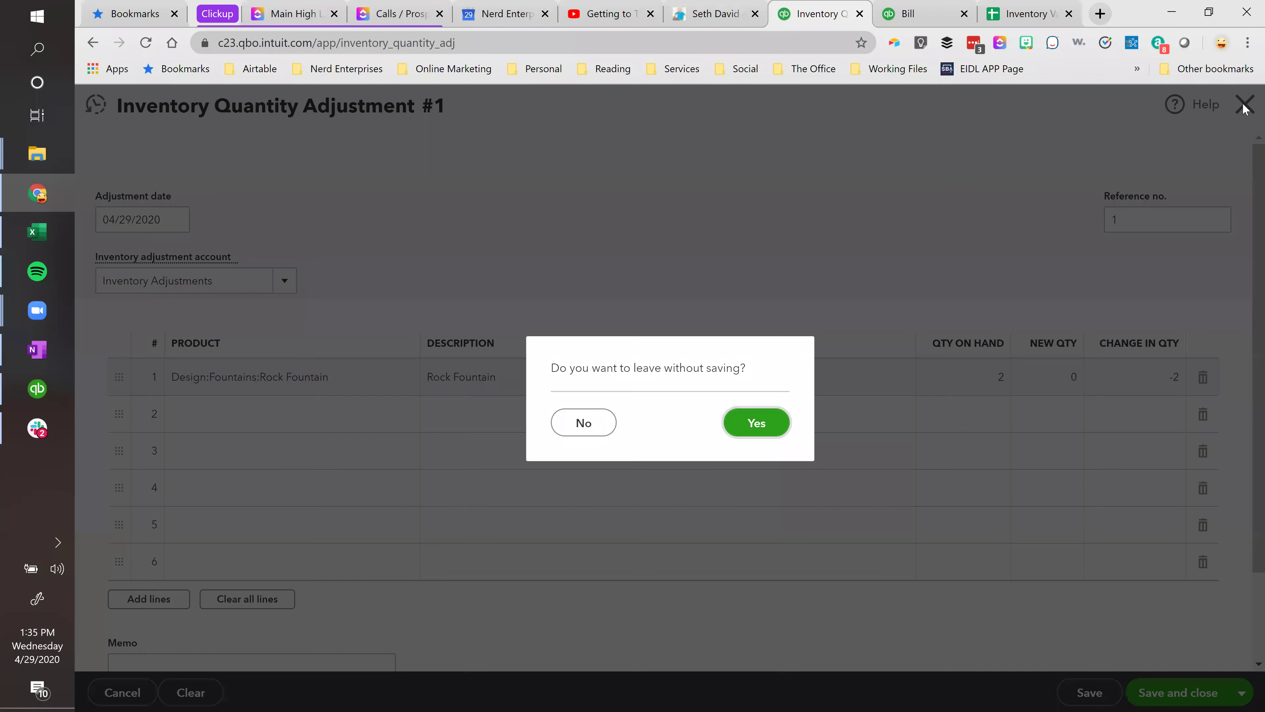
pyautogui.click(756, 423)
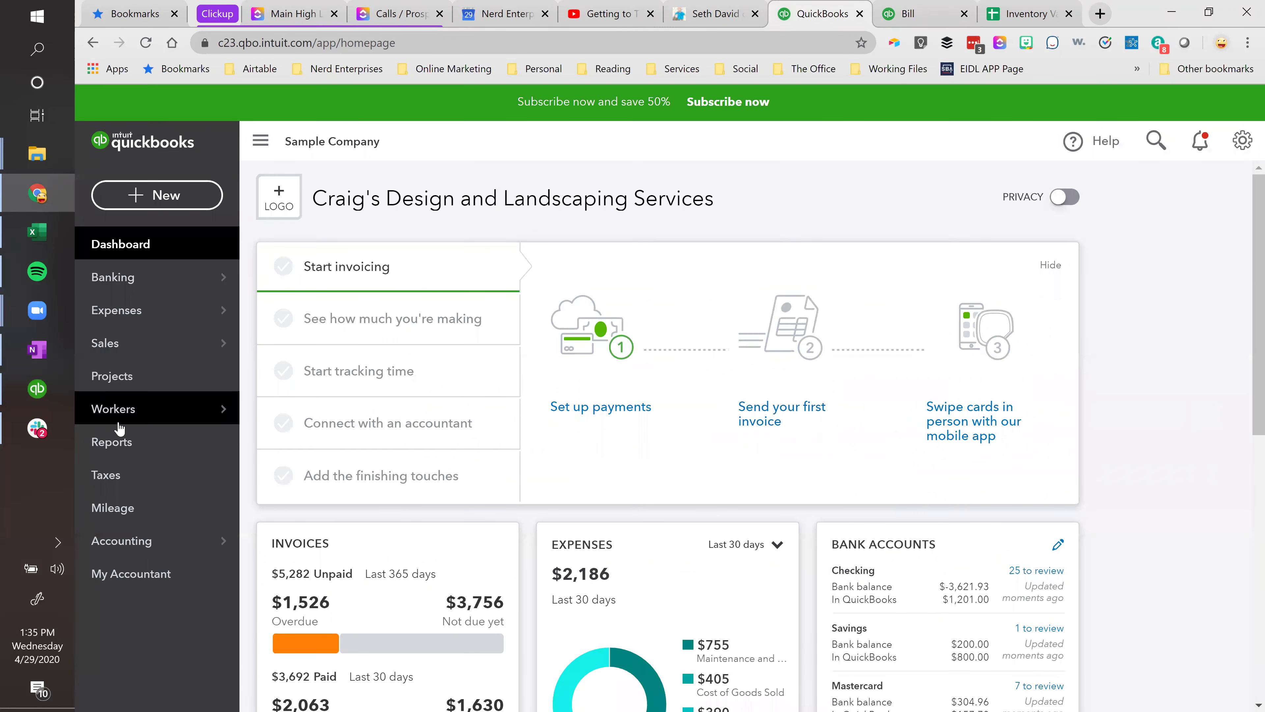
# Find the Inventory Valuation Detail report by searching for "inv" and open the Pump's START inventory adjustment from it.
pyautogui.click(109, 445)
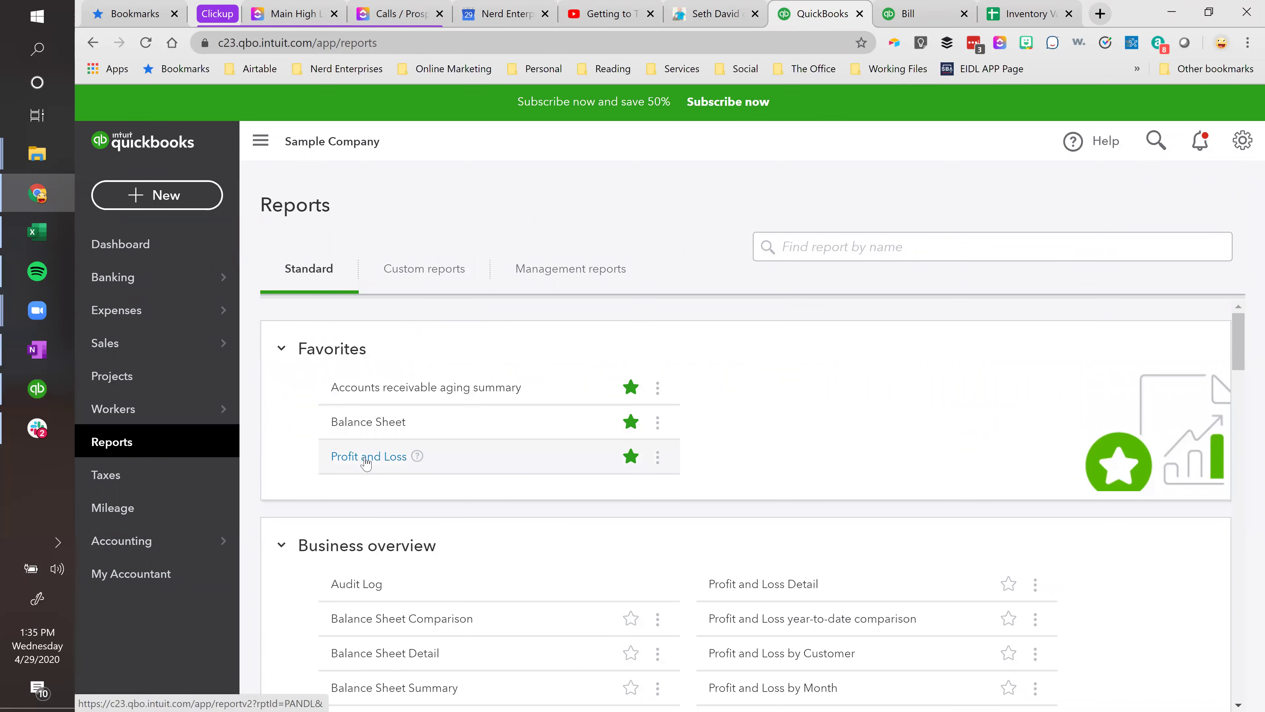
pyautogui.click(866, 246)
pyautogui.write('inv')
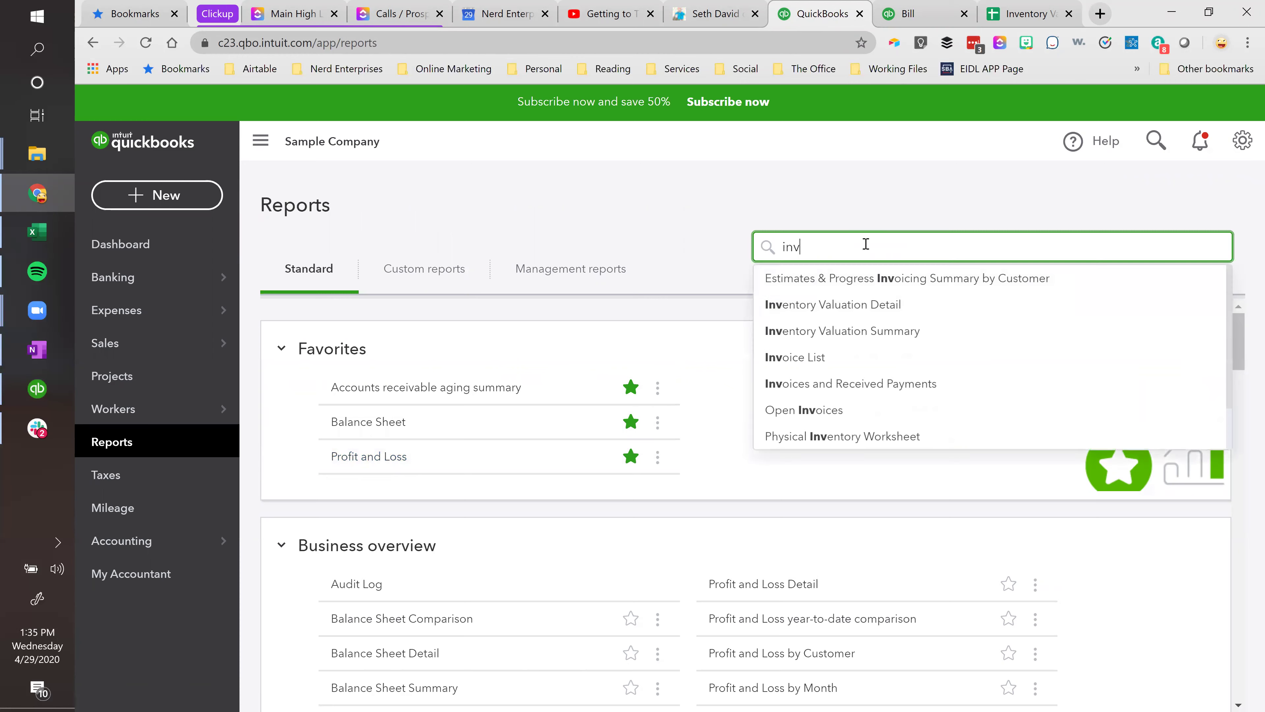
pyautogui.click(861, 307)
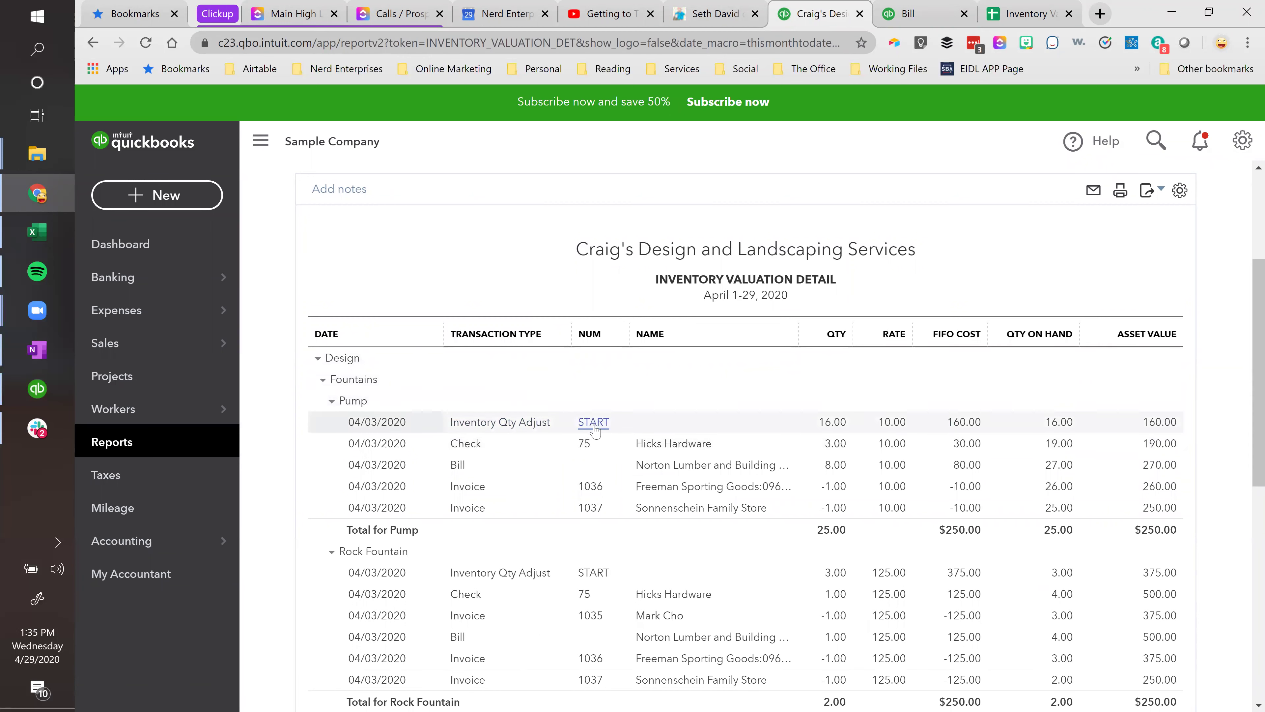
pyautogui.click(837, 423)
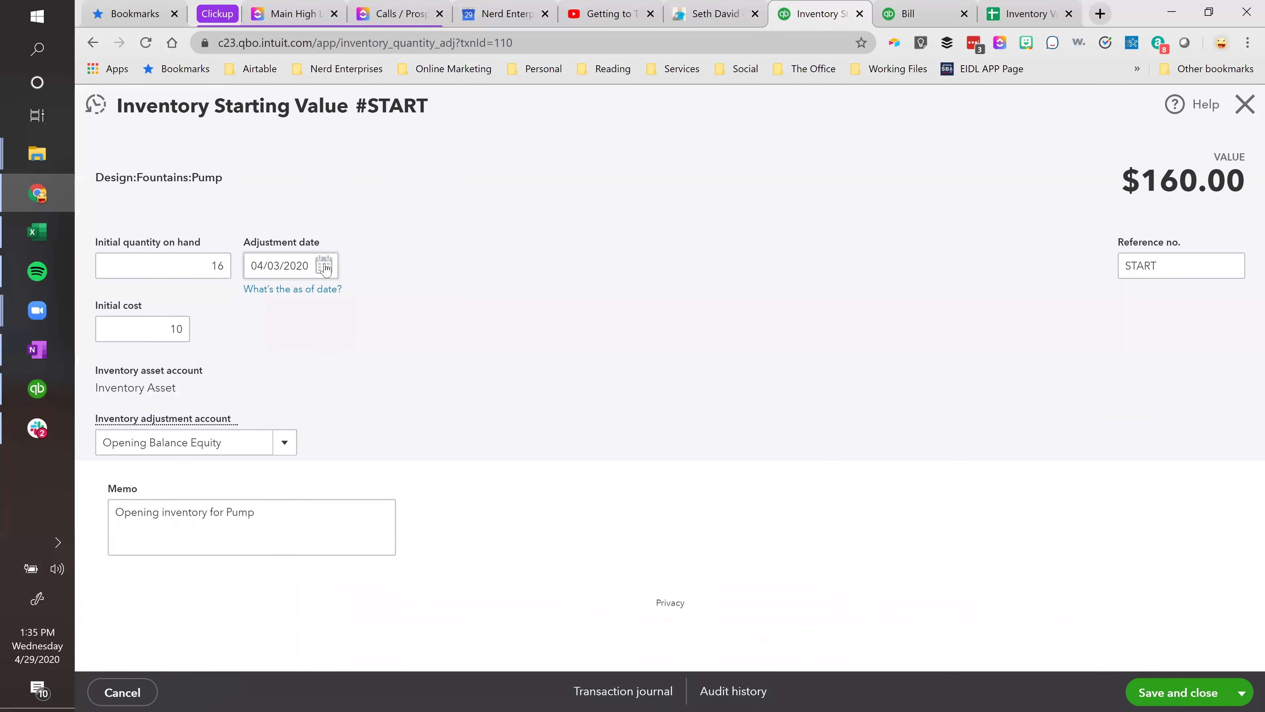
# Try to save the Pump's inventory starting value with an adjustment date of 01/01/2020, and leave the form without saving.
pyautogui.click(324, 267)
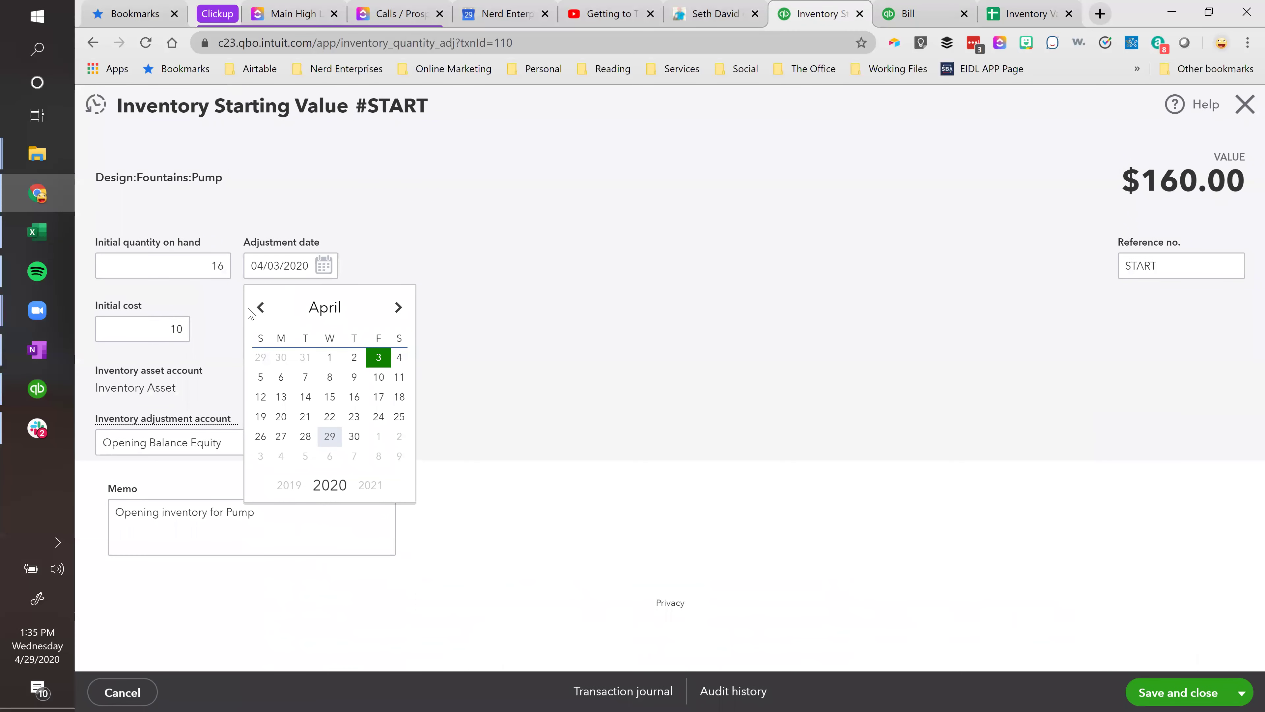
pyautogui.click(488, 274)
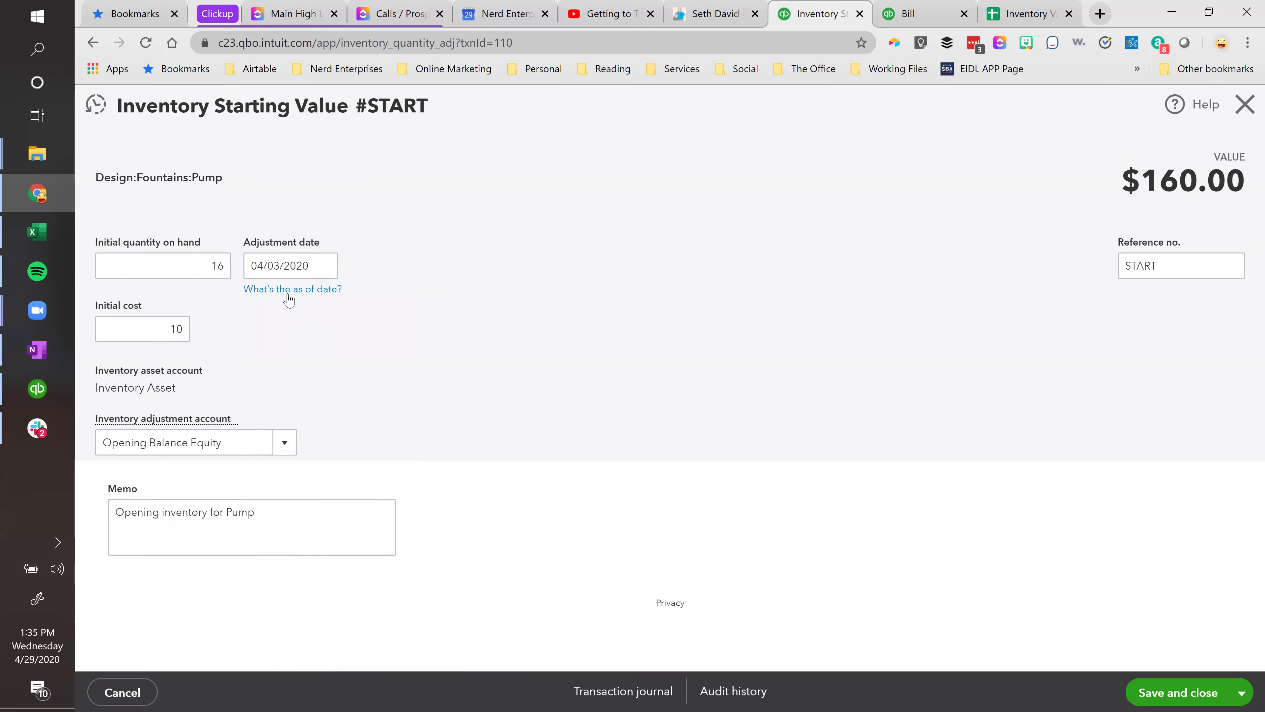
pyautogui.click(288, 269)
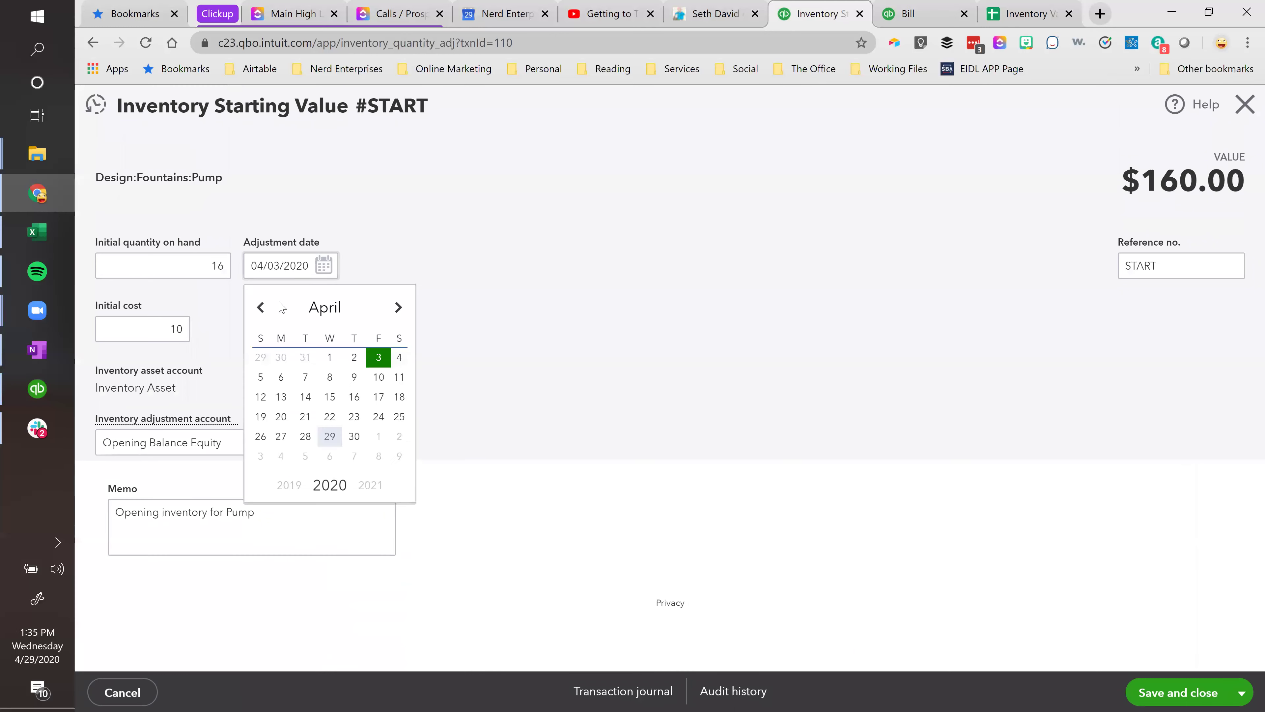
pyautogui.click(260, 307)
pyautogui.click(260, 307)
pyautogui.click(260, 307)
pyautogui.click(330, 359)
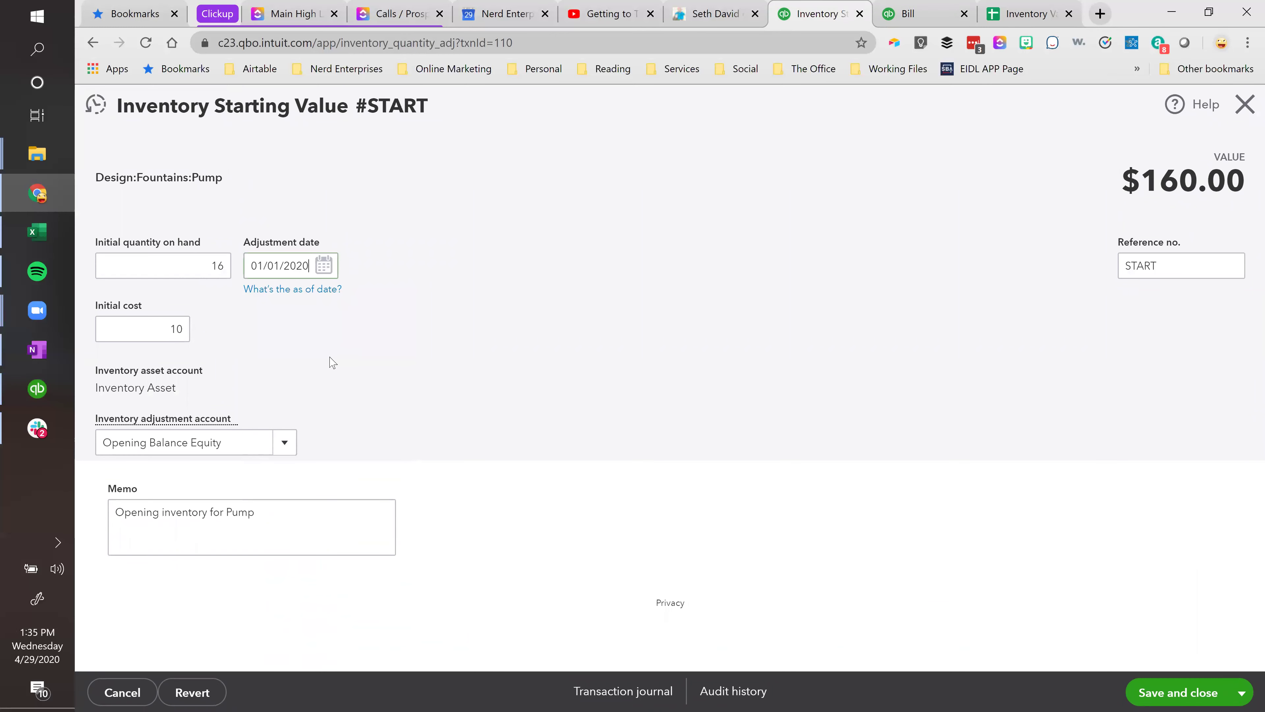
pyautogui.click(1153, 696)
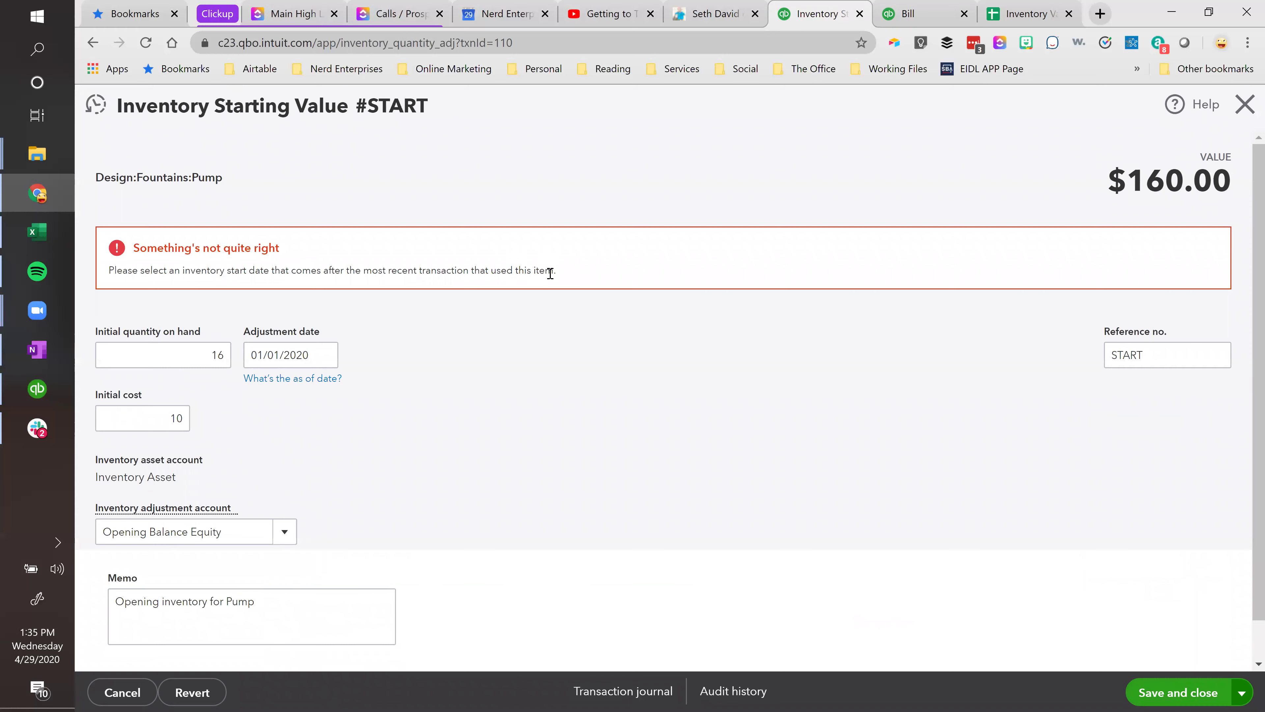
pyautogui.click(1245, 106)
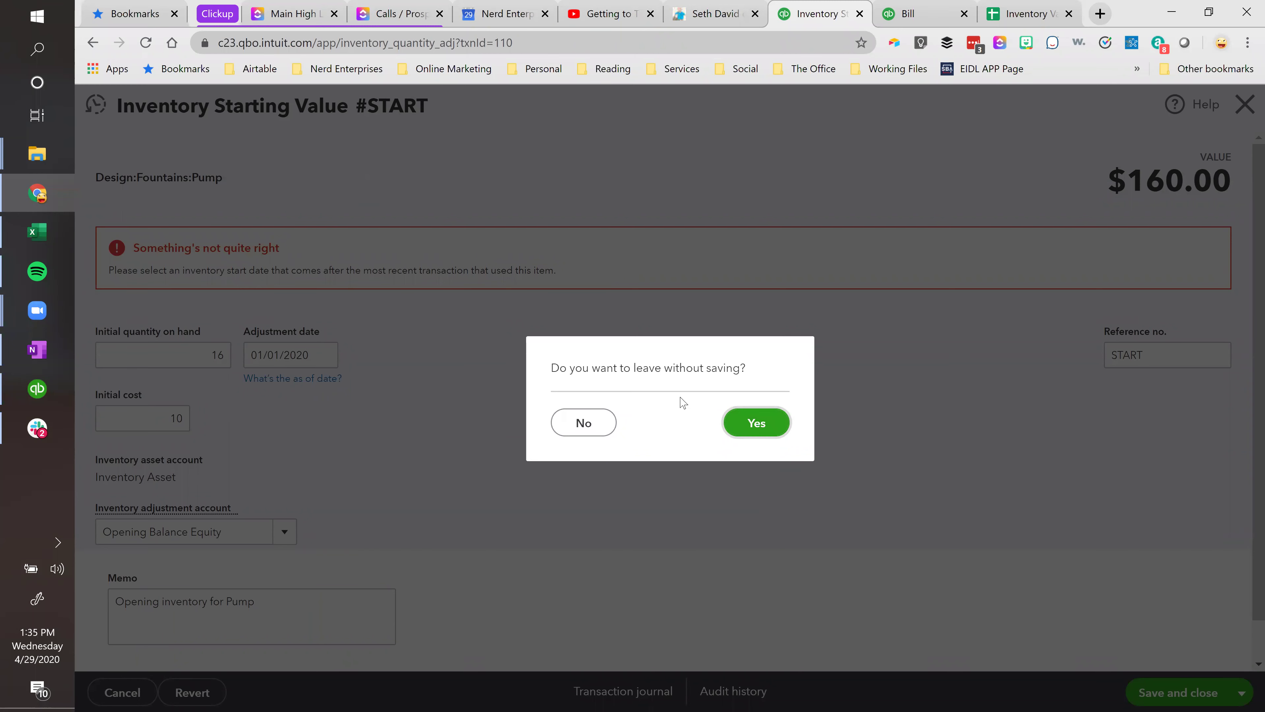
pyautogui.click(750, 426)
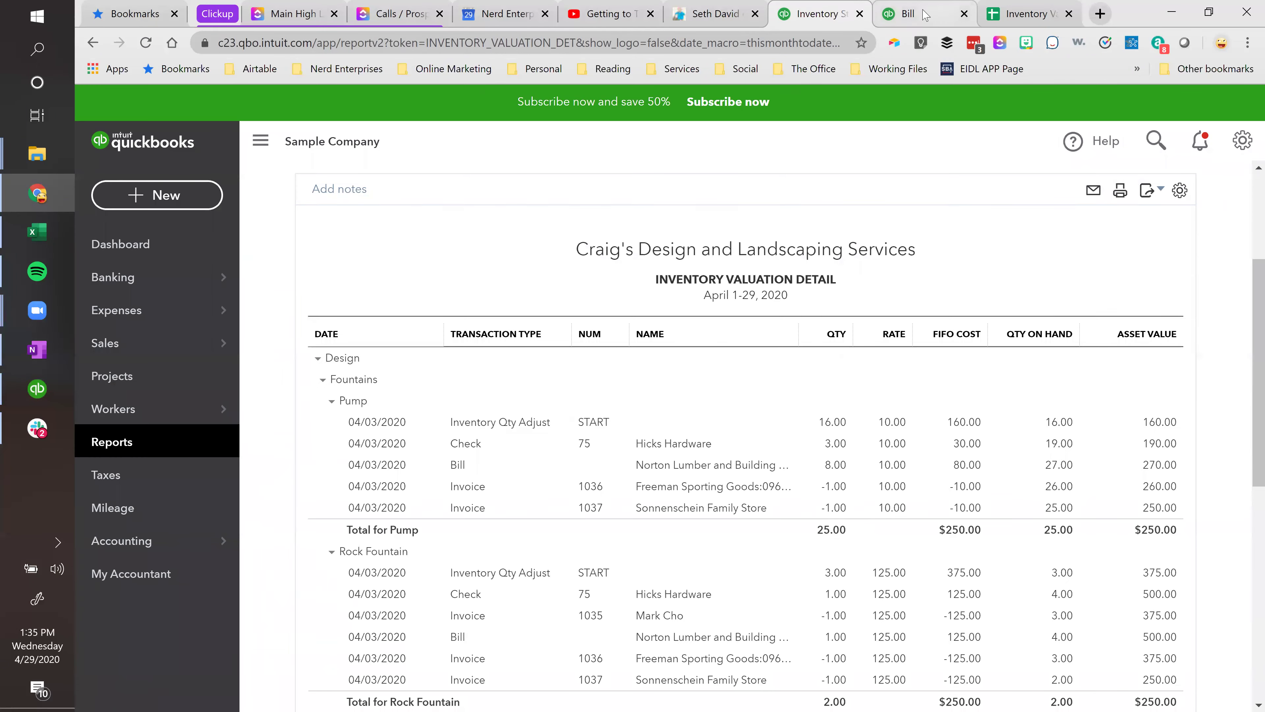
# Return to the open Cigna Health Care bill, set its bill date to 04/16/2020, and save and close it.
pyautogui.click(924, 14)
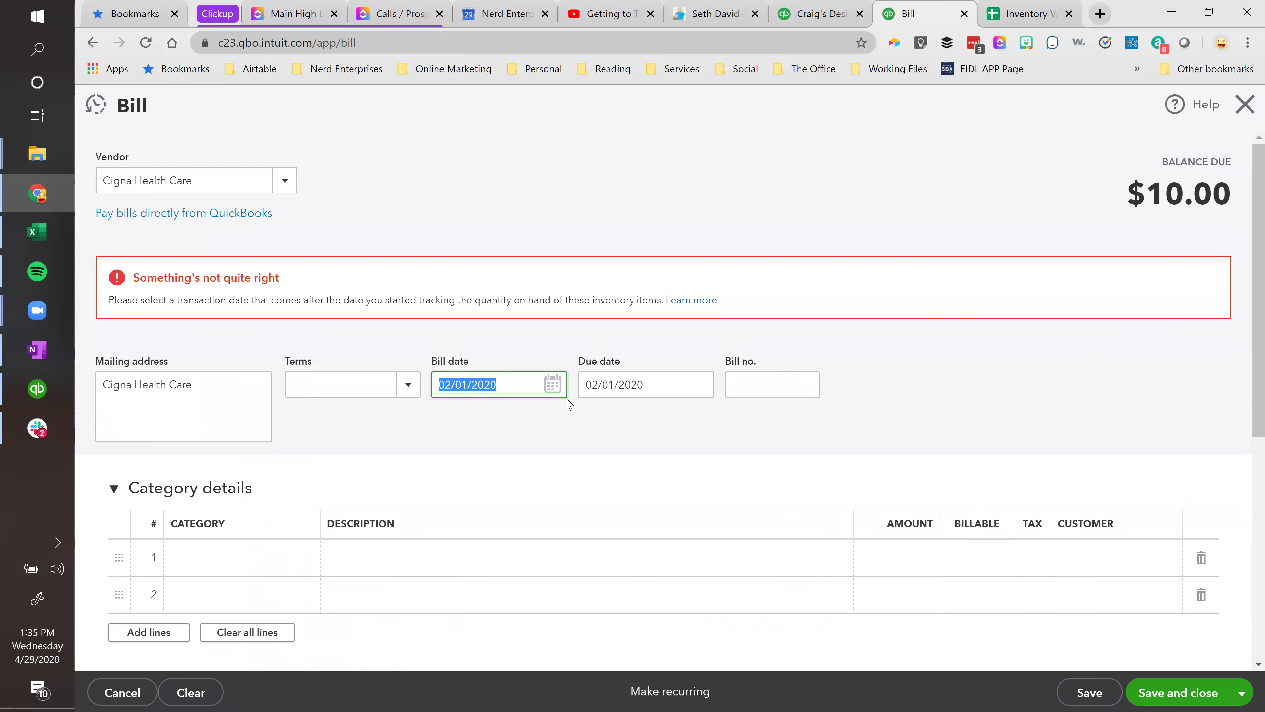
pyautogui.click(553, 384)
pyautogui.click(586, 426)
pyautogui.click(586, 426)
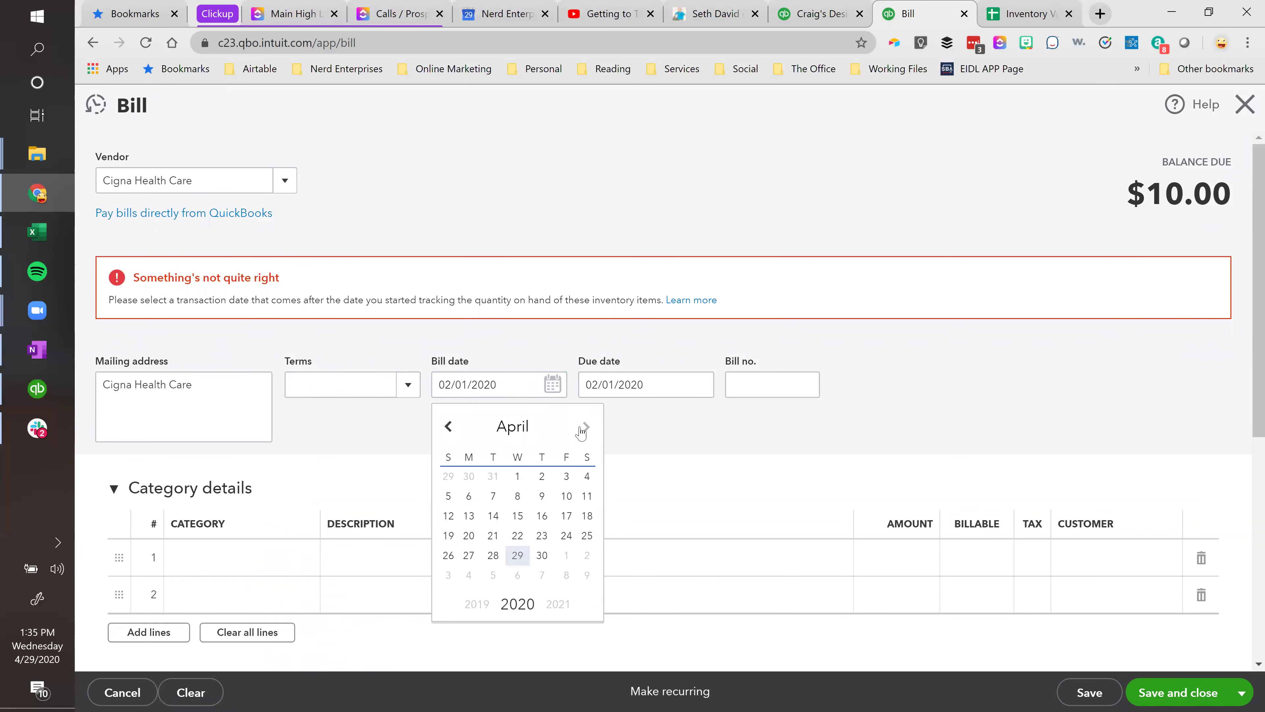
pyautogui.click(542, 515)
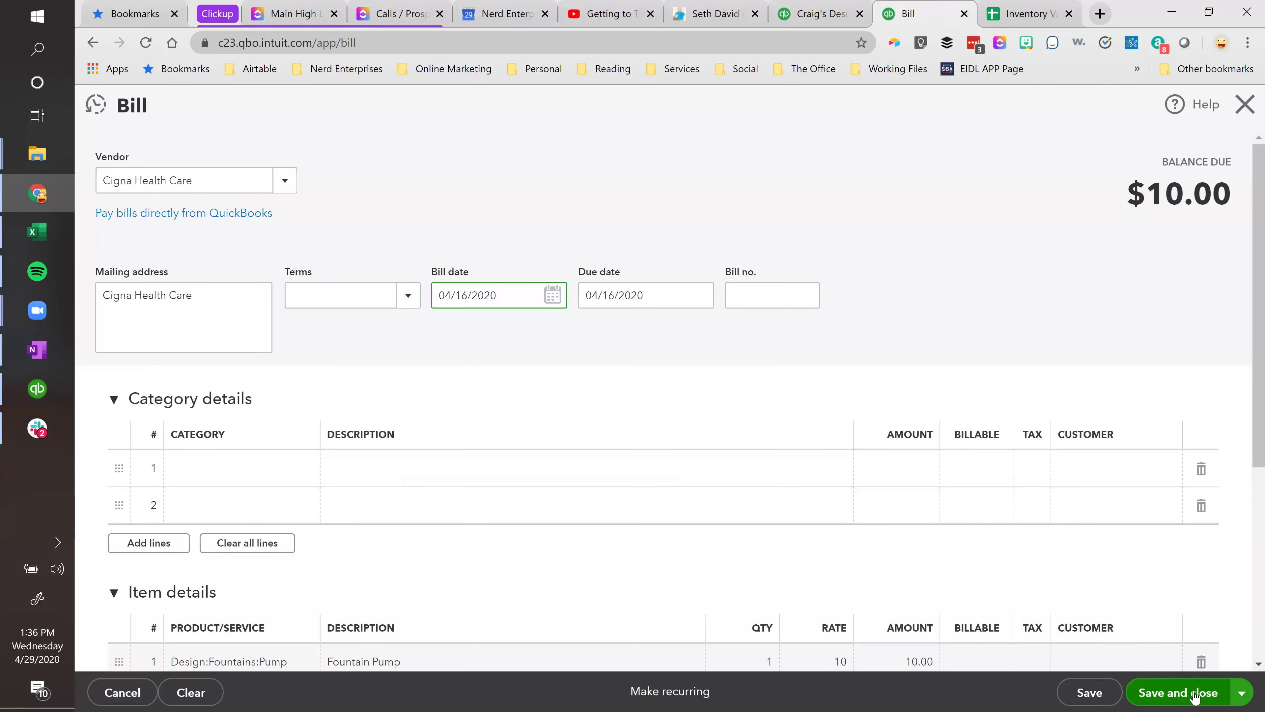
pyautogui.click(1180, 692)
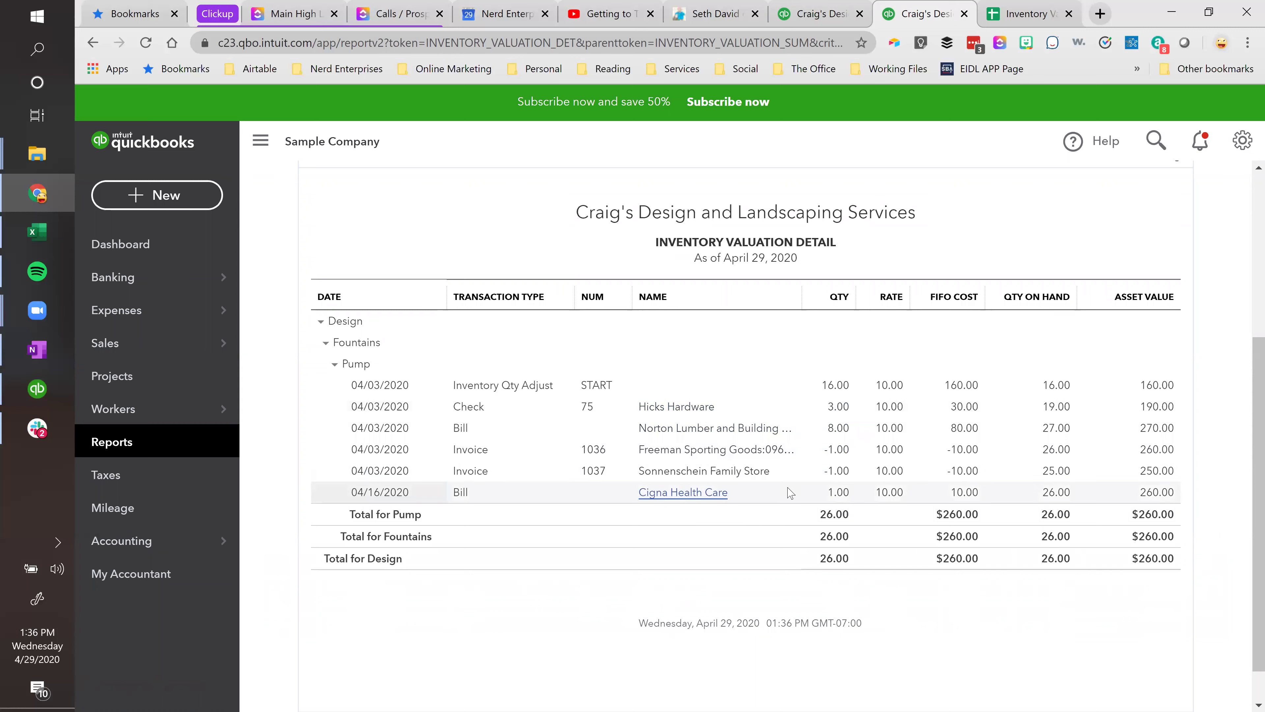
# Open the 04/16/2020 Cigna Health Care bill from the Pump's Inventory Valuation Detail report and delete it.
pyautogui.click(836, 492)
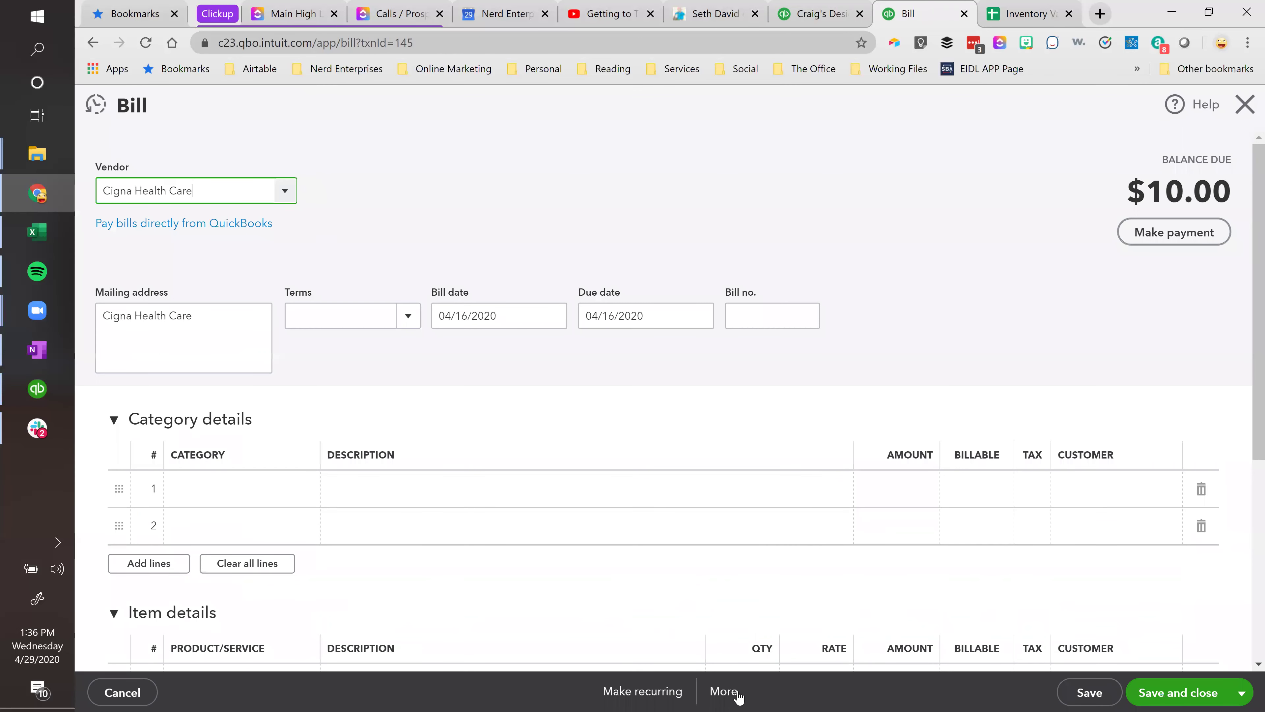
pyautogui.click(726, 691)
pyautogui.click(703, 592)
pyautogui.click(771, 441)
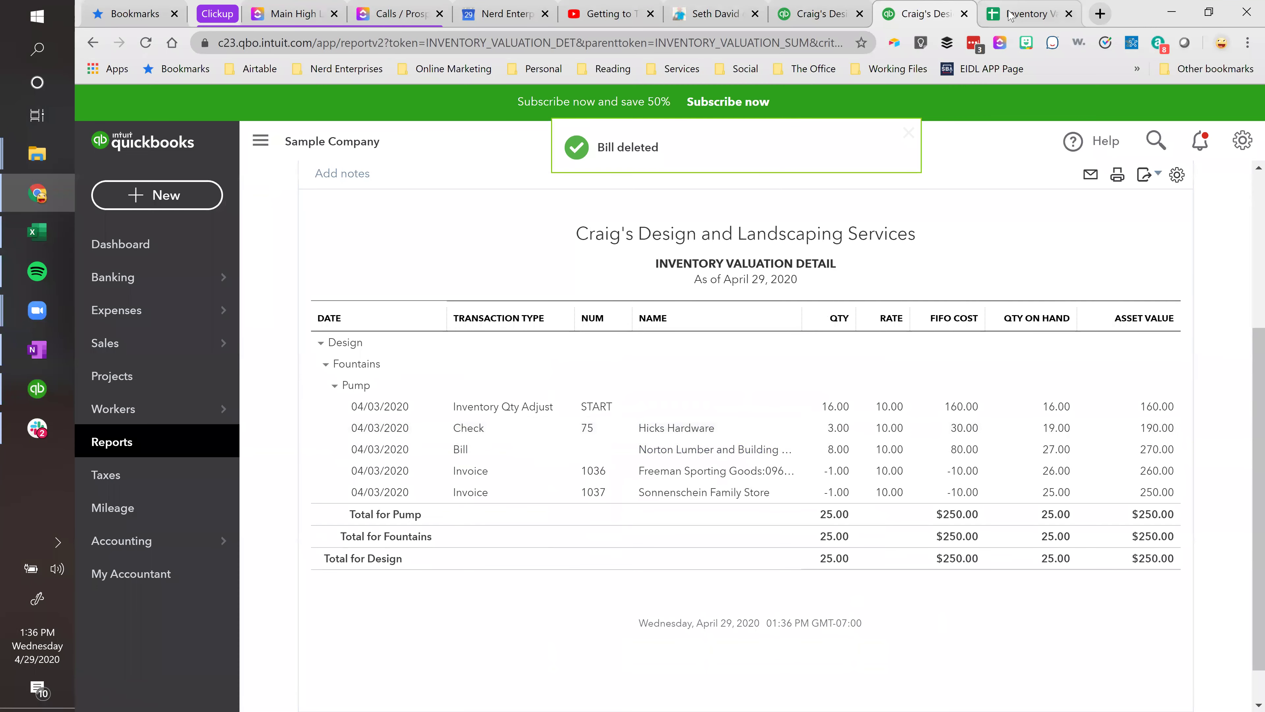
# Switch to the Excel Inventory Valuation Summary and review the sales and purchase adjustments, the 12/31/2019 inventory and the Pump's average cost.
pyautogui.click(1025, 13)
pyautogui.click(730, 273)
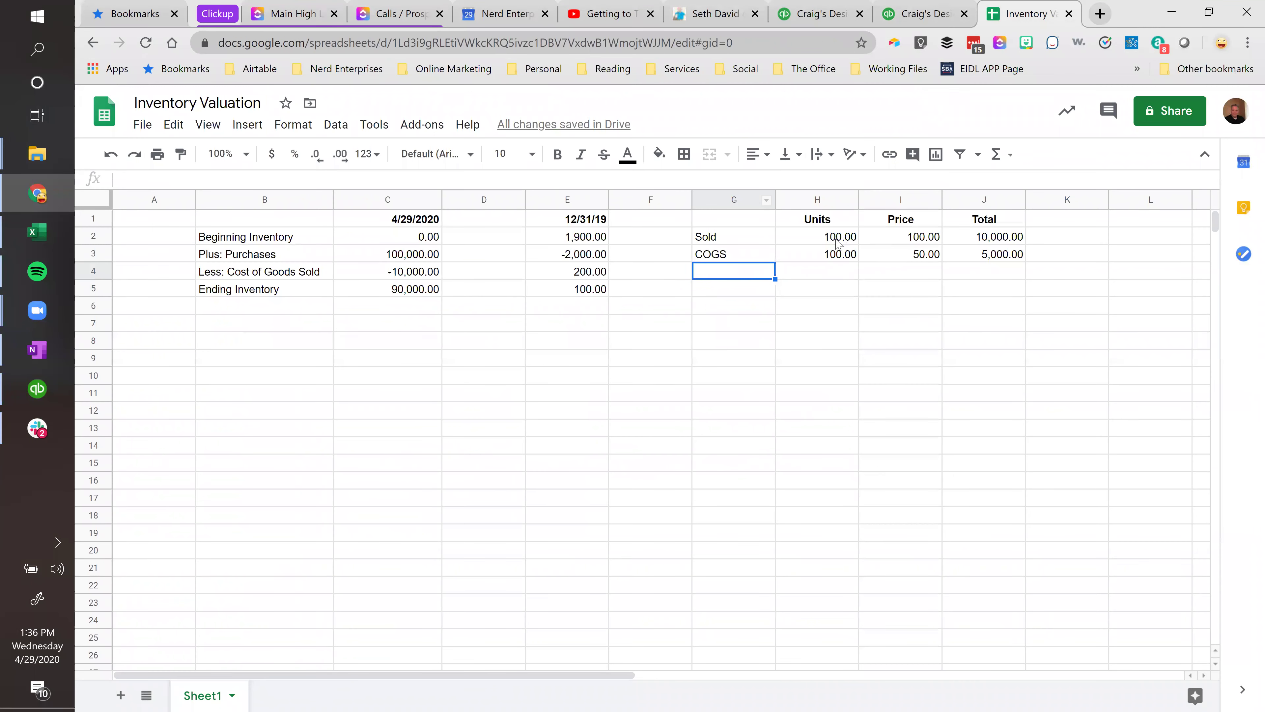
pyautogui.click(30, 235)
pyautogui.moveTo(658, 325); pyautogui.dragTo(721, 358)
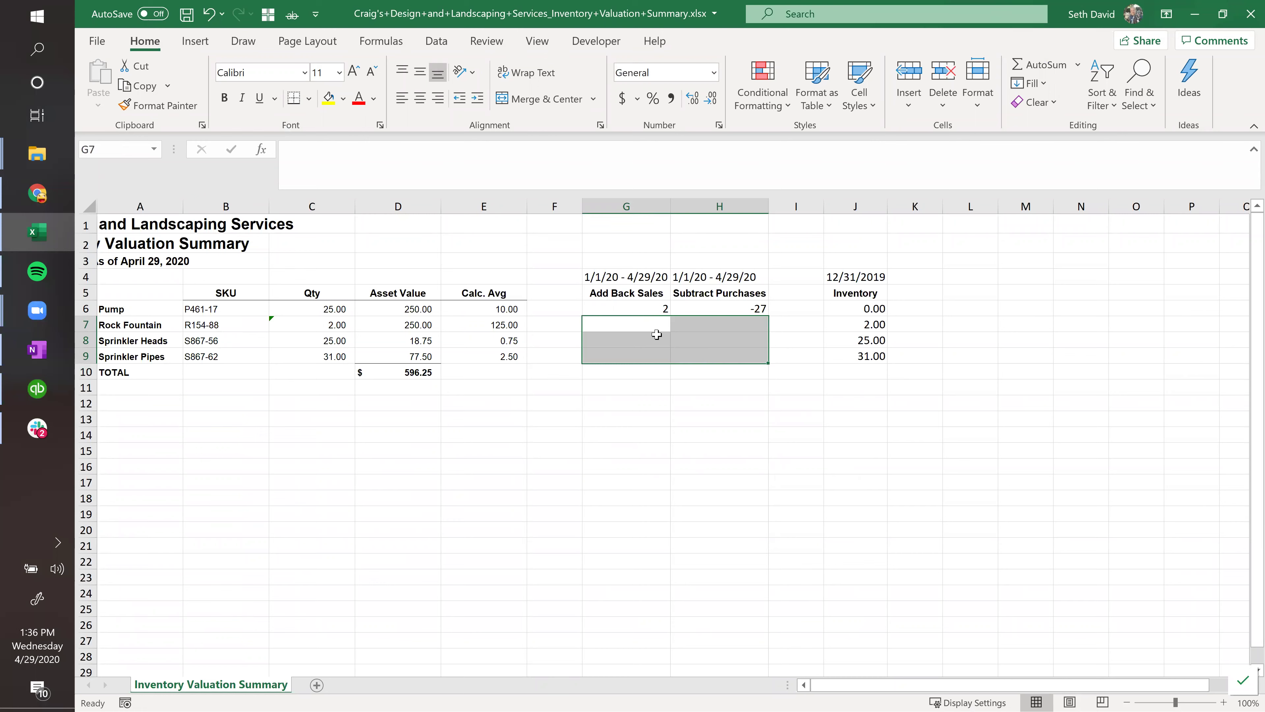
pyautogui.click(847, 203)
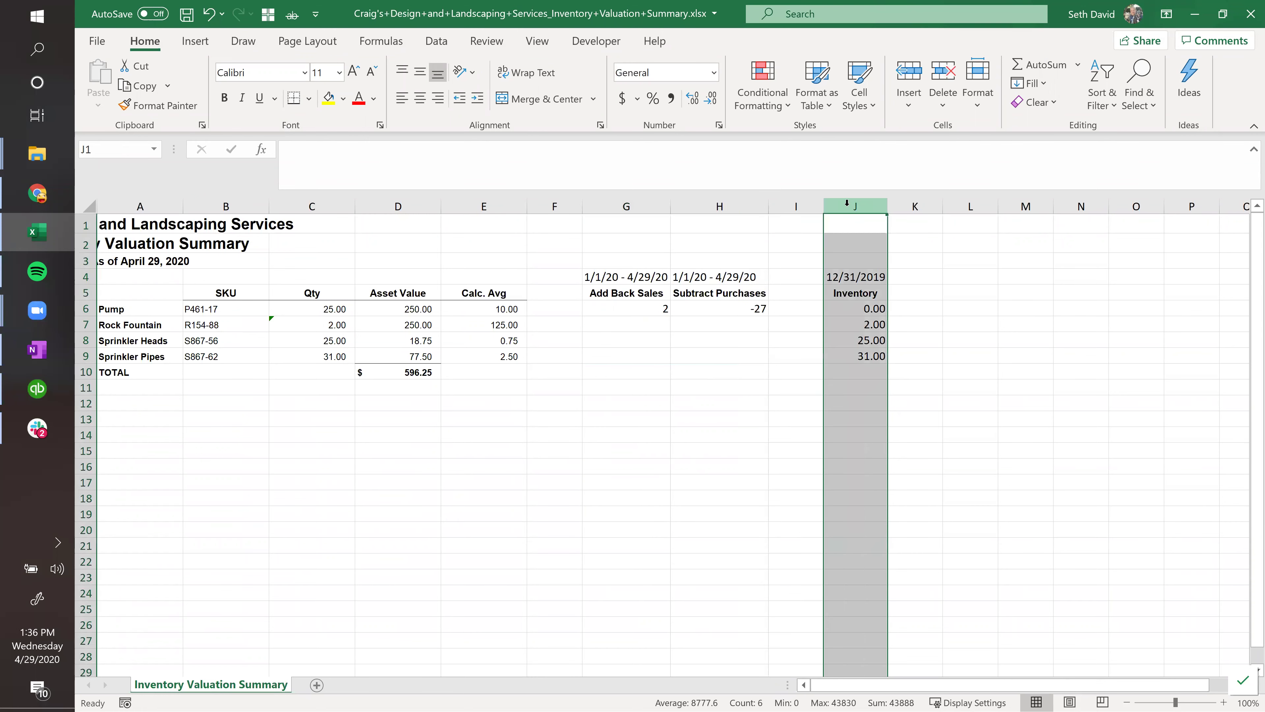
pyautogui.click(483, 308)
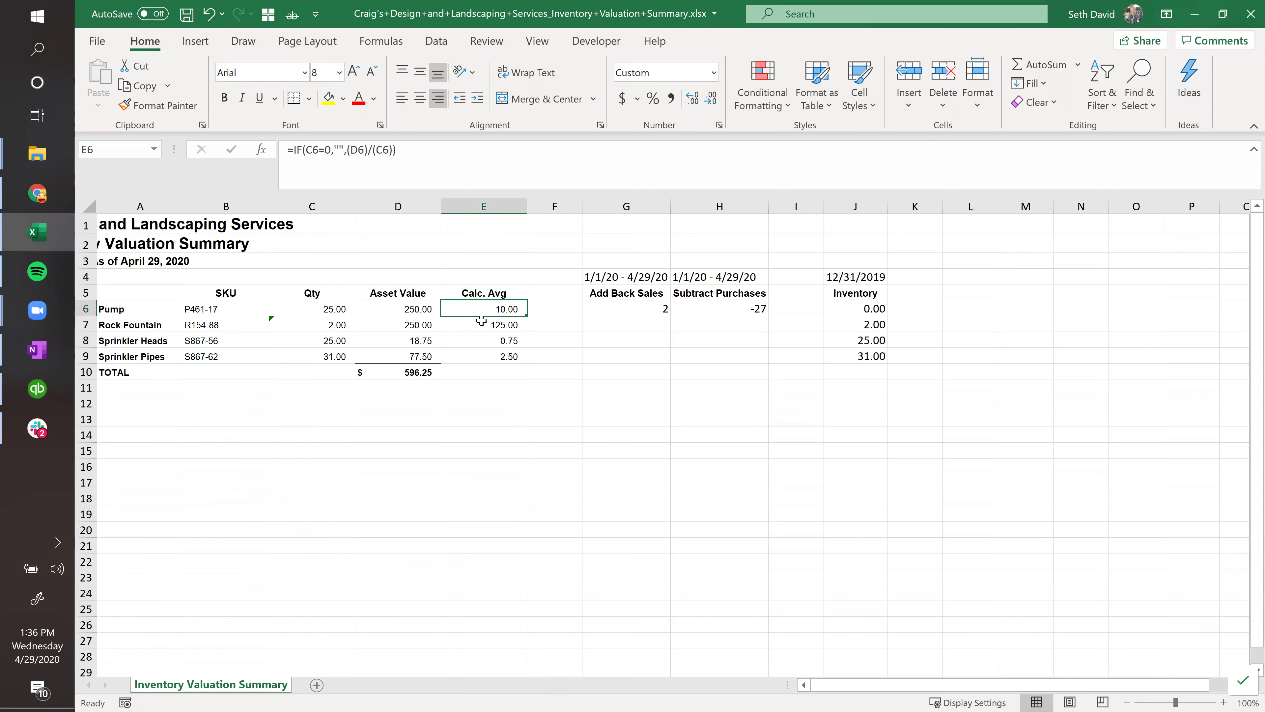
# Head column K with "Val" in K5 and calculate the Pump's 12/31/2019 value in K6 as =J6*E6.
pyautogui.click(904, 295)
pyautogui.write('Val')
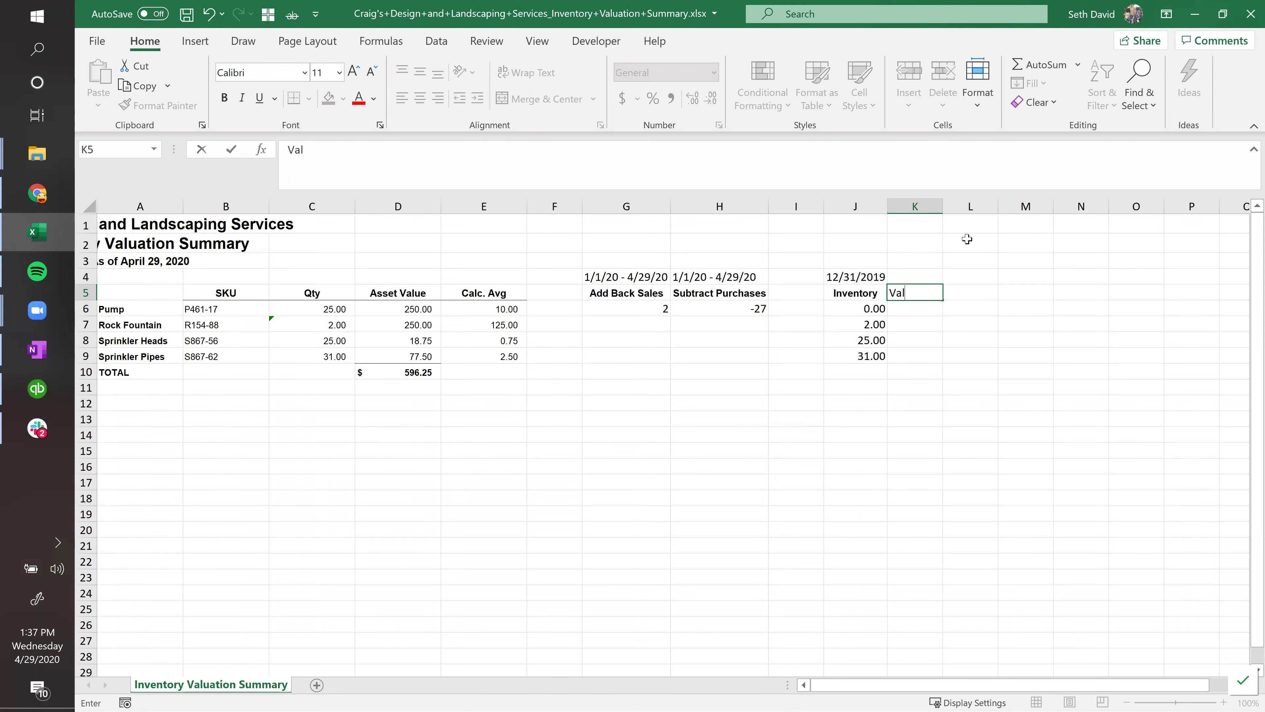
pyautogui.press('Return')
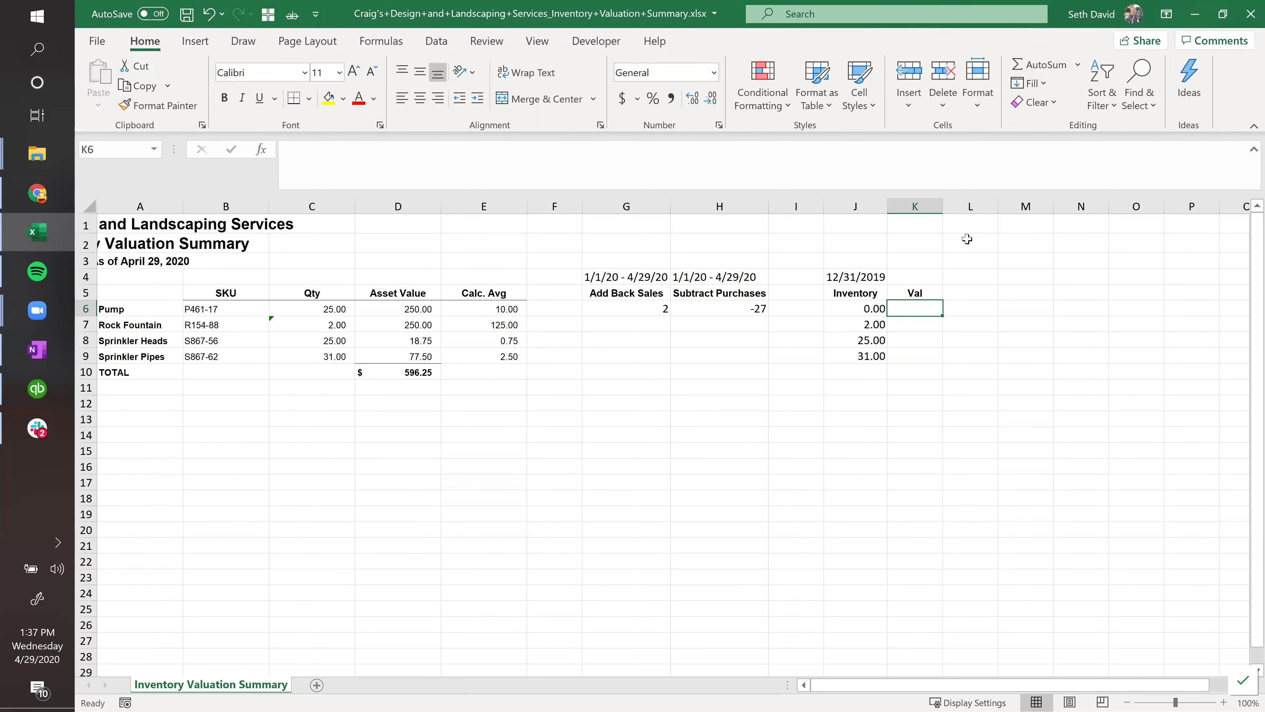
pyautogui.write('=')
pyautogui.click(846, 309)
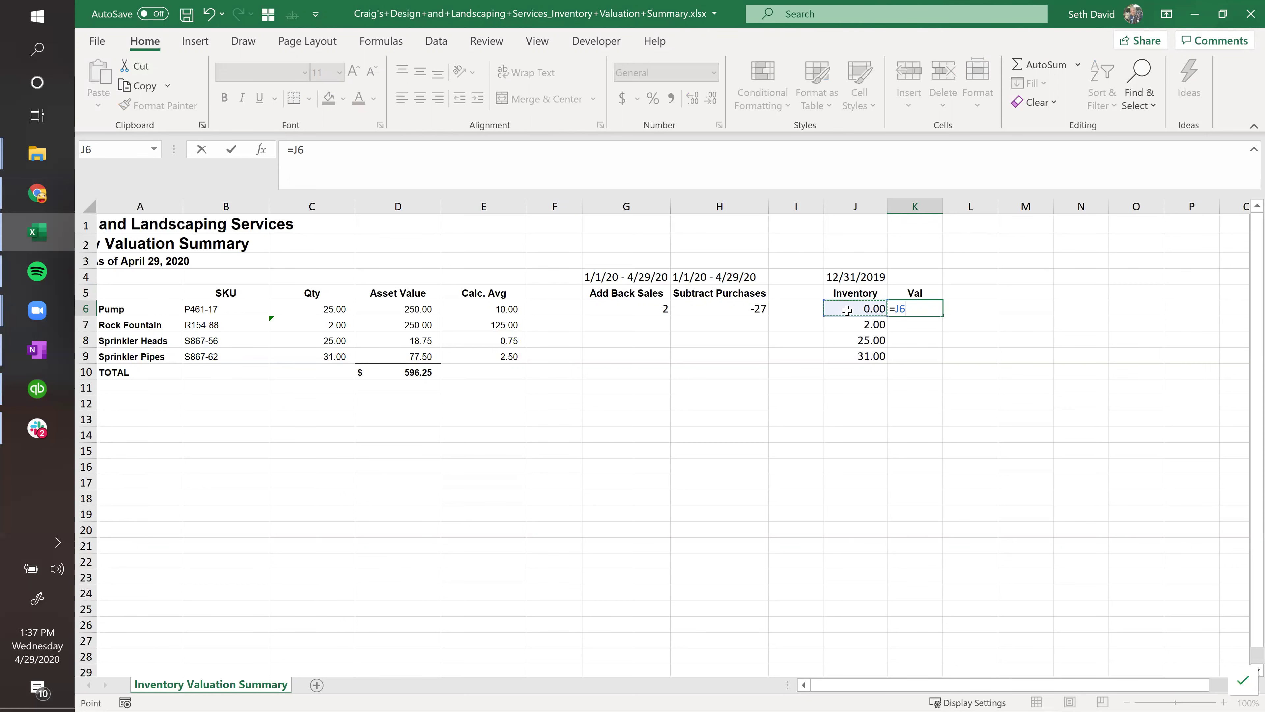
pyautogui.write('*')
pyautogui.click(502, 308)
pyautogui.press('Return')
# Copy the value formula from K6 down through K9 and apply the comma number format to K6:K9.
pyautogui.press('Up')
pyautogui.hotkey('ctrl', 'c')
pyautogui.hotkey('shift', 'Down')
pyautogui.hotkey('shift', 'Down')
pyautogui.hotkey('shift', 'Down')
pyautogui.hotkey('ctrl', 'v')
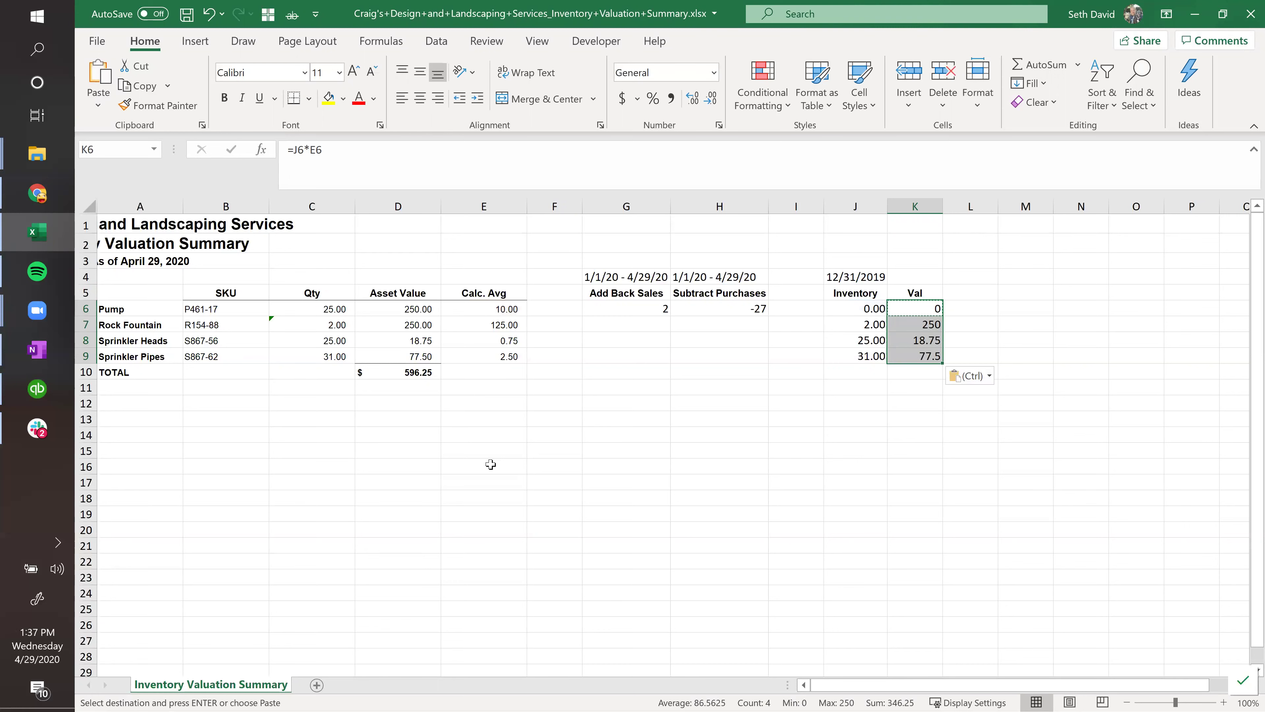
pyautogui.click(645, 327)
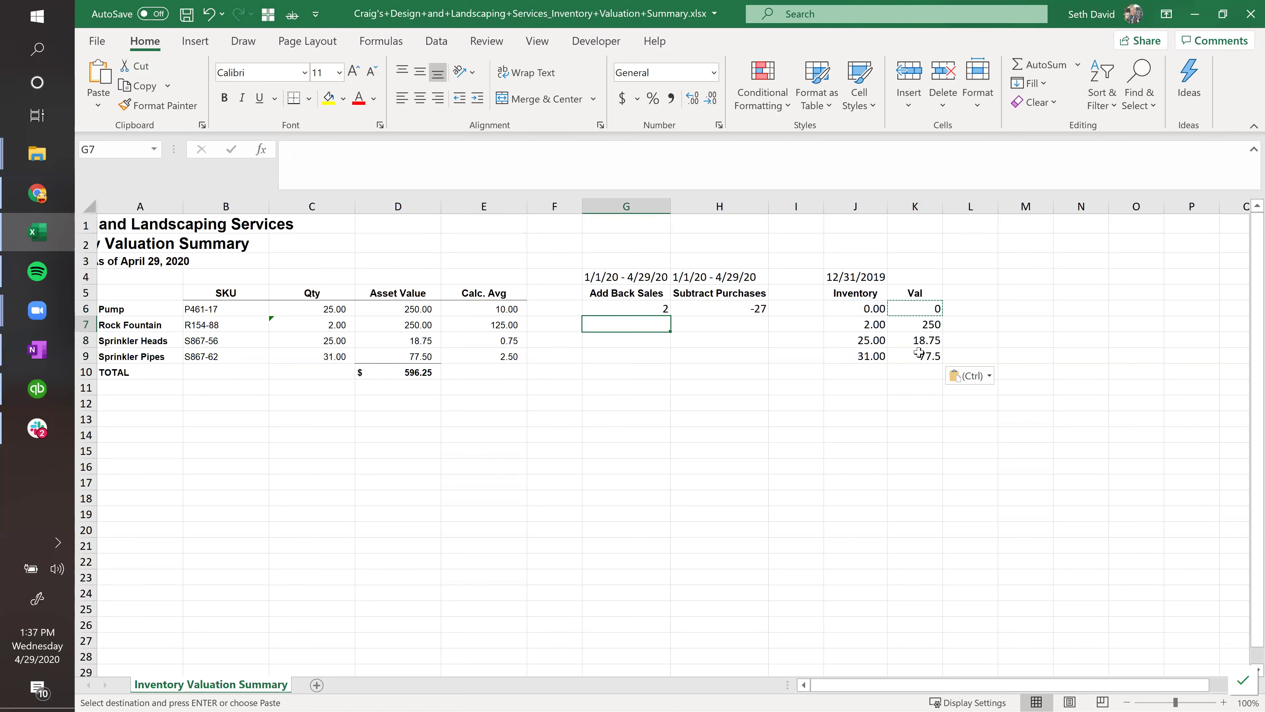
pyautogui.moveTo(919, 308); pyautogui.dragTo(919, 355)
pyautogui.click(670, 98)
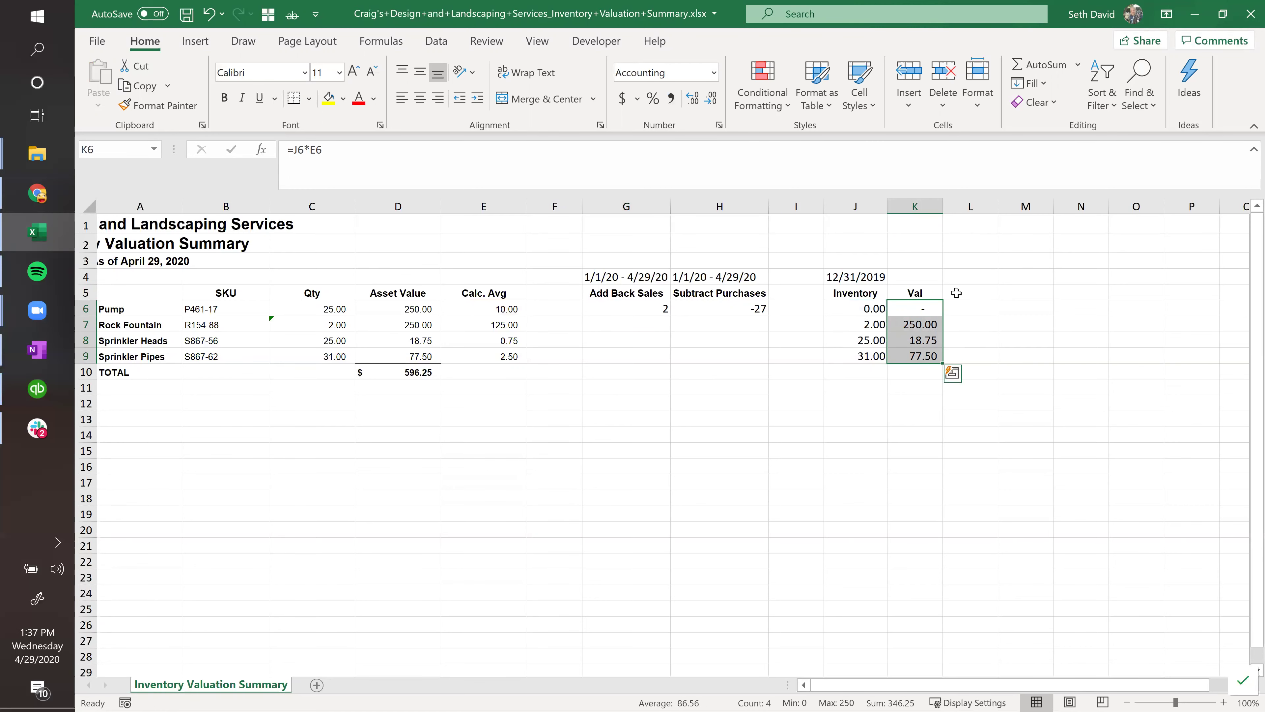
# Review the 12/31/2019 inventory quantities and their formula in J6:J9.
pyautogui.click(877, 206)
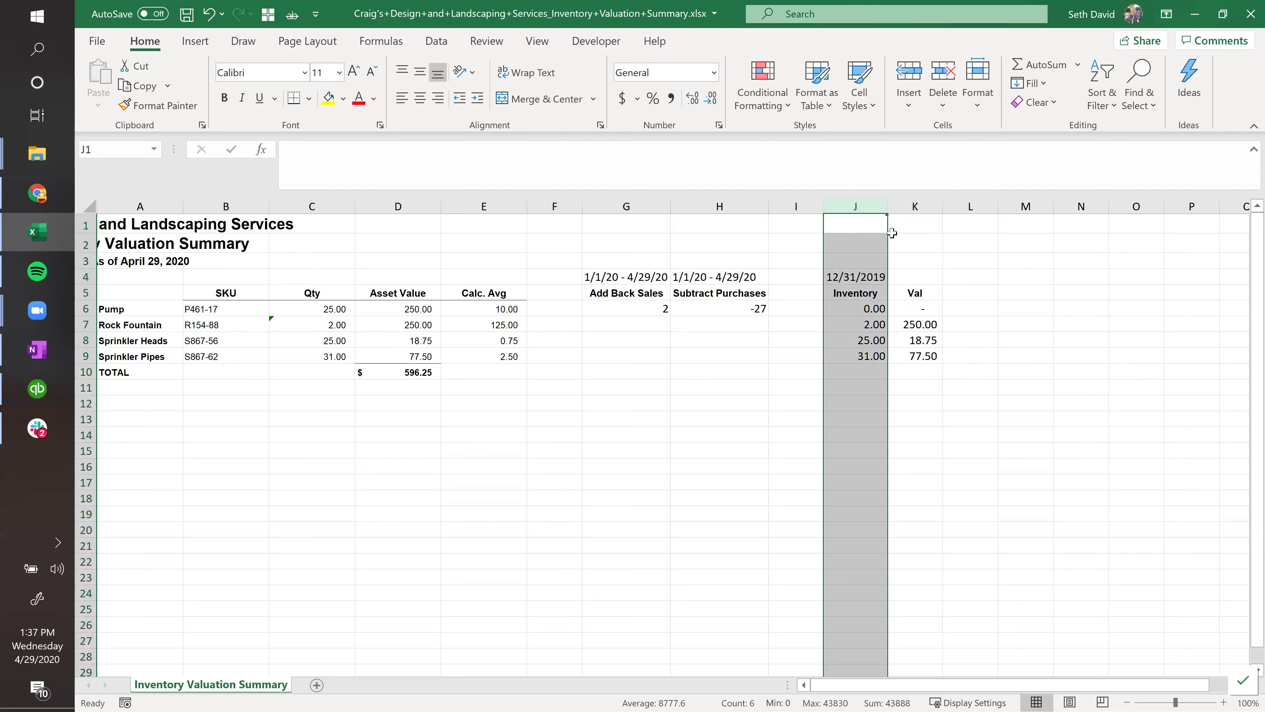
pyautogui.click(855, 312)
pyautogui.moveTo(848, 312); pyautogui.dragTo(851, 357)
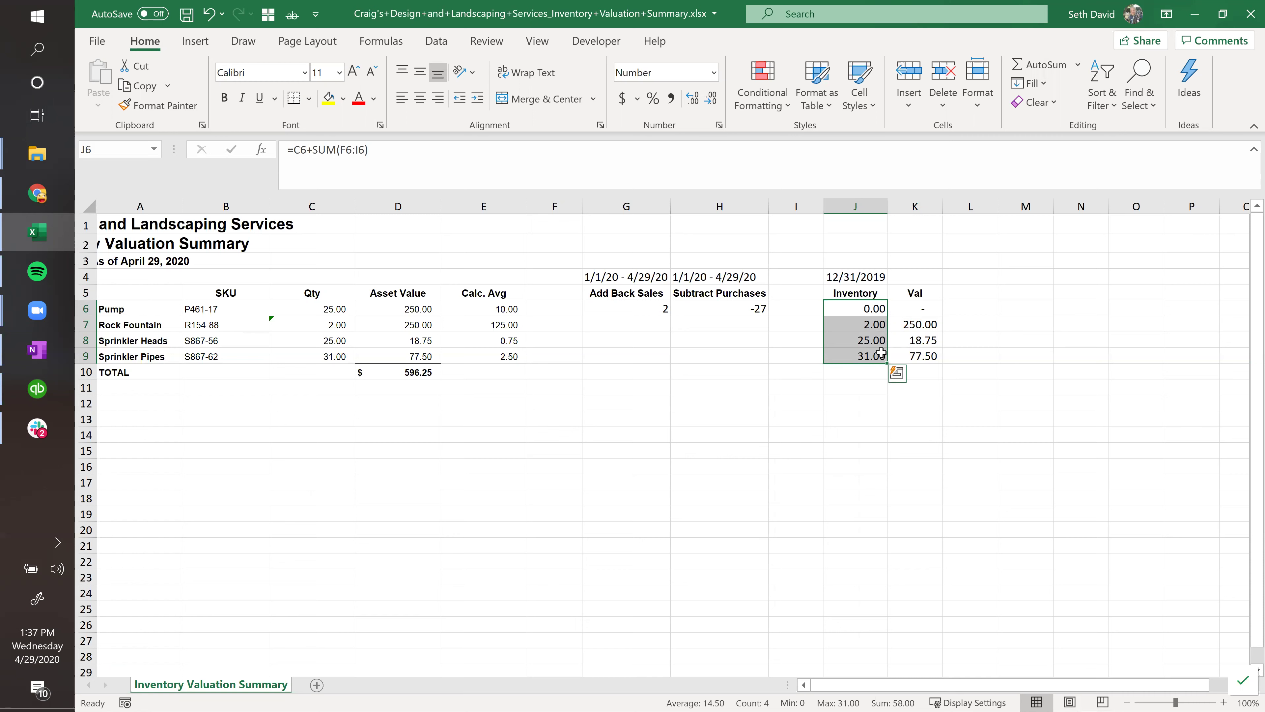
# Switch to QuickBooks in the browser, start a new bill, and add the Design:Fountains:Pump item to the first item line.
pyautogui.click(51, 199)
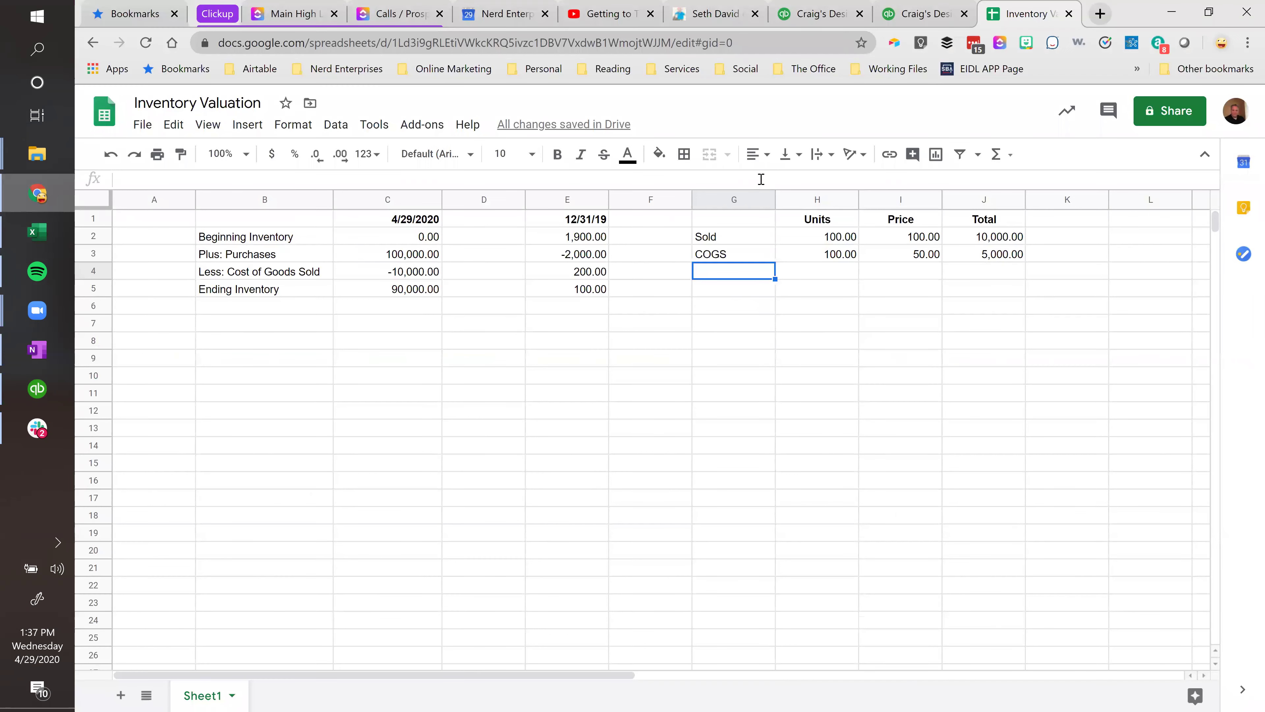
pyautogui.click(848, 15)
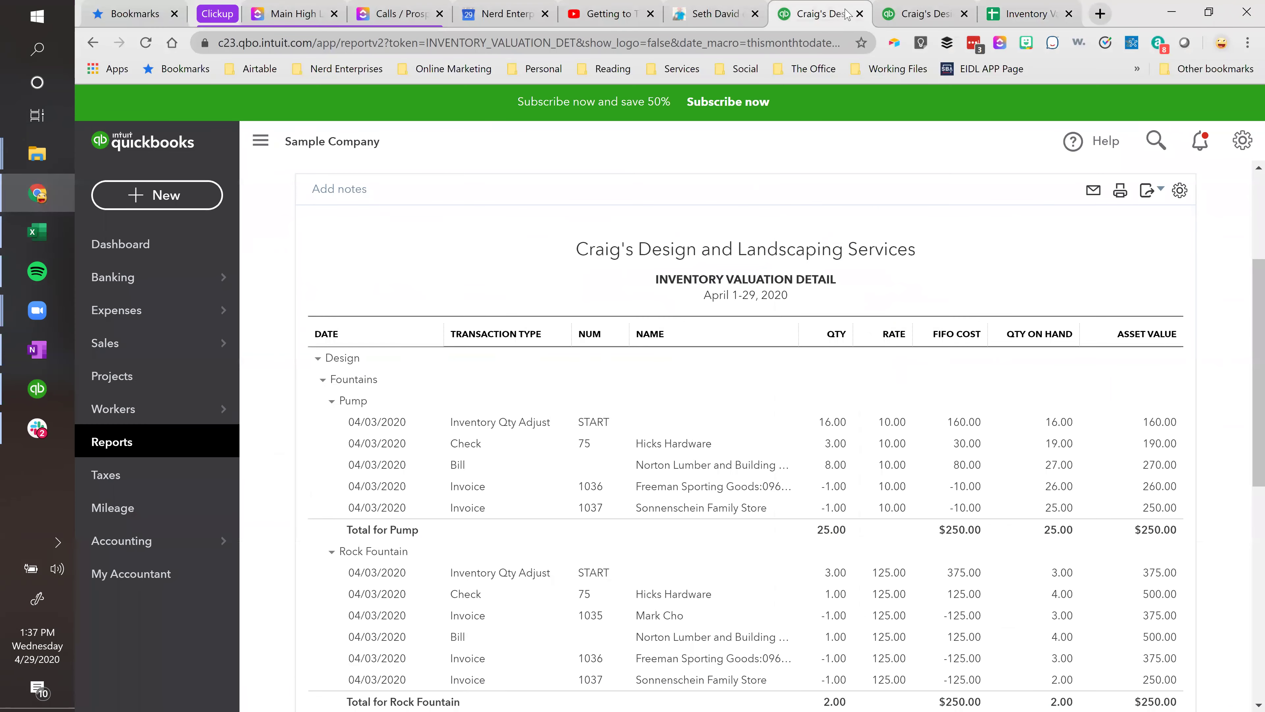
pyautogui.click(169, 198)
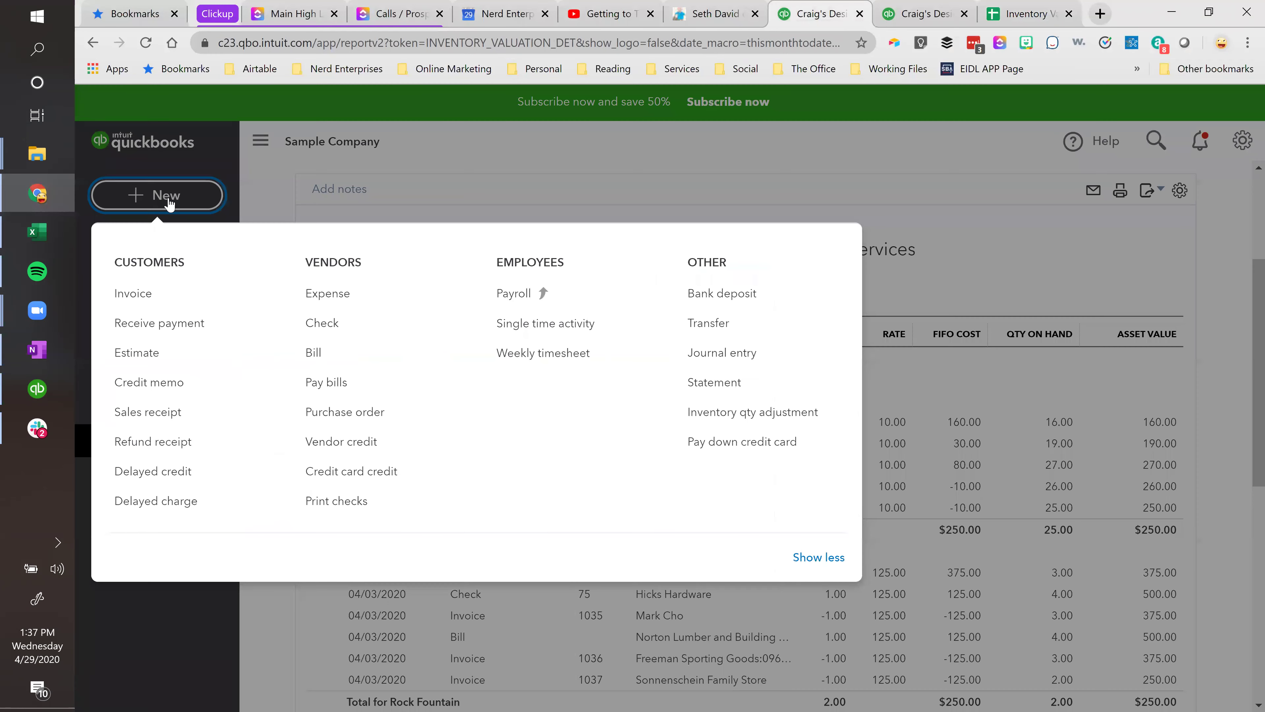
pyautogui.click(319, 356)
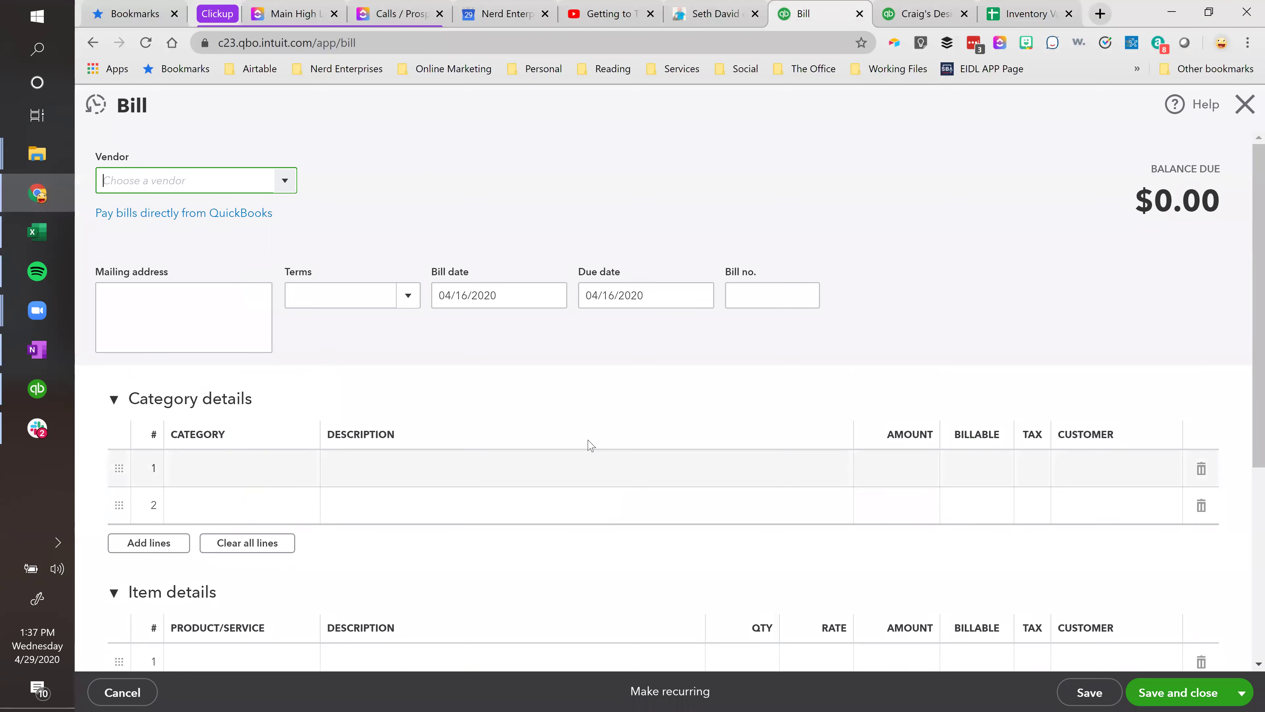
pyautogui.scroll(-5, 588, 445)
pyautogui.click(193, 349)
pyautogui.write('p')
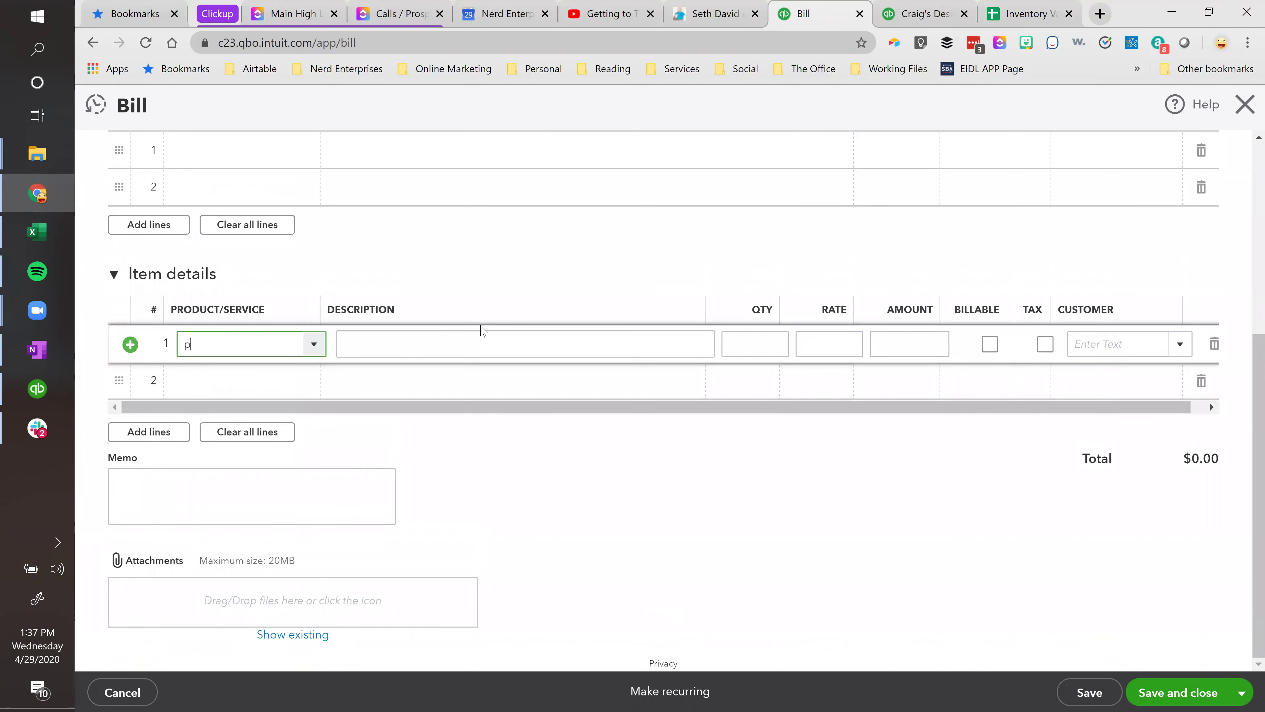
pyautogui.write('ump')
pyautogui.click(362, 418)
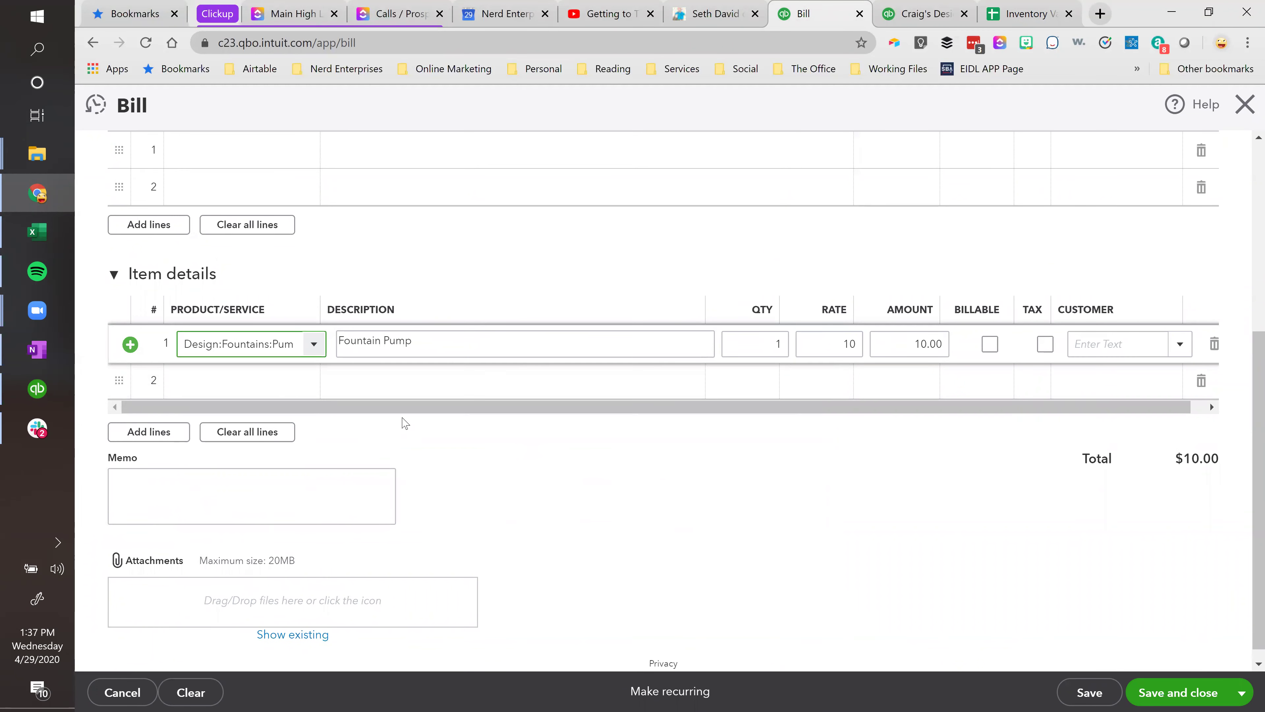
# Check the Pump's Inventory Valuation Detail in the other browser tab and set the new bill's date to 04/29/2020.
pyautogui.click(922, 13)
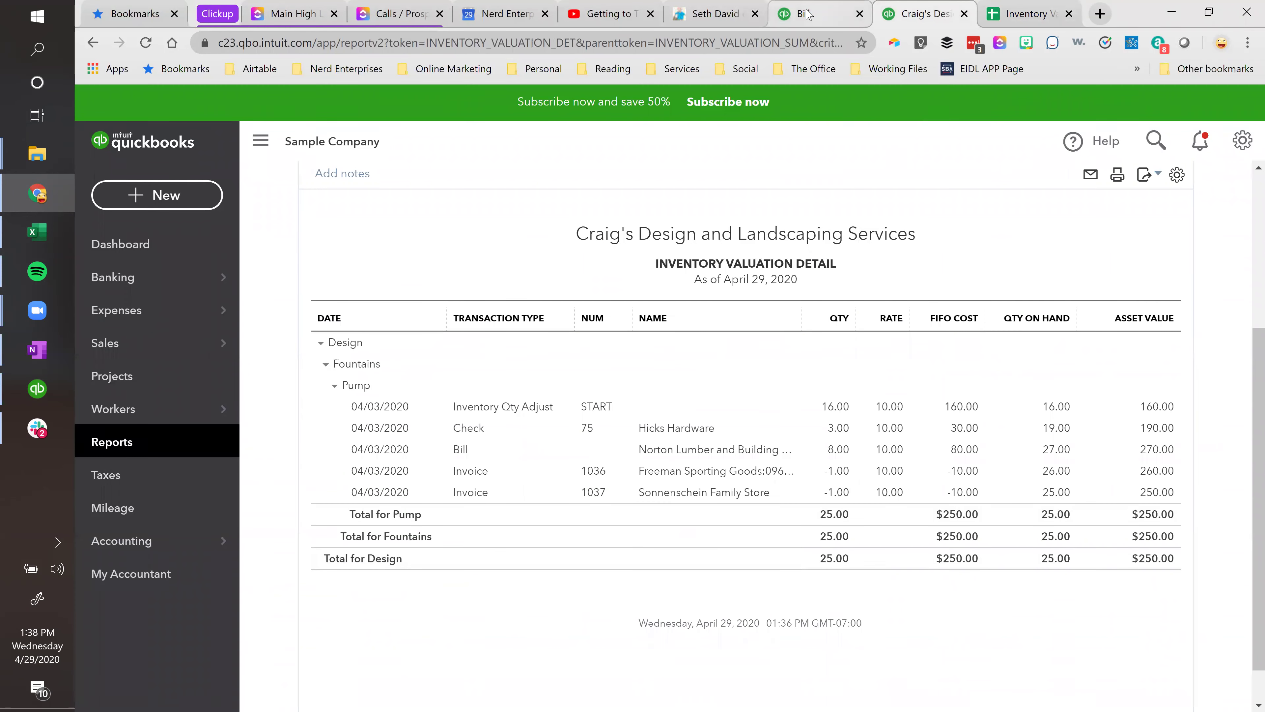
pyautogui.click(817, 14)
pyautogui.scroll(6, 279, 300)
pyautogui.click(473, 294)
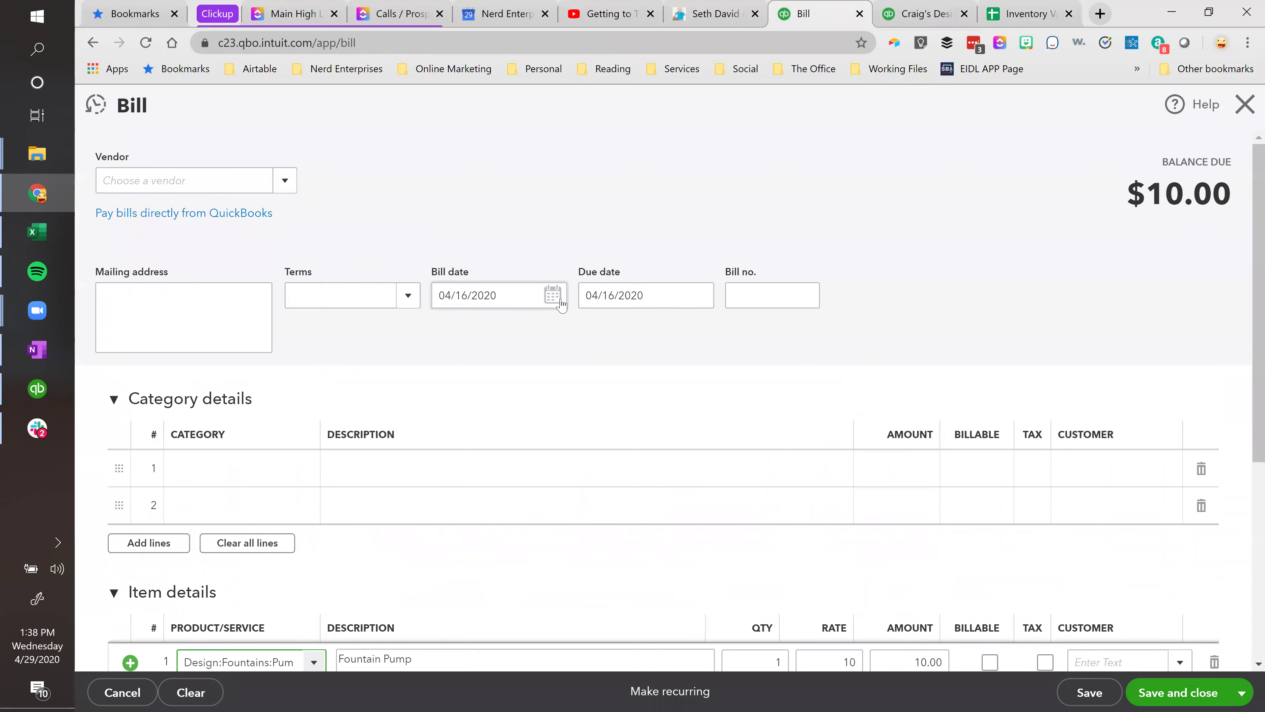
pyautogui.click(552, 294)
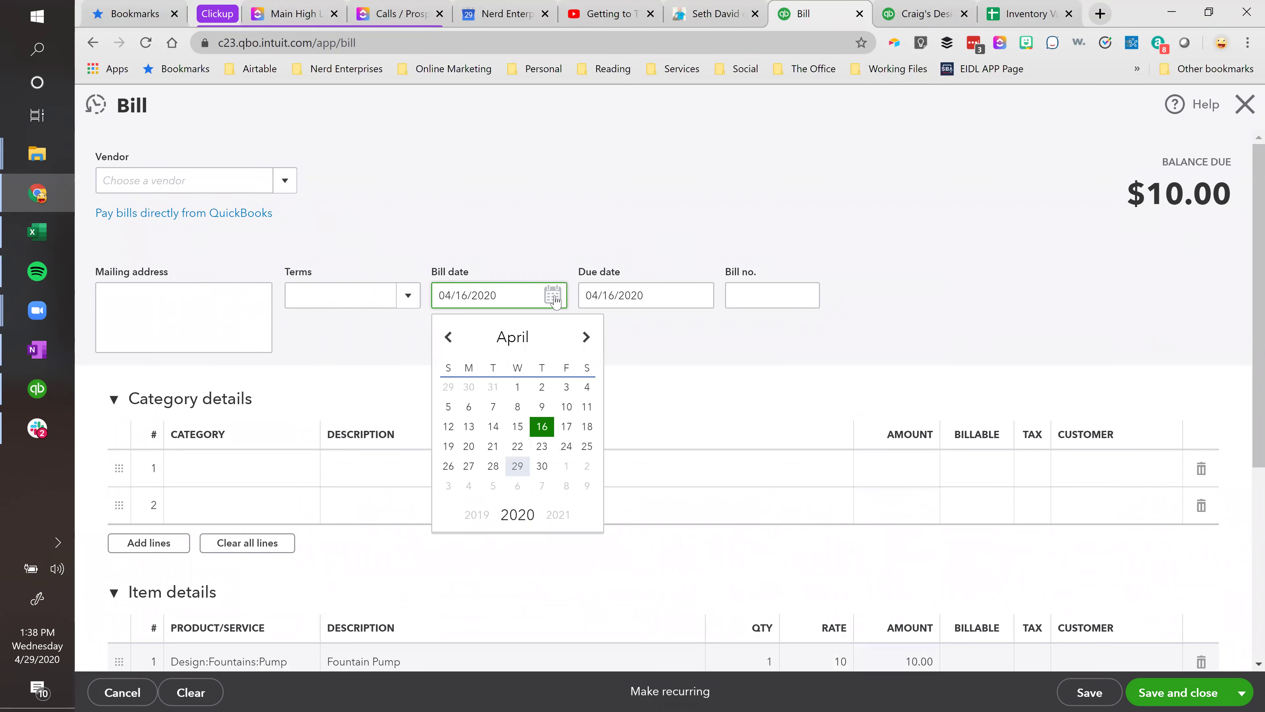
pyautogui.click(517, 466)
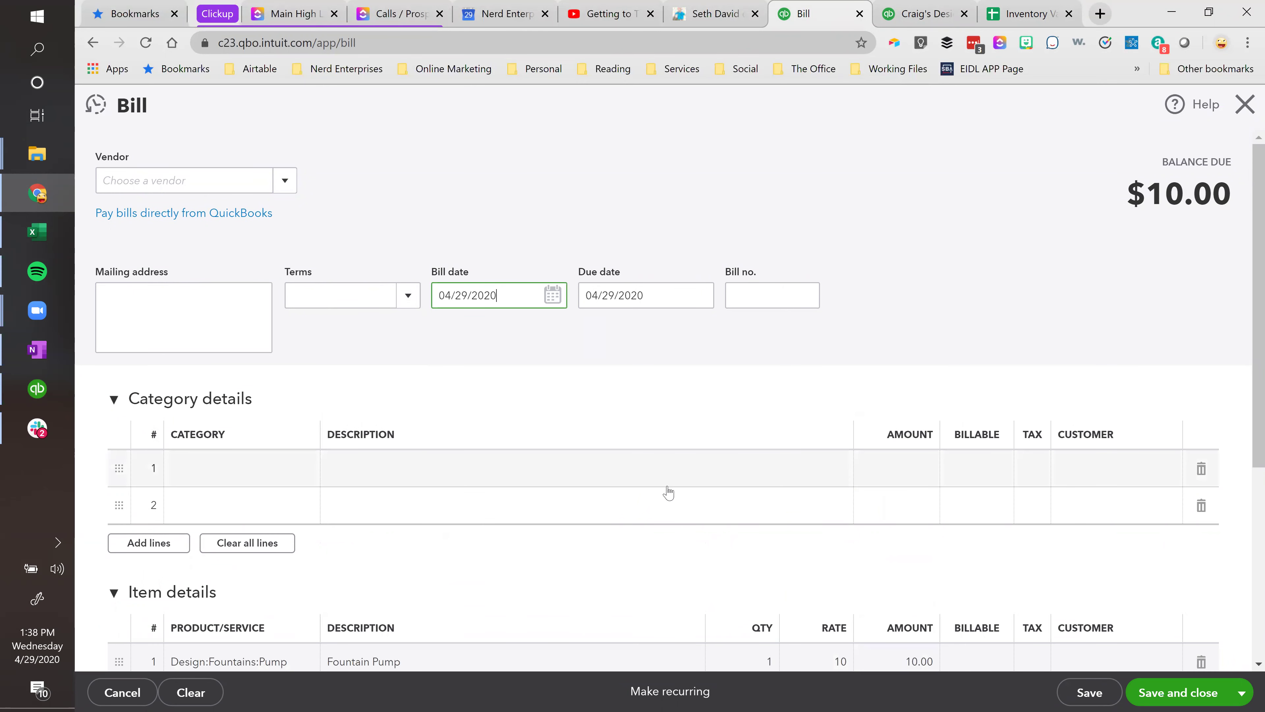
# Set the first Pump item line's quantity to -25 and check it against the Inventory Valuation Detail report.
pyautogui.scroll(-6, 669, 494)
pyautogui.click(729, 343)
pyautogui.write('-25')
pyautogui.press('Tab')
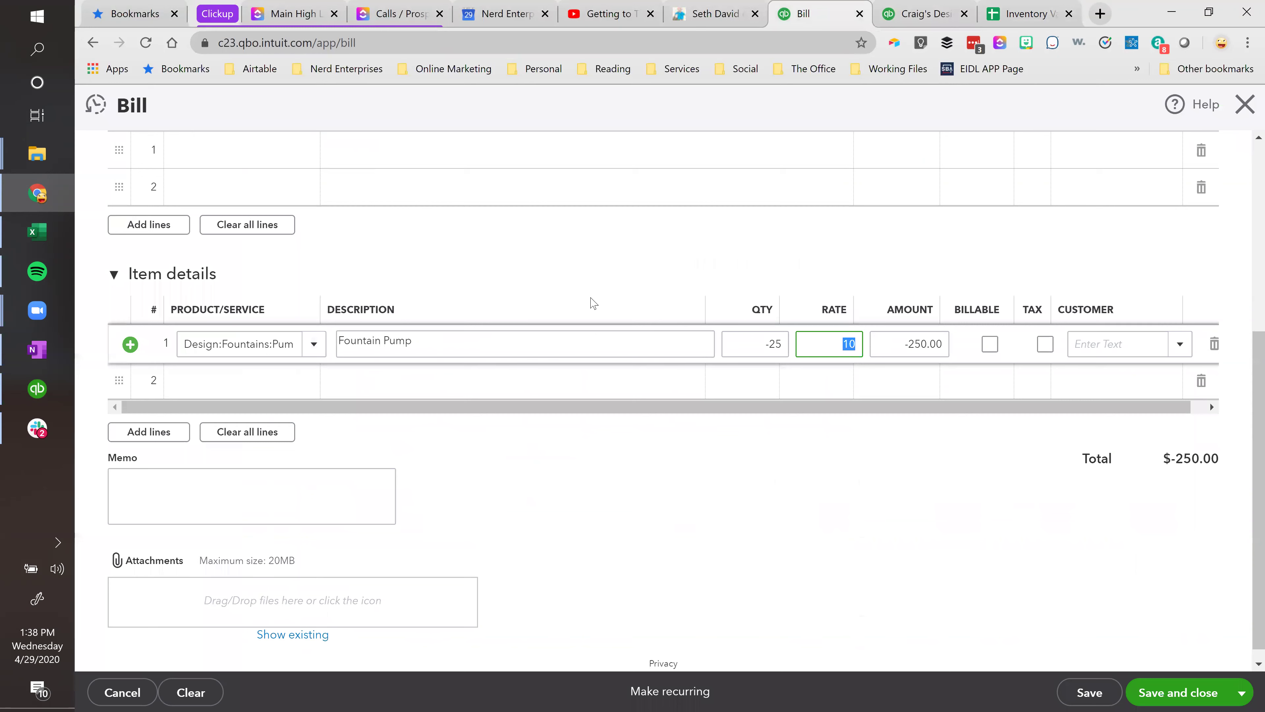
pyautogui.click(918, 16)
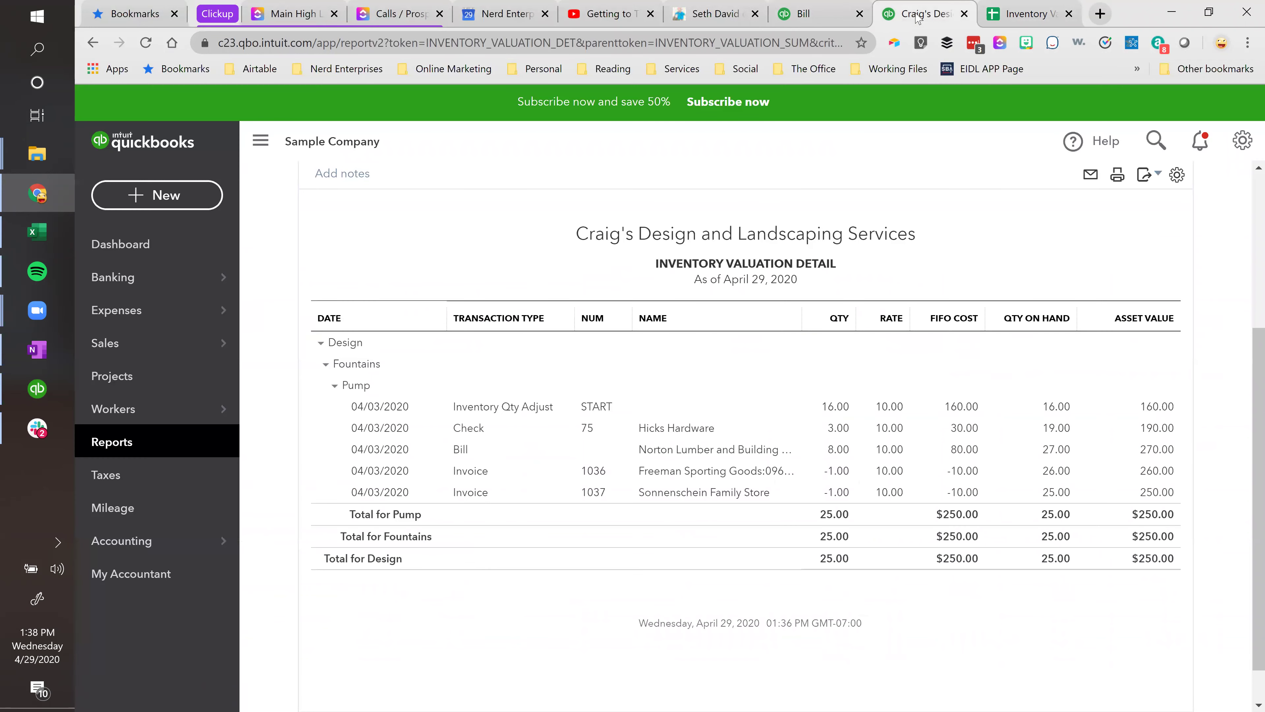
pyautogui.click(847, 17)
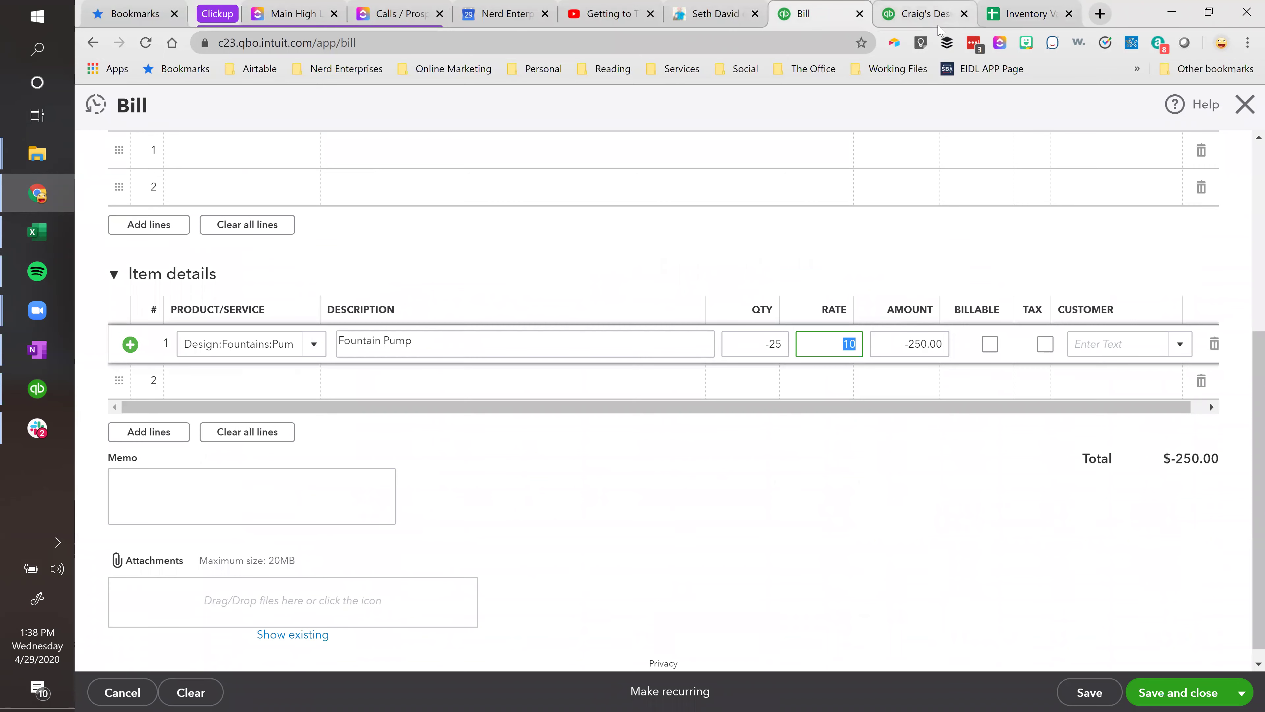
pyautogui.click(940, 15)
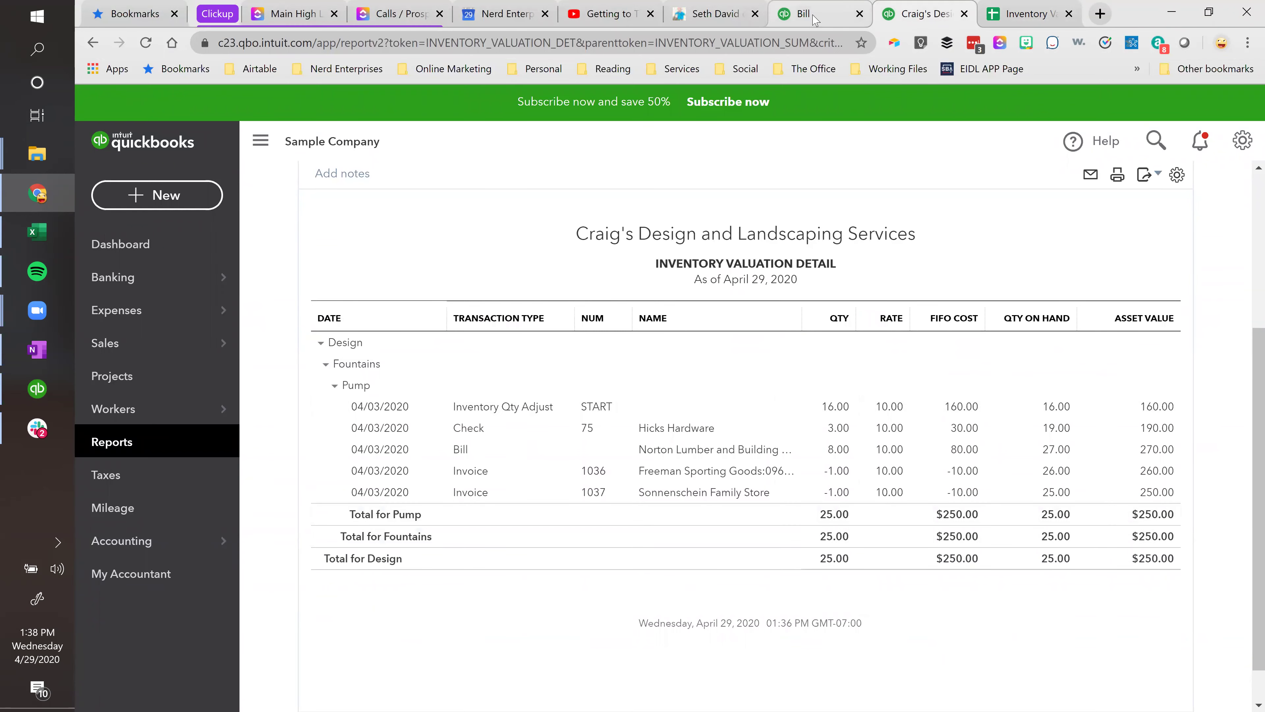
pyautogui.click(797, 14)
# Add a second Design:Fountains:Pump item line to the bill with quantity 25 and rate 15.
pyautogui.click(236, 395)
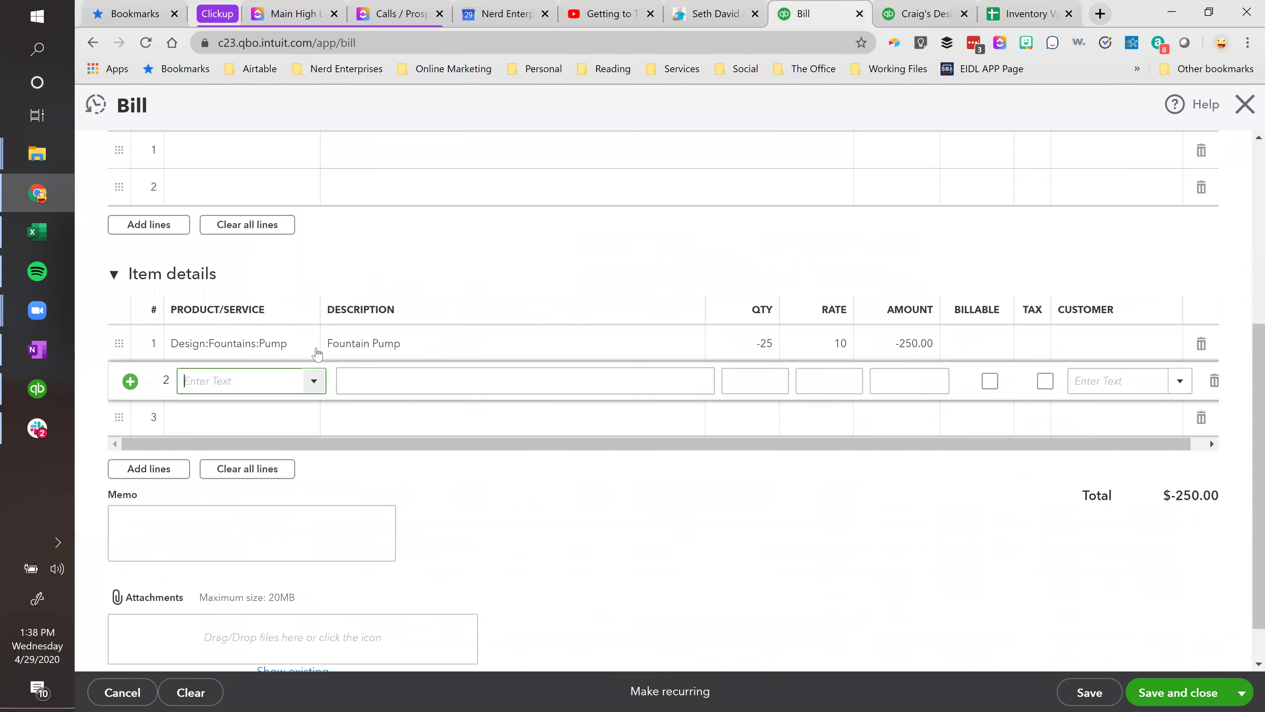
pyautogui.write('pump')
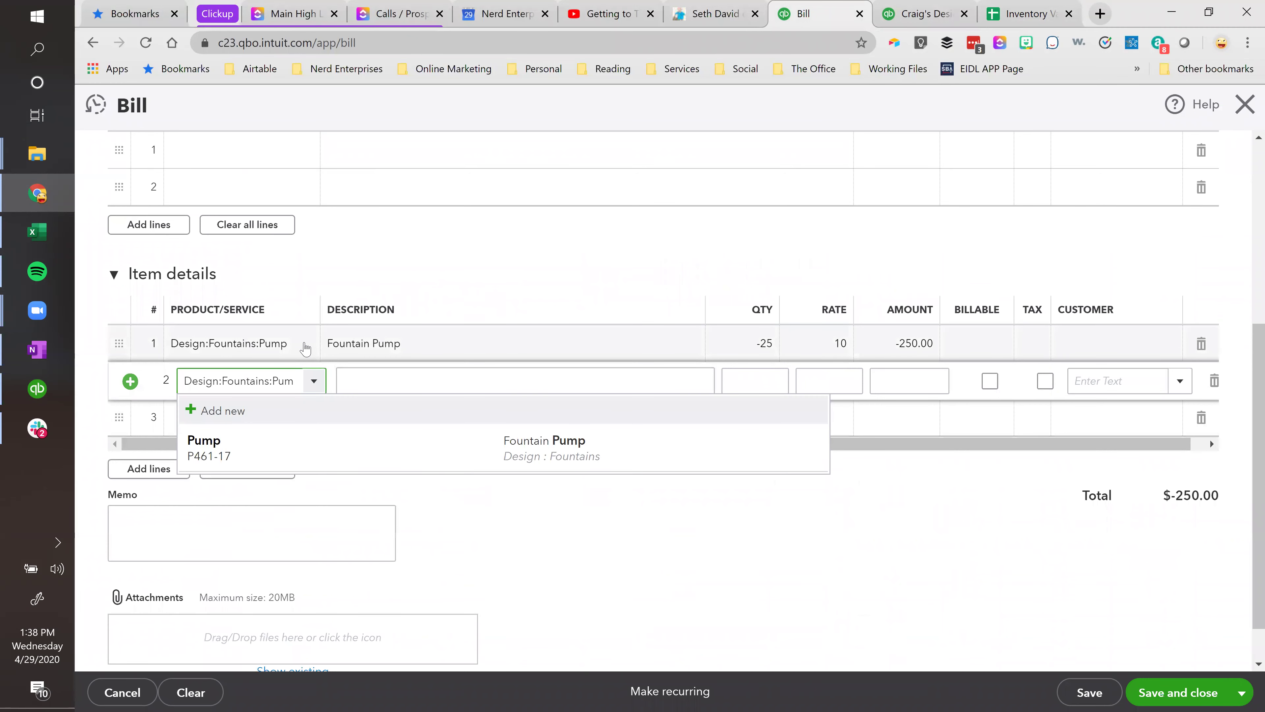
pyautogui.press('Tab')
pyautogui.press('Tab')
pyautogui.write('25')
pyautogui.press('Tab')
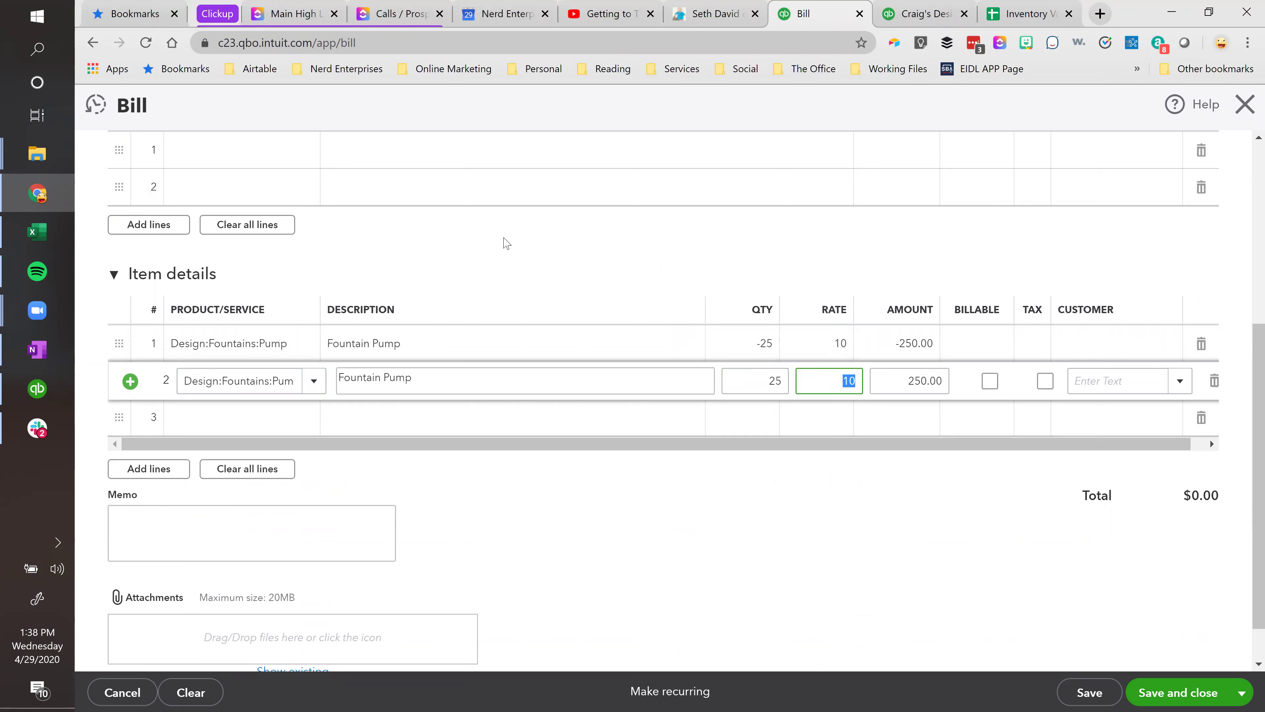
pyautogui.write('15')
pyautogui.press('Tab')
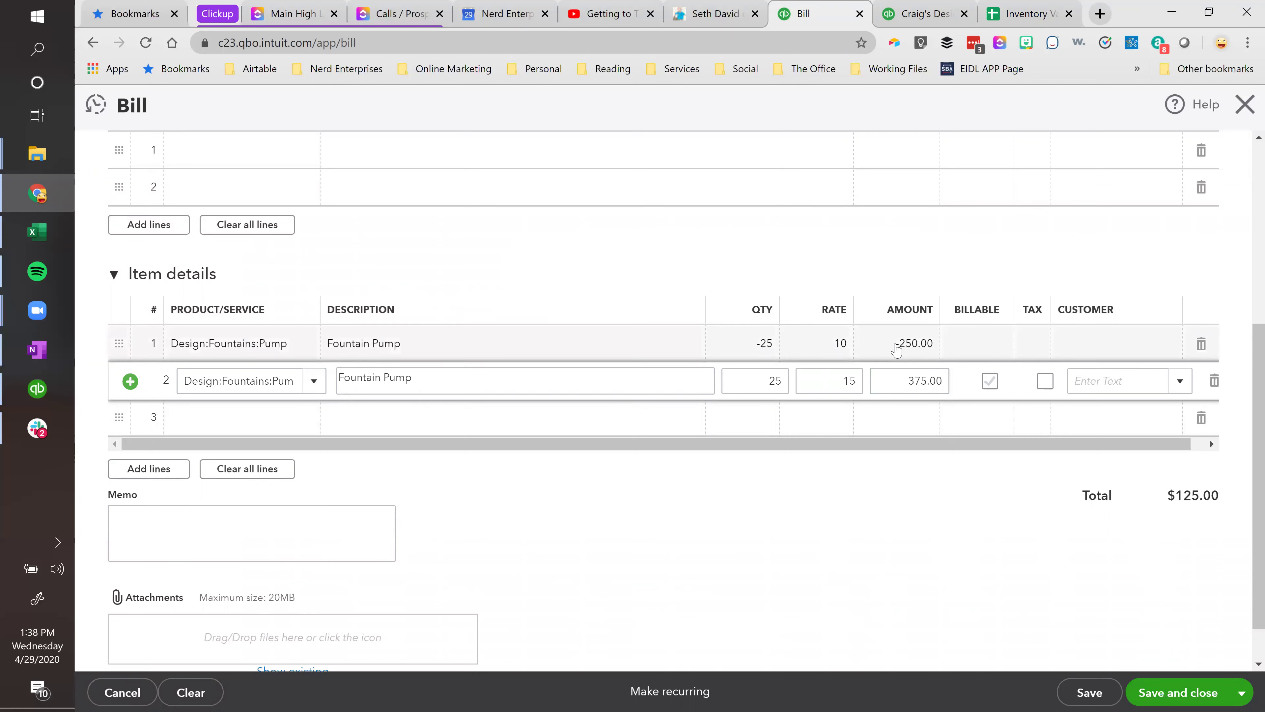
# Offset the difference between the two Pump lines with an Inventory Adjustments category line of -125.
pyautogui.click(896, 349)
pyautogui.click(902, 379)
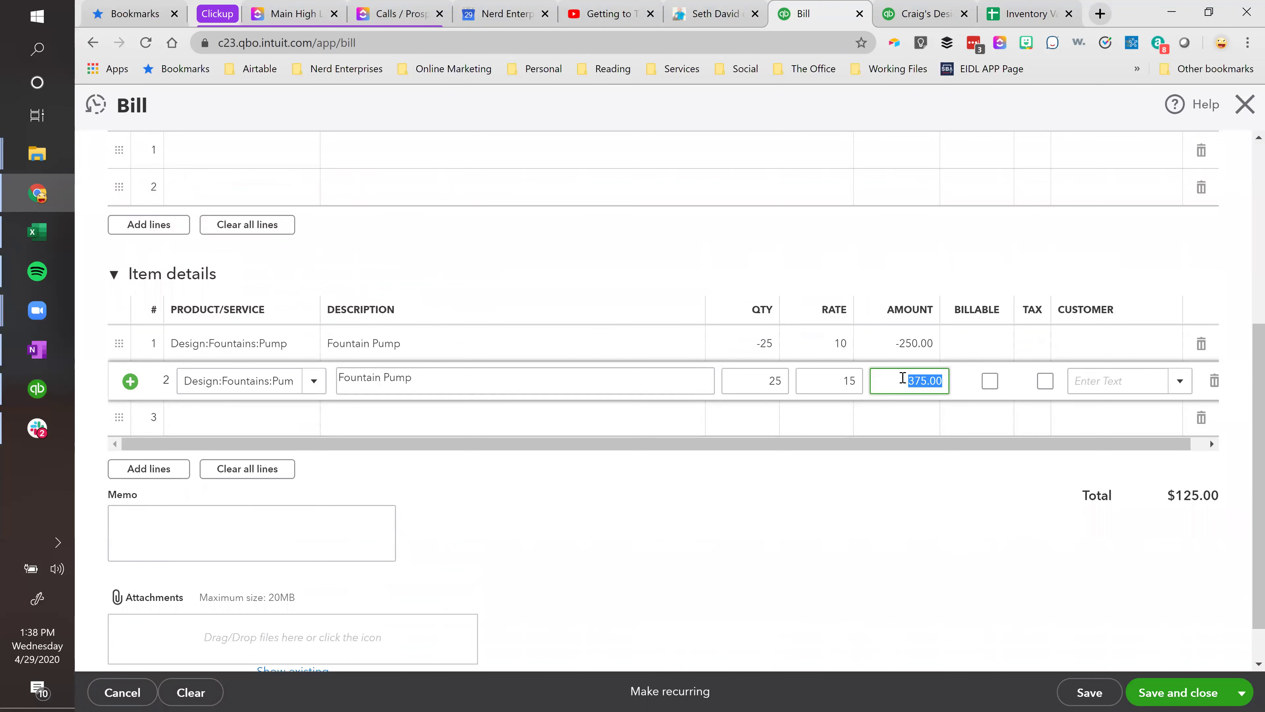
pyautogui.moveTo(1179, 496); pyautogui.dragTo(1222, 502)
pyautogui.scroll(1, 1178, 506)
pyautogui.click(226, 315)
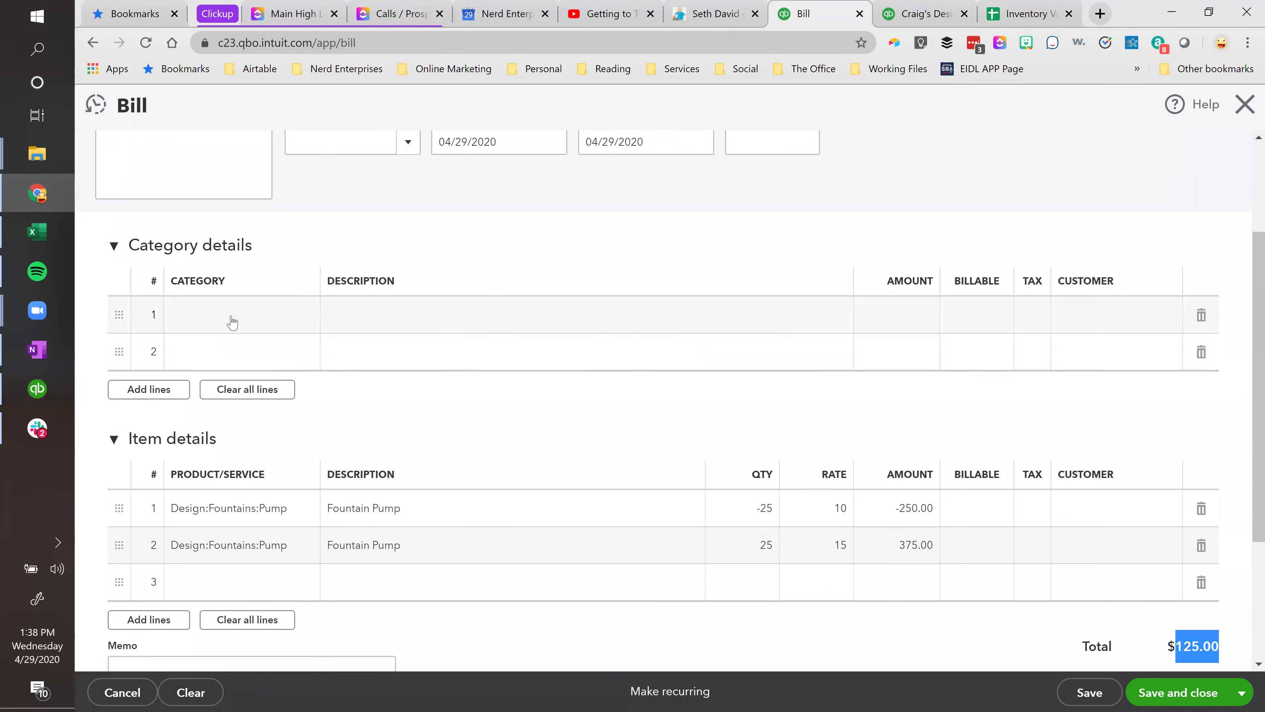
pyautogui.write('inve')
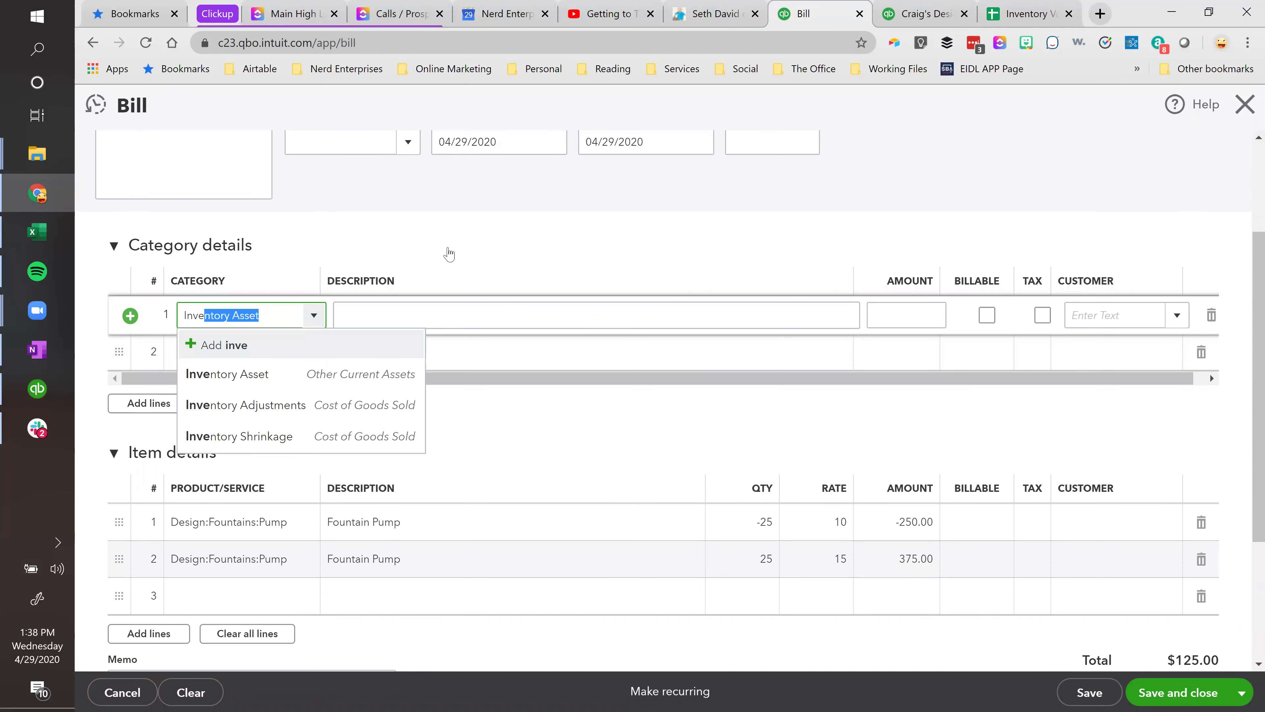
pyautogui.click(247, 392)
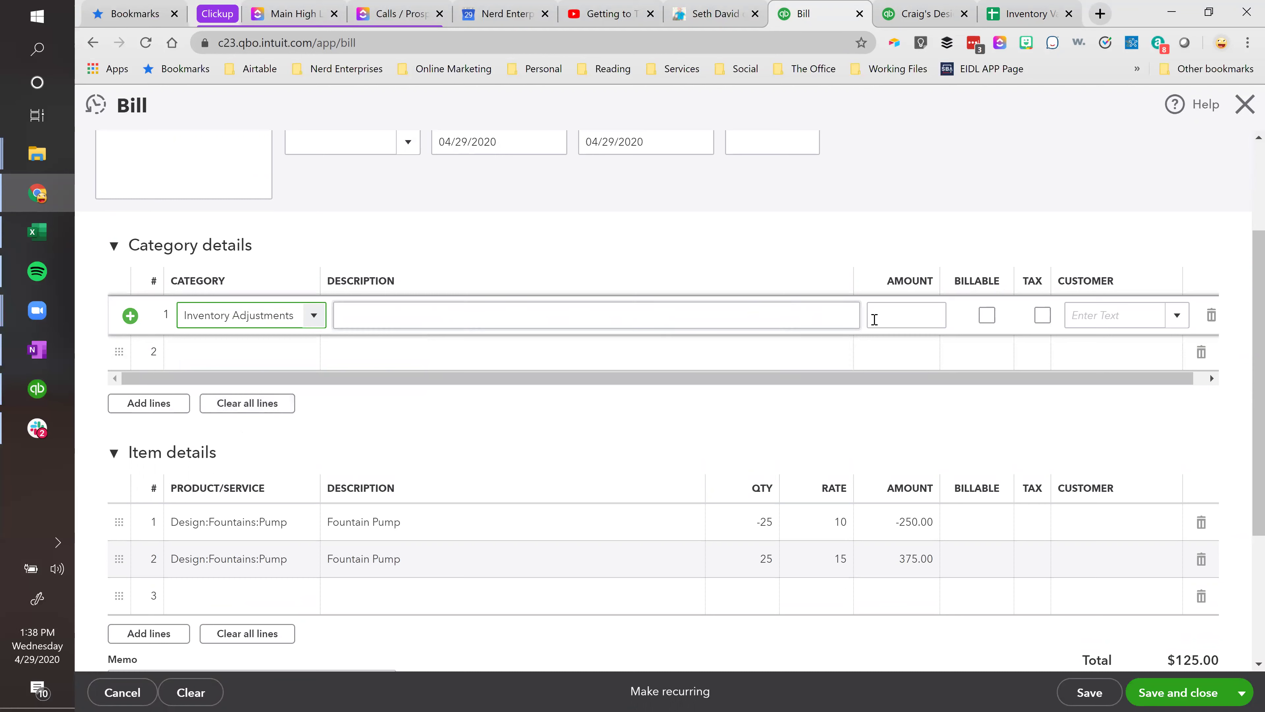
pyautogui.click(893, 315)
pyautogui.write('-125')
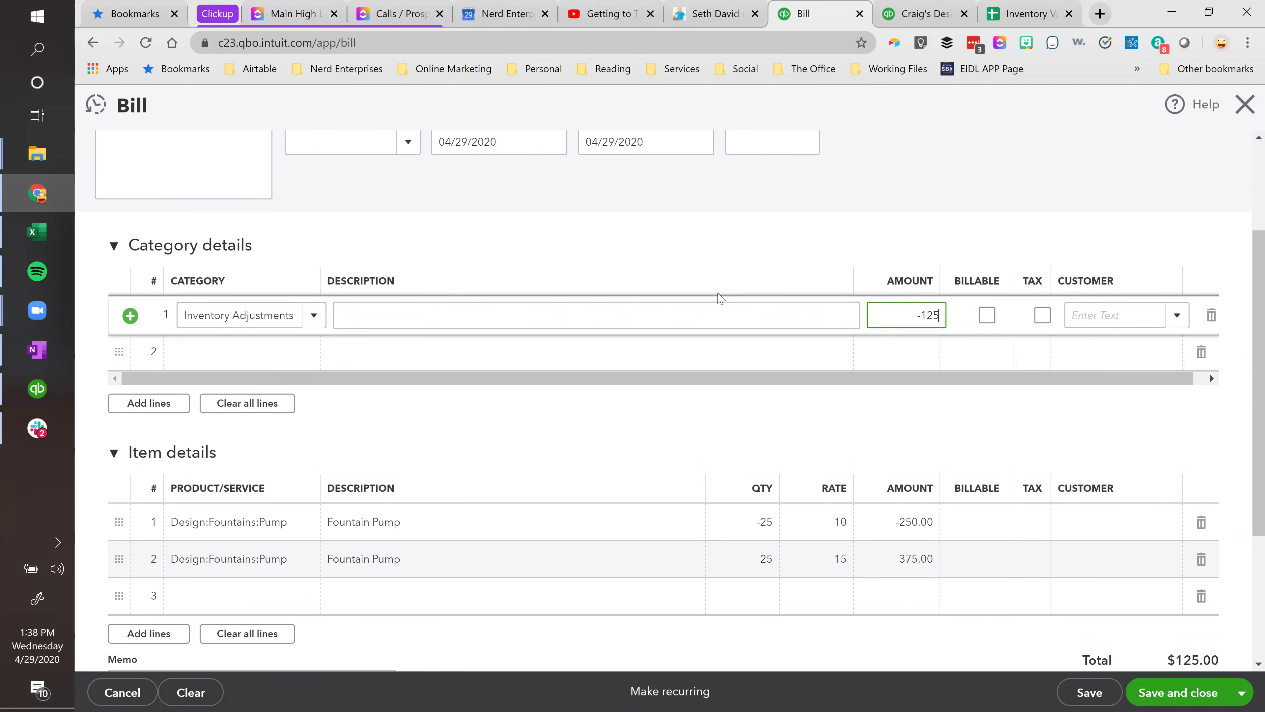
pyautogui.press('Tab')
pyautogui.scroll(-2, 933, 478)
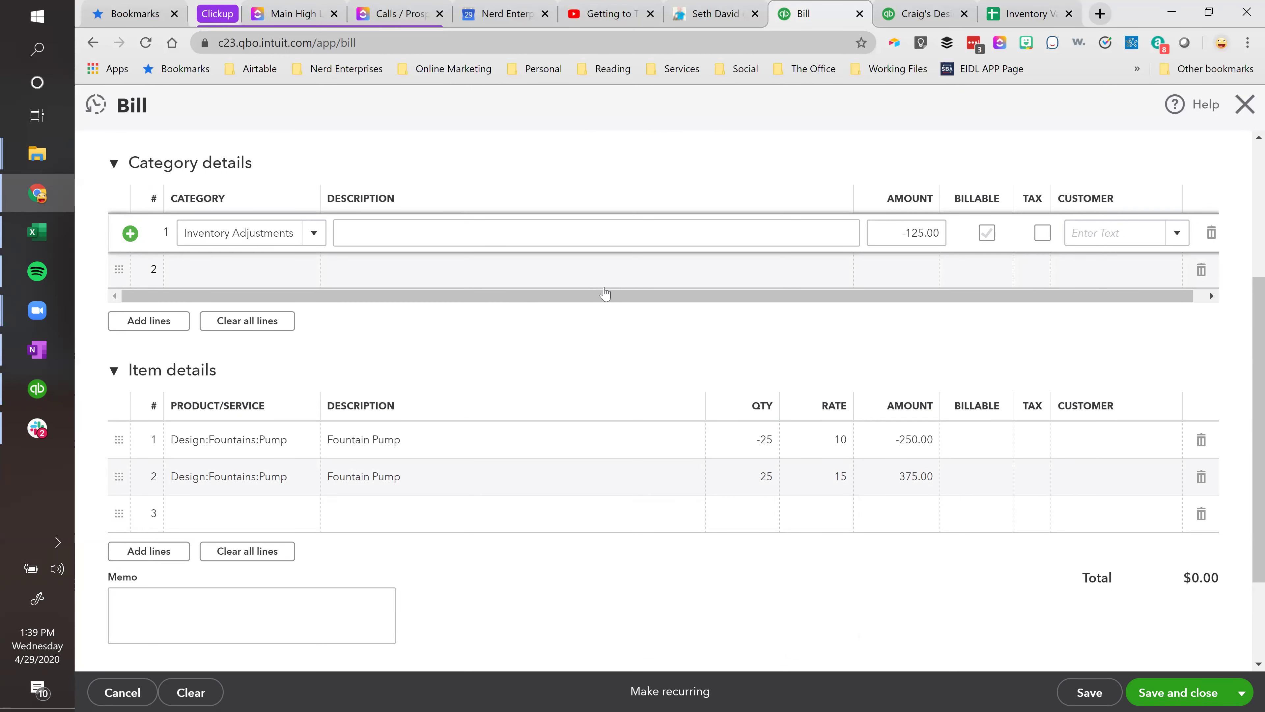
pyautogui.click(563, 234)
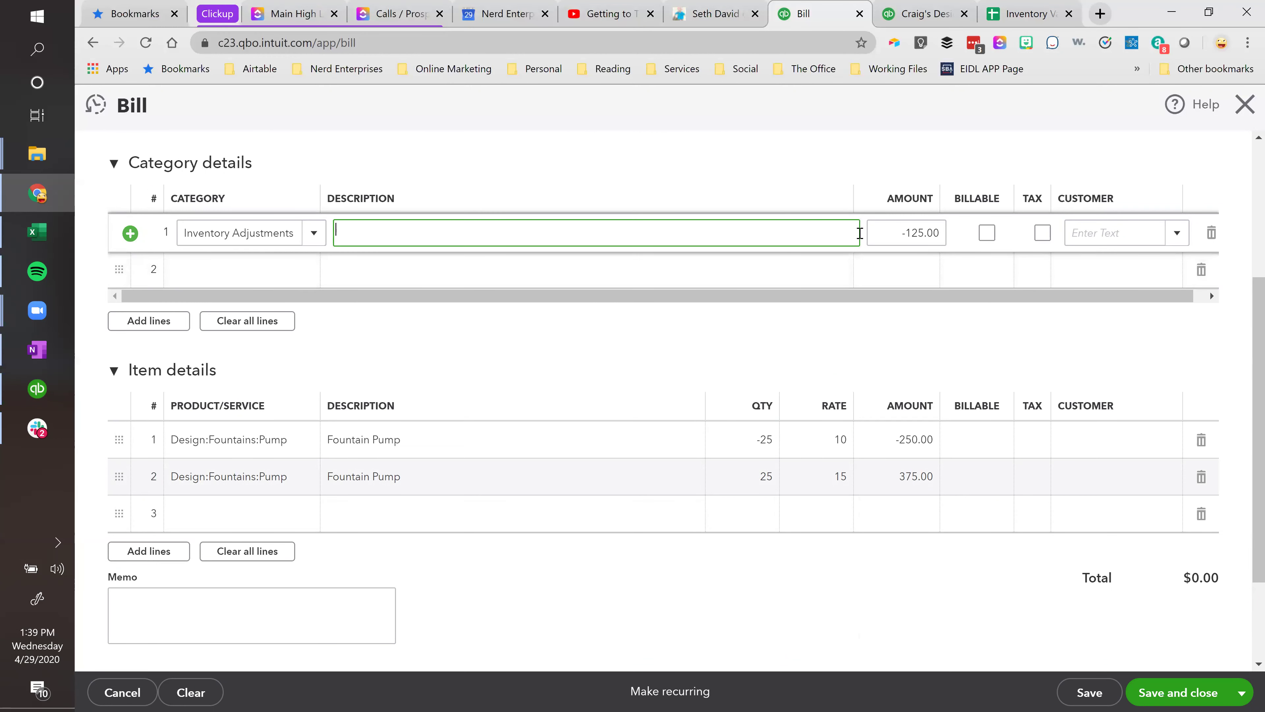
pyautogui.click(938, 225)
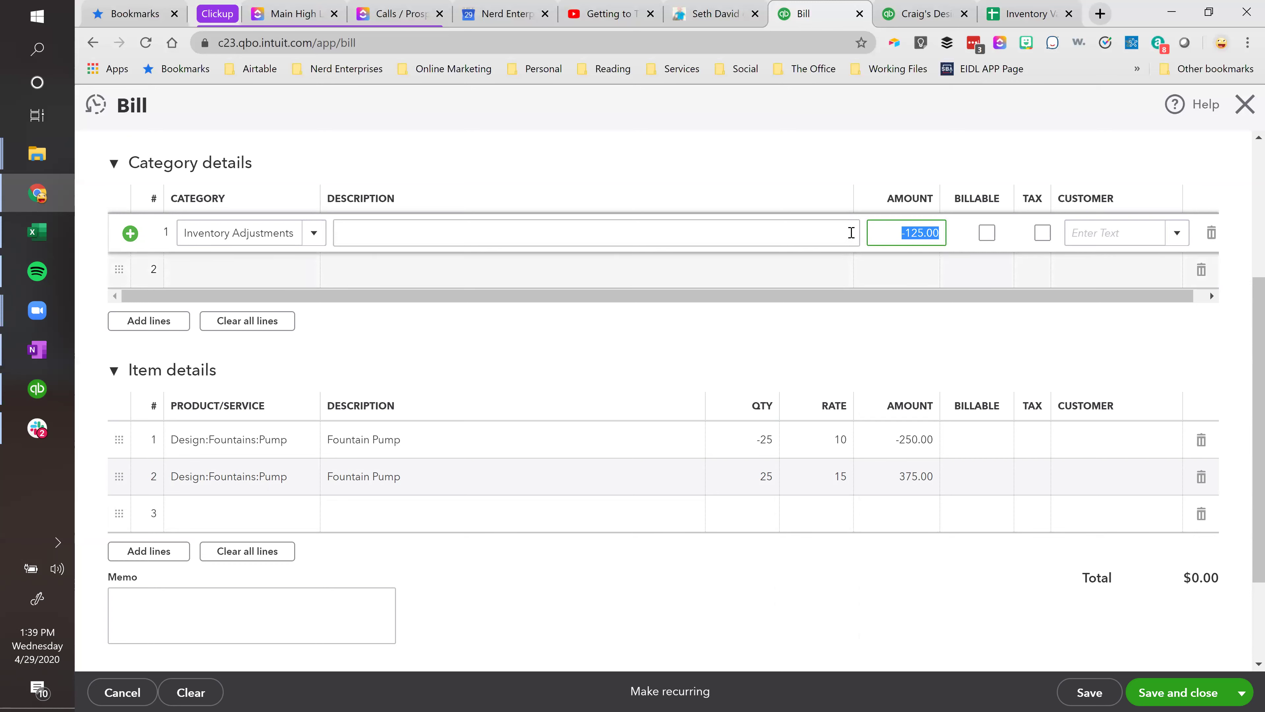
pyautogui.moveTo(878, 236); pyautogui.dragTo(937, 235)
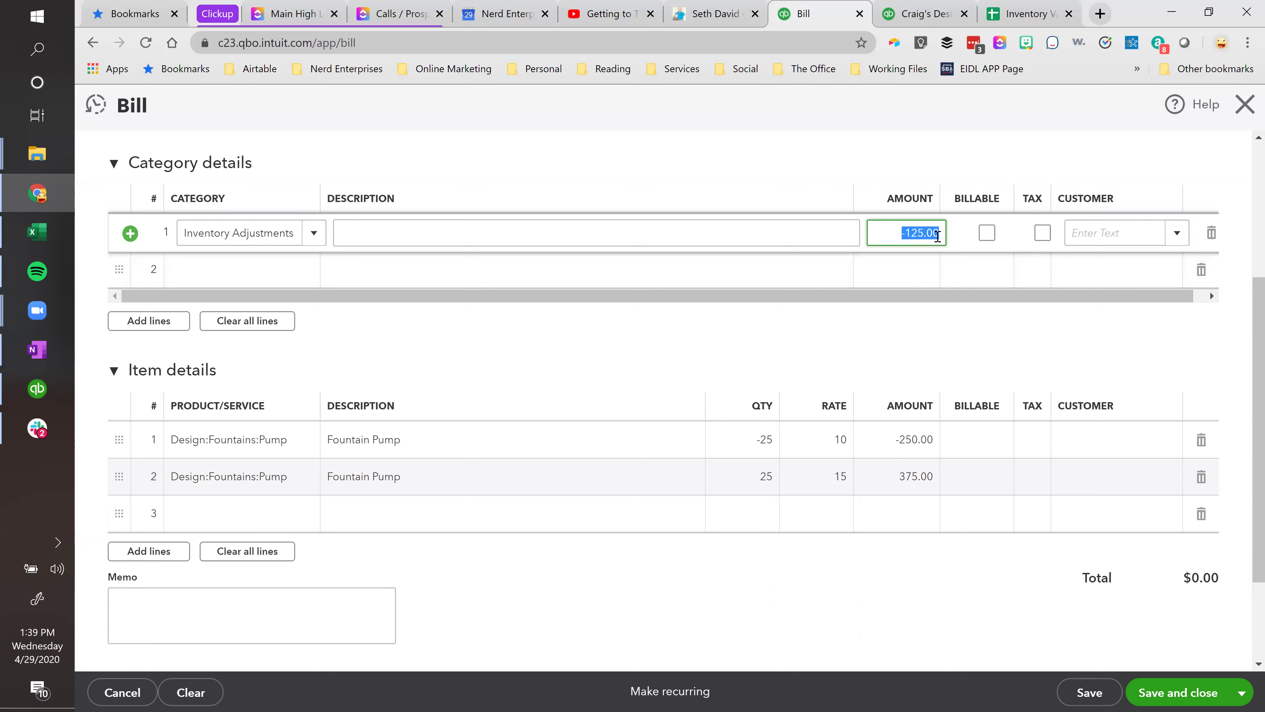
# Assign Hicks Hardware as the bill's vendor and save the bill.
pyautogui.click(1088, 694)
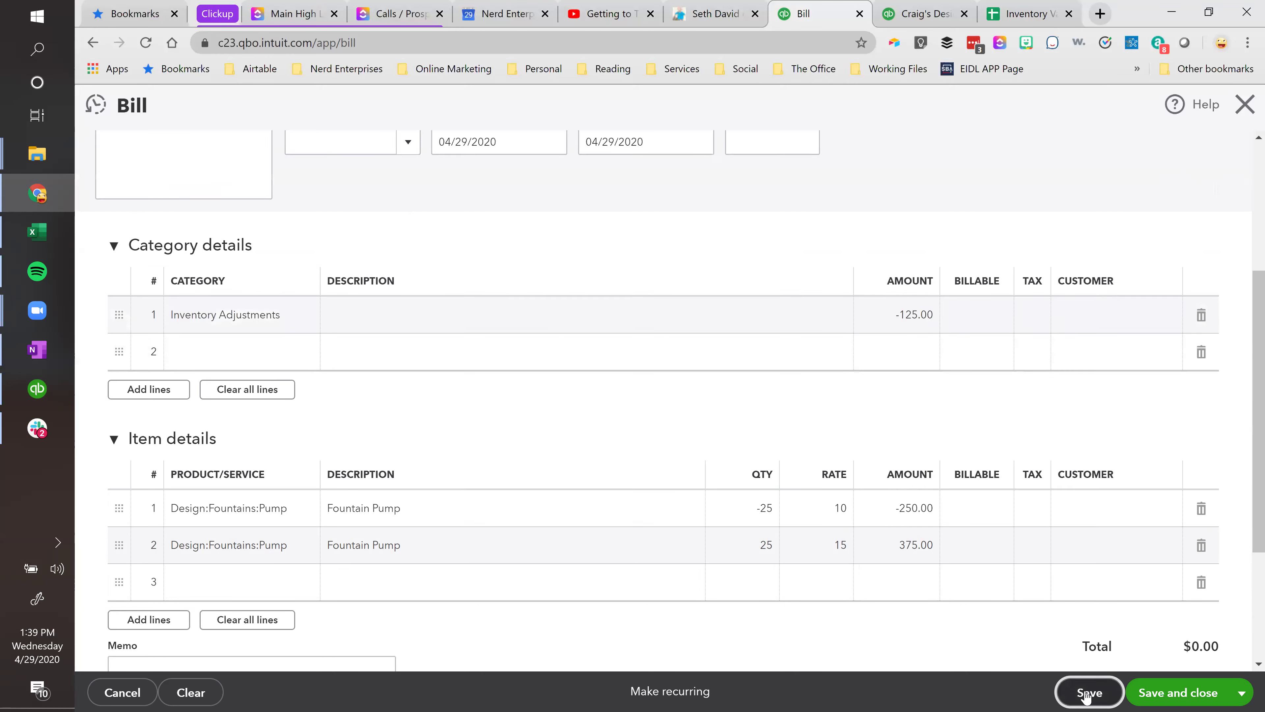
pyautogui.click(177, 183)
pyautogui.write('hick')
pyautogui.press('Return')
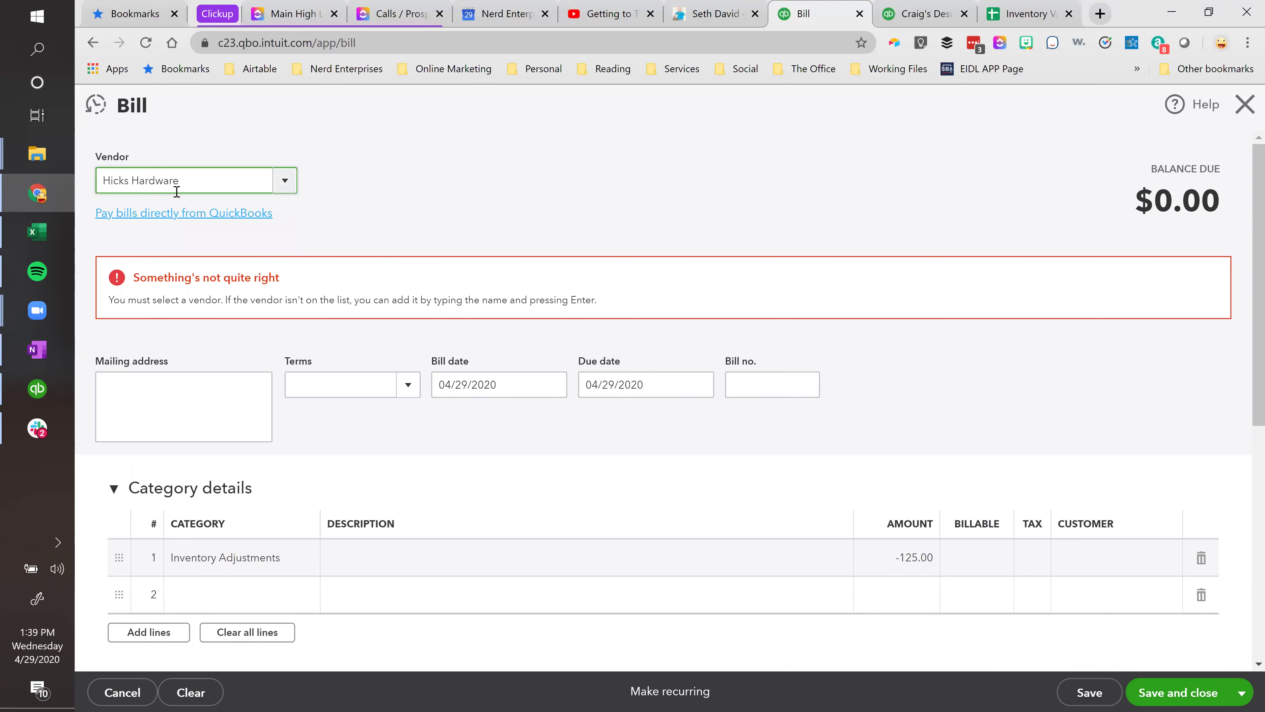
pyautogui.click(1089, 692)
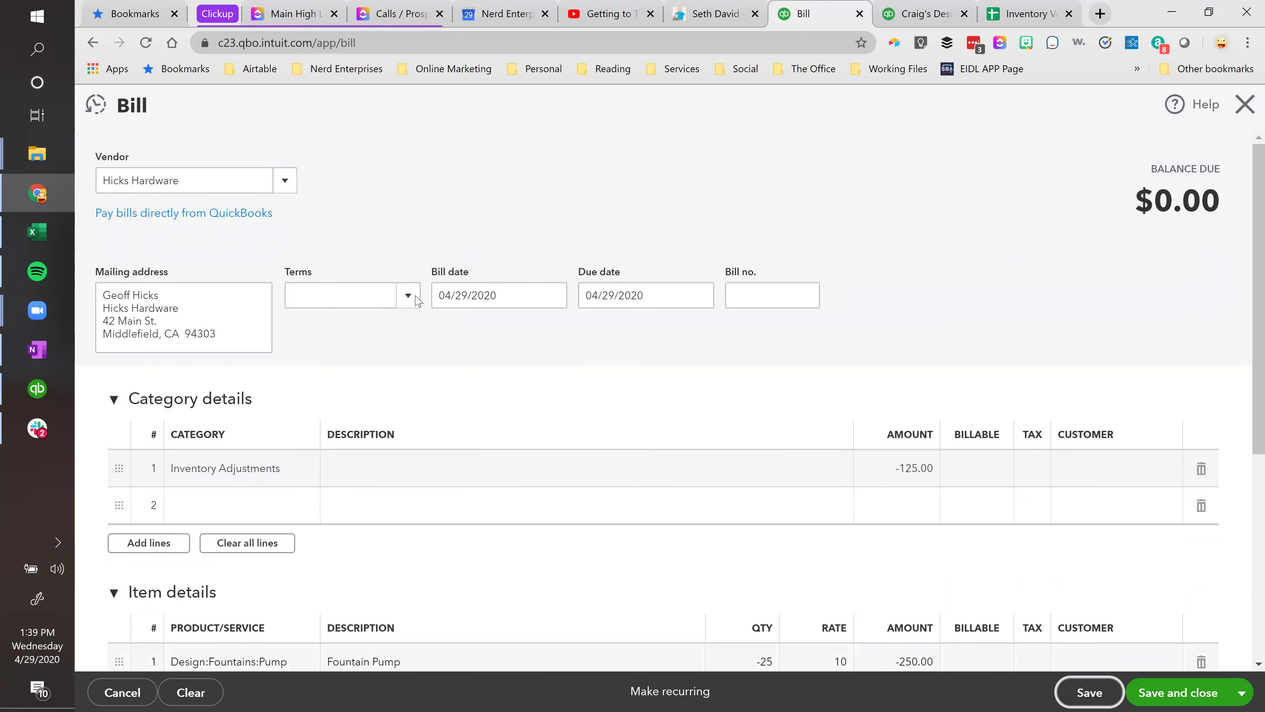
# Rerun the Pump's Inventory Valuation Detail report in the other browser tab for All Dates.
pyautogui.click(920, 15)
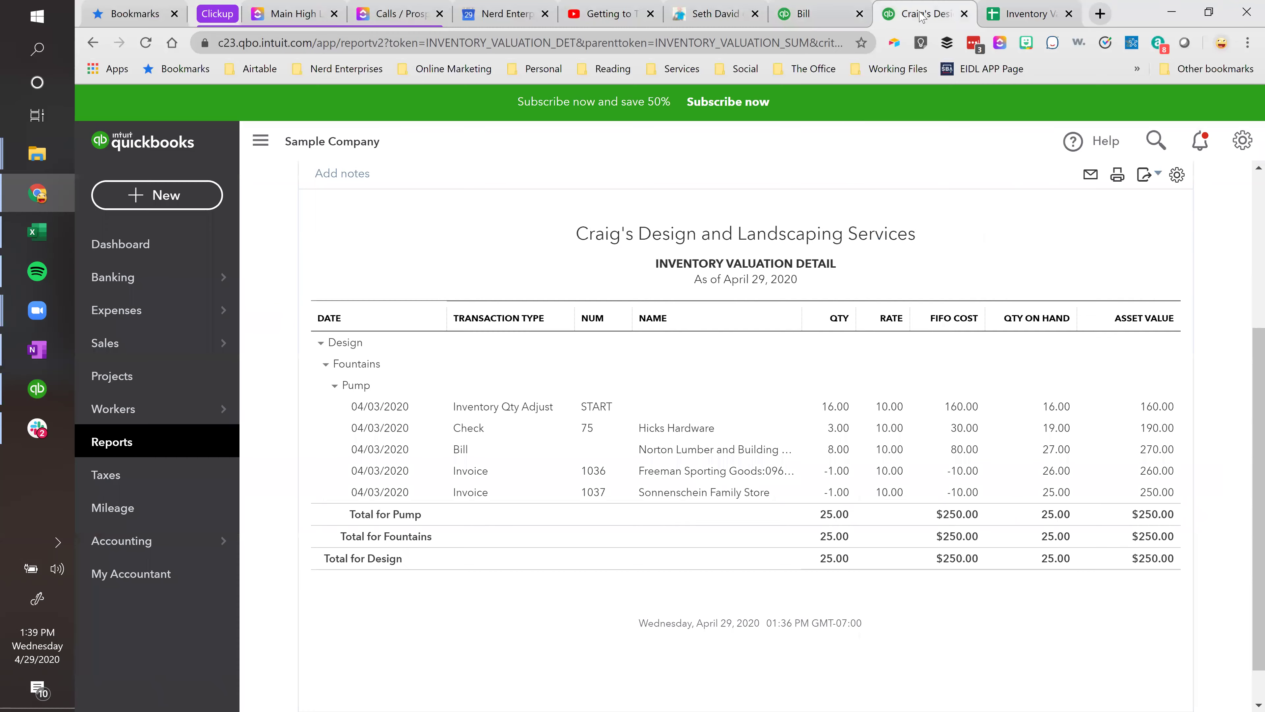
pyautogui.scroll(5, 647, 244)
pyautogui.click(597, 322)
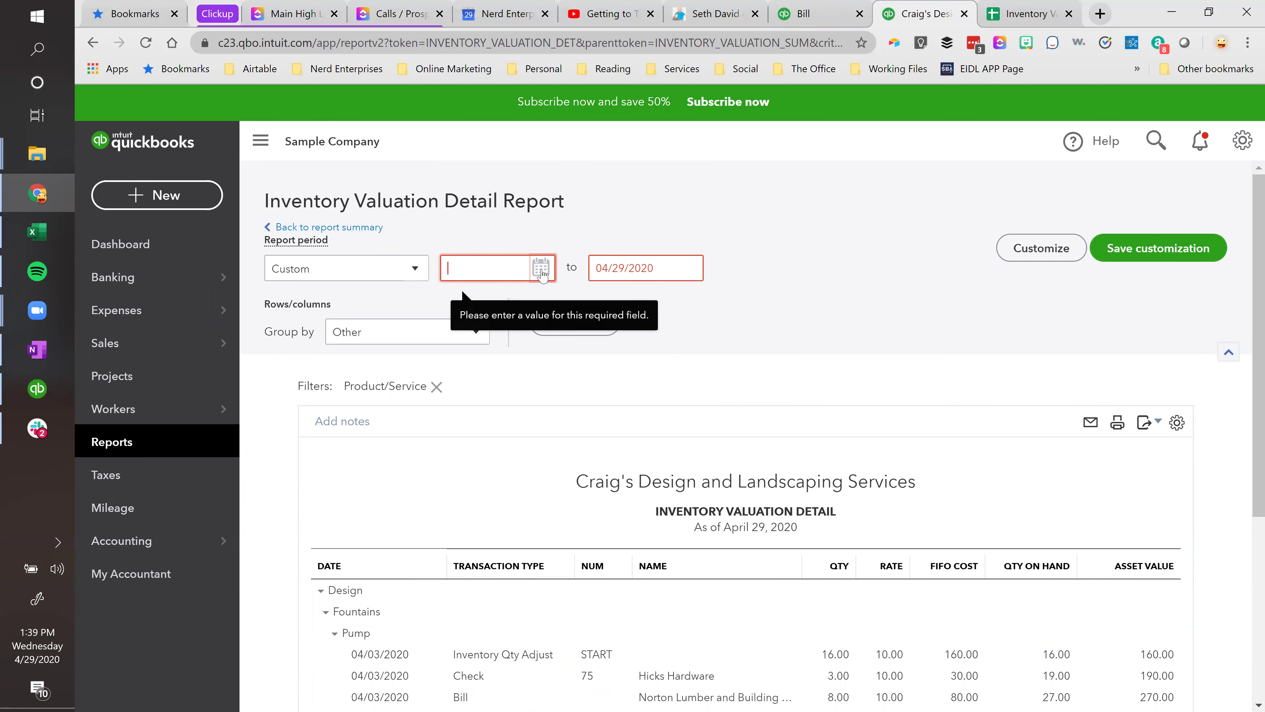
pyautogui.click(415, 269)
pyautogui.click(344, 296)
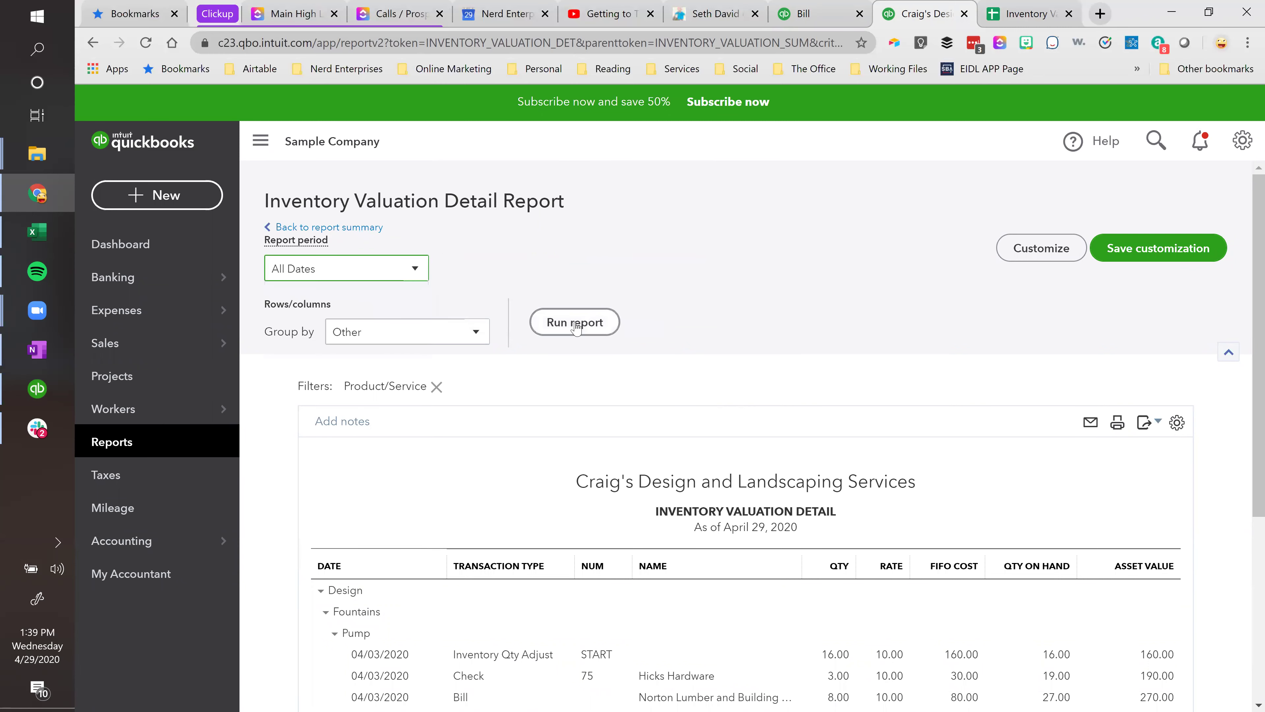
pyautogui.click(575, 324)
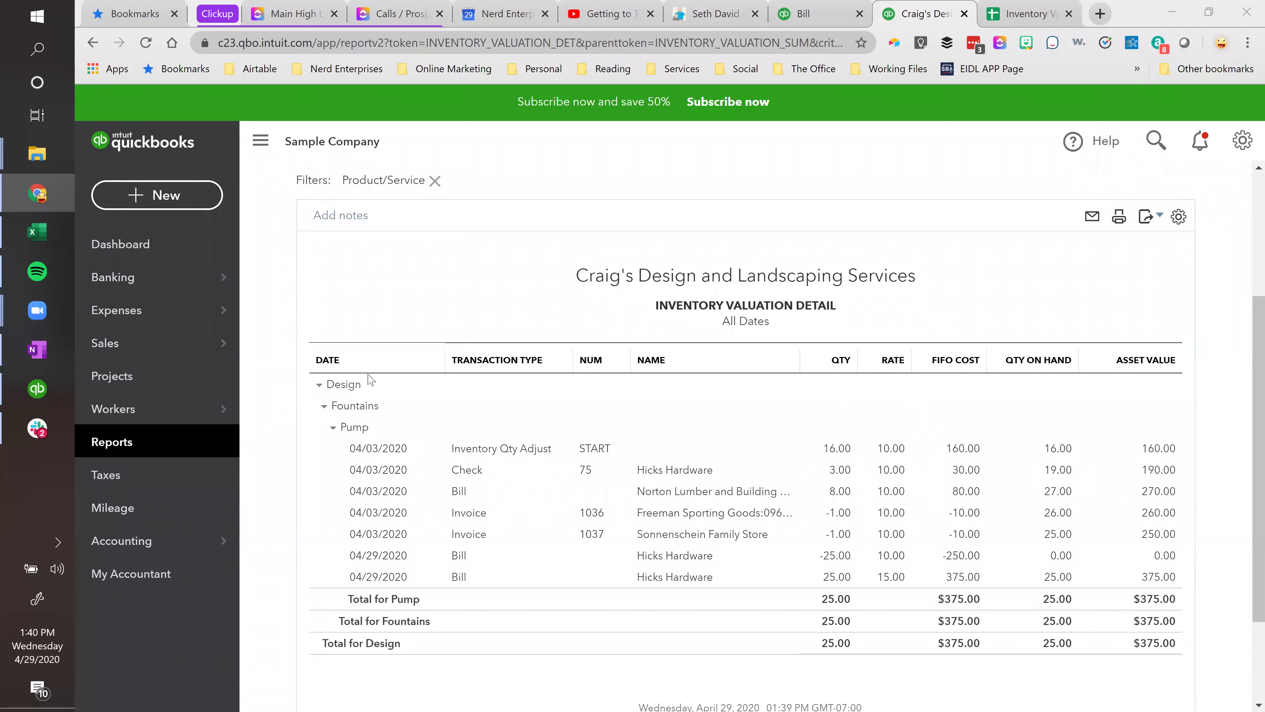
# Switch to Excel to review the rolled-back inventory columns around Add Back Sales, and return to QuickBooks in the browser.
pyautogui.click(40, 231)
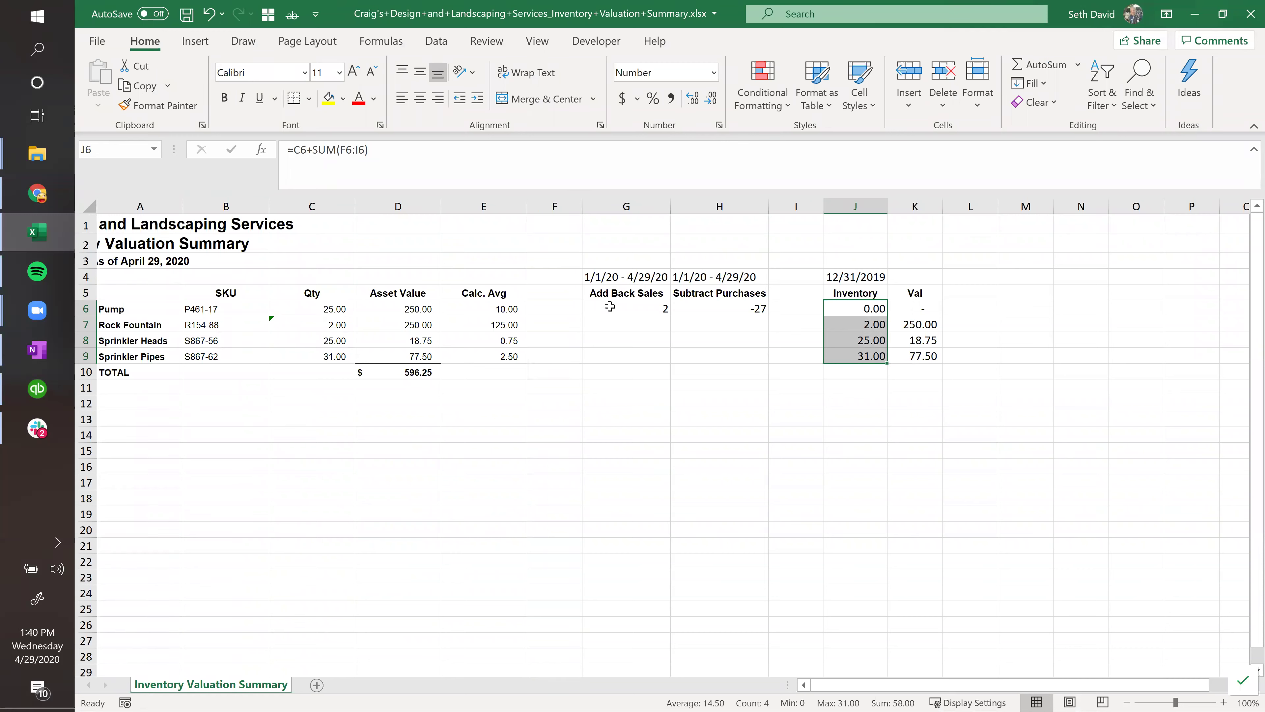
pyautogui.click(630, 324)
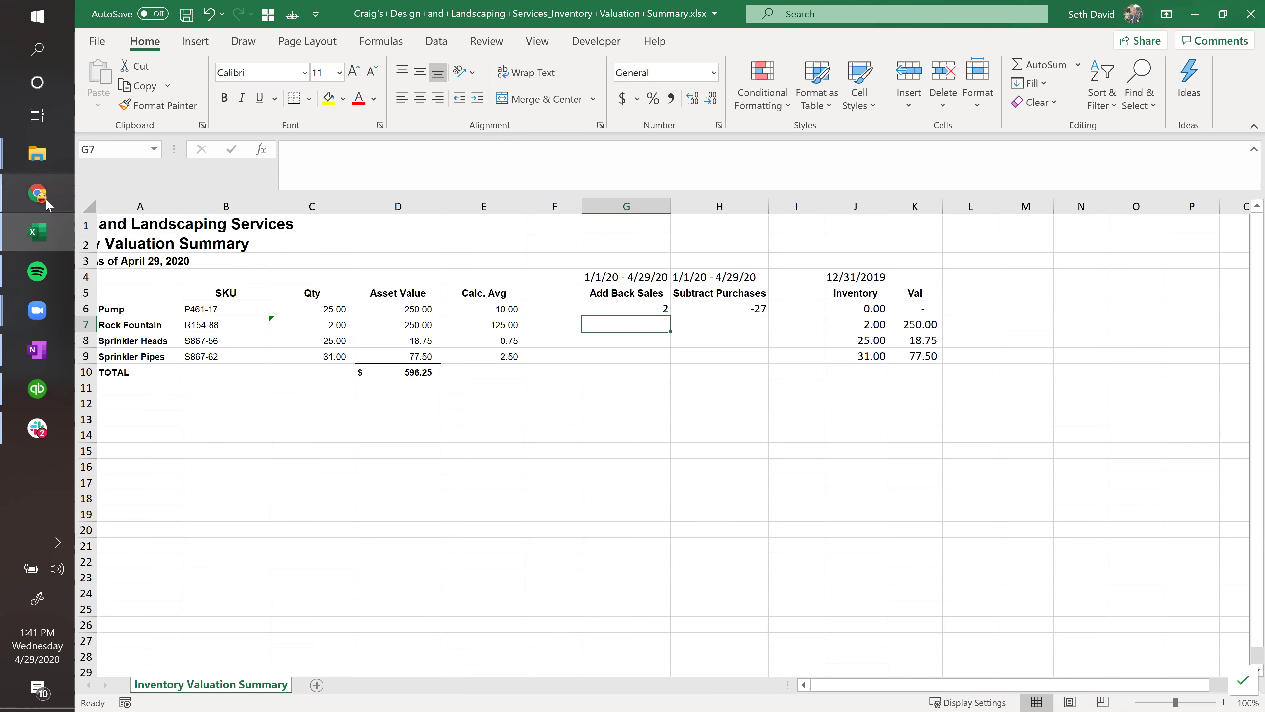
pyautogui.click(37, 194)
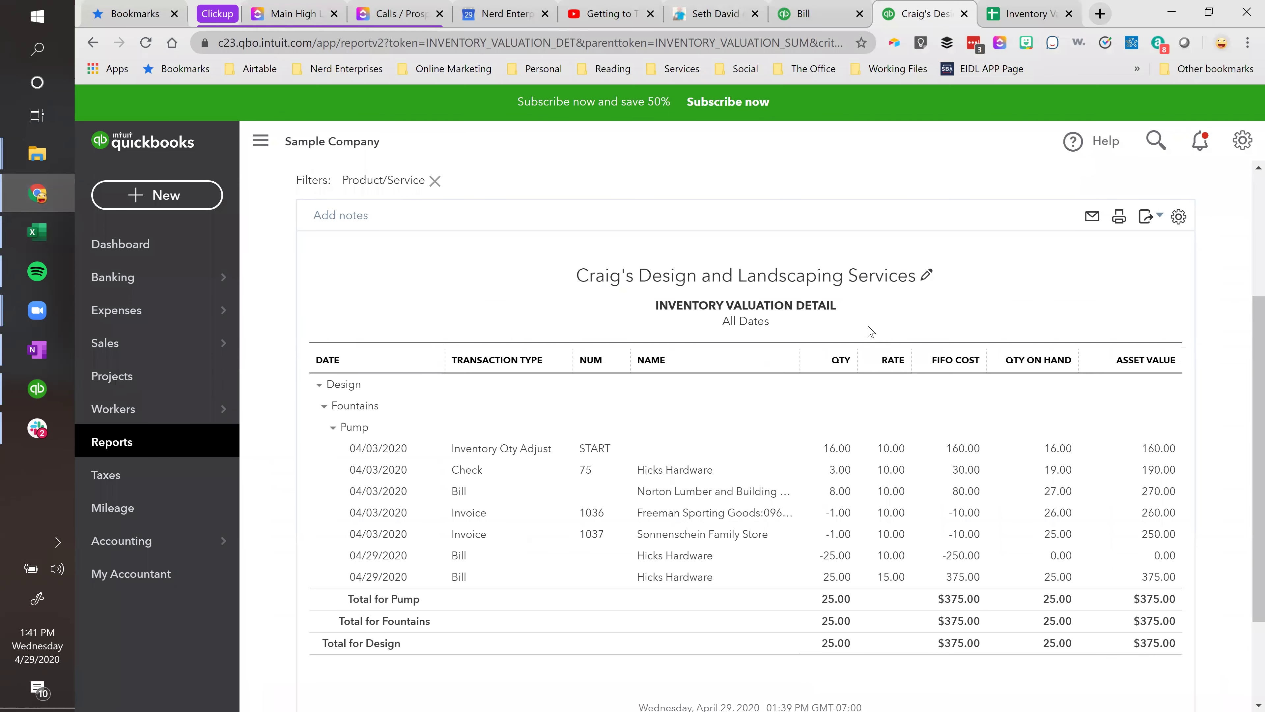
# Go back to the Inventory Valuation Summary report and run it for All Dates.
pyautogui.scroll(-2, 870, 331)
pyautogui.scroll(5, 242, 198)
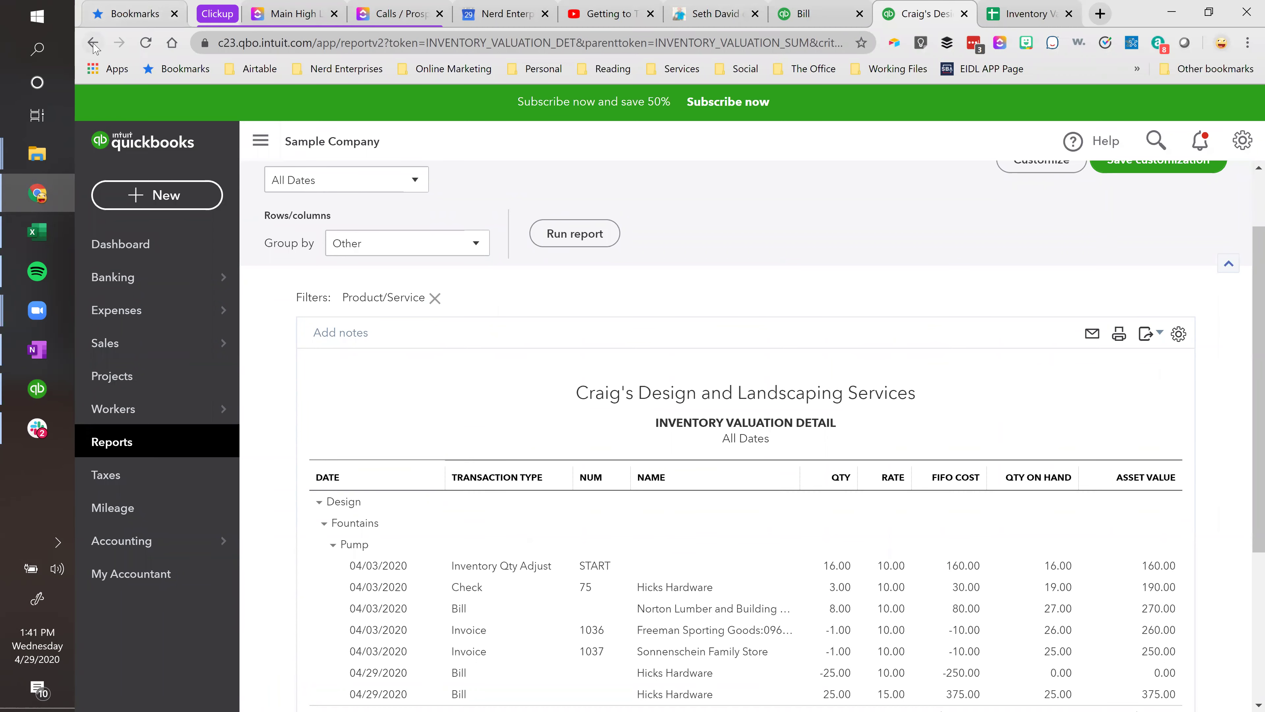
pyautogui.scroll(2, 466, 308)
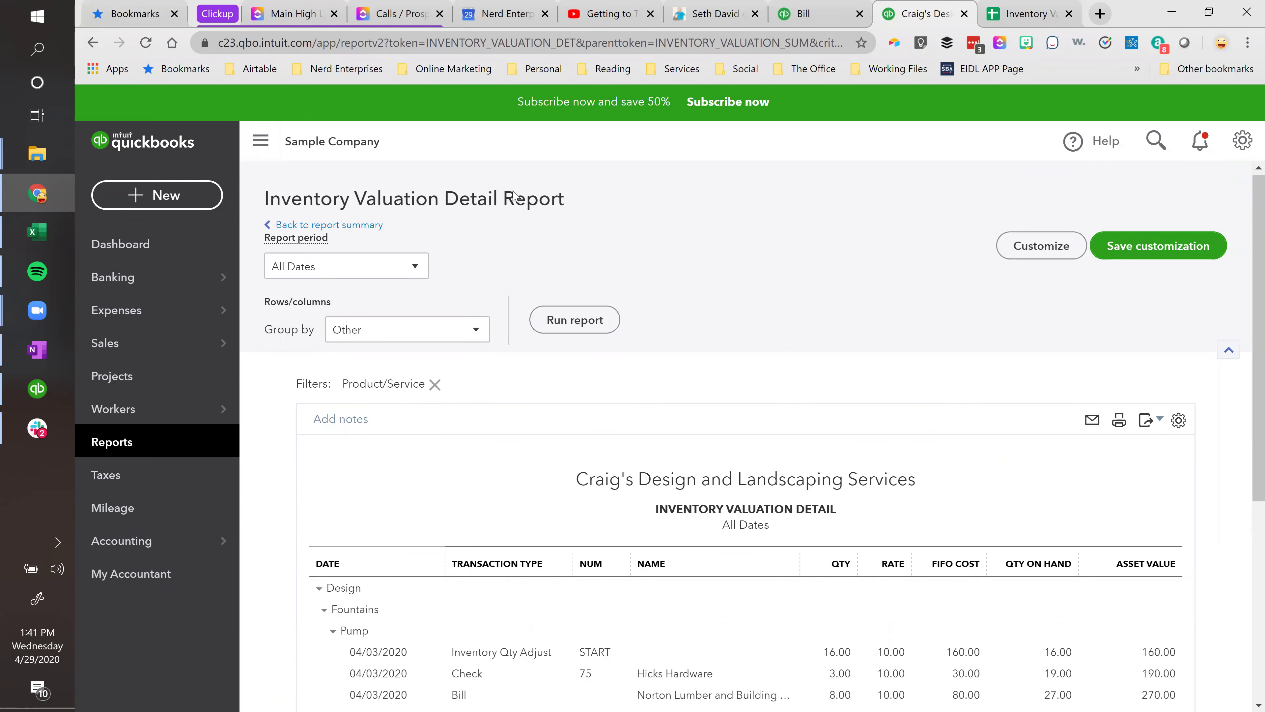
pyautogui.click(324, 229)
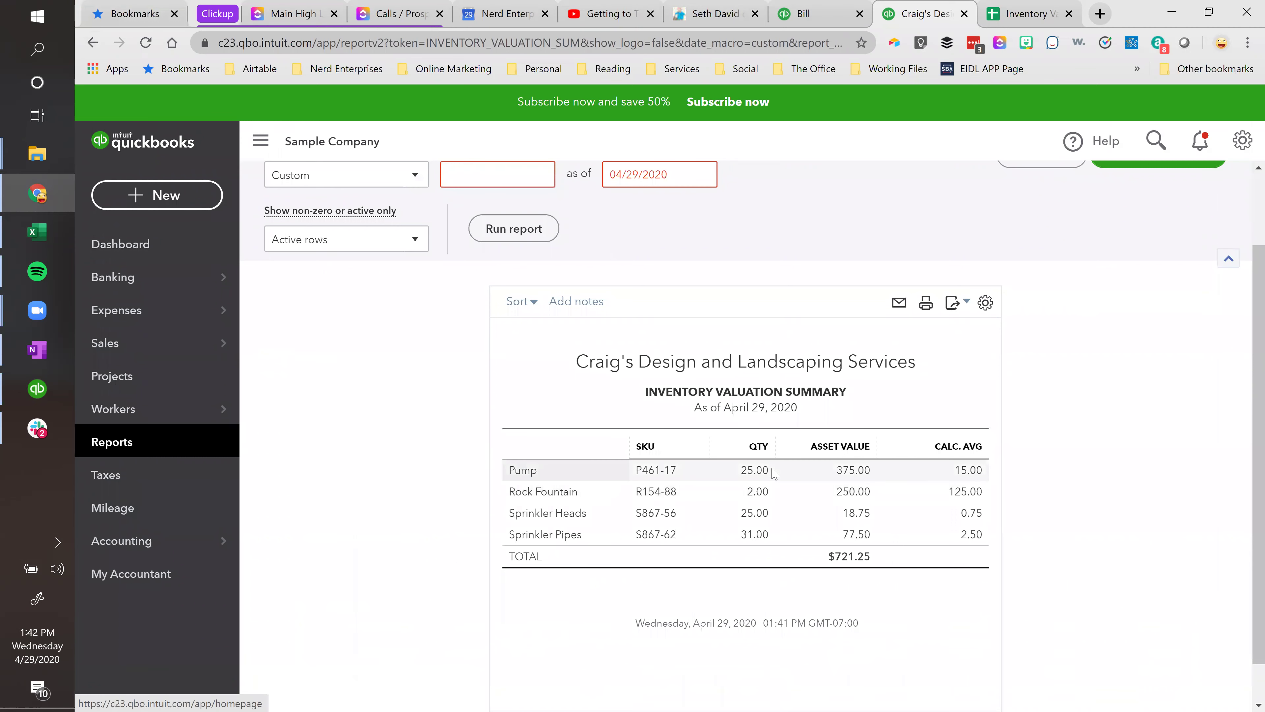
pyautogui.scroll(2, 485, 318)
pyautogui.click(391, 269)
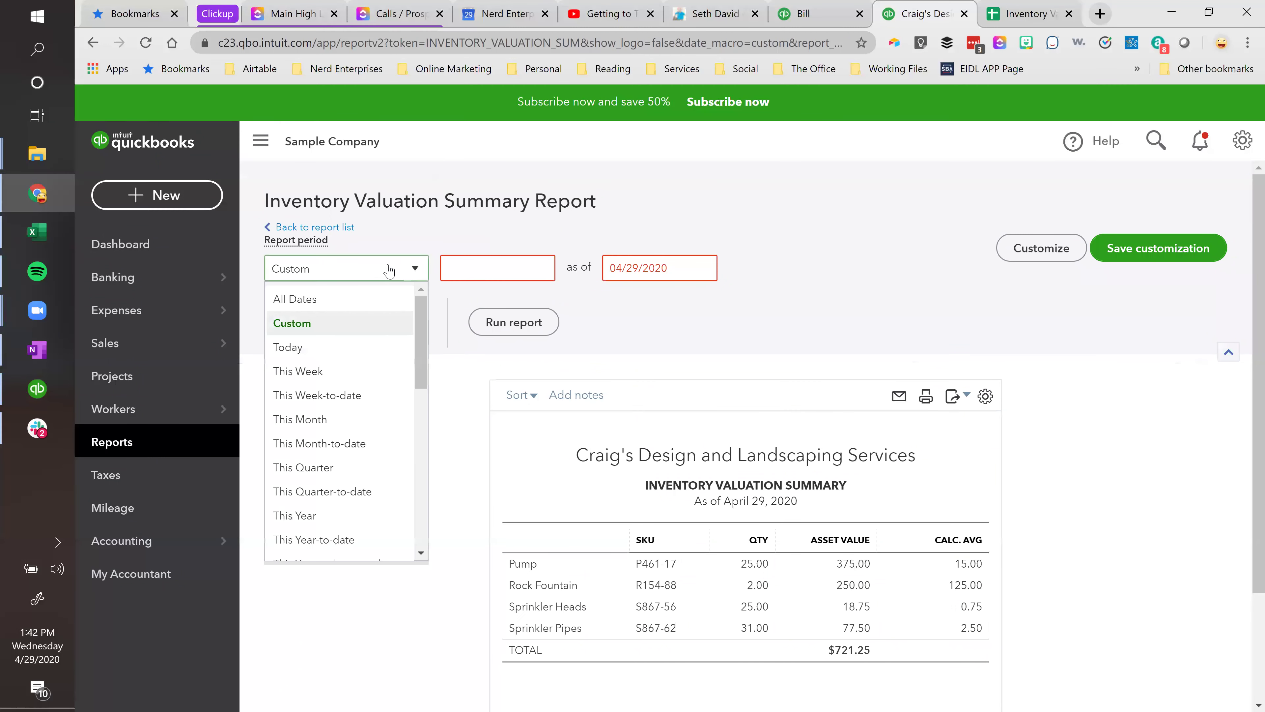
pyautogui.click(299, 299)
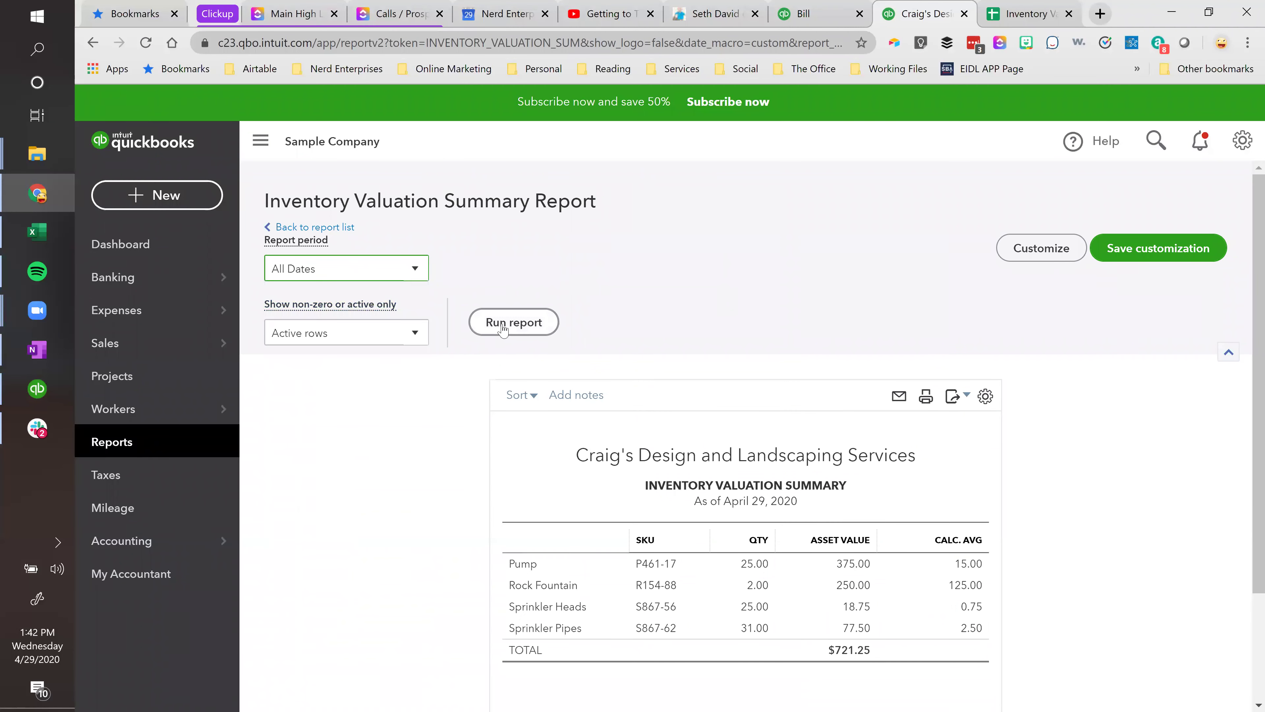
pyautogui.click(500, 327)
pyautogui.scroll(-2, 520, 468)
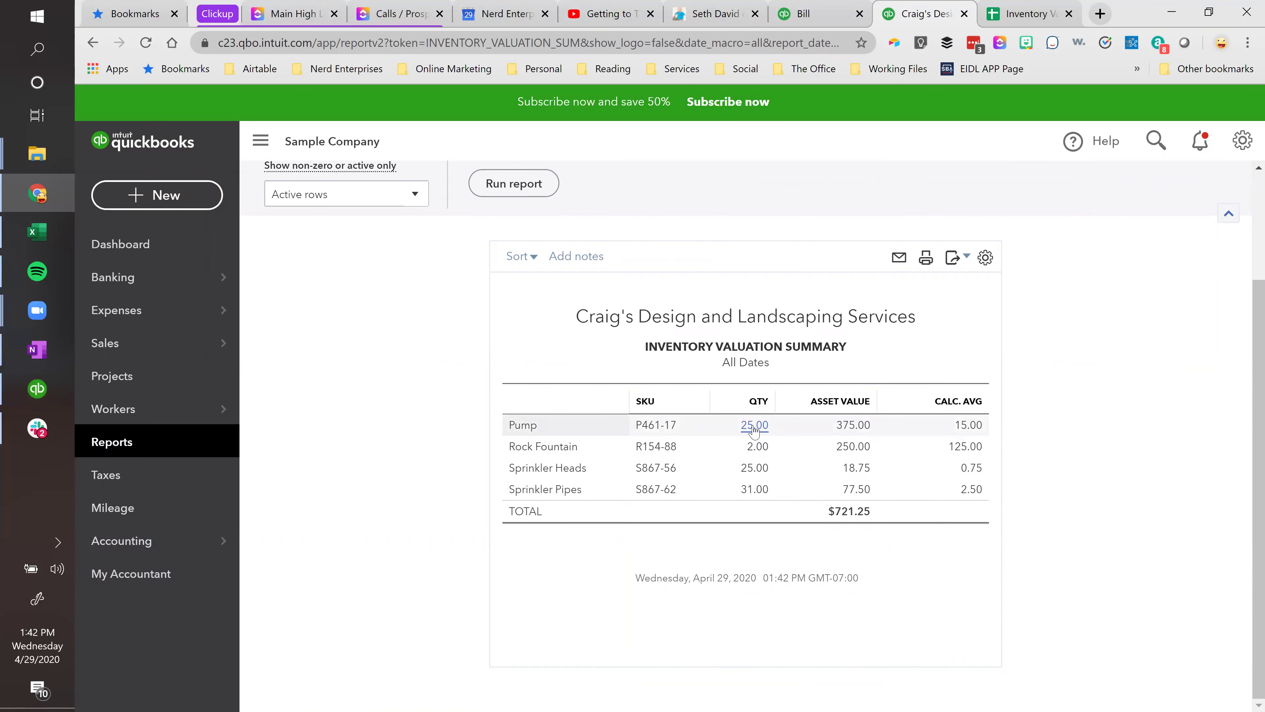
# Switch to the saved Hicks Hardware bill and place its browser tab after the report's tab.
pyautogui.rightClick(926, 10)
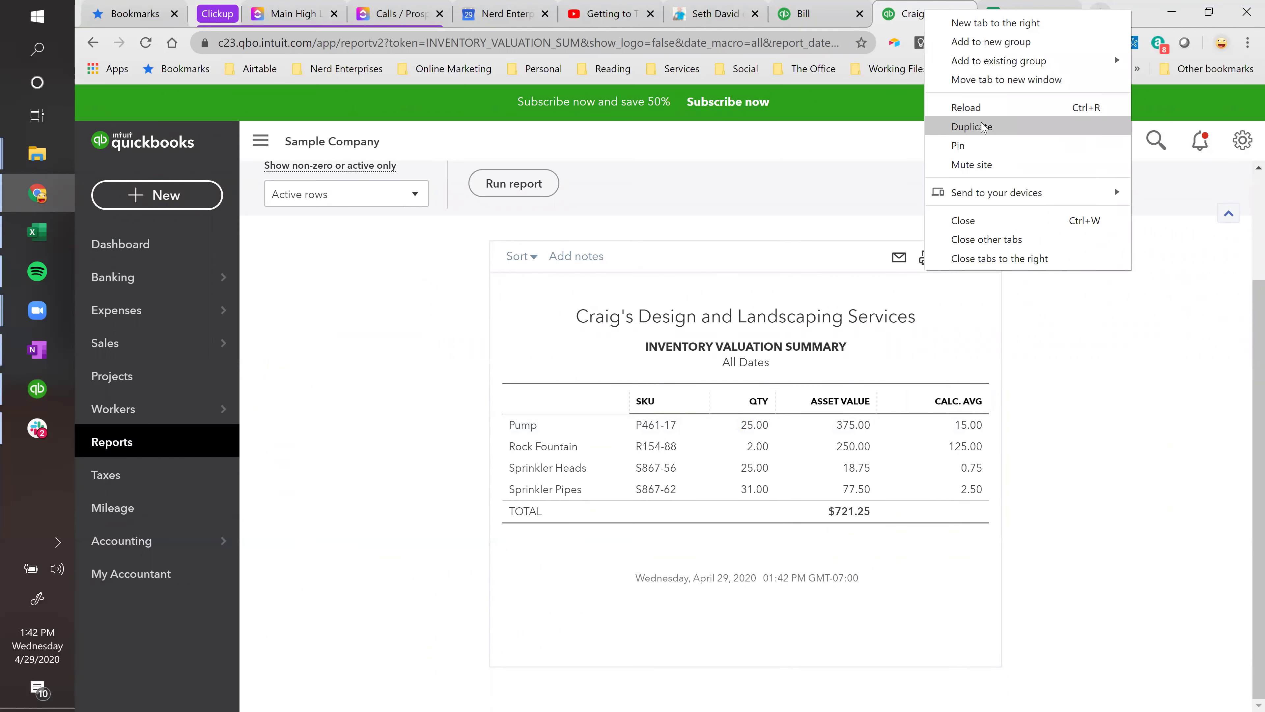
pyautogui.moveTo(833, 21); pyautogui.dragTo(936, 22)
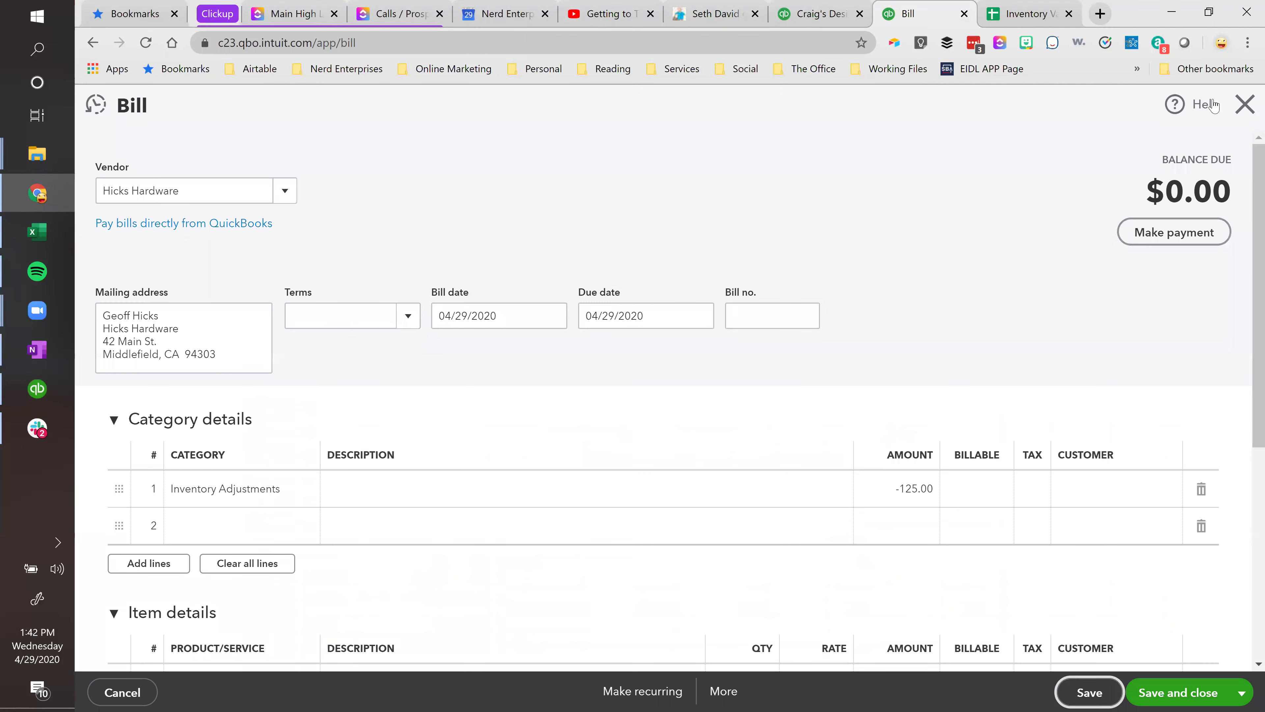
# Close the Hicks Hardware bill and start a new inventory quantity adjustment, checking the Inventory Valuation Summary for the product names.
pyautogui.click(1245, 104)
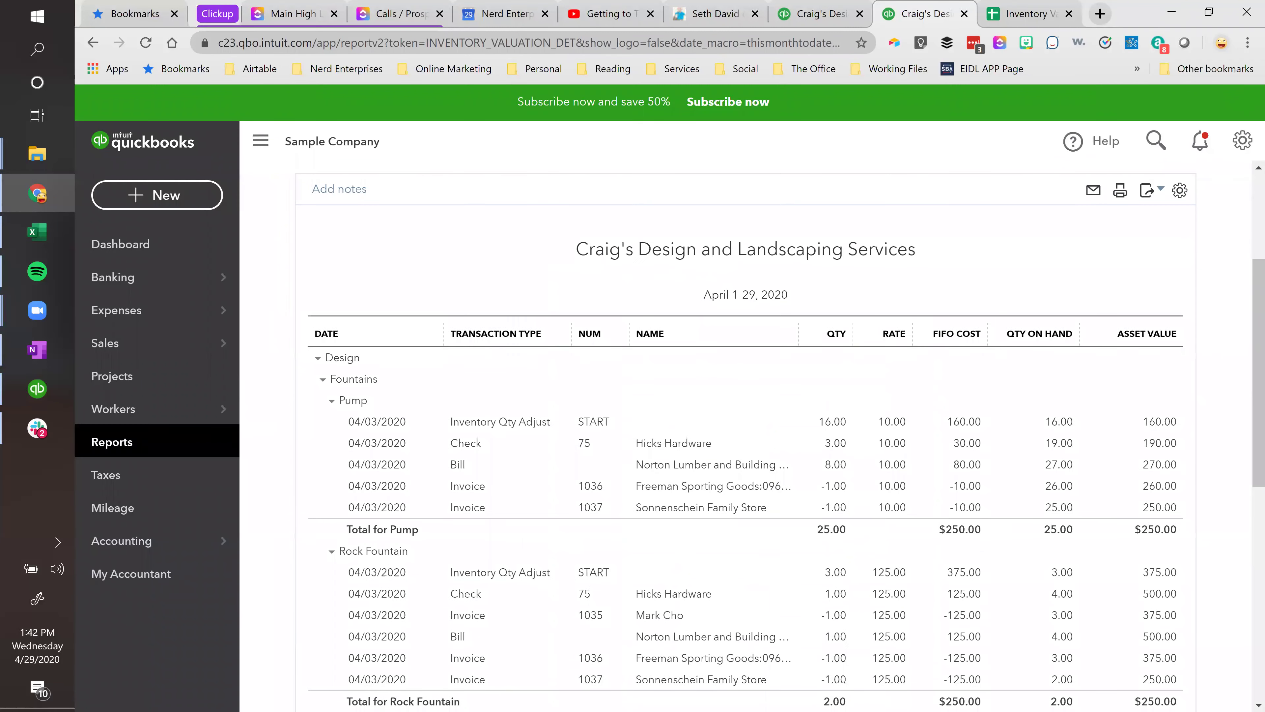
pyautogui.click(1245, 145)
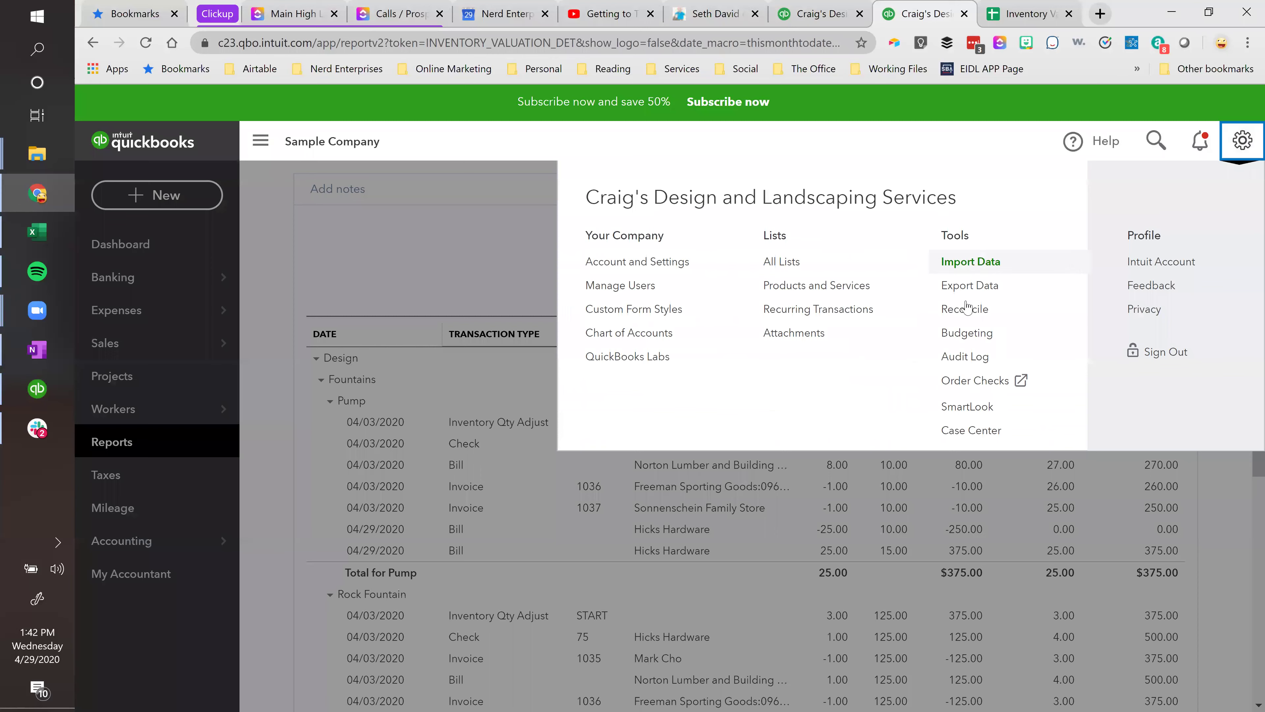
pyautogui.click(162, 196)
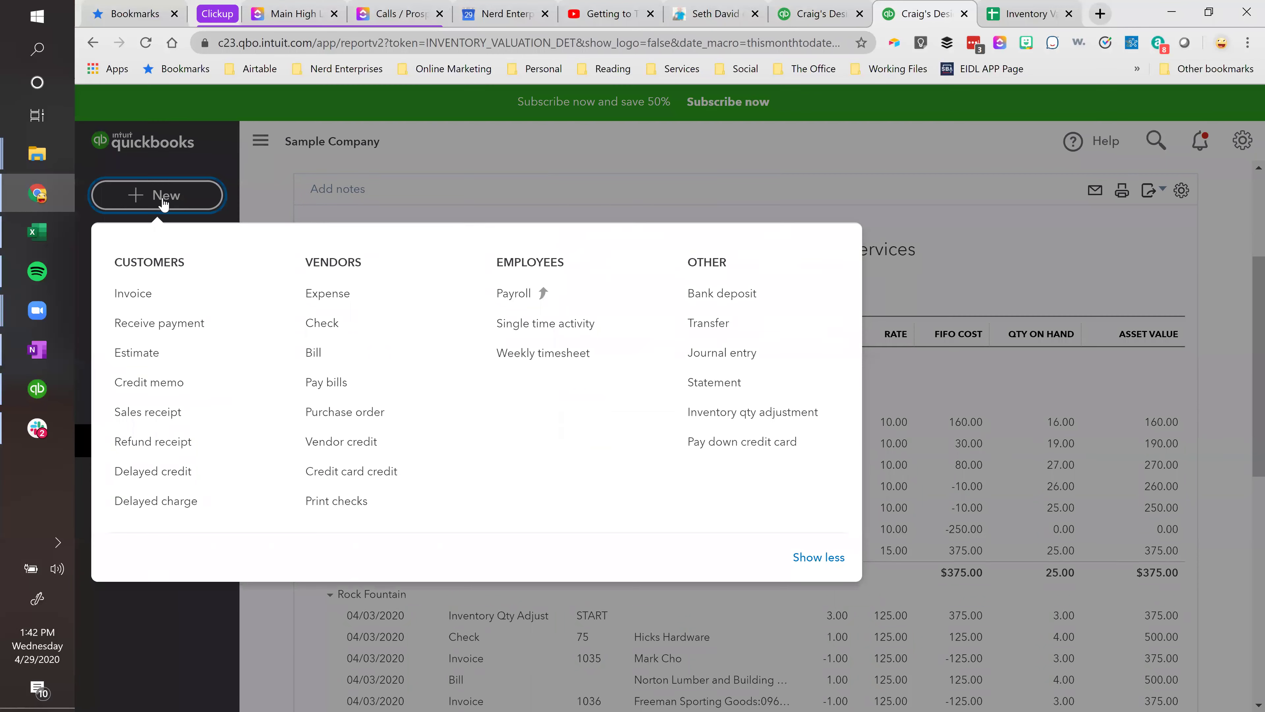
pyautogui.click(709, 412)
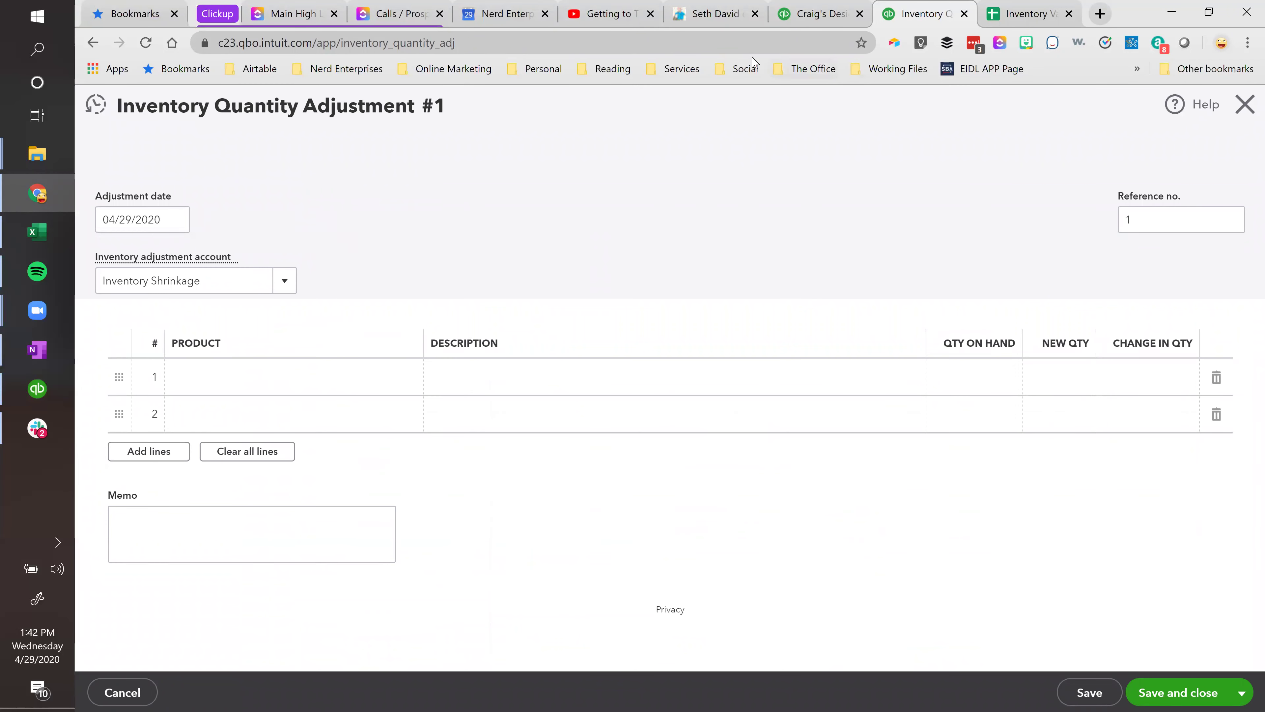
pyautogui.hotkey('ctrl', 'shift', 'Tab')
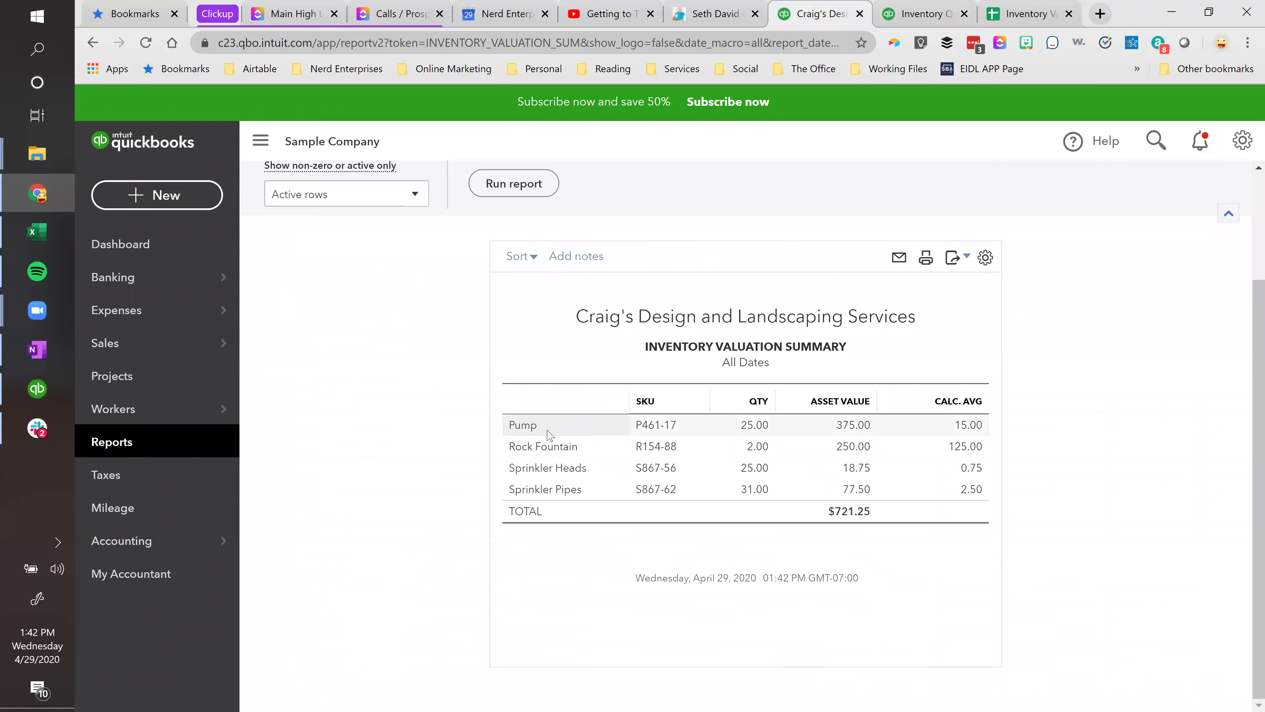
pyautogui.hotkey('ctrl', 'Tab')
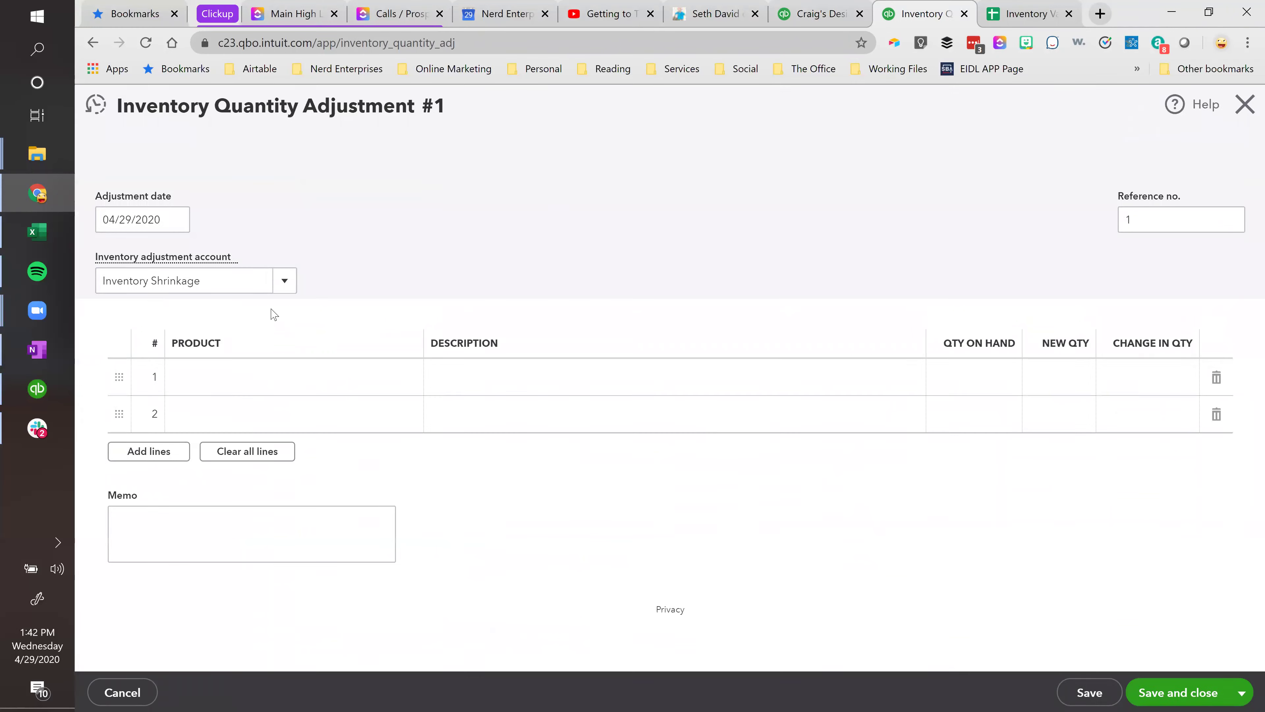
# Add Pump and Rock Fountain as the first two product lines of the inventory quantity adjustment.
pyautogui.click(236, 374)
pyautogui.write('pump')
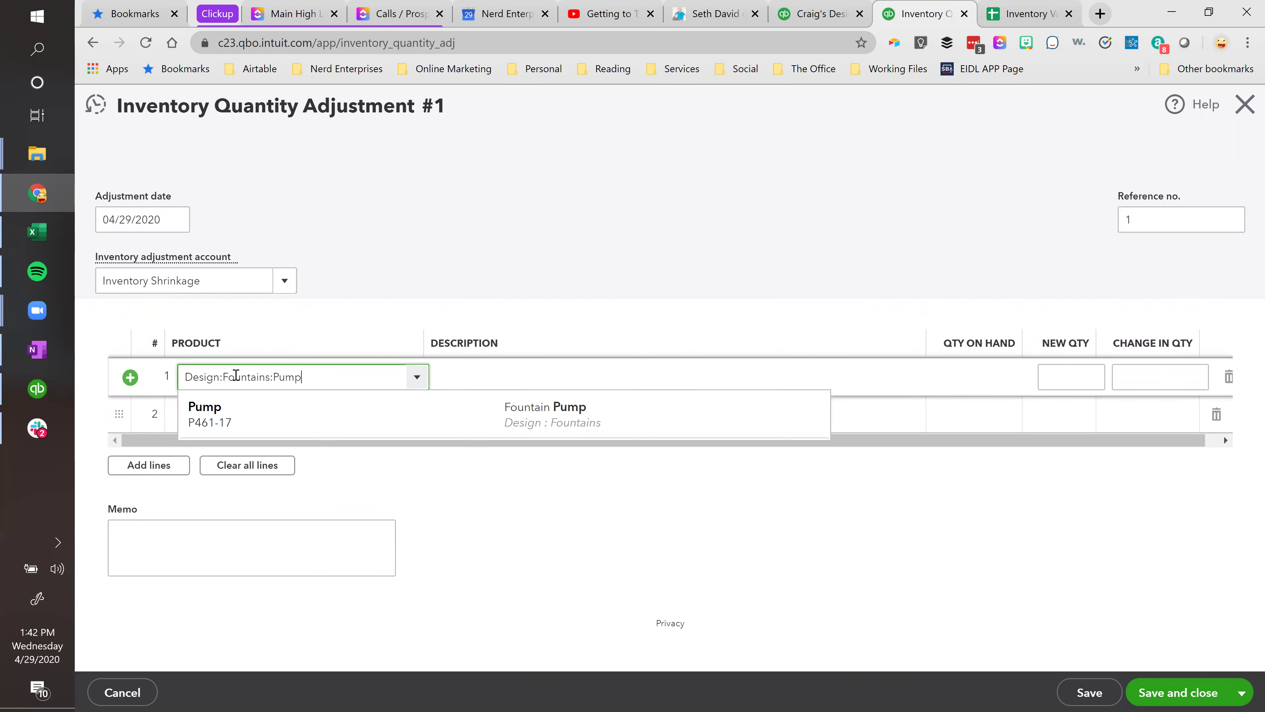
pyautogui.click(277, 407)
pyautogui.click(275, 413)
pyautogui.write('rock')
pyautogui.click(285, 454)
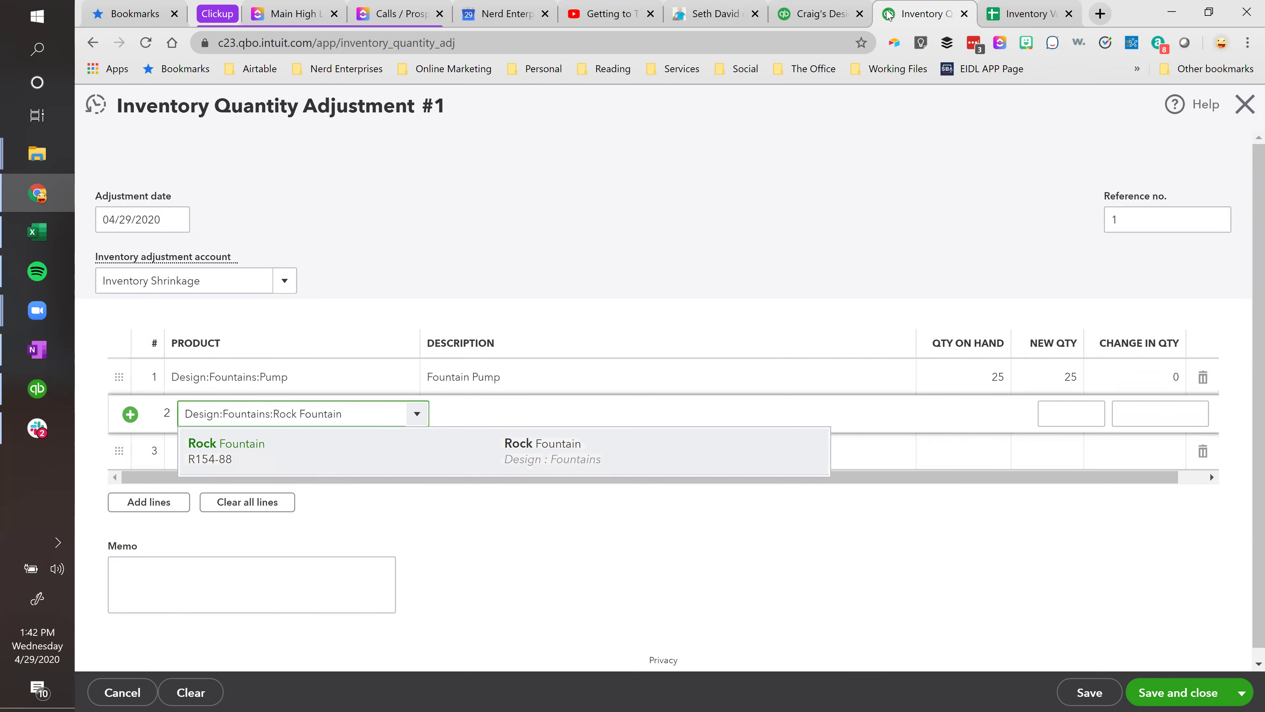
# Check the Inventory Valuation Summary for the remaining products and add Sprinkler Heads and Sprinkler Pipes as adjustment lines 3 and 4.
pyautogui.click(811, 15)
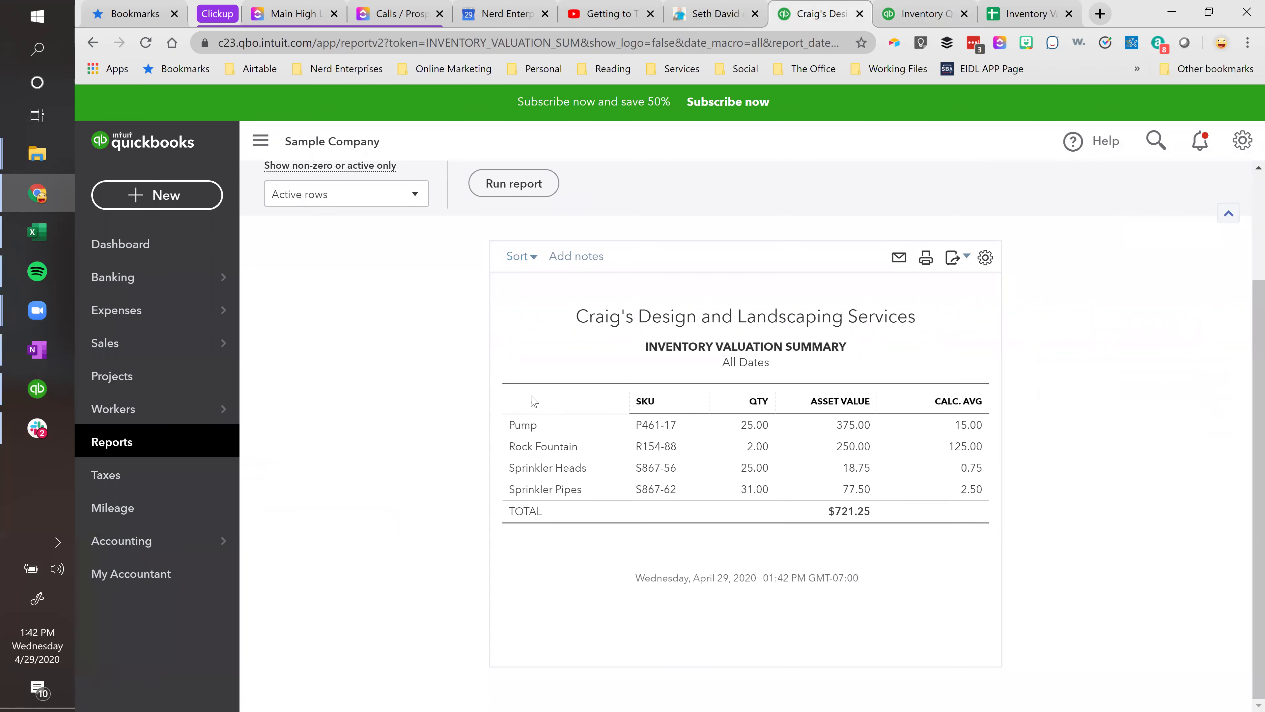
pyautogui.click(916, 14)
pyautogui.click(227, 449)
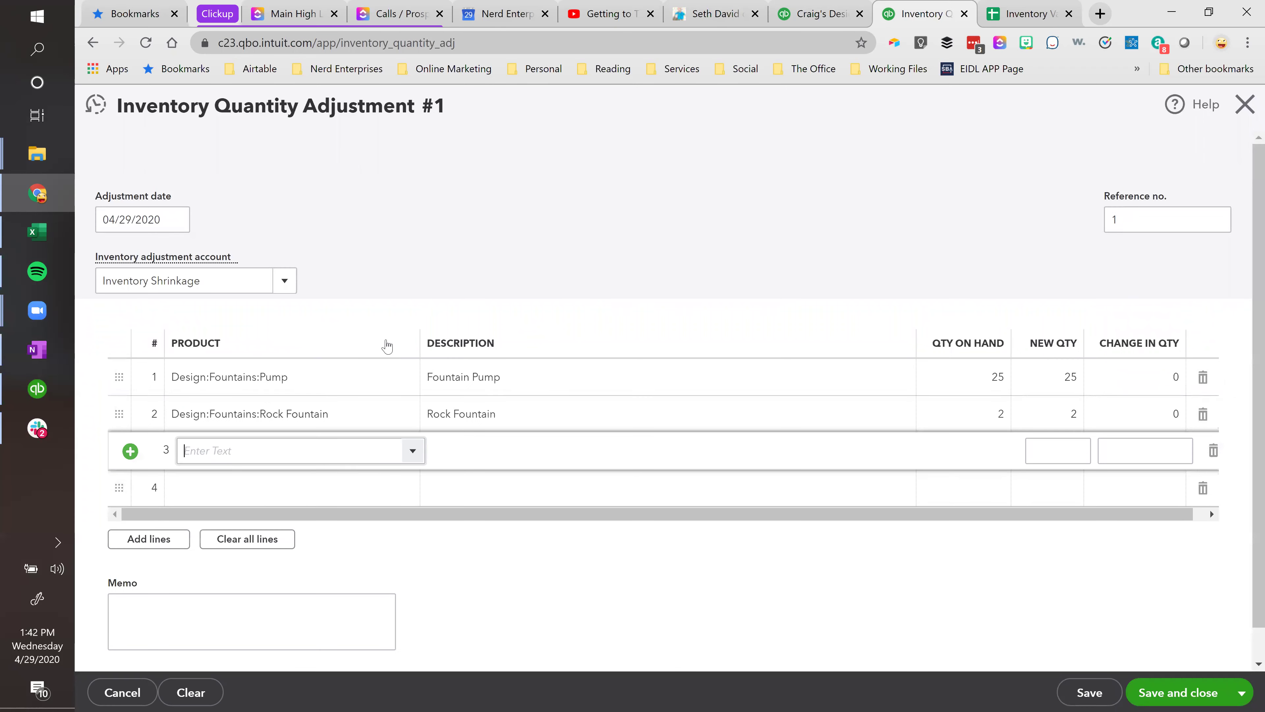
pyautogui.write('Sprin')
pyautogui.press('Down')
pyautogui.press('Tab')
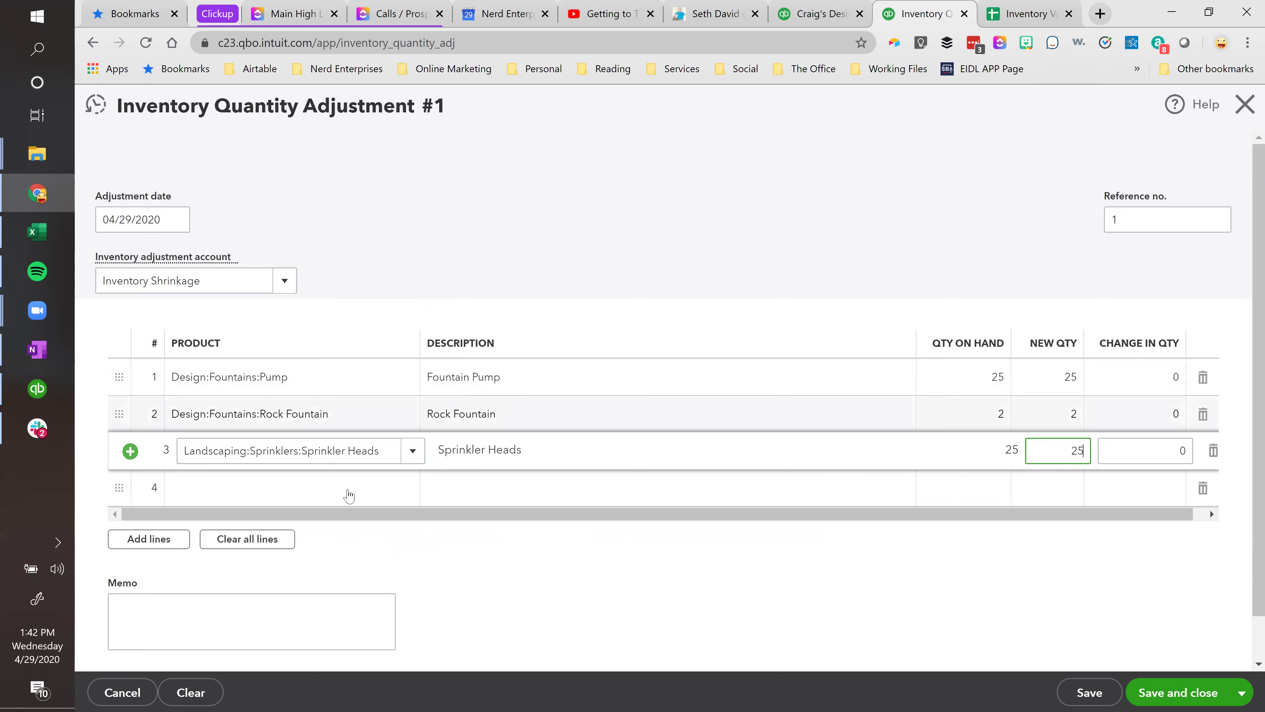
pyautogui.click(348, 495)
pyautogui.write('Sprin')
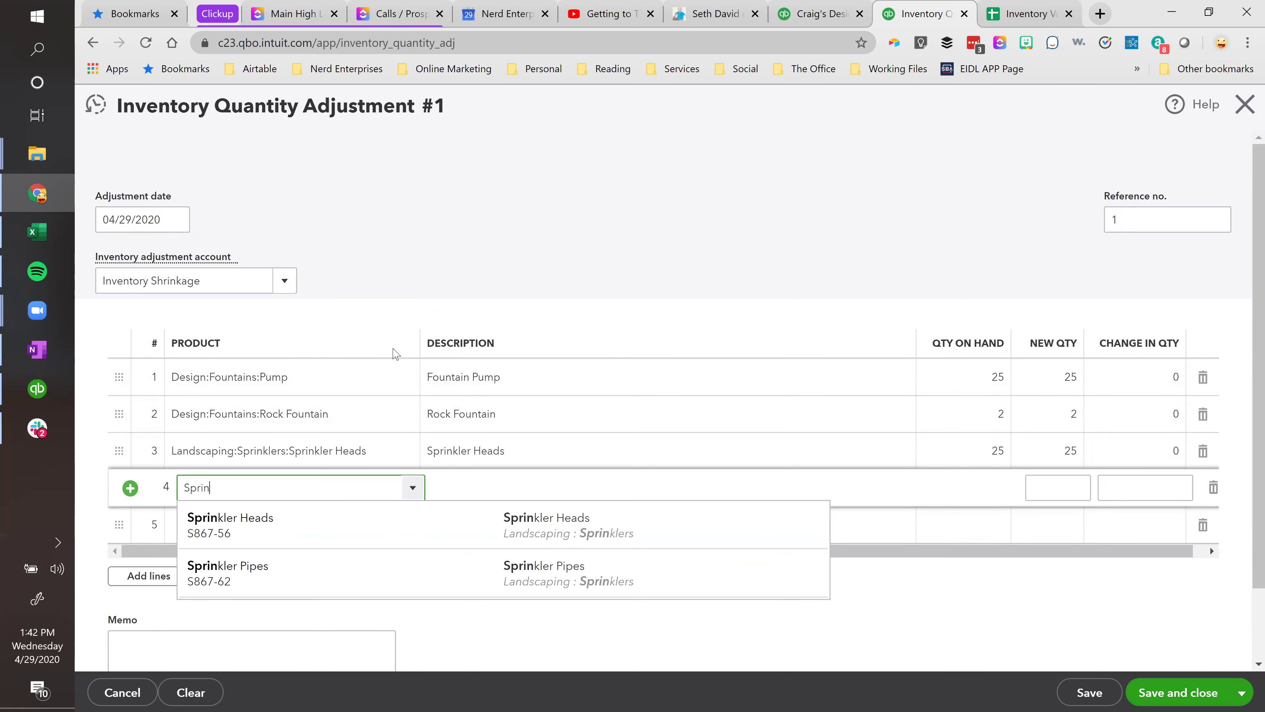
pyautogui.click(349, 589)
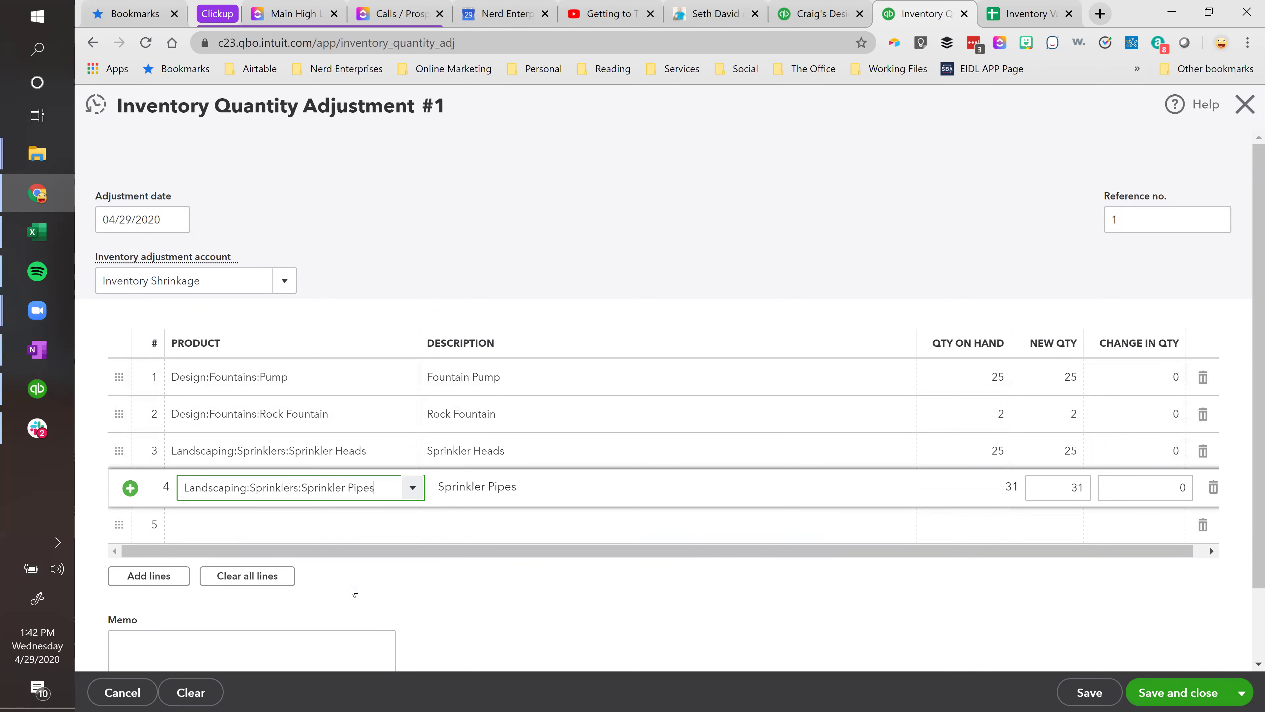
# Enter new quantities of 23 for Pump and 10 for Rock Fountain, and close the inventory quantity adjustment without saving it.
pyautogui.click(1057, 374)
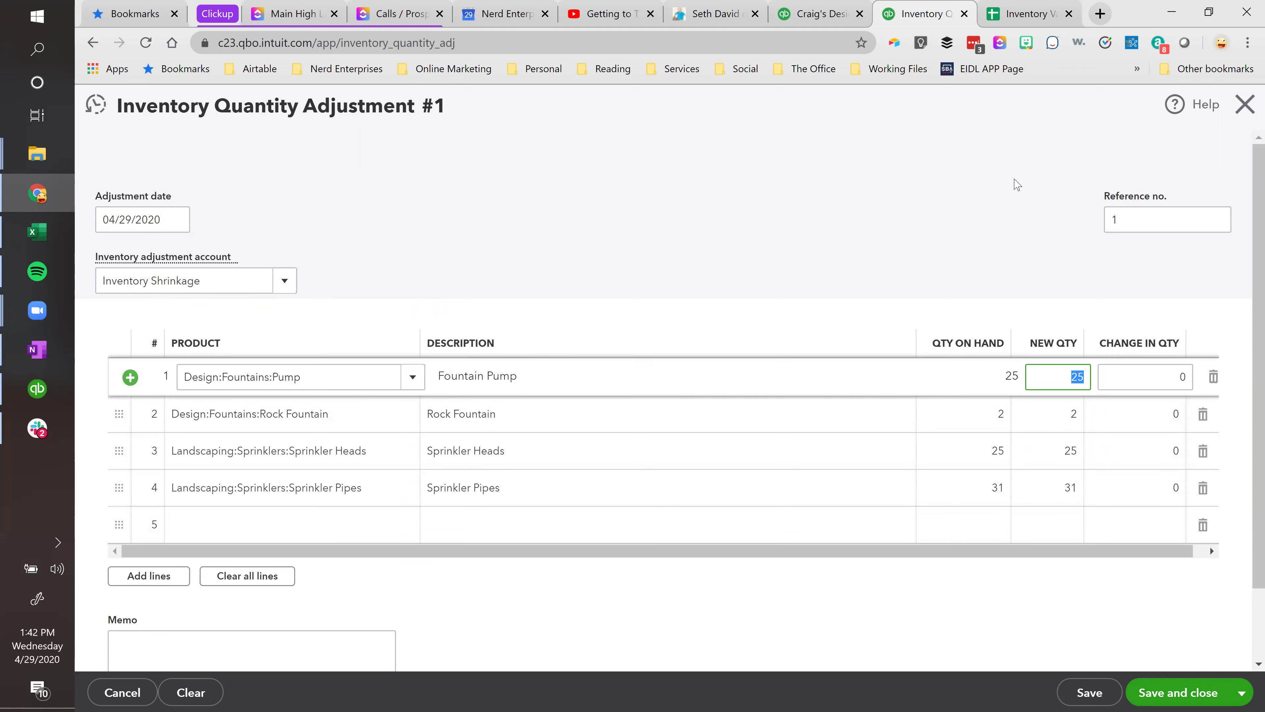
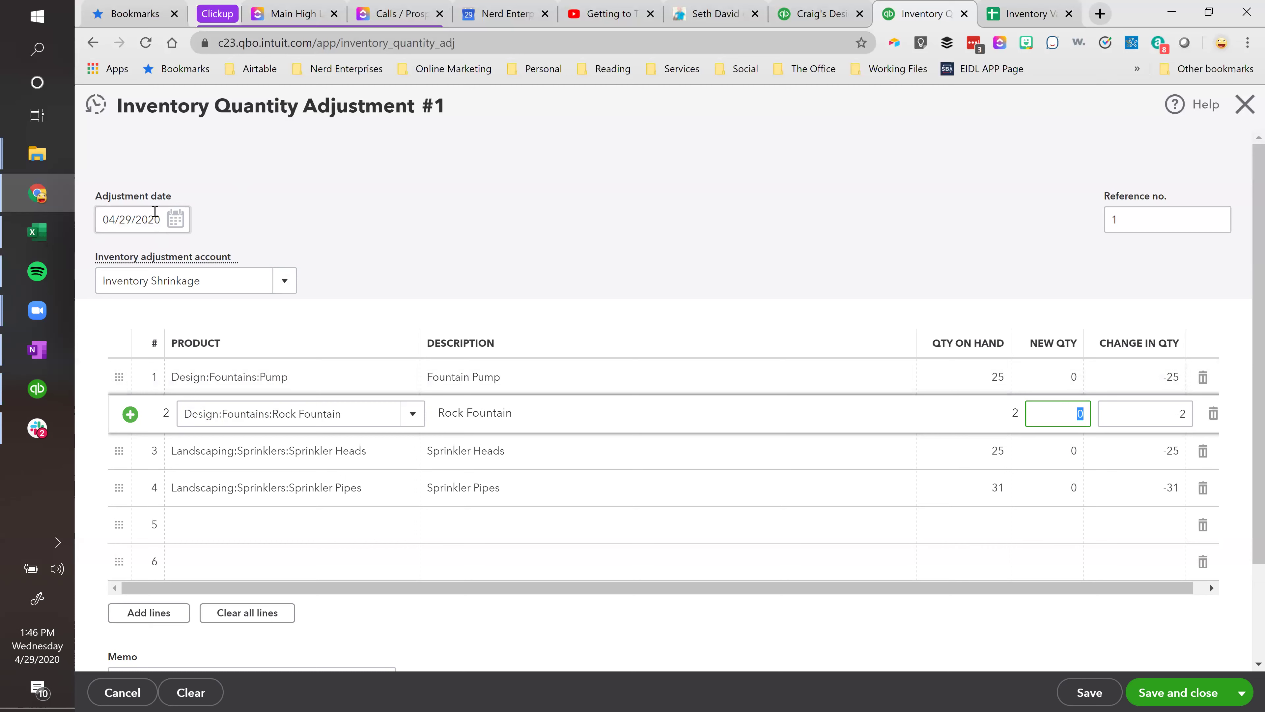
pyautogui.click(164, 219)
pyautogui.click(1046, 386)
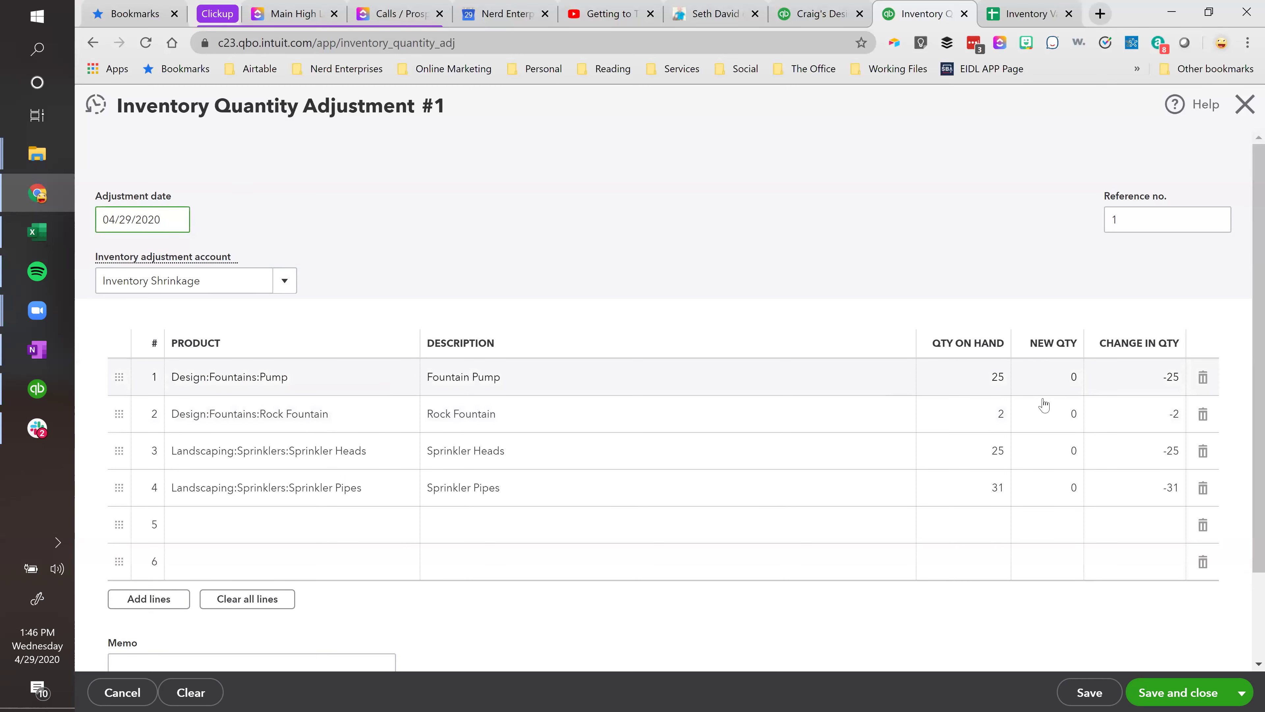
pyautogui.click(1045, 421)
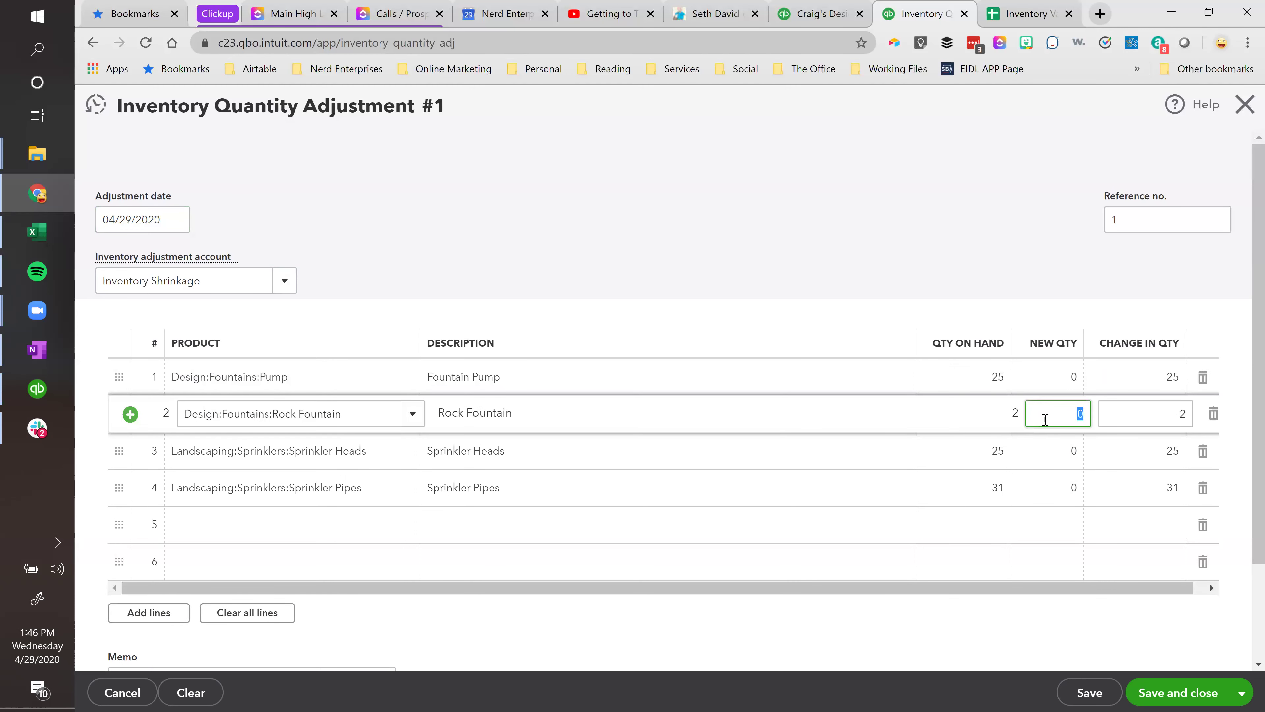
pyautogui.click(1050, 380)
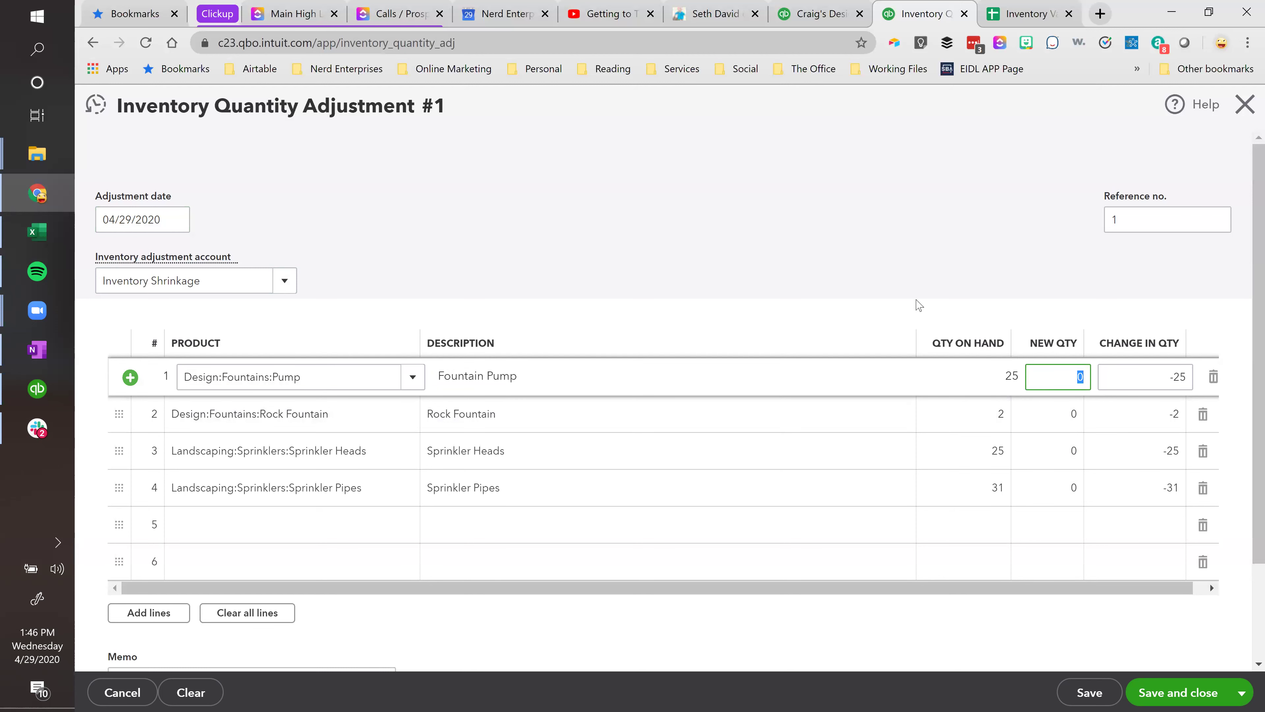
pyautogui.write('23')
pyautogui.press('Return')
pyautogui.write('10')
pyautogui.press('Return')
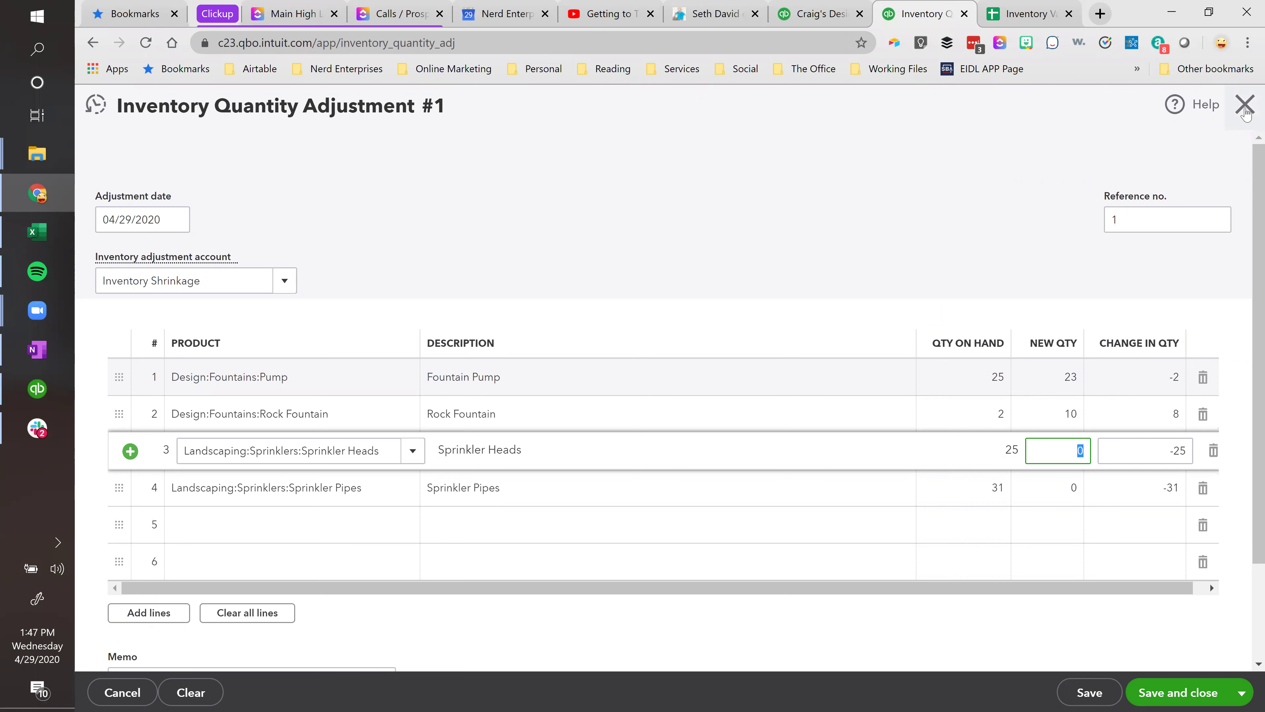
pyautogui.click(1245, 105)
pyautogui.click(762, 436)
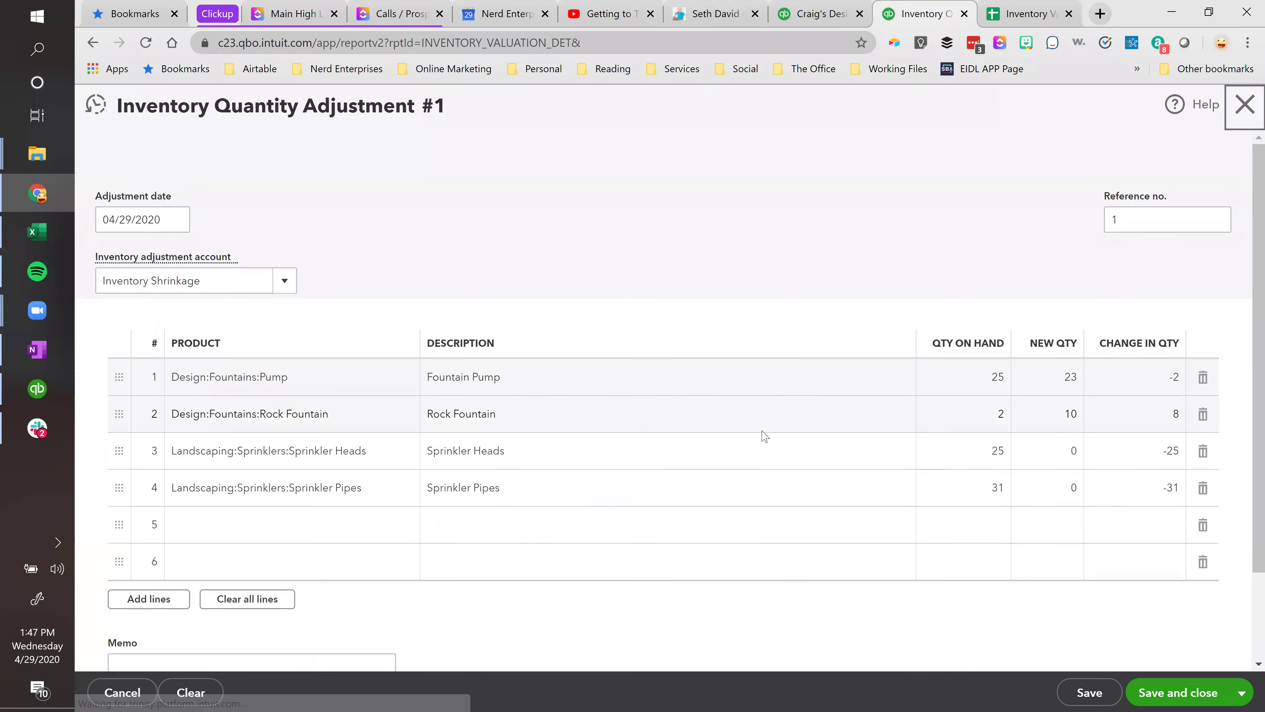
# Reopen the Inventory Valuation Detail report by searching the report list for "inve", and review its Pump and Rock Fountain transactions.
pyautogui.scroll(-2, 947, 554)
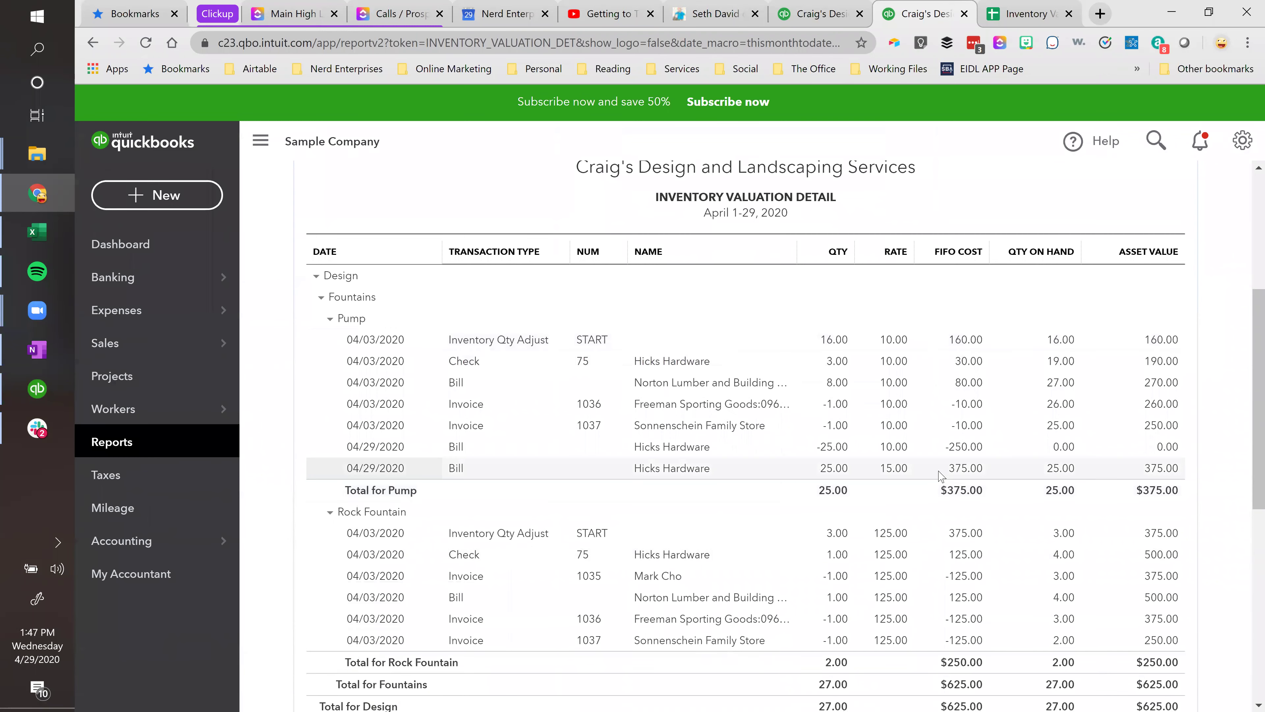
pyautogui.scroll(4, 951, 498)
pyautogui.click(299, 231)
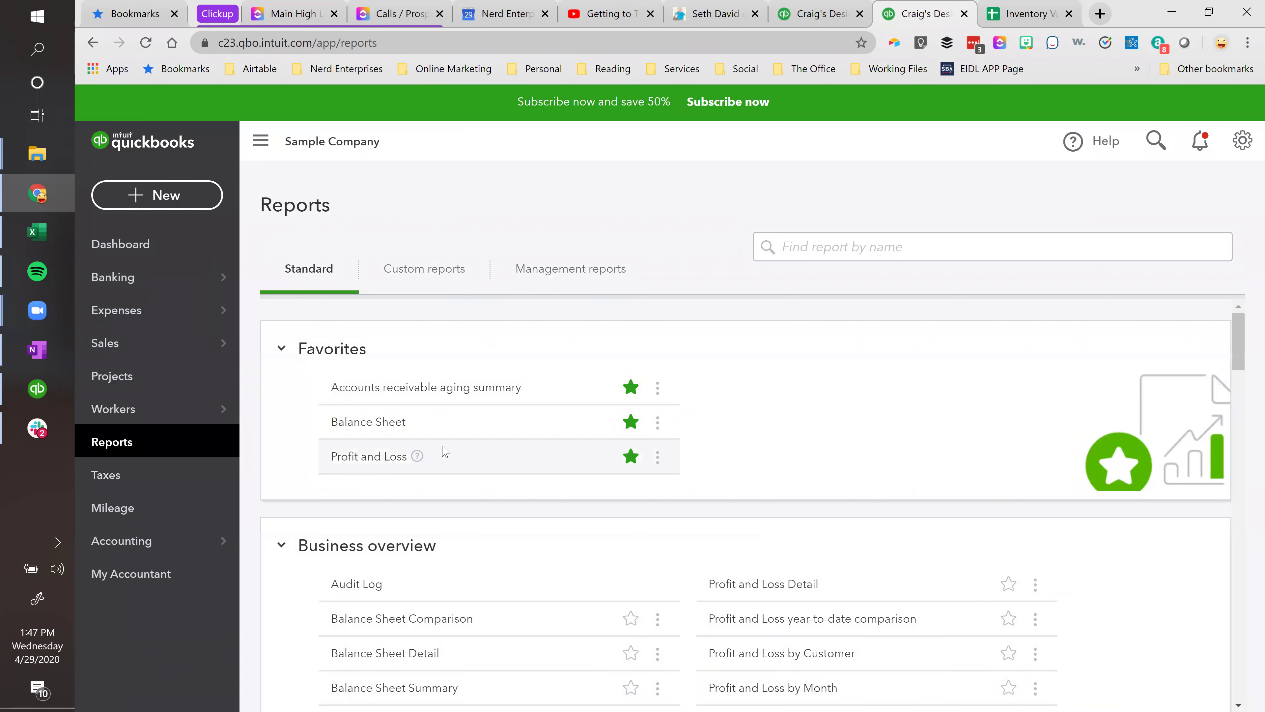
pyautogui.click(835, 249)
pyautogui.write('inve')
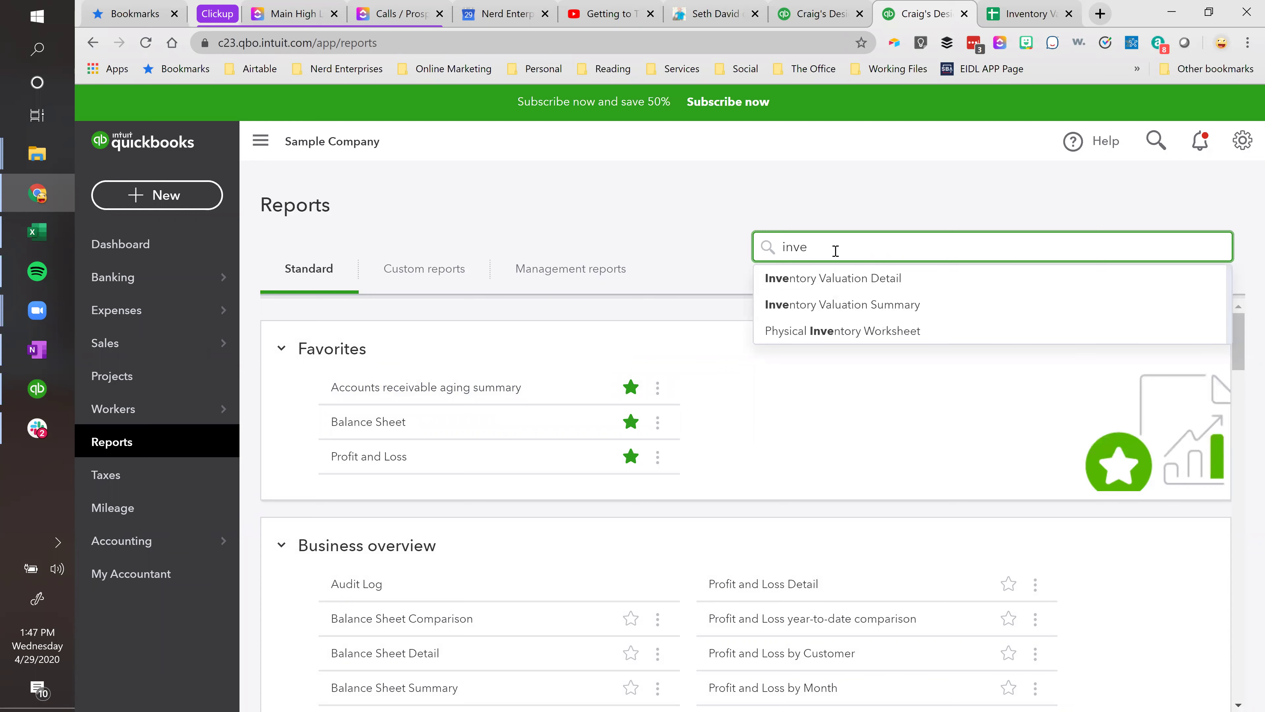
pyautogui.click(839, 278)
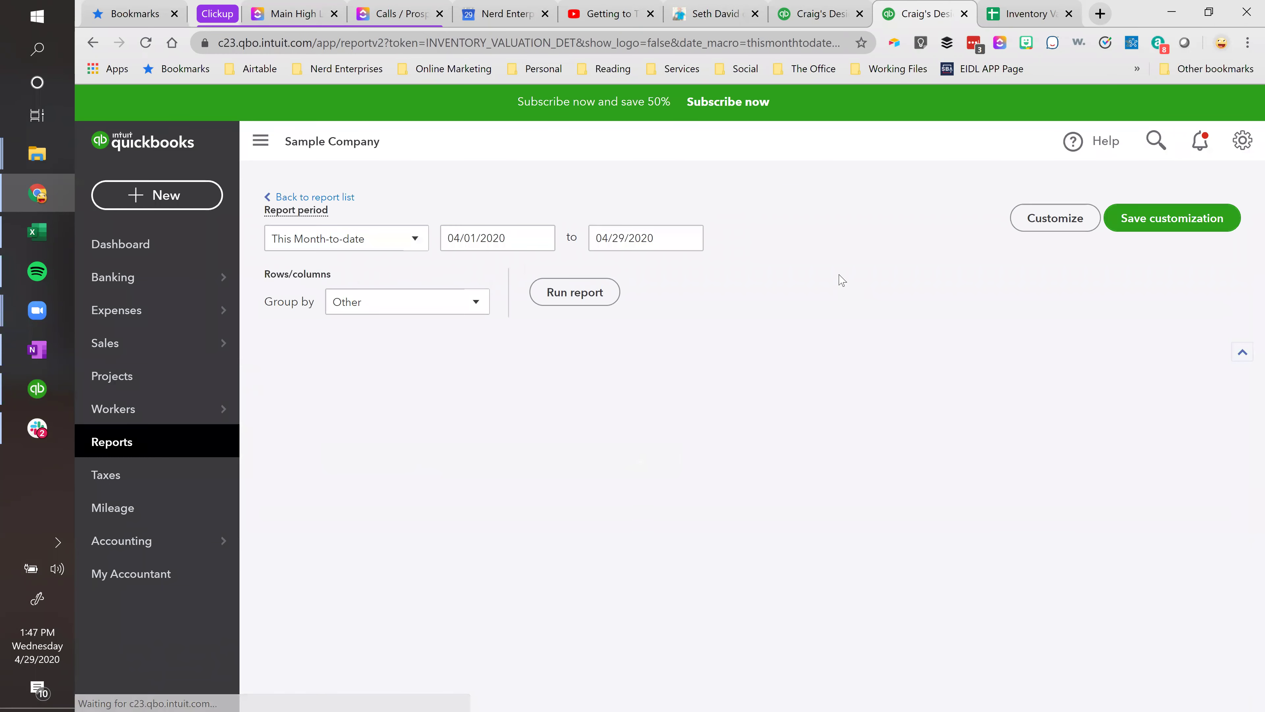
pyautogui.scroll(-2, 994, 506)
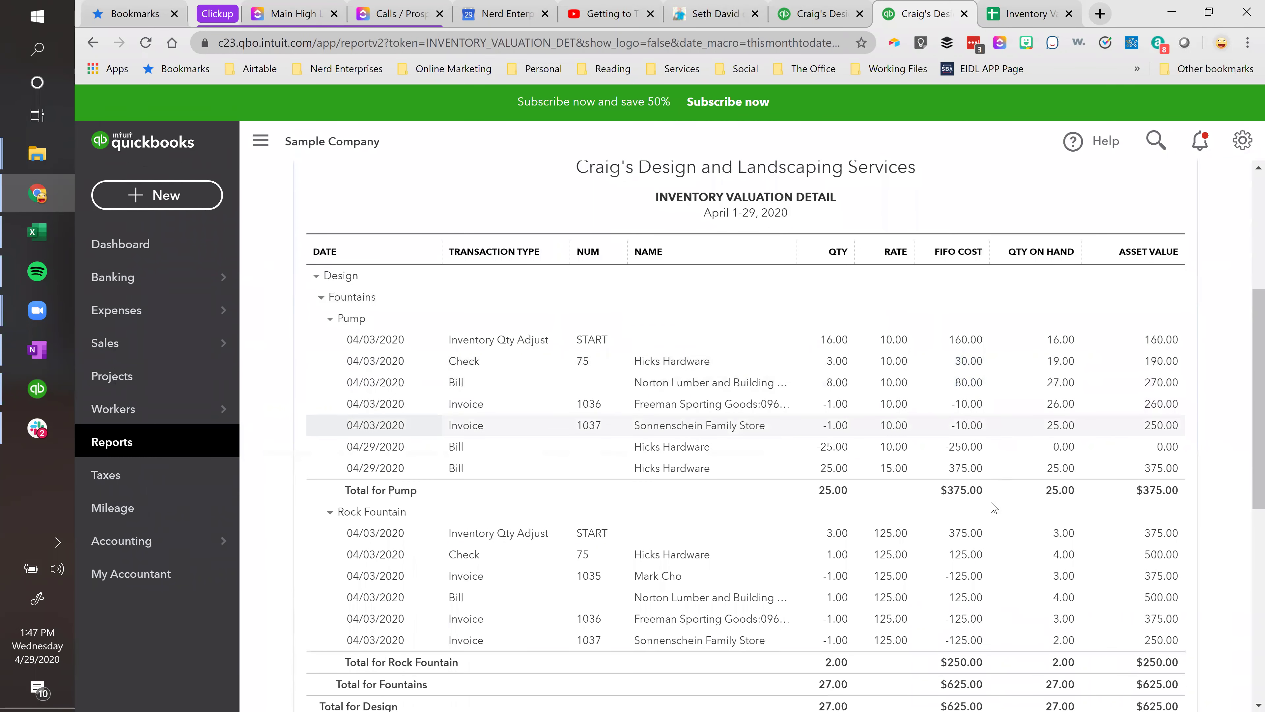
pyautogui.scroll(-3, 993, 506)
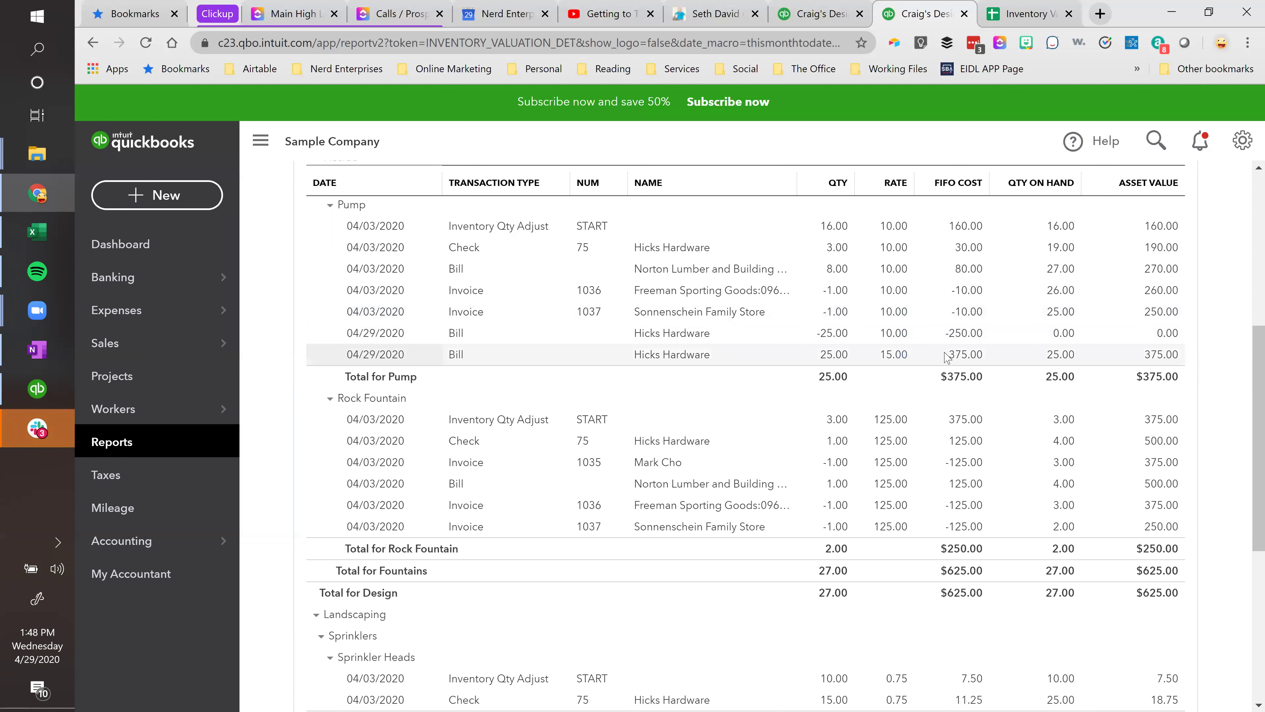
# Open the 04/29/2020 Hicks Hardware bill from the Pump's 25-unit row, review its Inventory Adjustments and Fountain Pump lines, and close it.
pyautogui.click(961, 355)
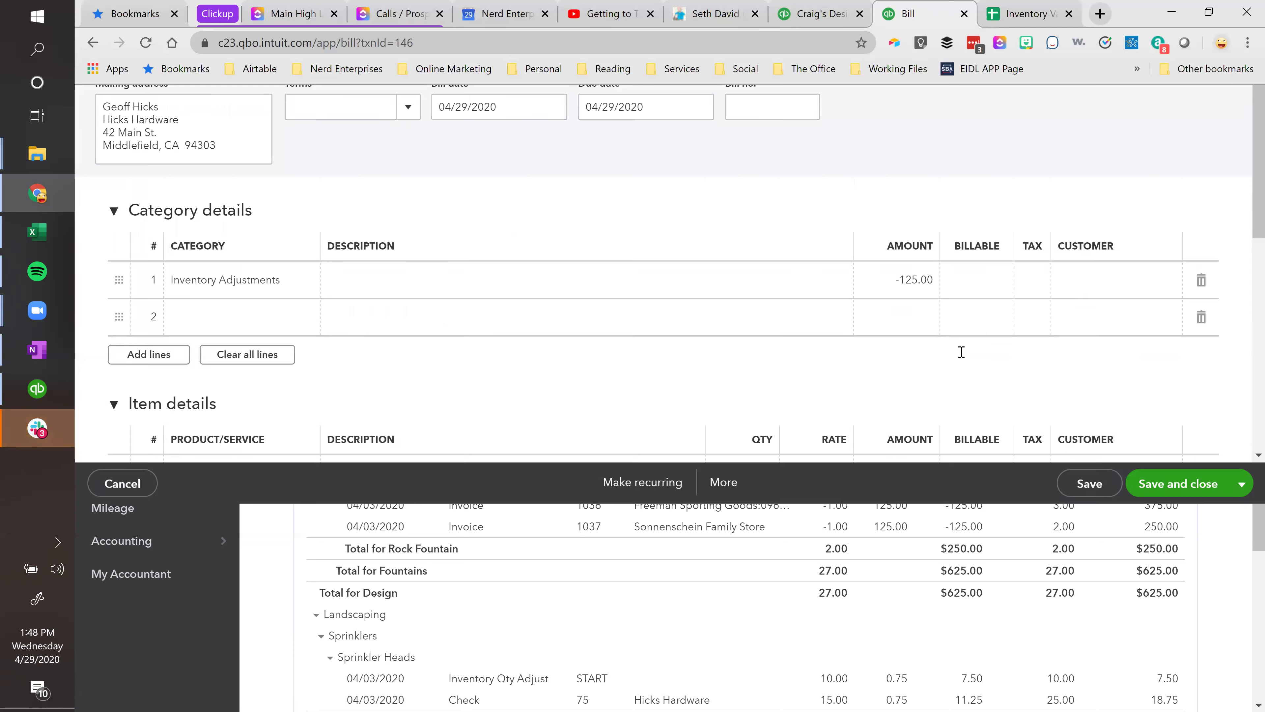
pyautogui.scroll(-5, 517, 432)
pyautogui.scroll(1, 523, 449)
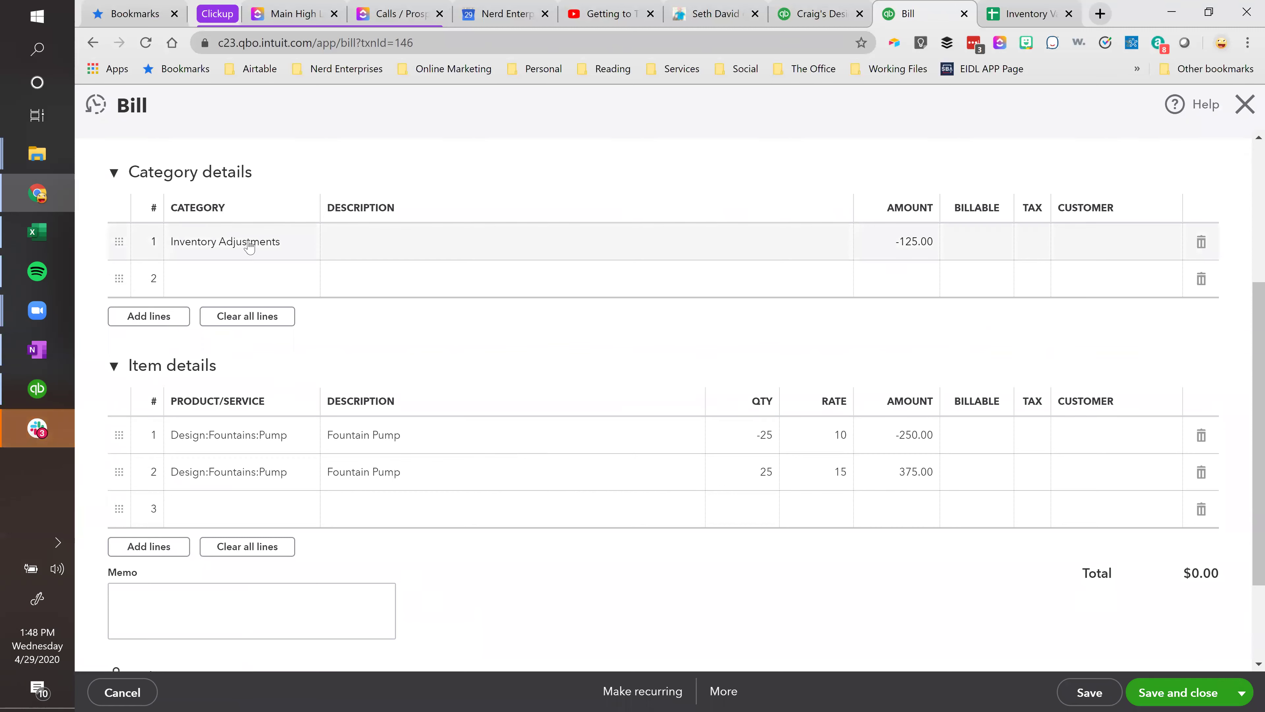
pyautogui.click(271, 242)
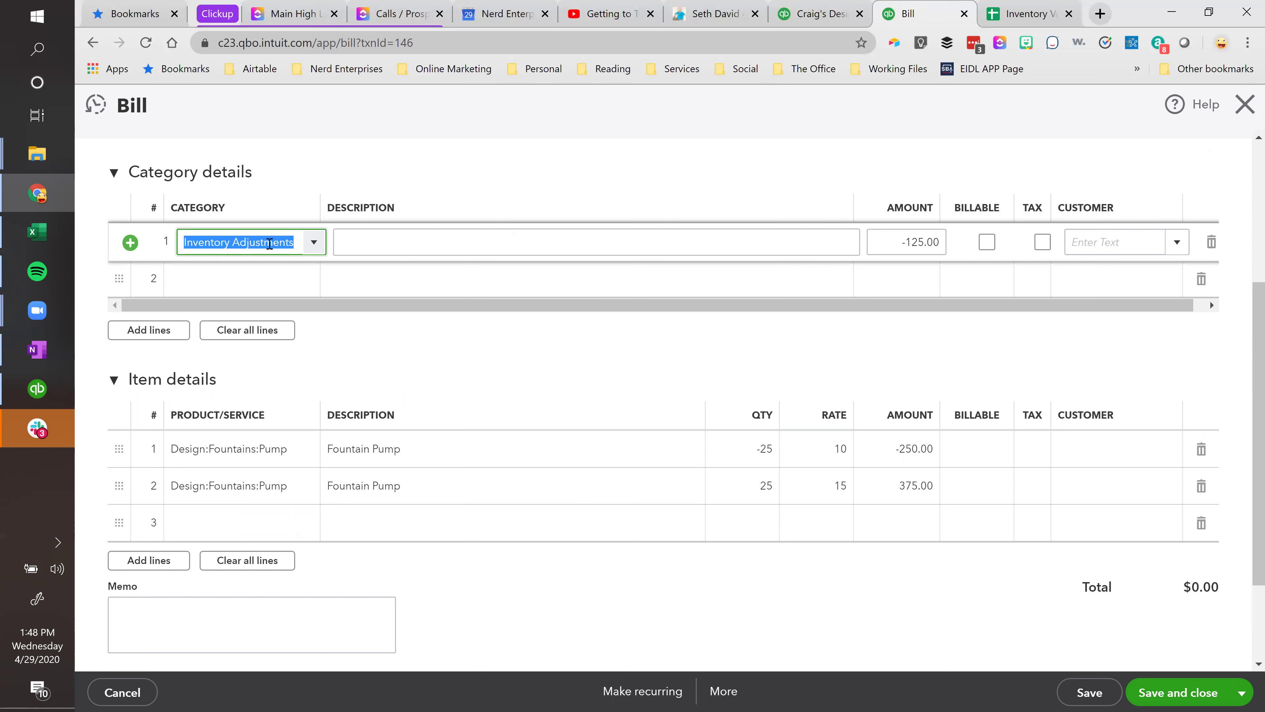
pyautogui.click(917, 484)
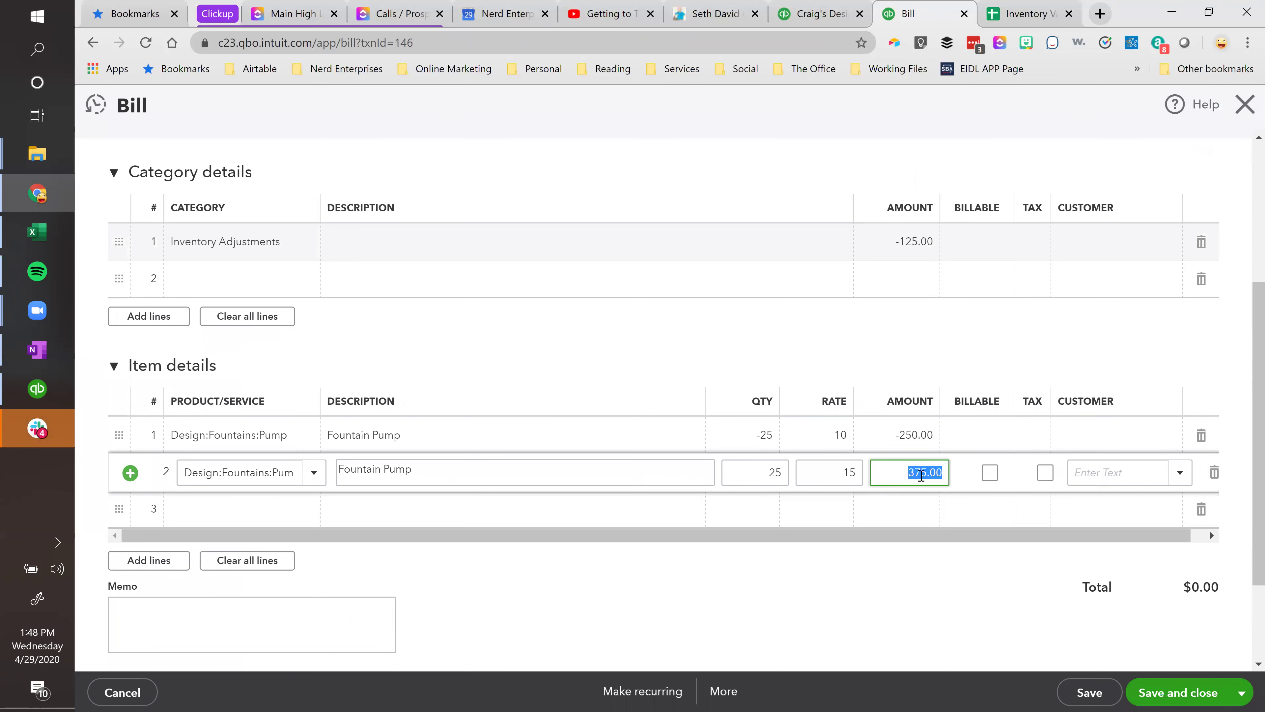
pyautogui.scroll(5, 896, 299)
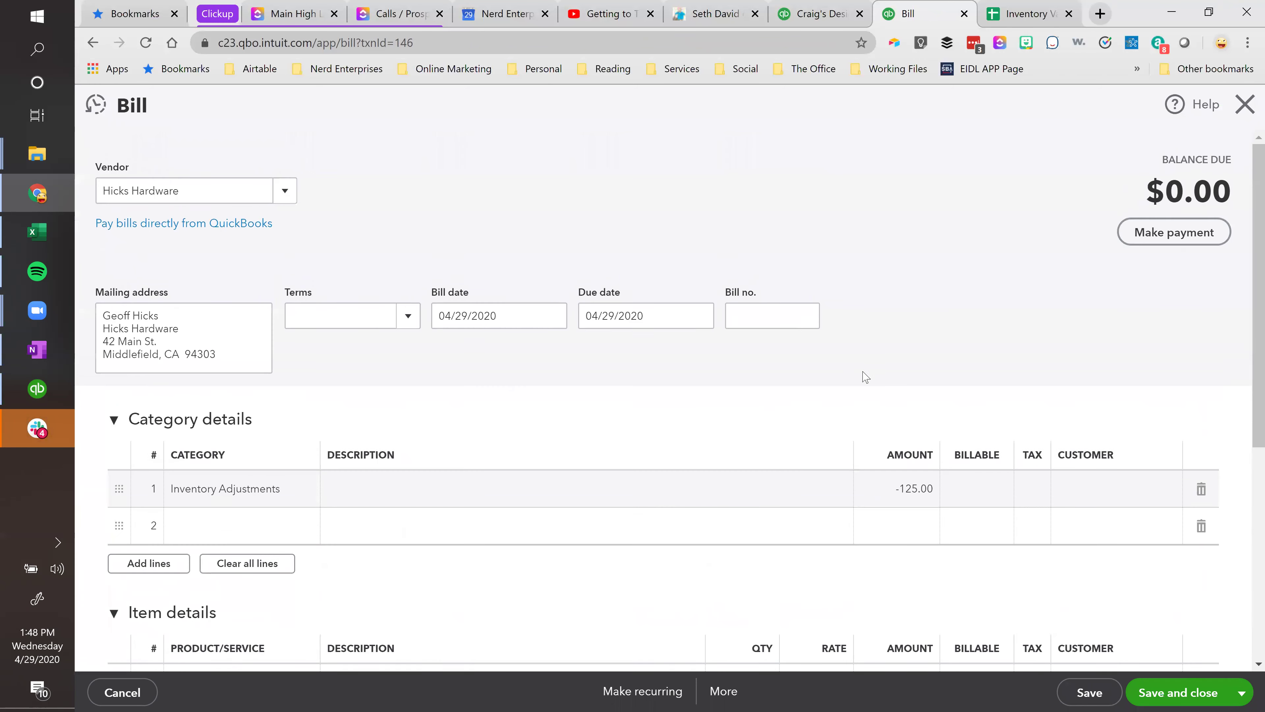
pyautogui.click(1246, 104)
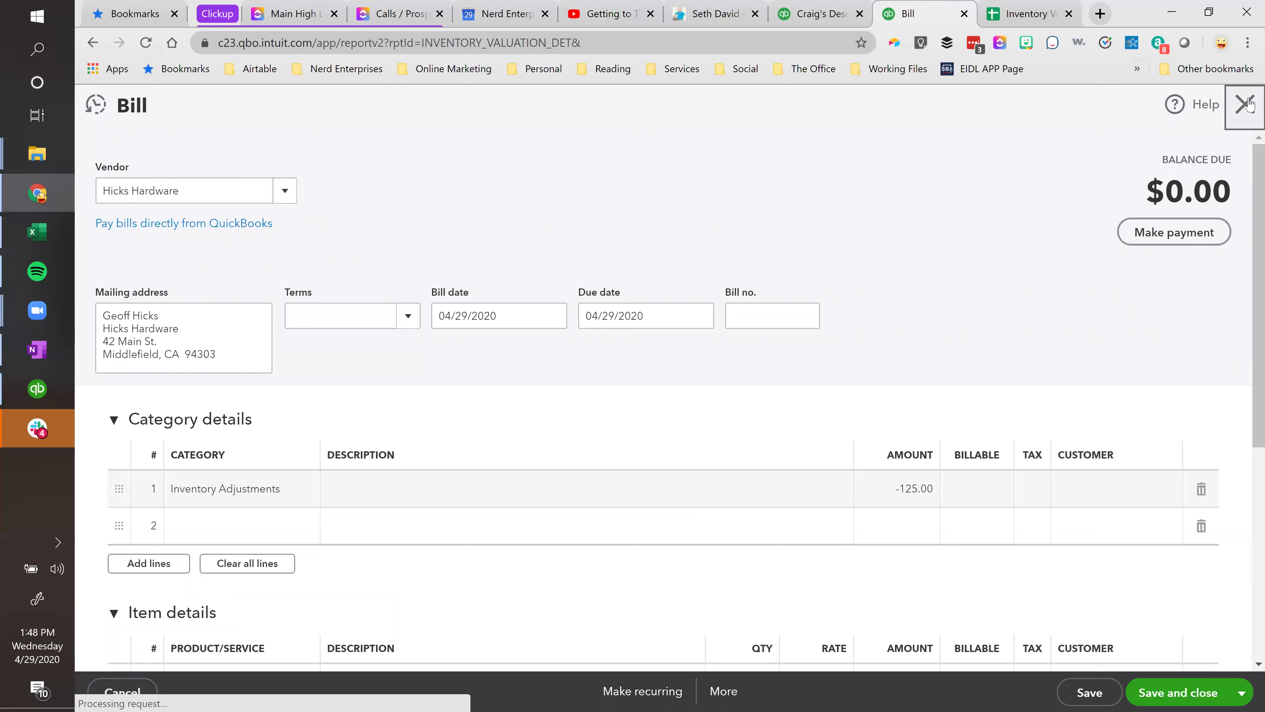